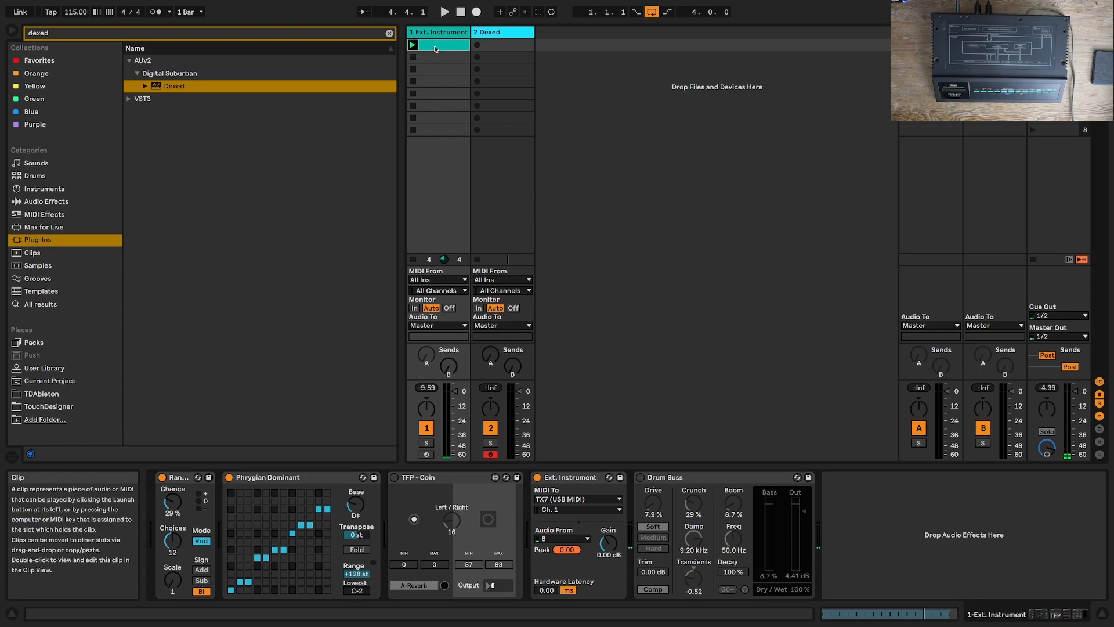
Step: Examine the MIDI notes in the Ext. Instrument track's clip, return to its device chain and listen to the clip
double_click(436, 49)
click(593, 412)
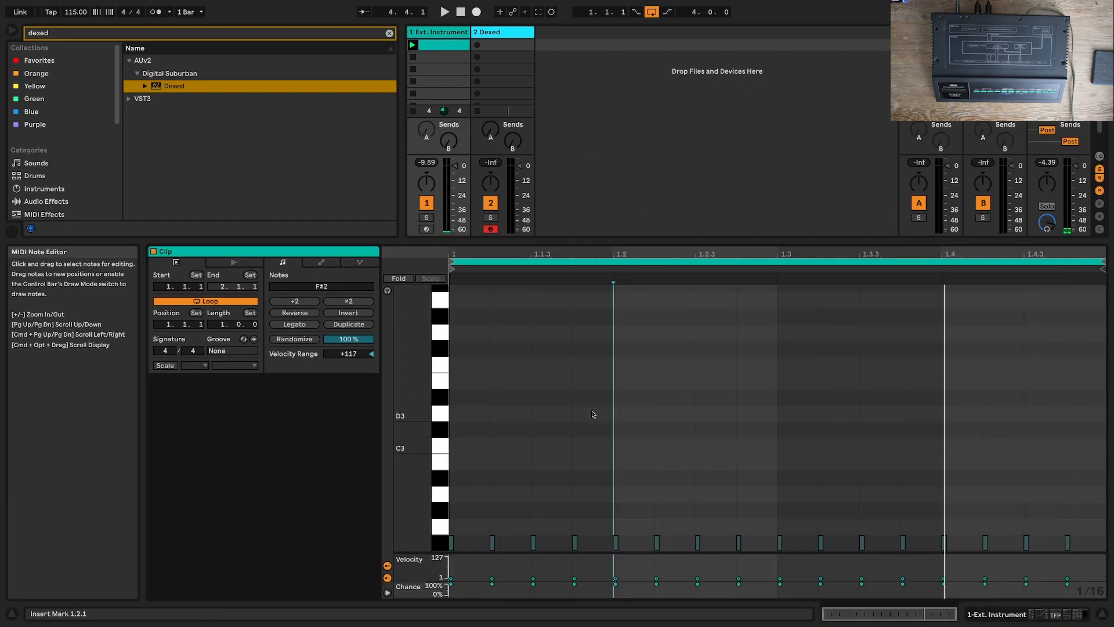
scroll(601, 493, down, 1)
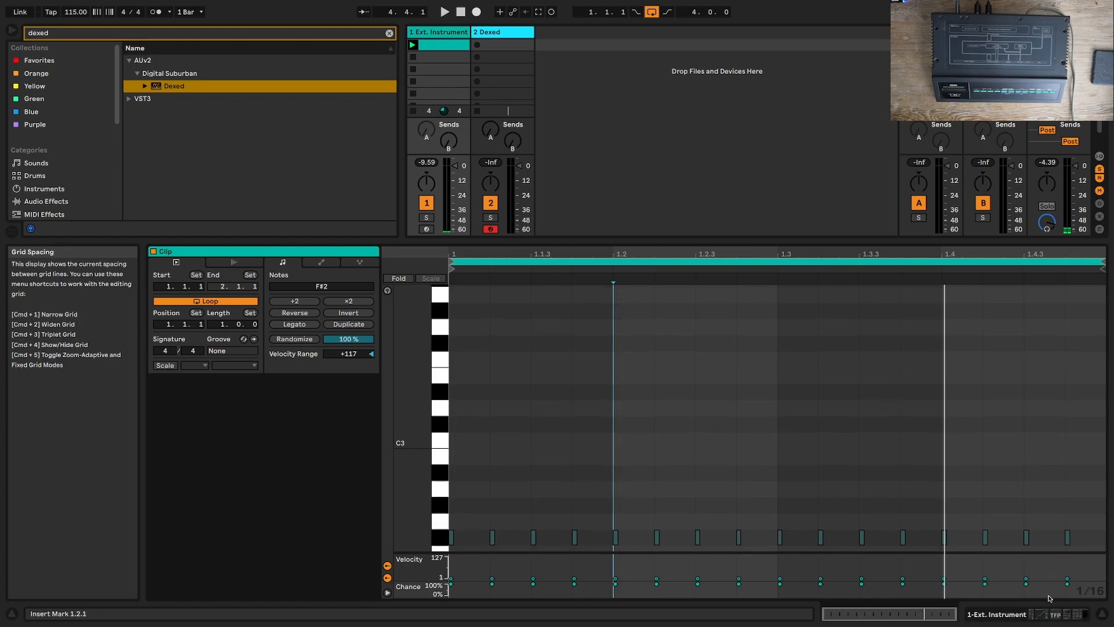
click(1051, 613)
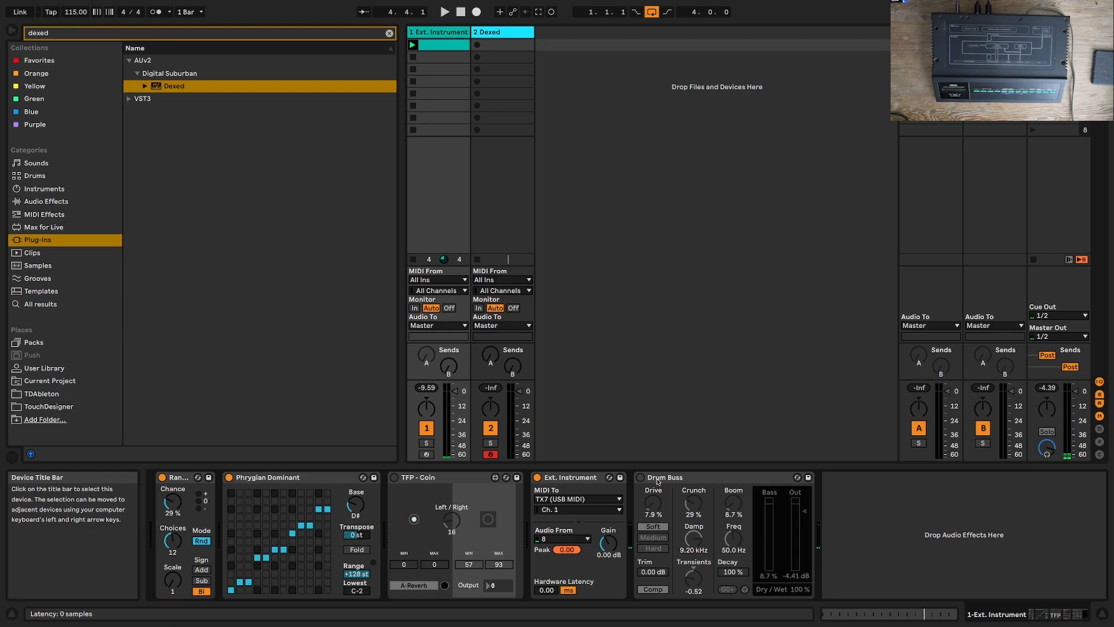
key(space)
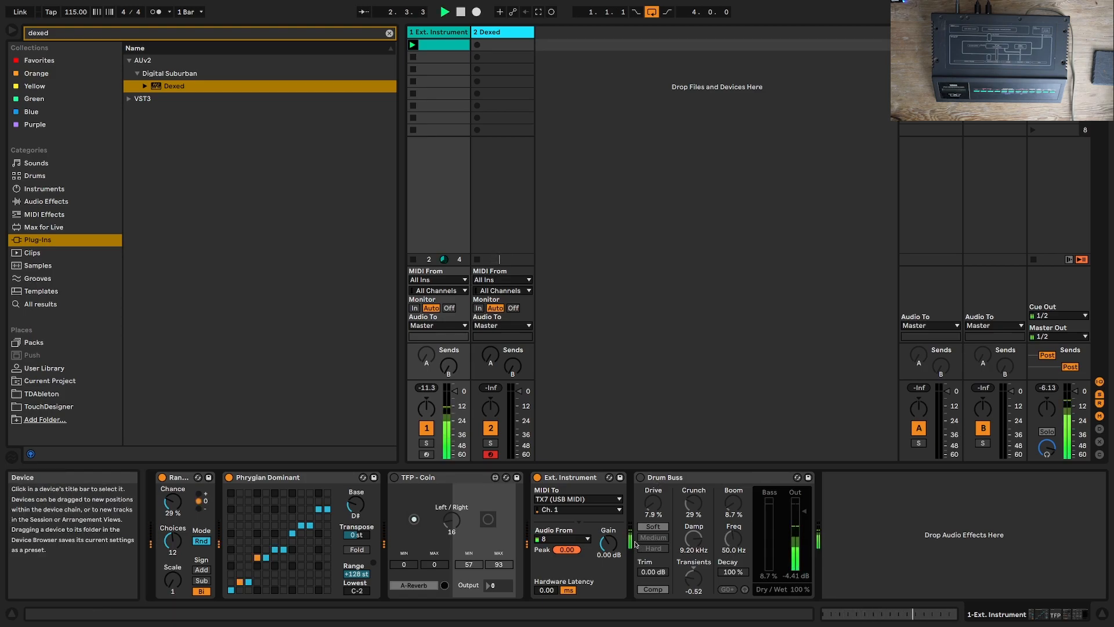
key(space)
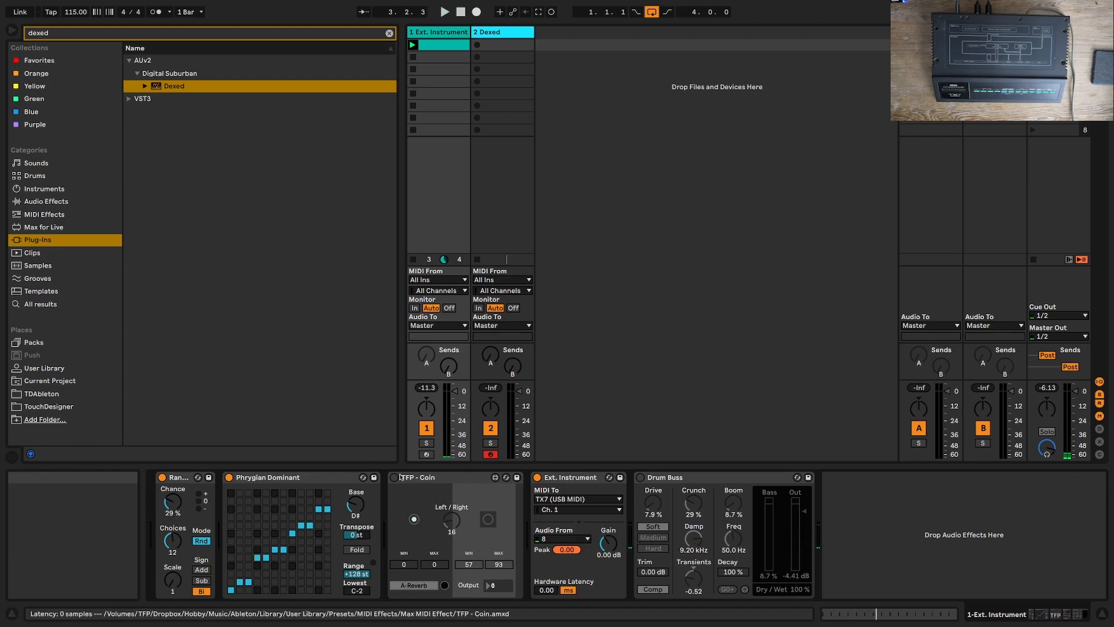
Step: Activate the TFP - Coin and Drum Buss devices on the Ext. Instrument track and listen to the clip through them
click(395, 477)
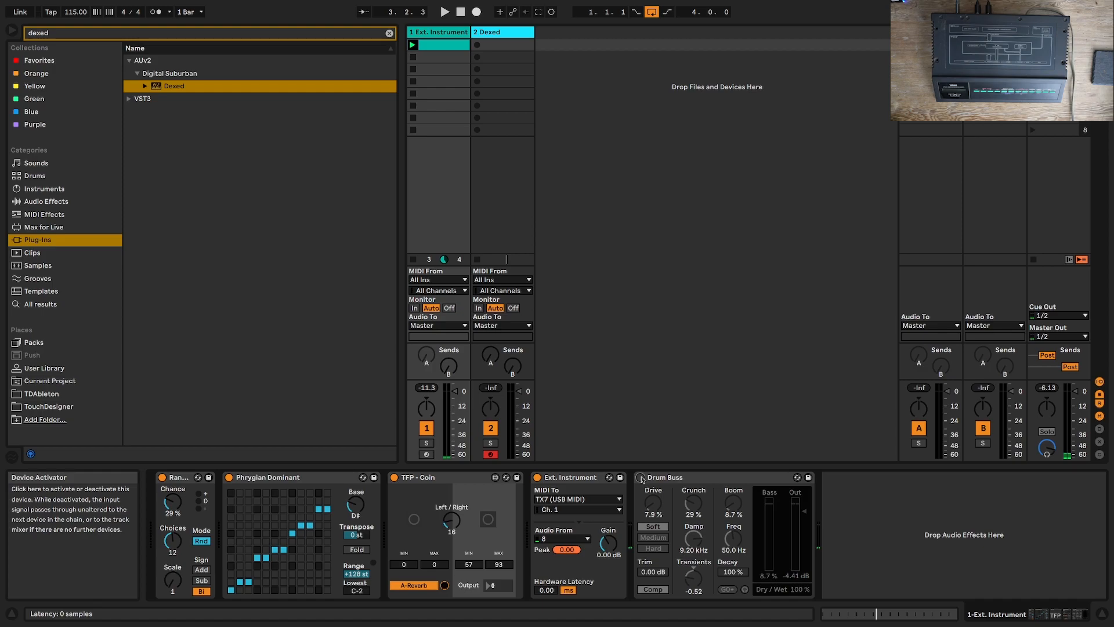
click(642, 478)
key(space)
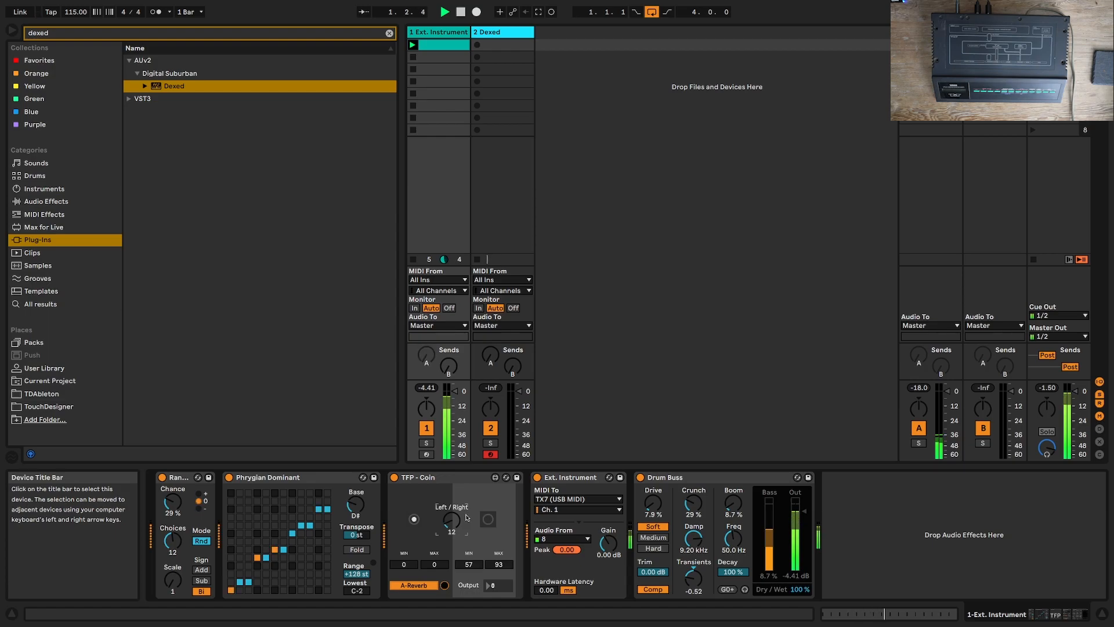
key(space)
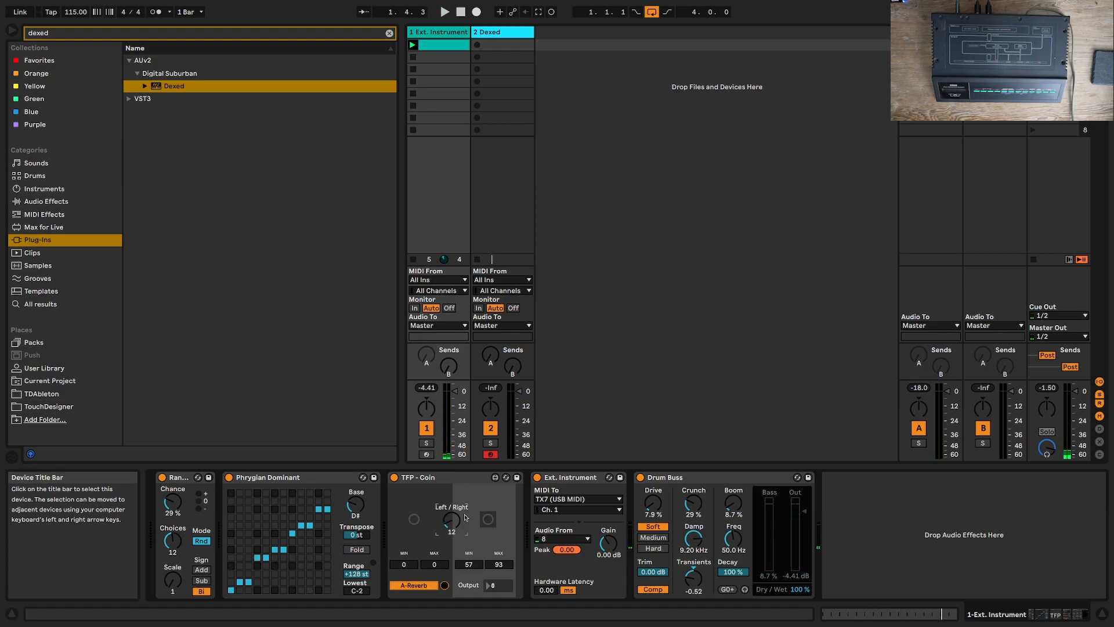
Step: Delete Drum Buss, Random, Phrygian Dominant and TFP - Coin from the Ext. Instrument track, keeping only the Ext. Instrument device
click(456, 481)
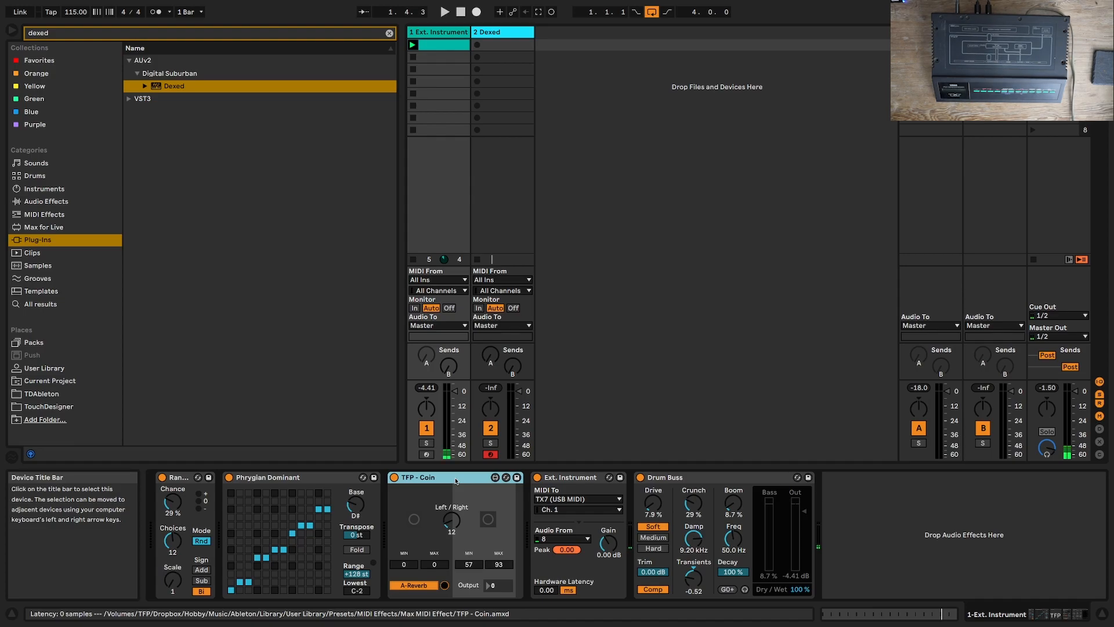
click(694, 480)
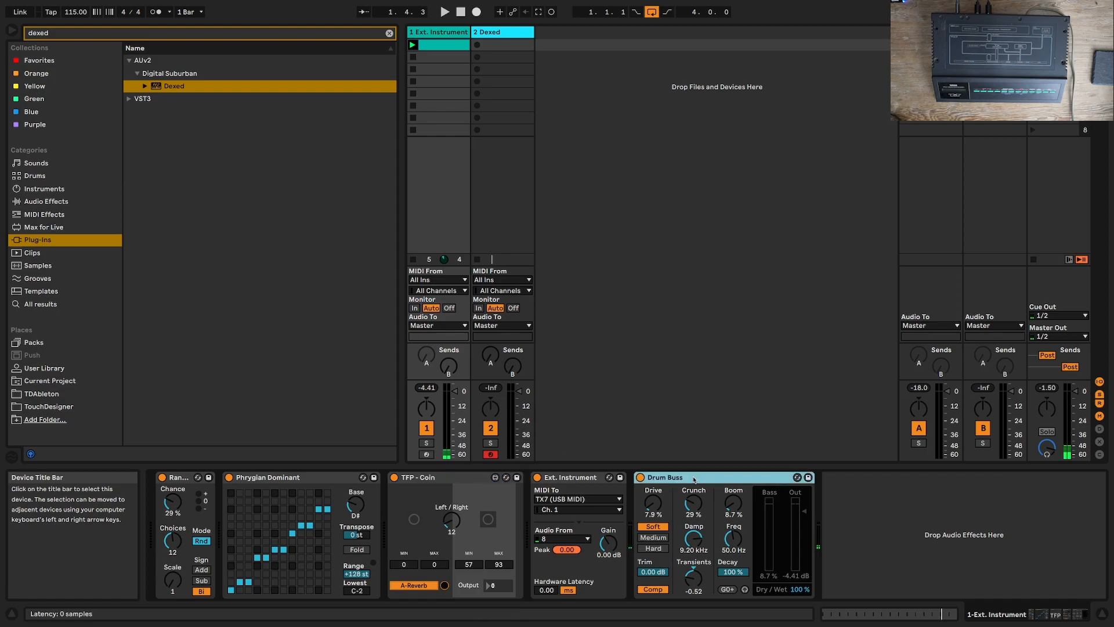
key(Delete)
click(344, 475)
click(203, 478)
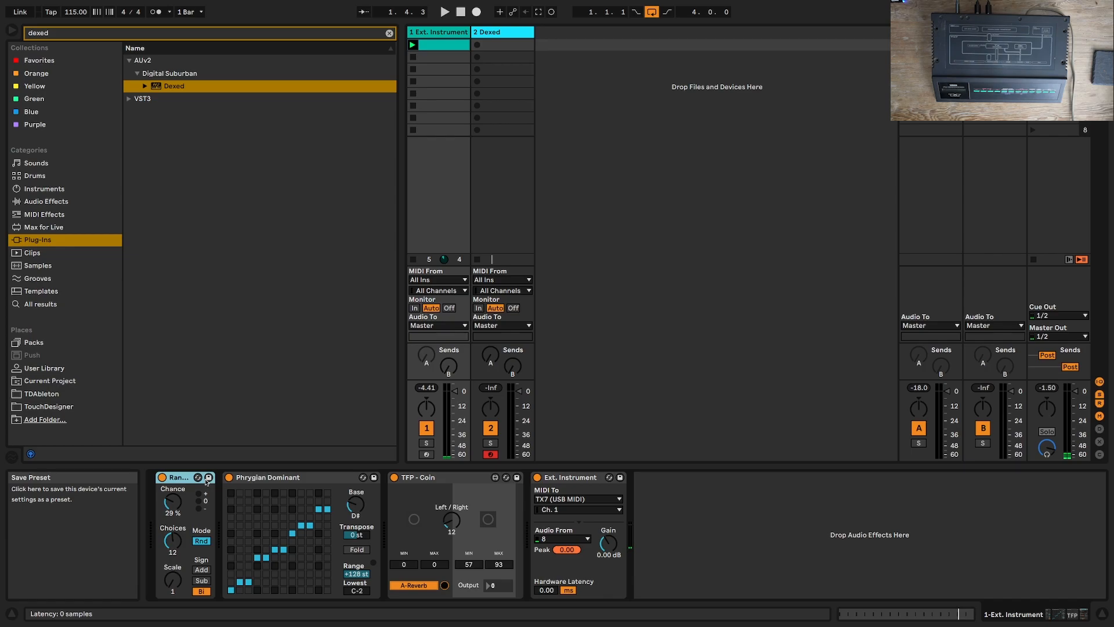
key(Delete)
key(Delete)
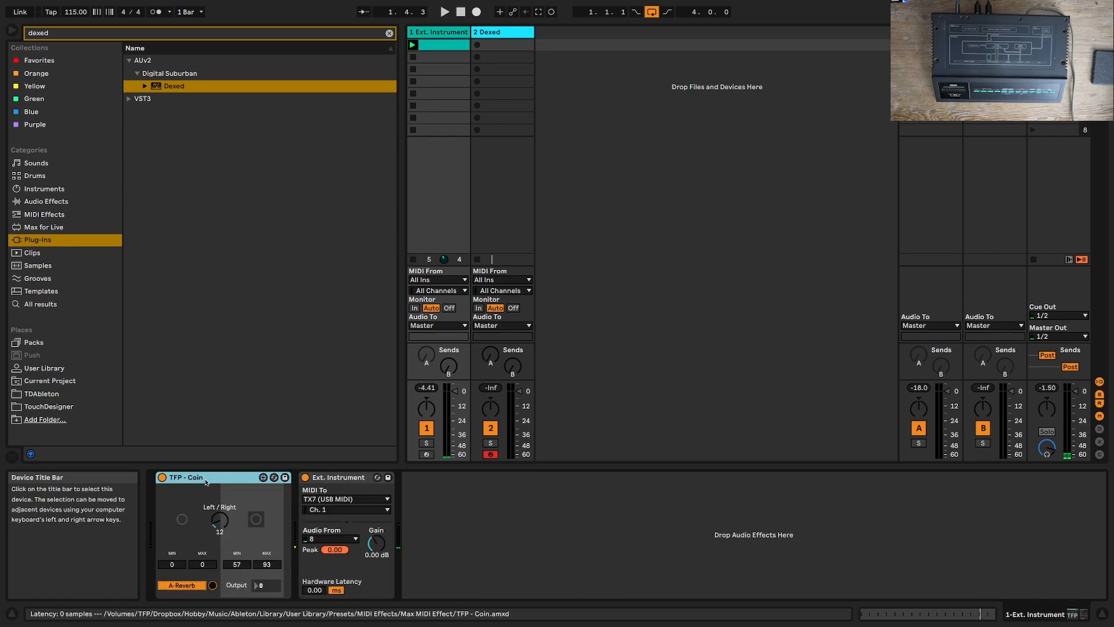
key(Delete)
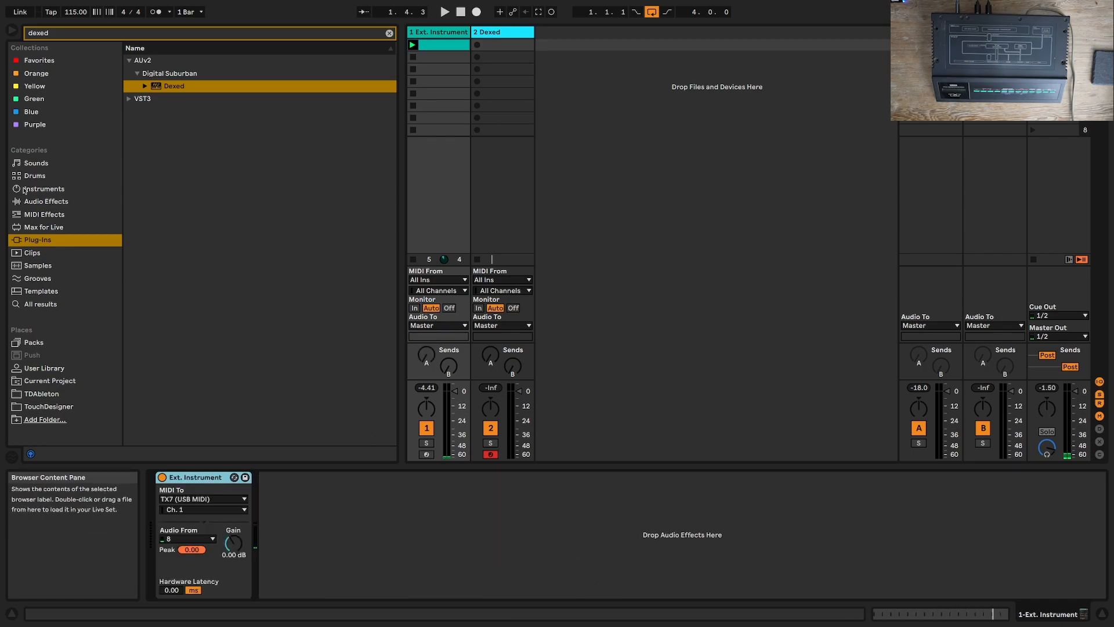
Step: Set the velocity range to +127 for all F#2 notes after the first in the Ext. Instrument clip
key(space)
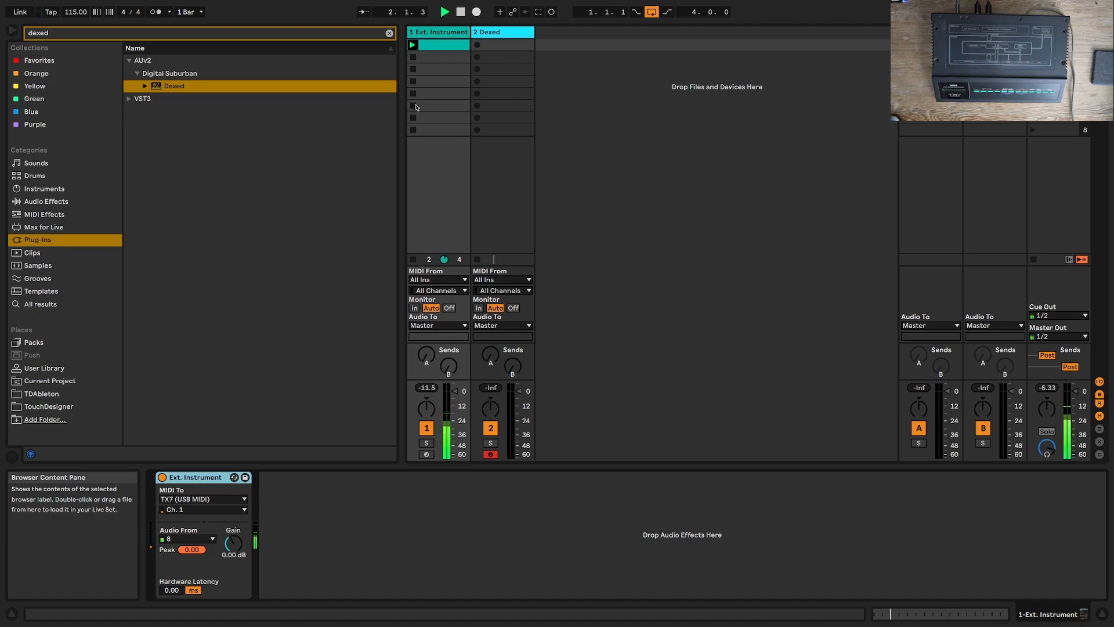
click(445, 47)
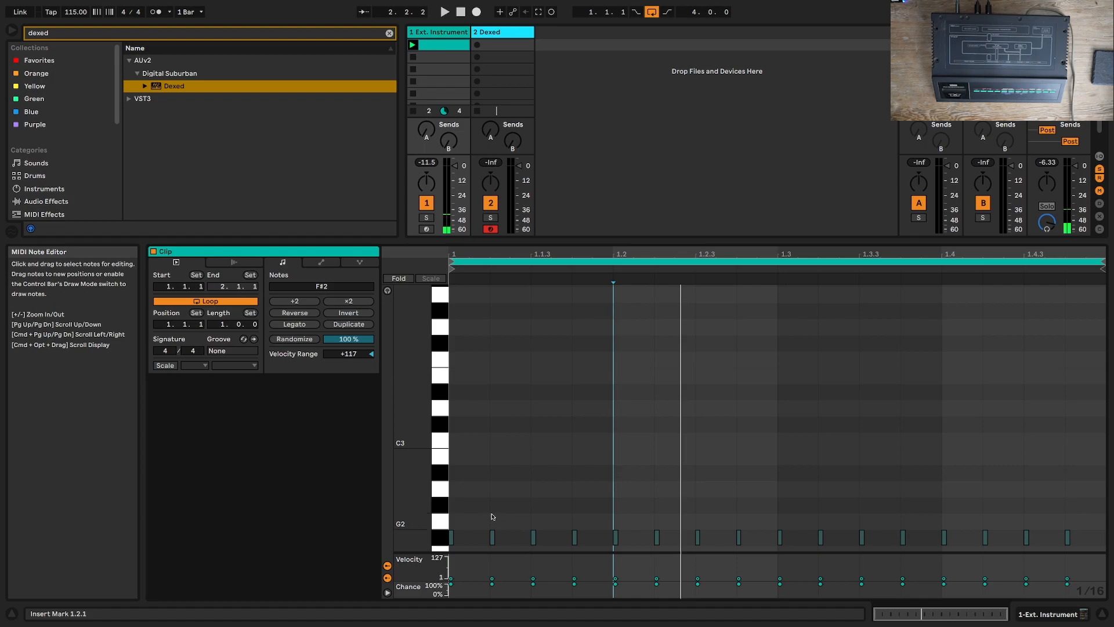
mouse_move(455, 508)
mouse_down()
mouse_move(933, 510)
mouse_move(1104, 549)
mouse_up()
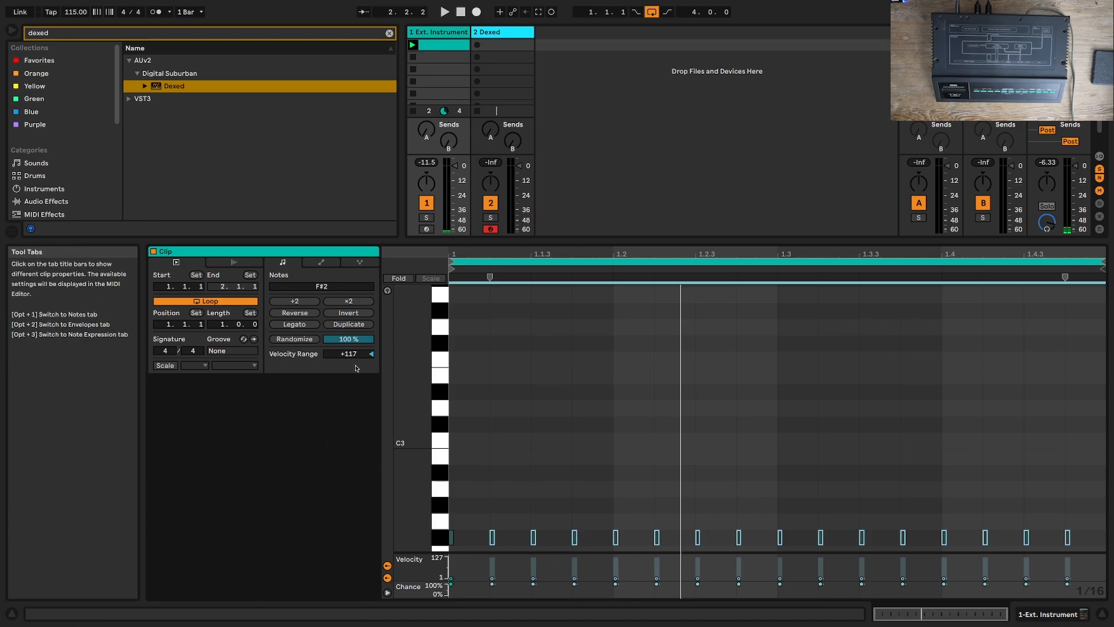
drag(369, 356, 369, 346)
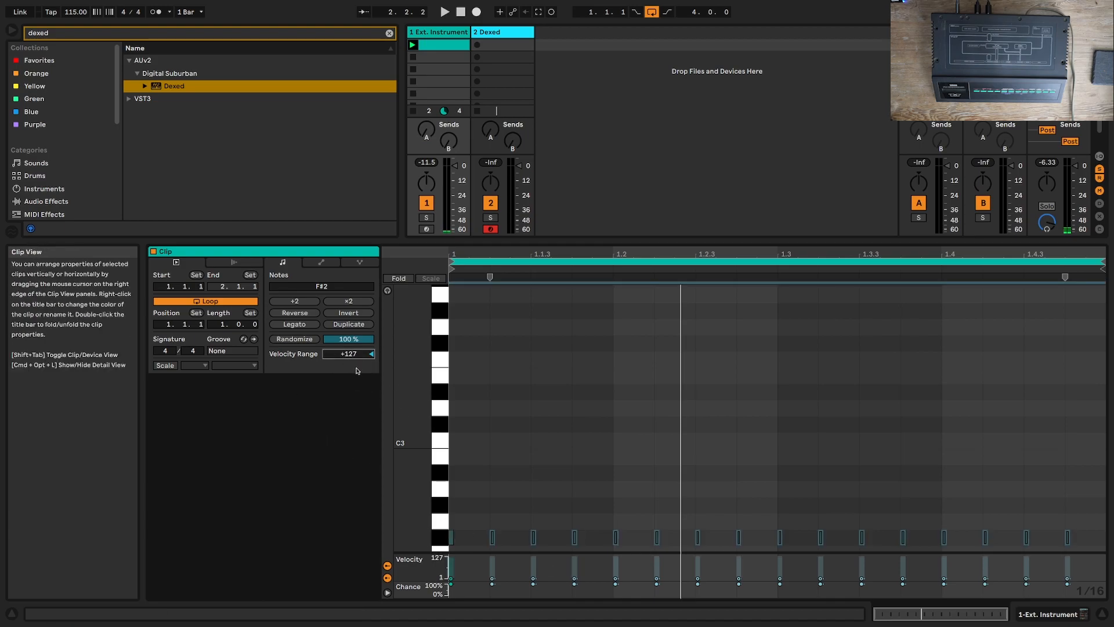
Step: Play the Ext. Instrument clip twice to listen to the velocity variation
key(space)
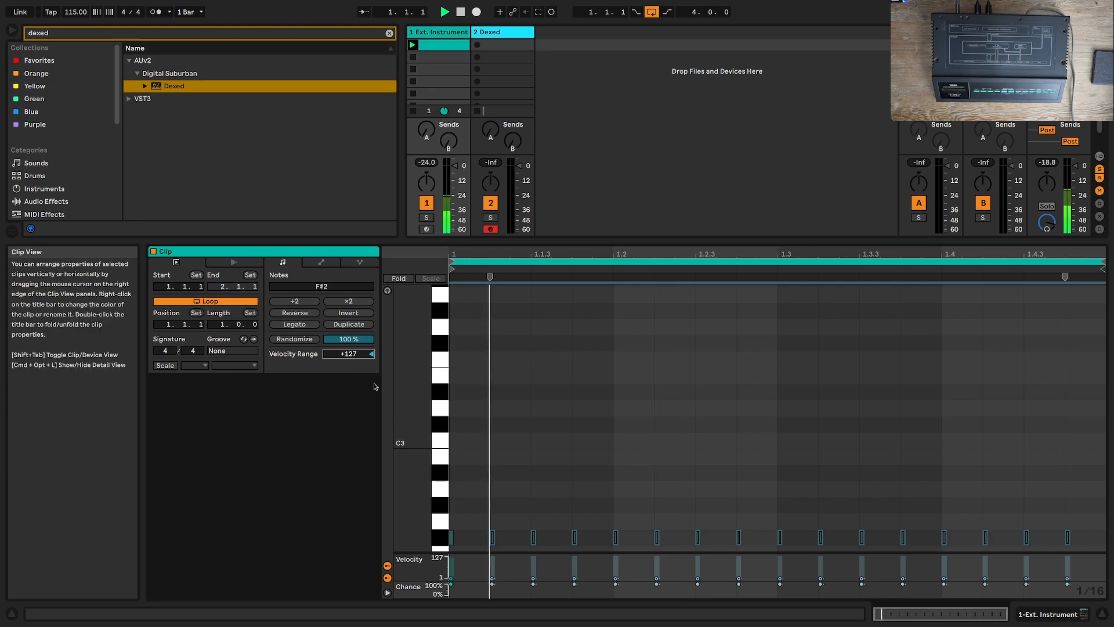
key(space)
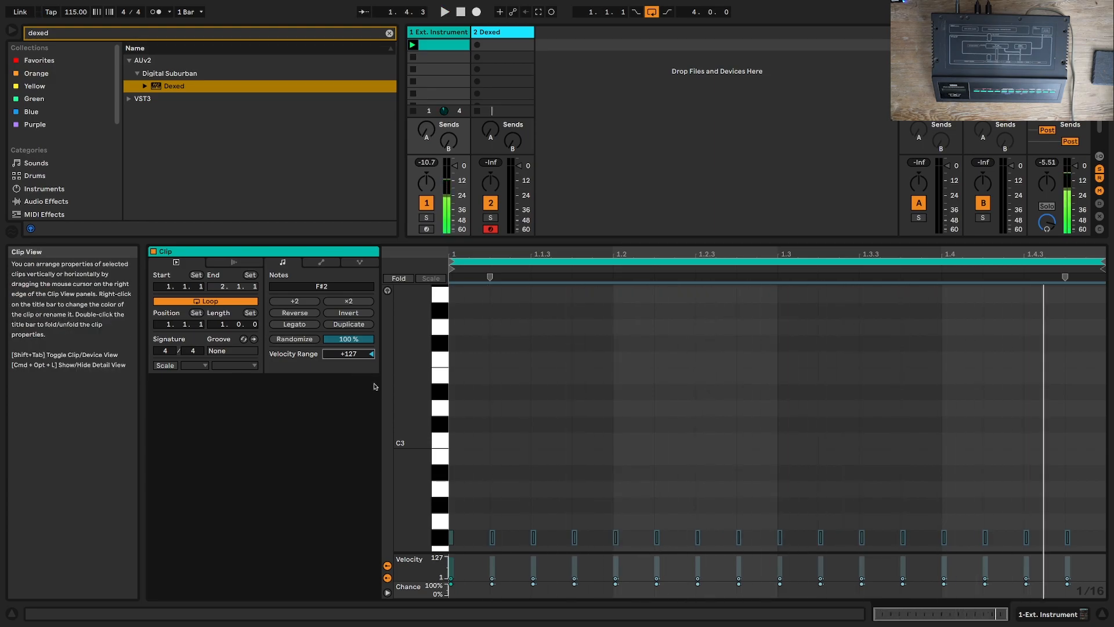
key(space)
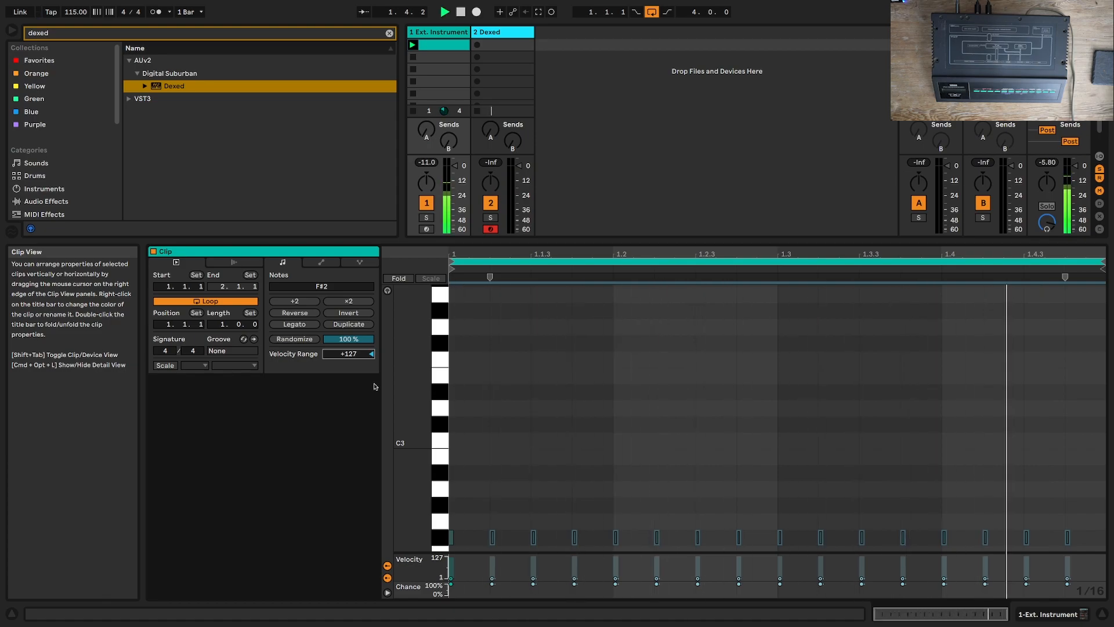
key(space)
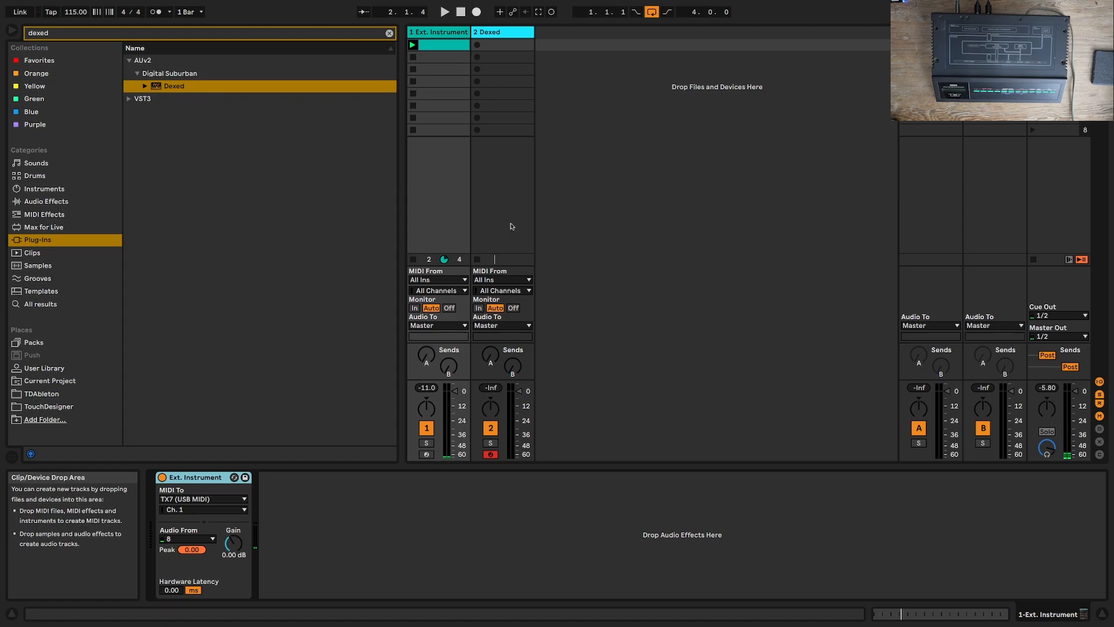
Step: Open the Dexed plug-in window from the Dexed track and move it clear of the device chain
click(498, 33)
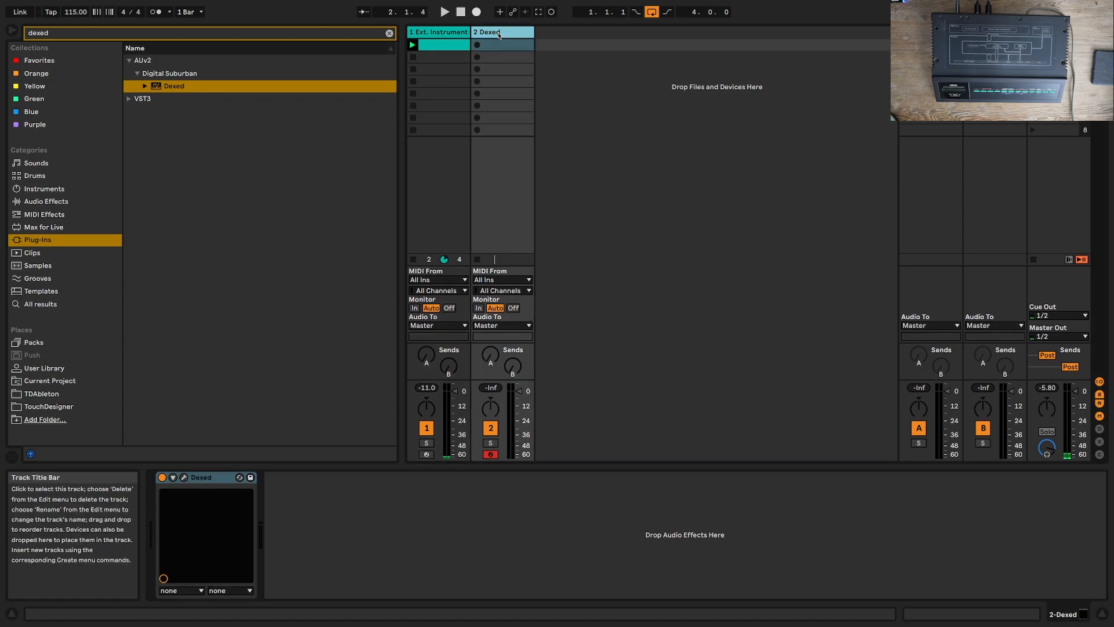
click(186, 478)
drag(774, 299, 513, 155)
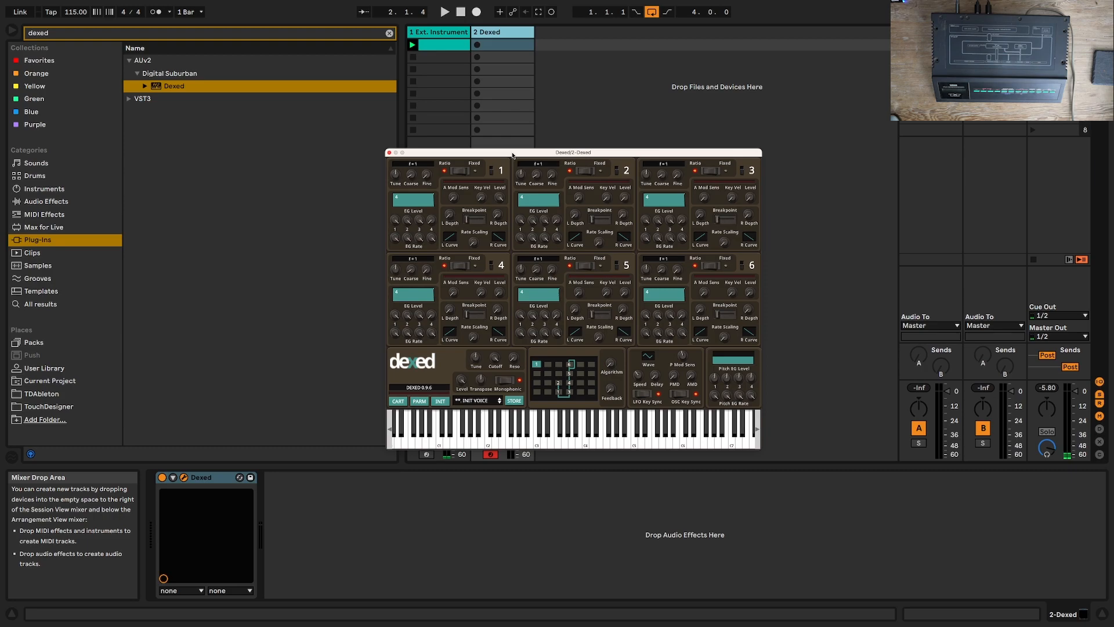
Step: Set DX7 Out to TX7 USB MIDI in Dexed's parameters and close them
mouse_move(604, 201)
click(418, 402)
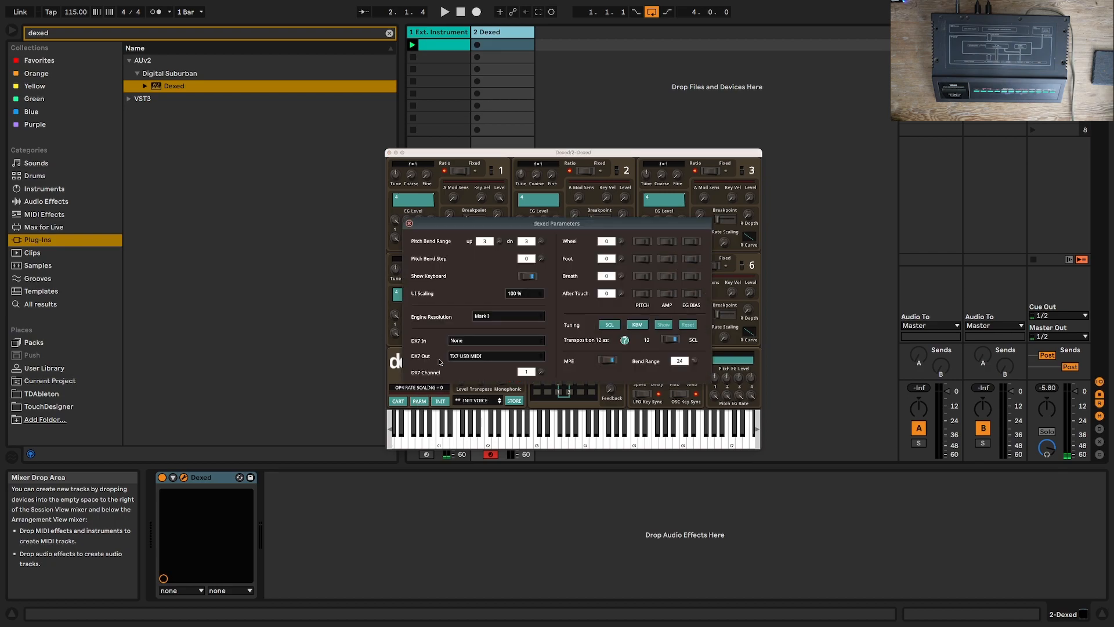
click(480, 357)
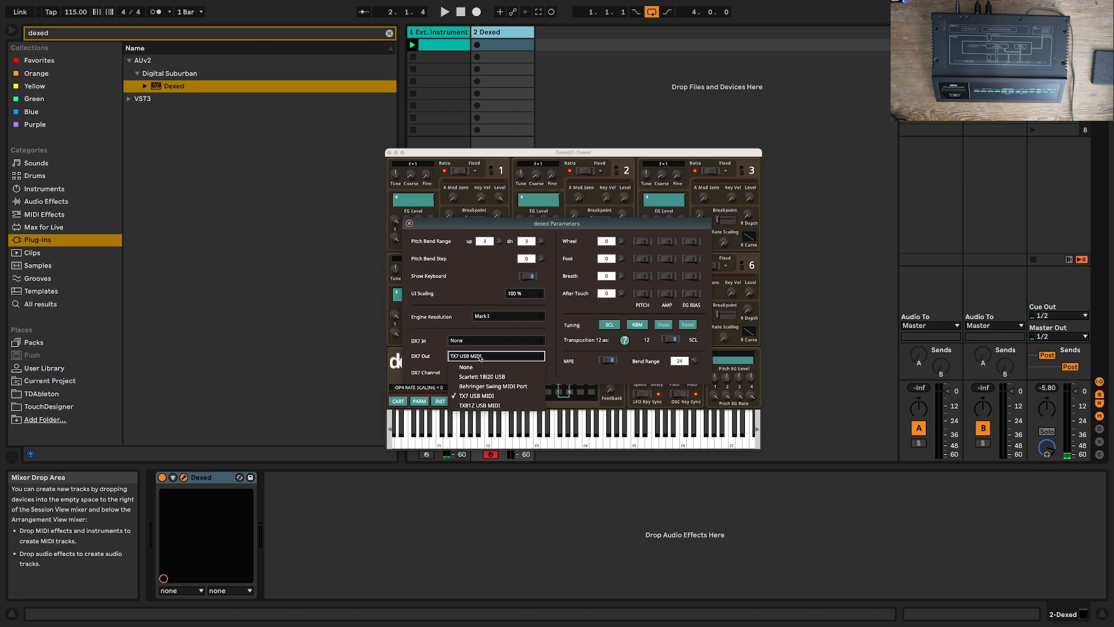
click(484, 396)
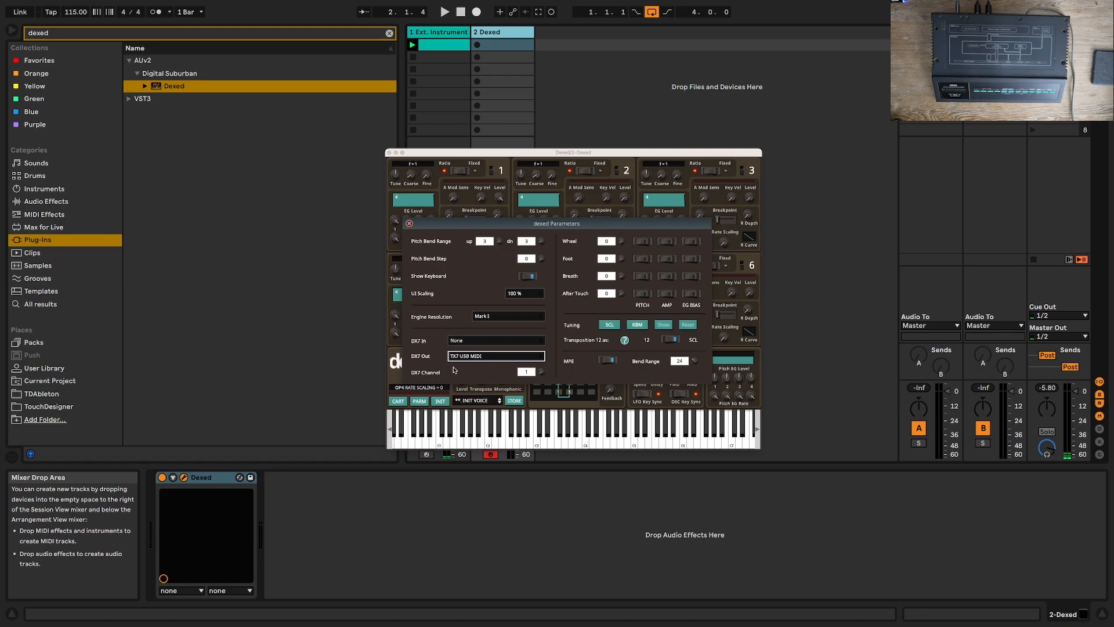
click(409, 224)
Step: Send Dexed's current INIT VOICE program to the DX7 and play the Ext. Instrument track's clip
drag(414, 155, 674, 145)
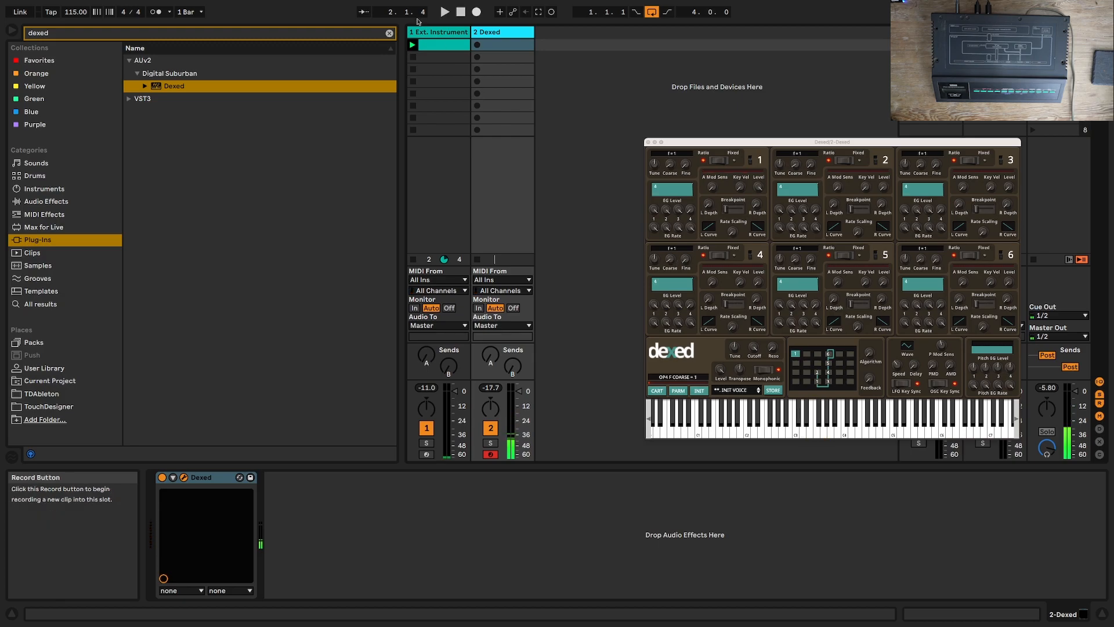
right_click(696, 197)
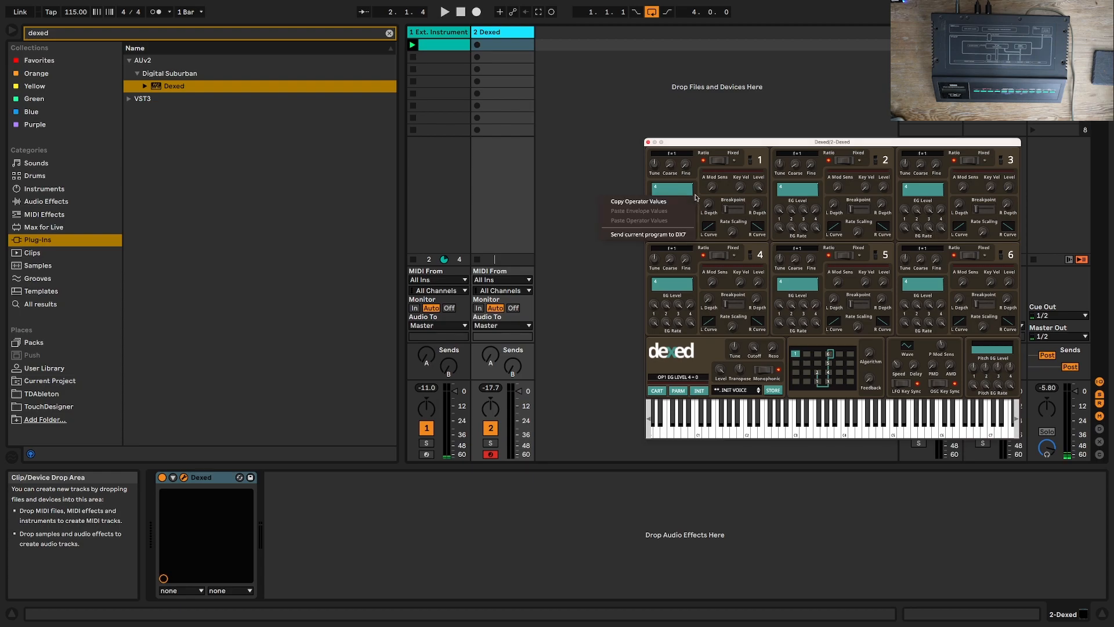
click(666, 235)
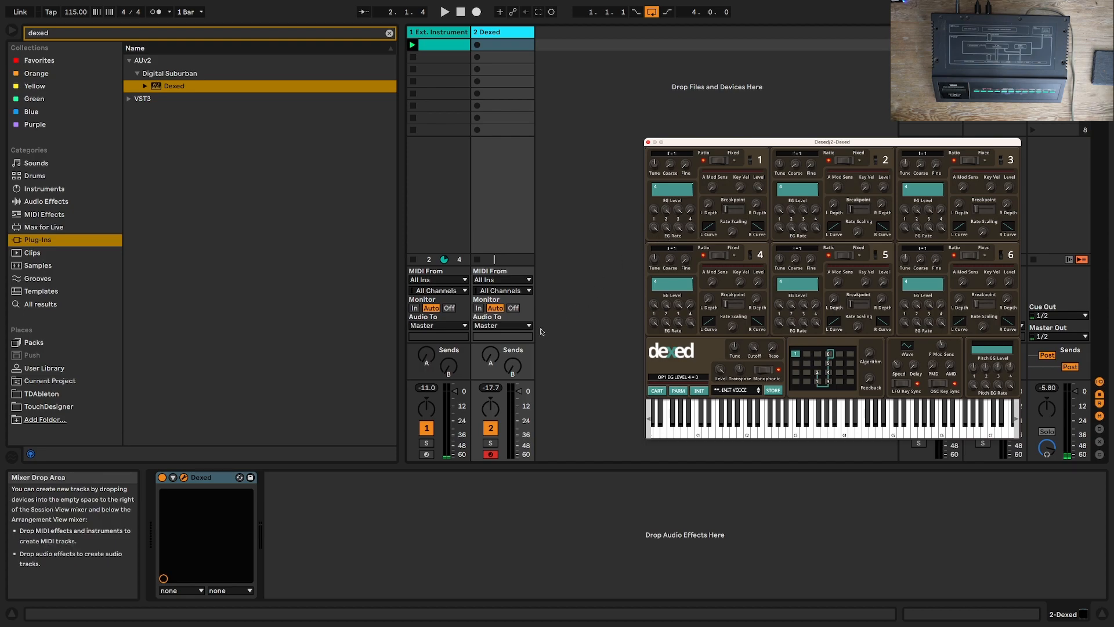
click(440, 126)
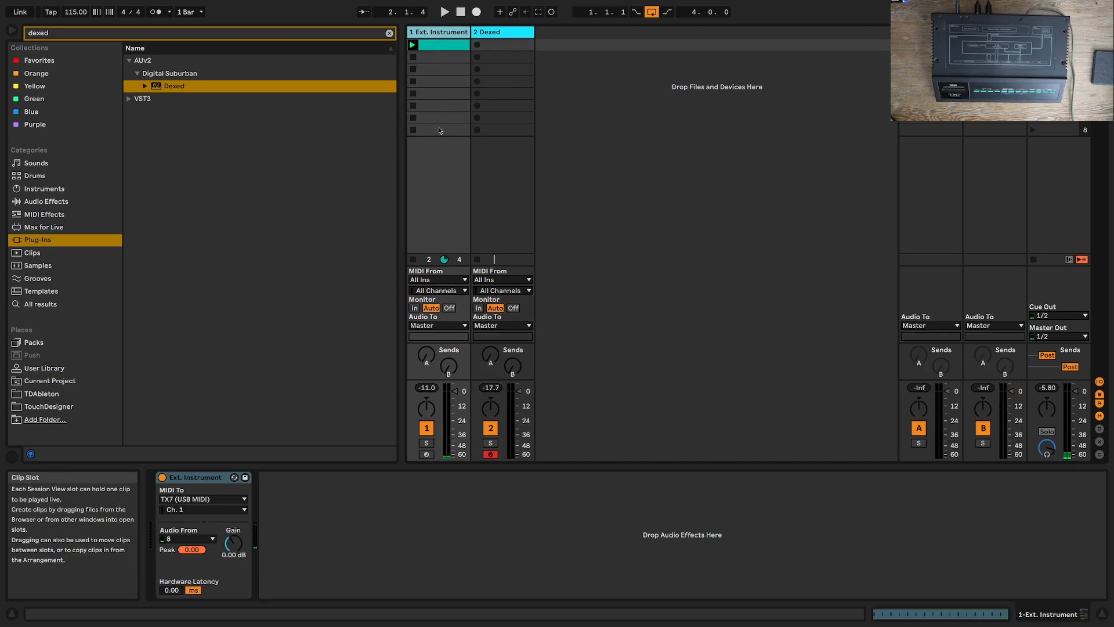
key(space)
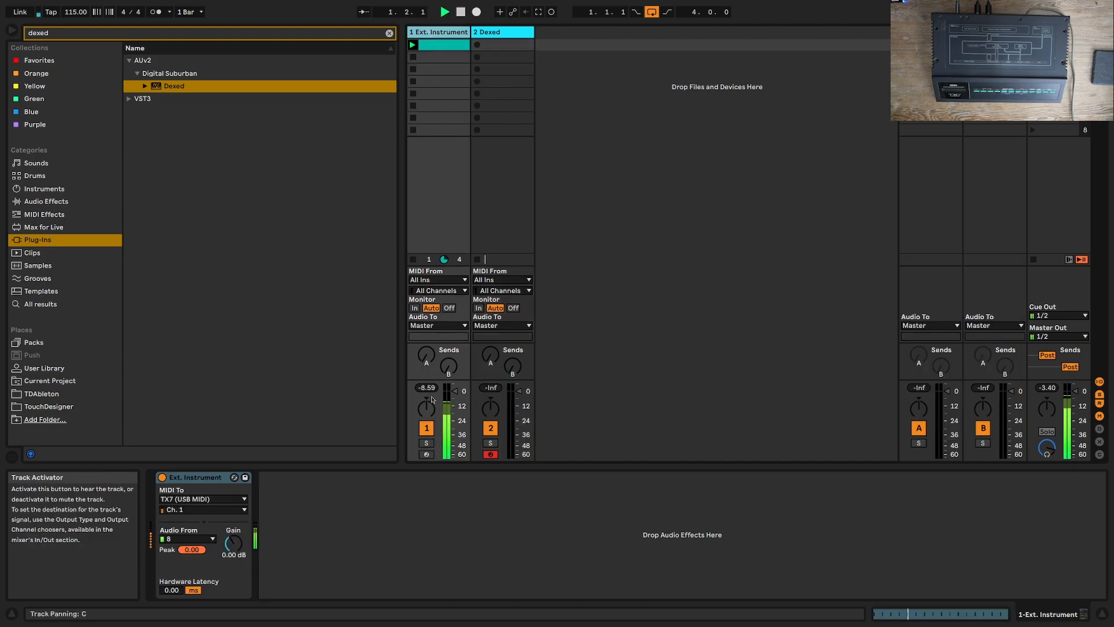
Step: Lengthen all F#2 notes in the Ext. Instrument clip to full sixteenth notes and listen to the result
click(441, 45)
key(space)
key(super+a)
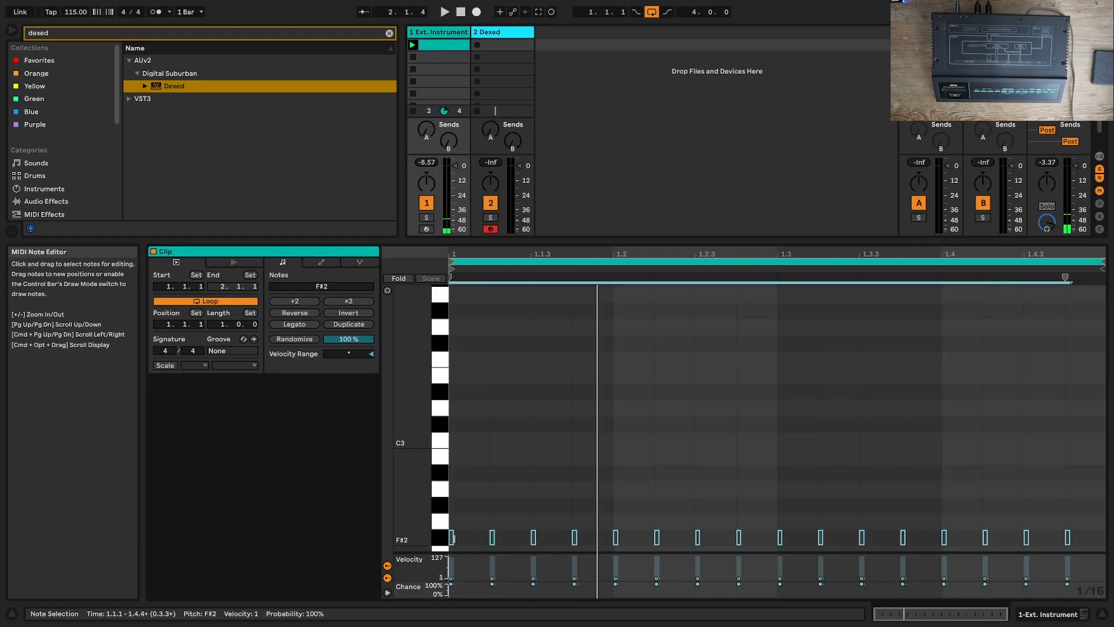
drag(452, 539, 491, 538)
key(space)
key(space)
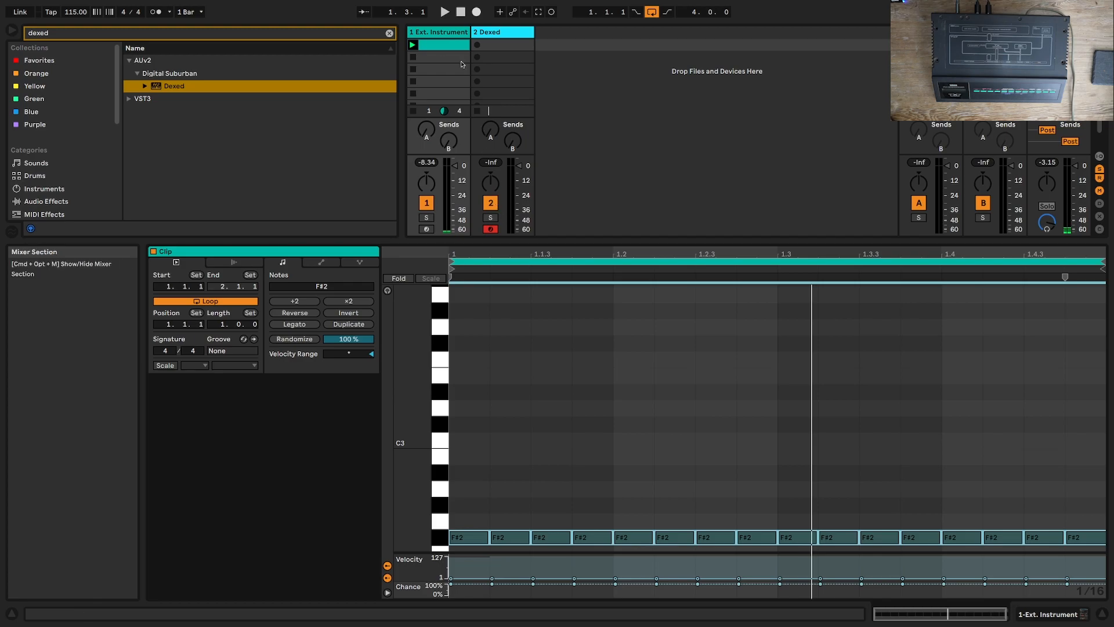
Step: Copy the Ext. Instrument clip to the first slot of the Dexed track, solo that track and start playback
drag(438, 47, 509, 46)
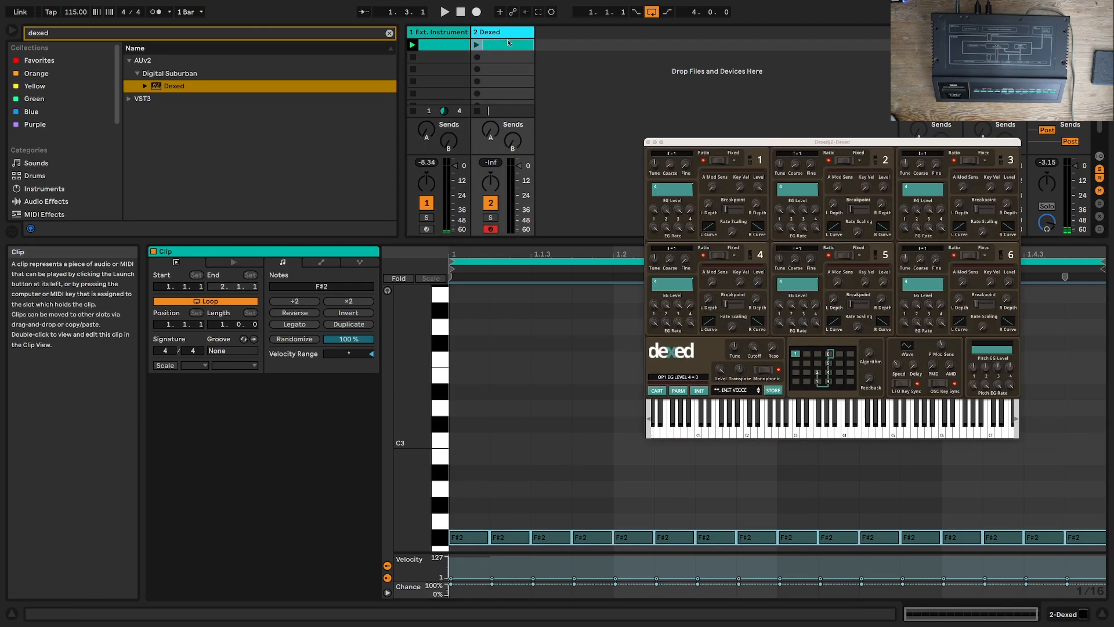
click(490, 218)
key(space)
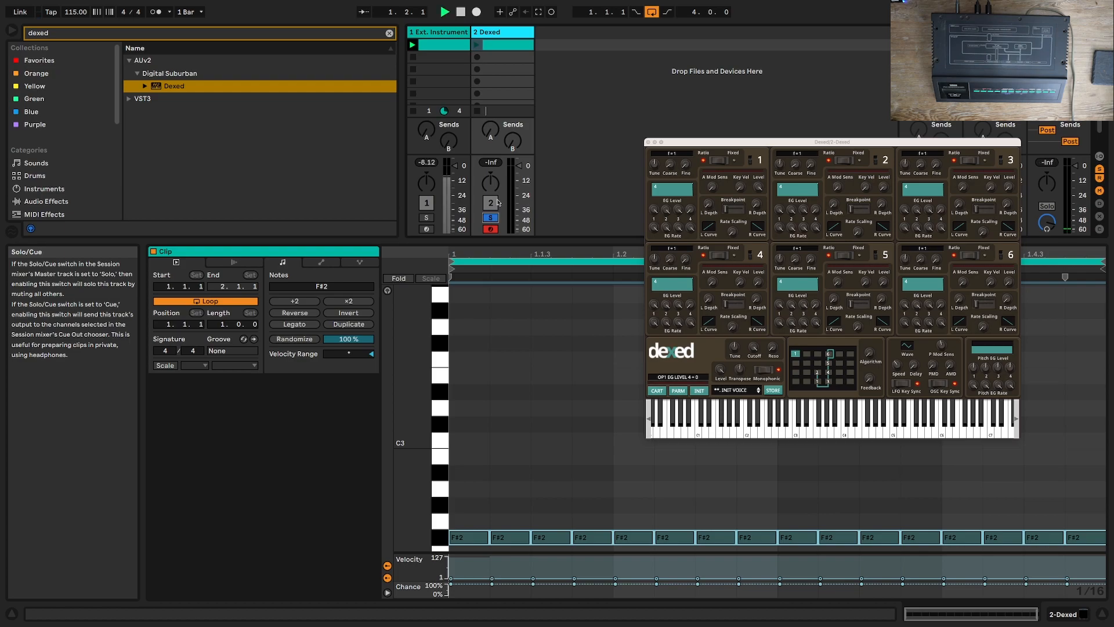
Step: Shorten all F#2 notes in the Dexed track's clip slightly to leave gaps between them and play the result
key(space)
drag(488, 538, 485, 537)
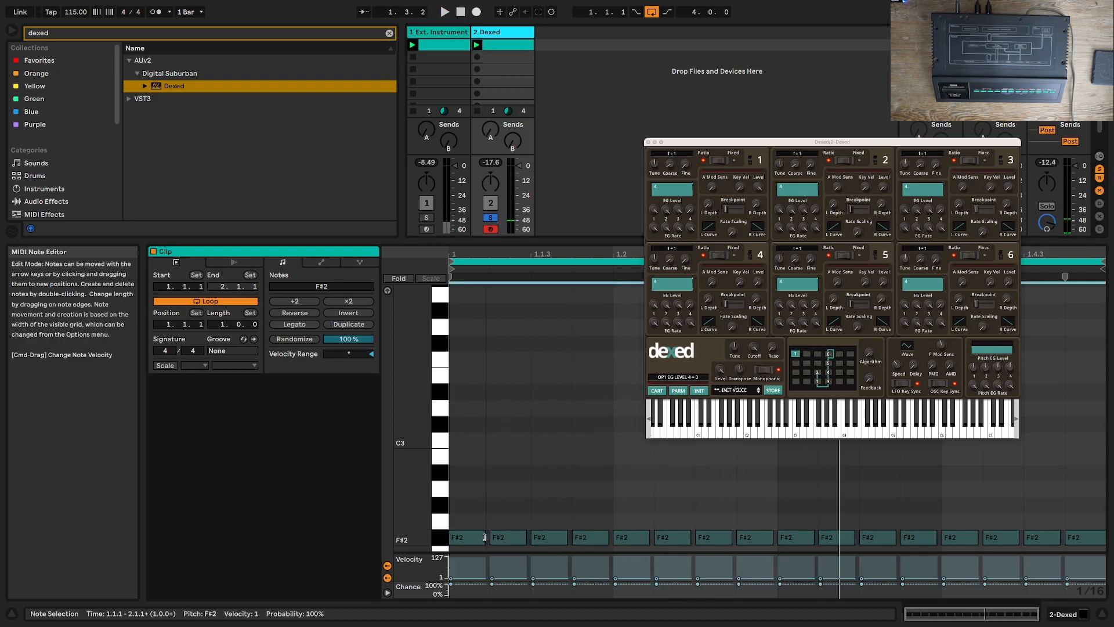
key(space)
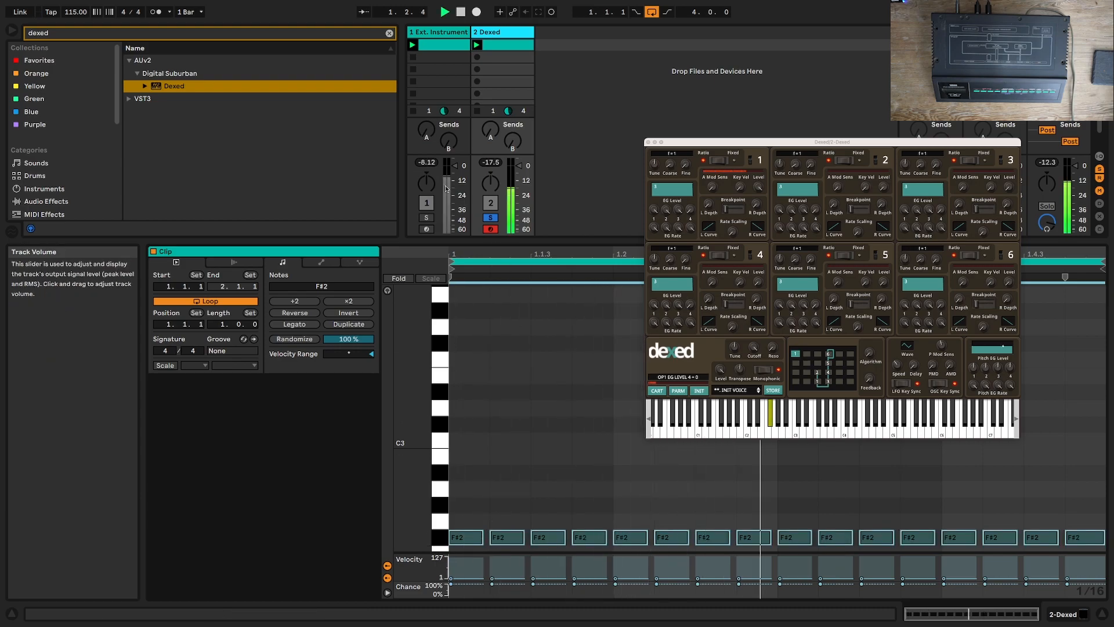
Step: Replace the Ext. Instrument track's clip with a copy of the shortened Dexed clip, with Ext. Instrument soloed, and launch it
click(427, 217)
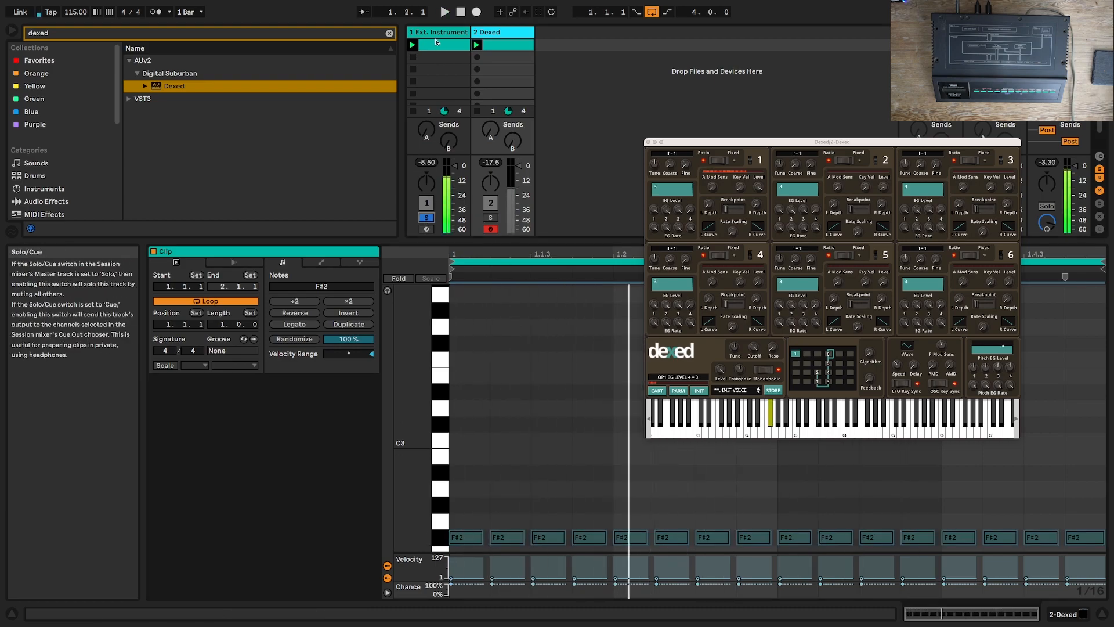
drag(492, 46, 441, 48)
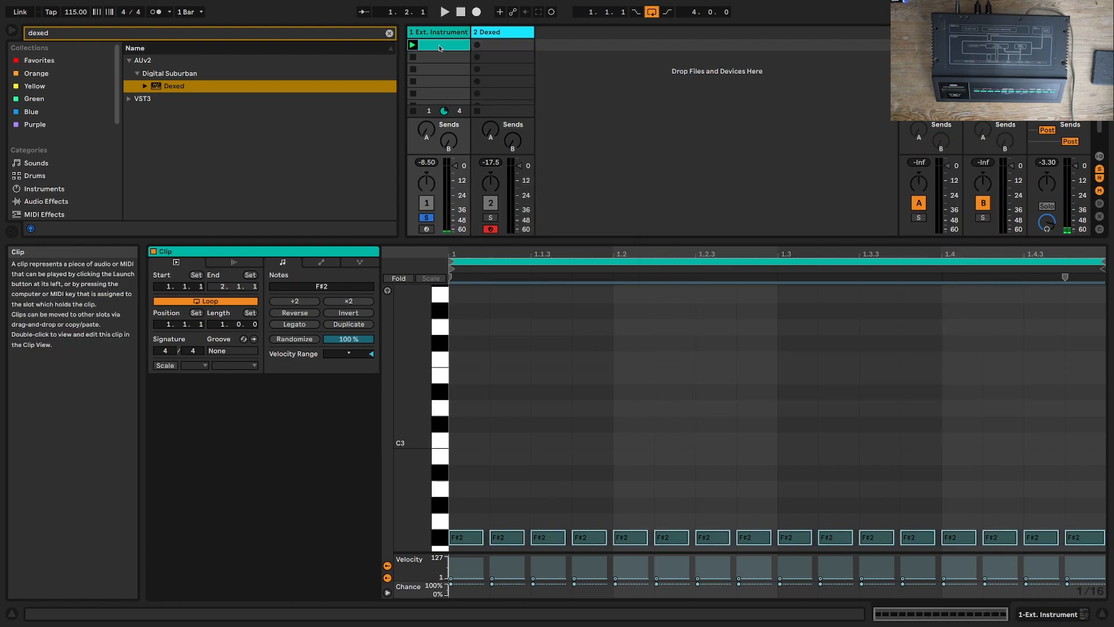
click(413, 46)
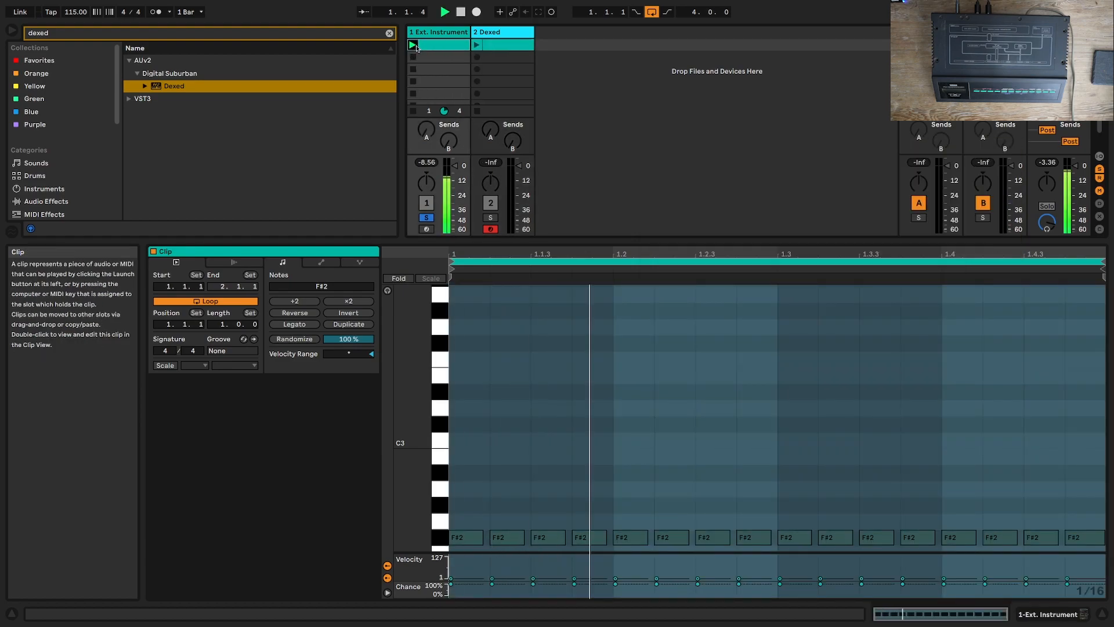
Step: Compare the sound of both instruments by soloing the Dexed and Ext. Instrument tracks in turn
click(490, 217)
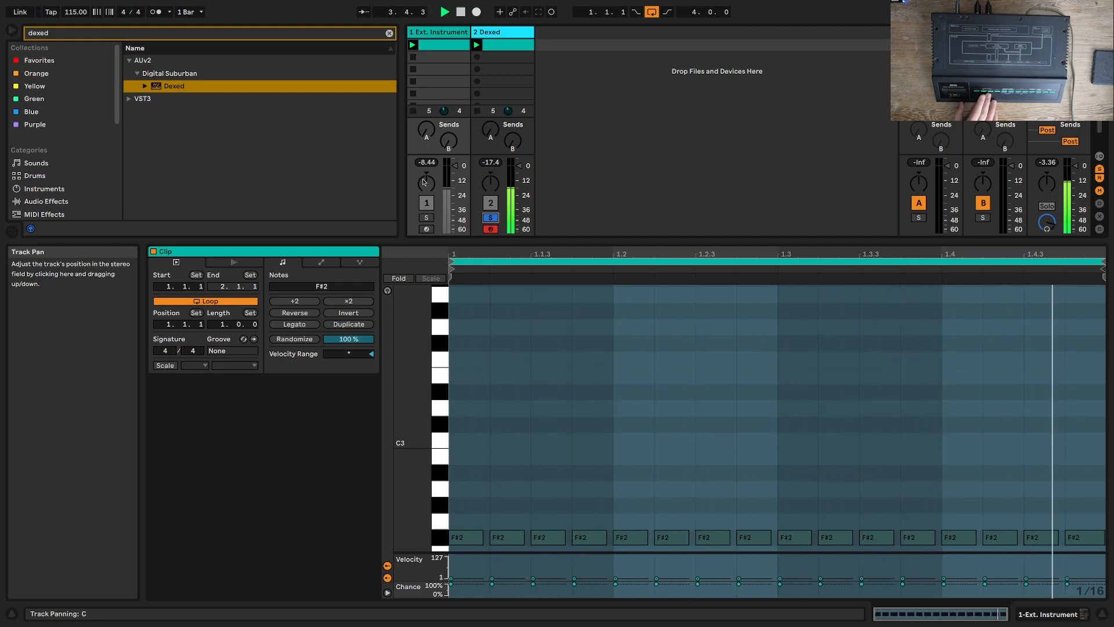
click(428, 218)
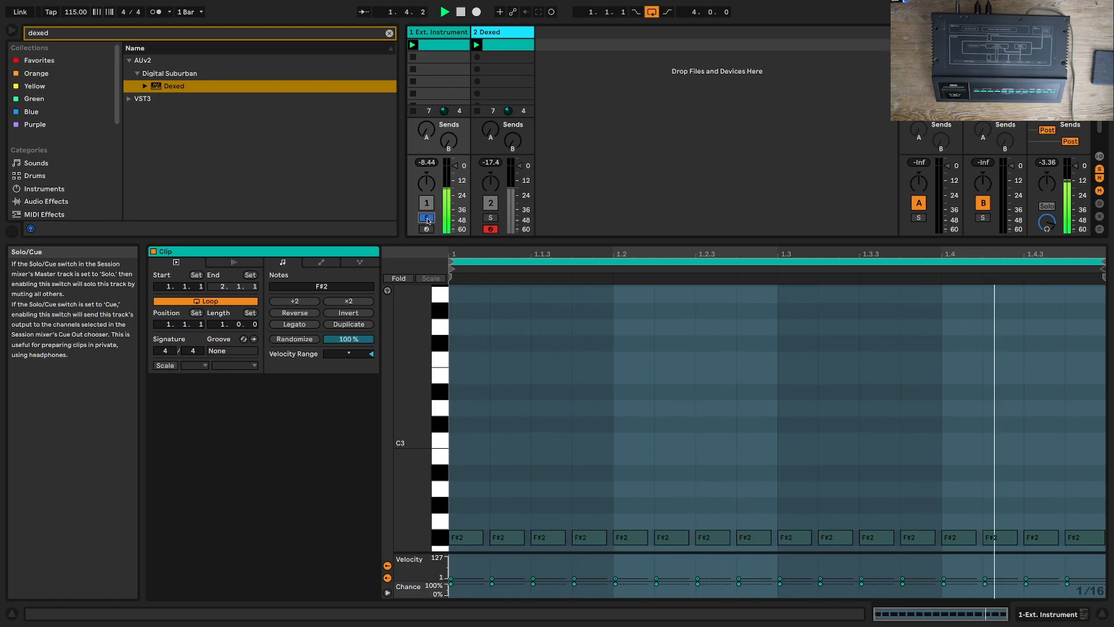
click(491, 217)
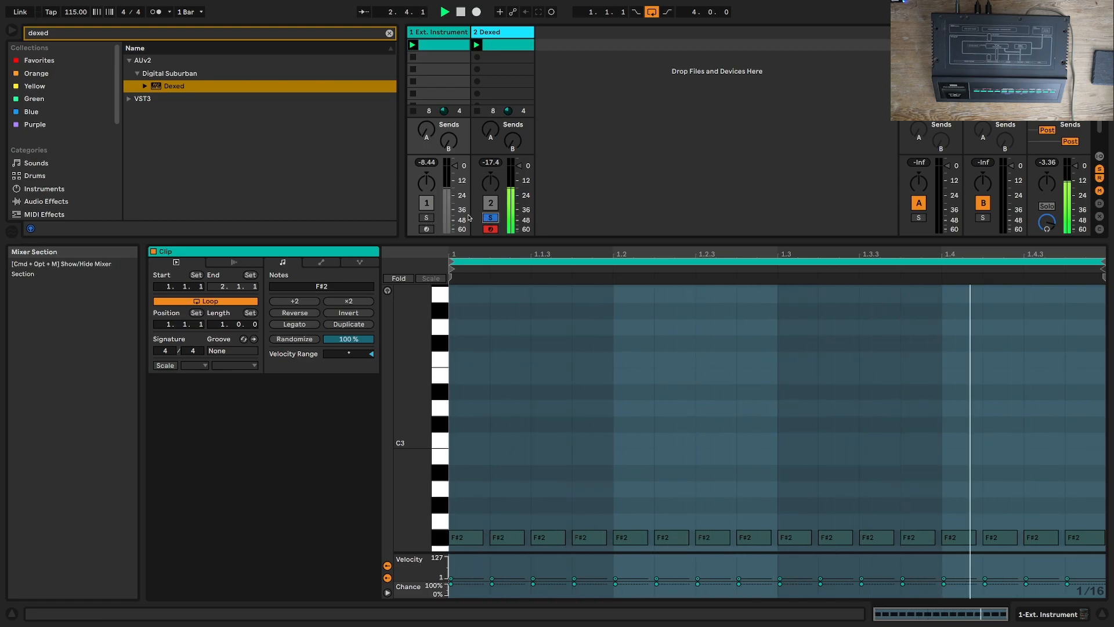
click(428, 218)
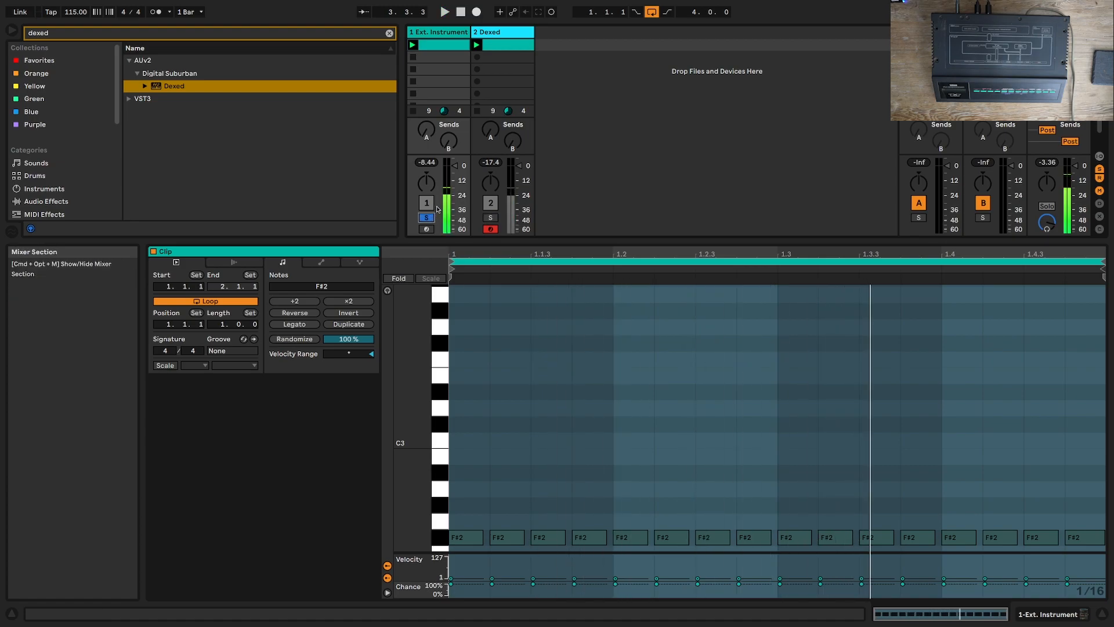
Step: Load the ENCOUNTERS program from the Dexed_01.syx cartridge in Dexed and close the cartridge browser
click(506, 33)
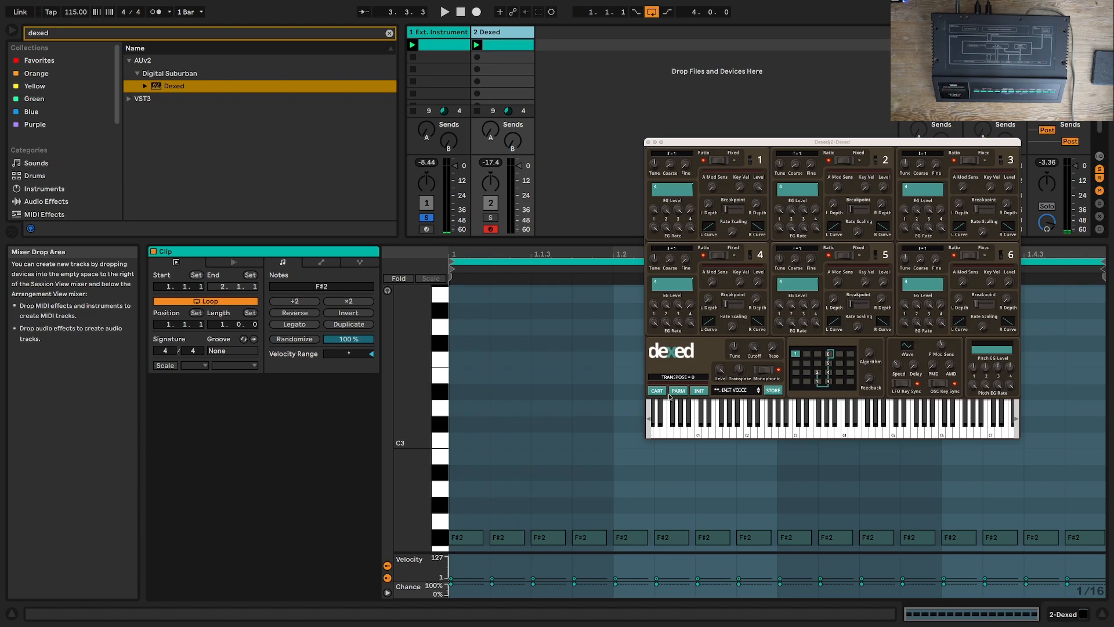
click(657, 390)
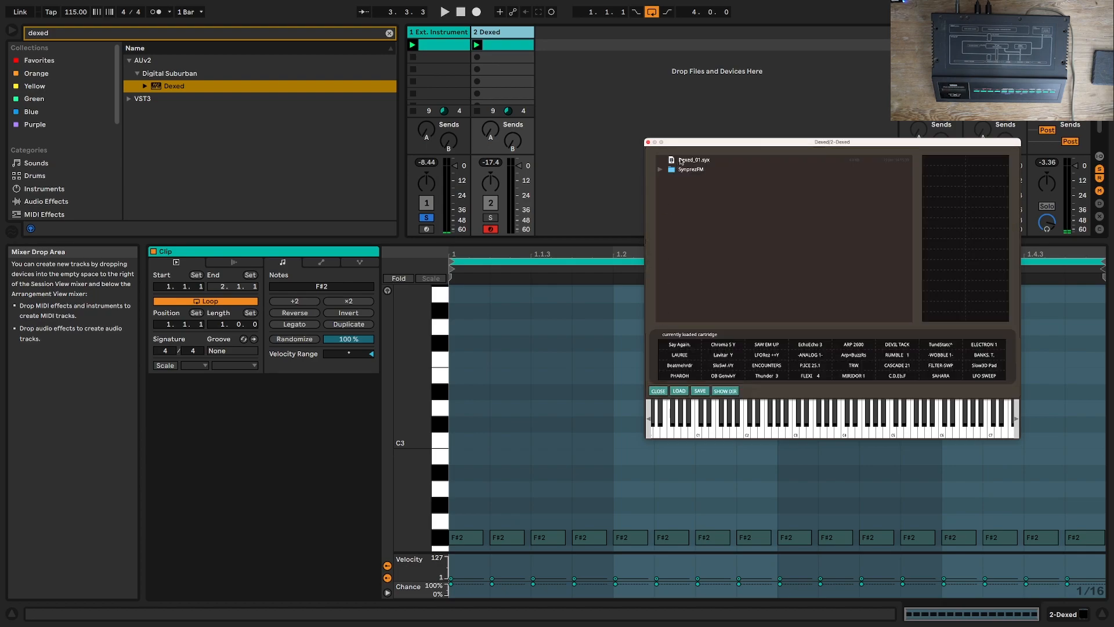
click(681, 162)
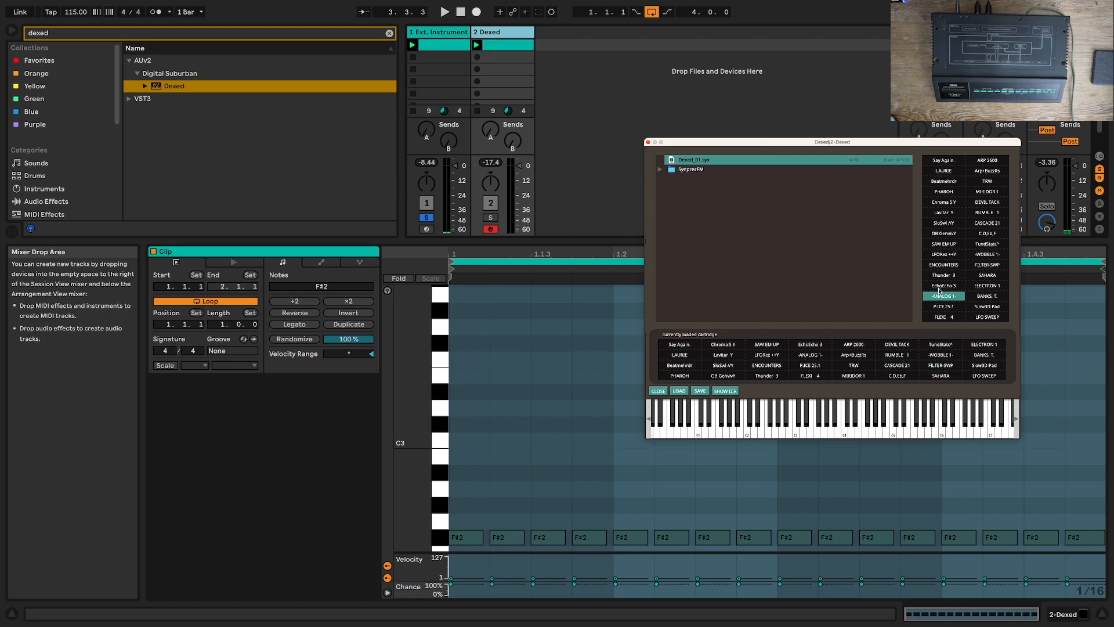
click(944, 266)
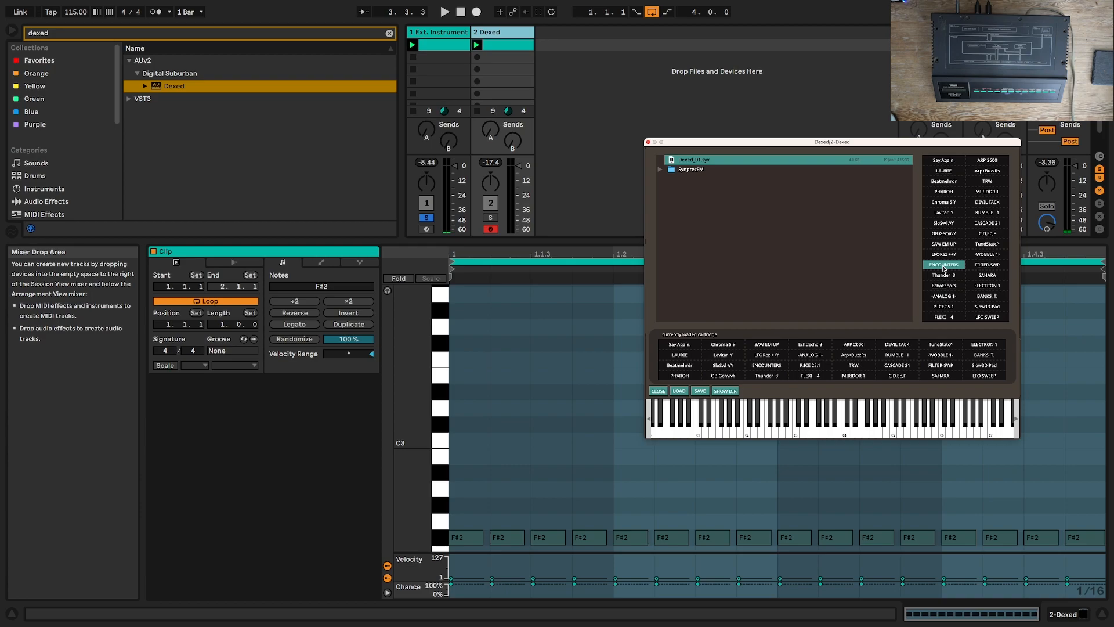
click(681, 392)
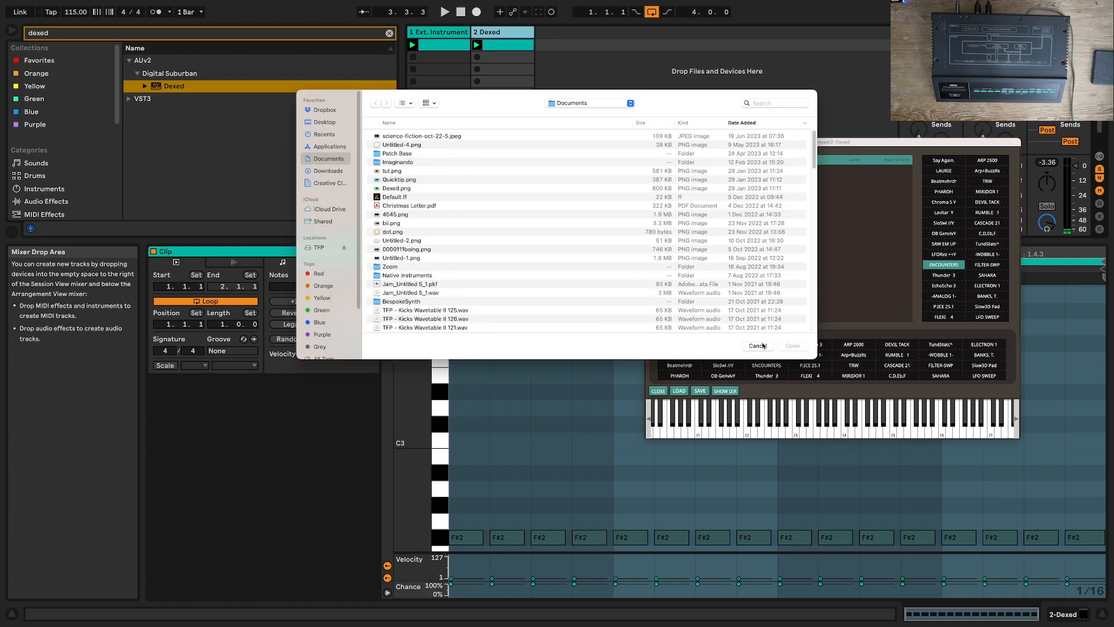
click(757, 345)
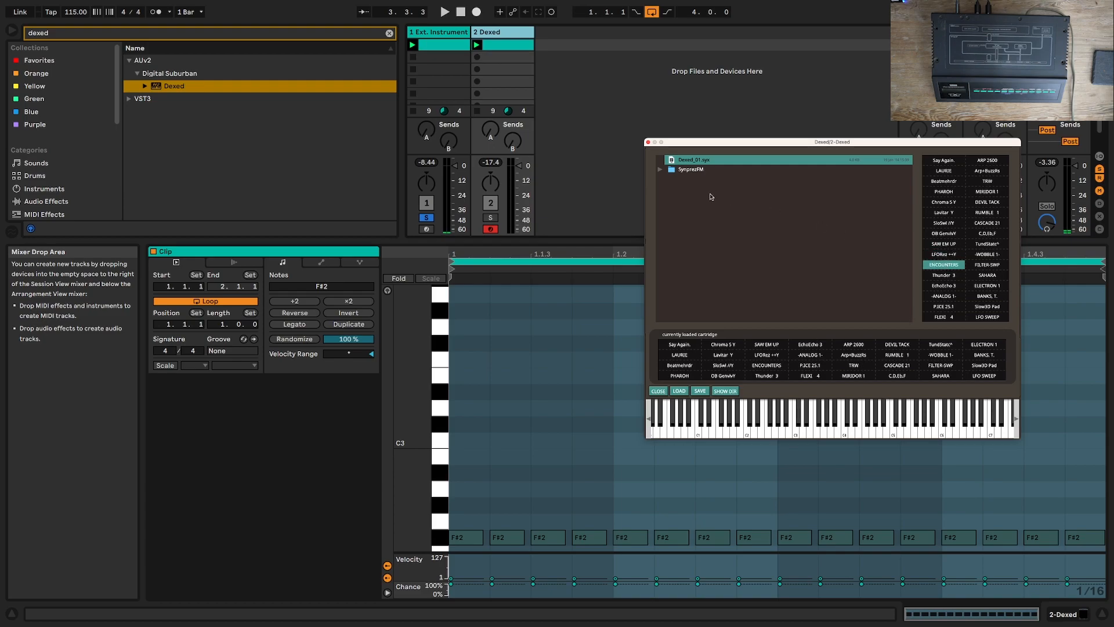
click(658, 391)
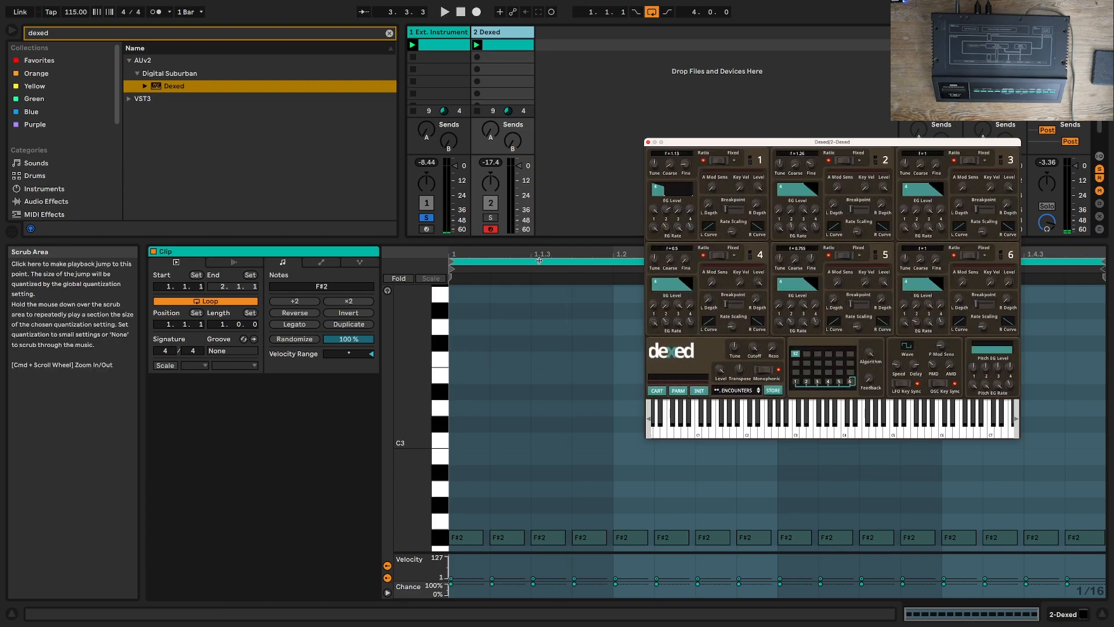
Step: Solo the Dexed track to hear the ENCOUNTERS program, and check Dexed's parameters
click(489, 219)
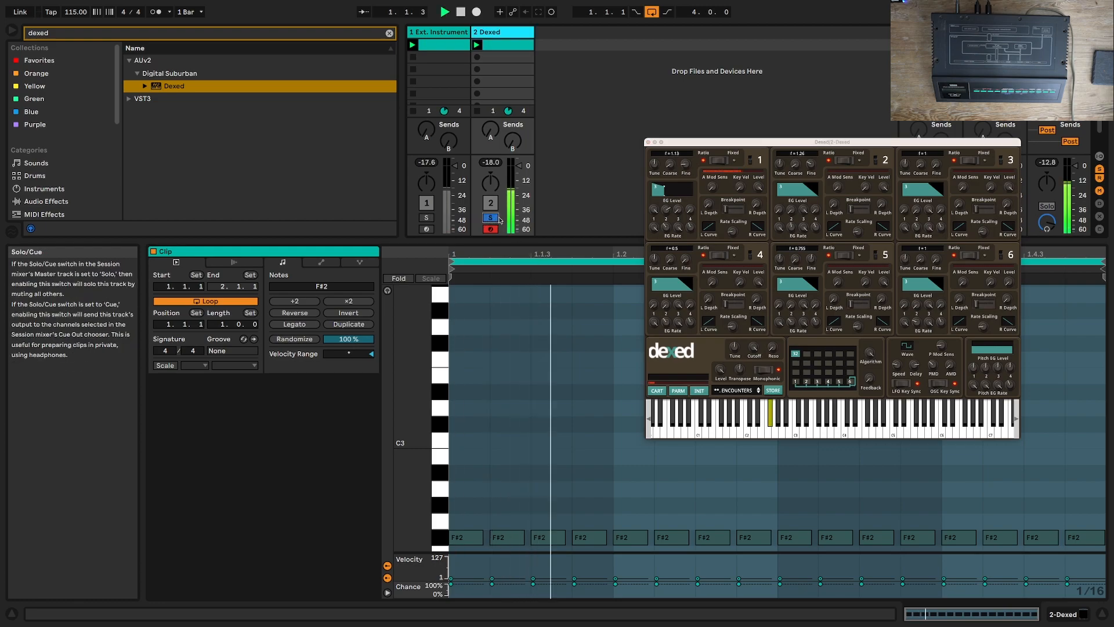
click(692, 401)
click(678, 391)
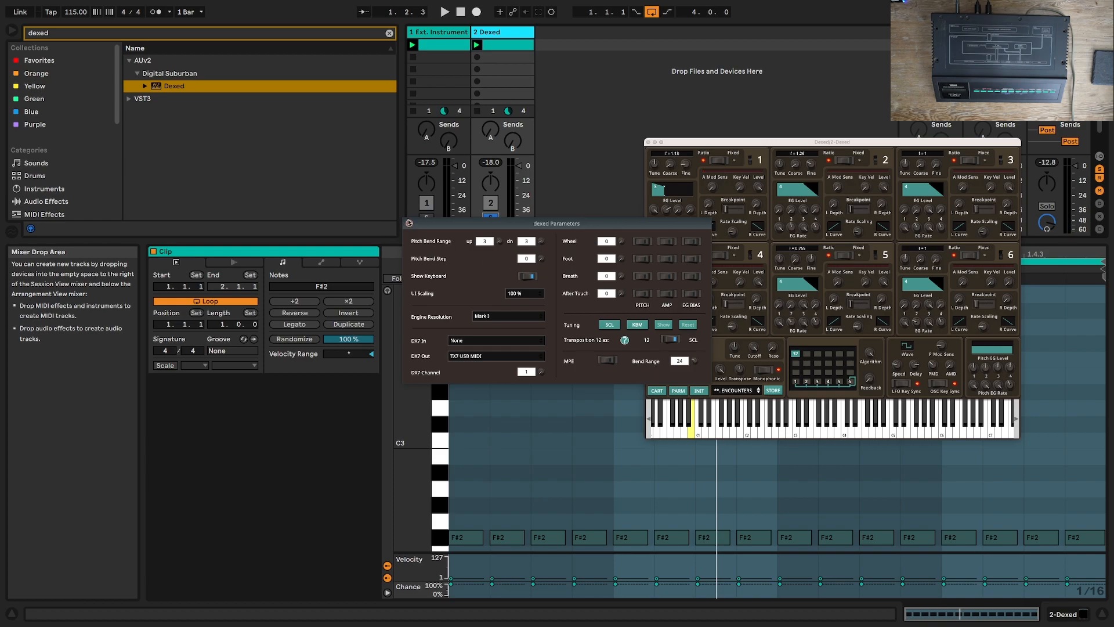
click(409, 223)
Step: Audition DEVIL TACK, PHAROH and EchoEcho 3 from the cartridge, settle on Beatmehrdr, and play it with Dexed's window closed
click(657, 390)
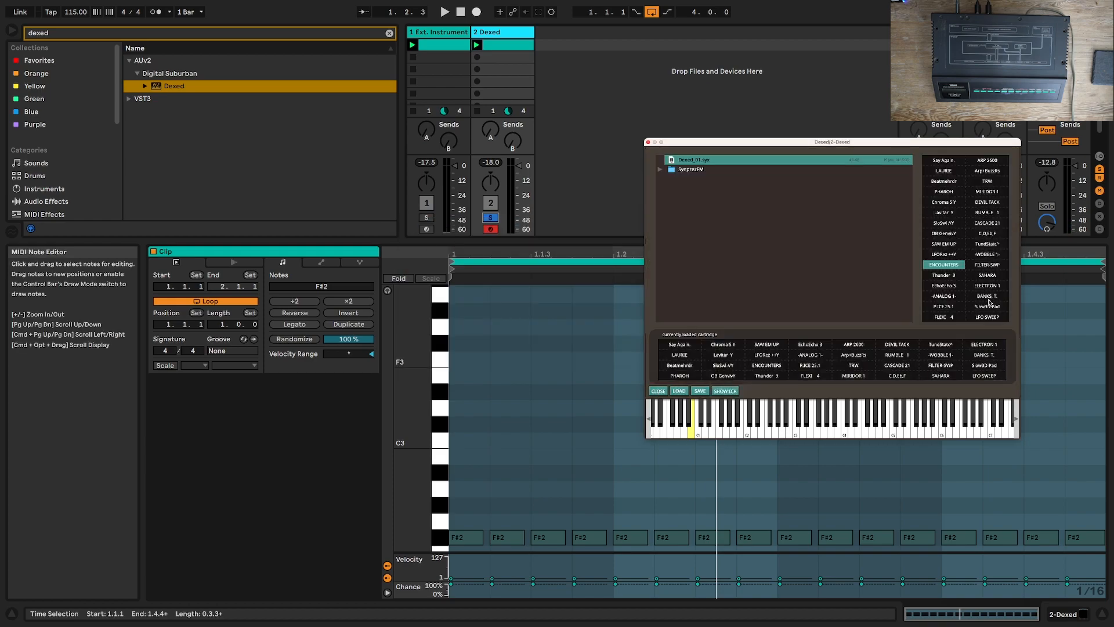
click(988, 203)
key(space)
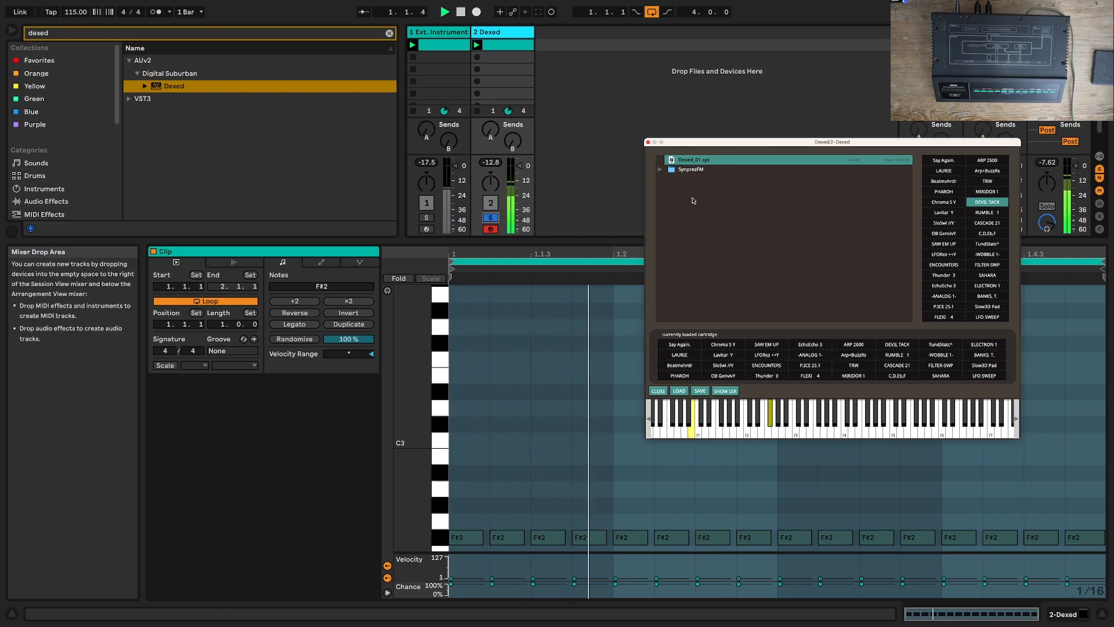
click(943, 192)
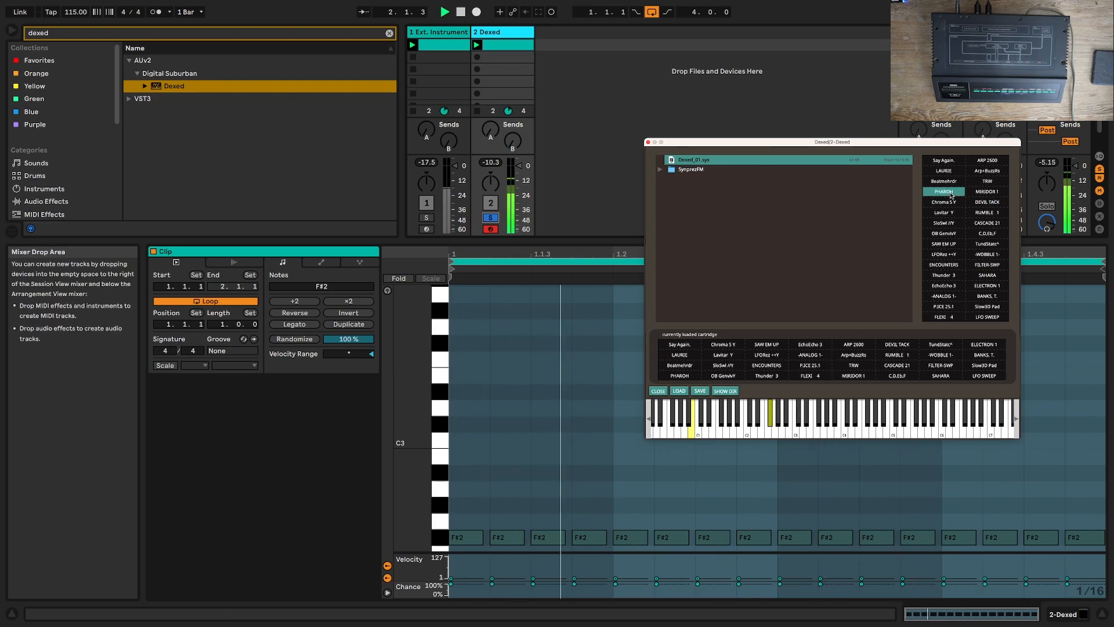
click(945, 182)
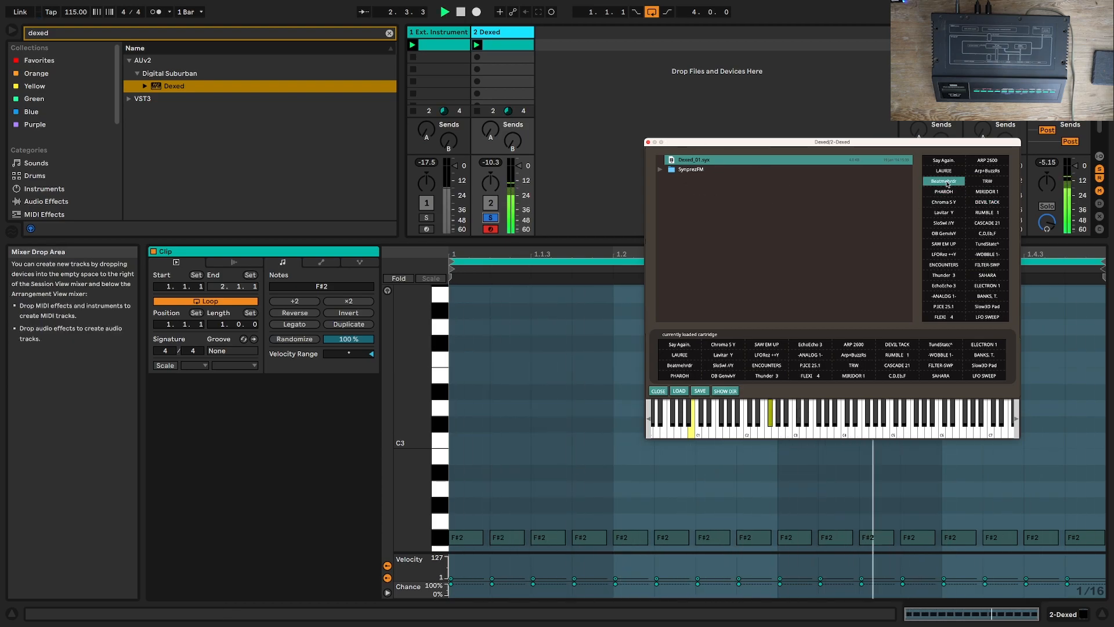
click(944, 286)
click(943, 181)
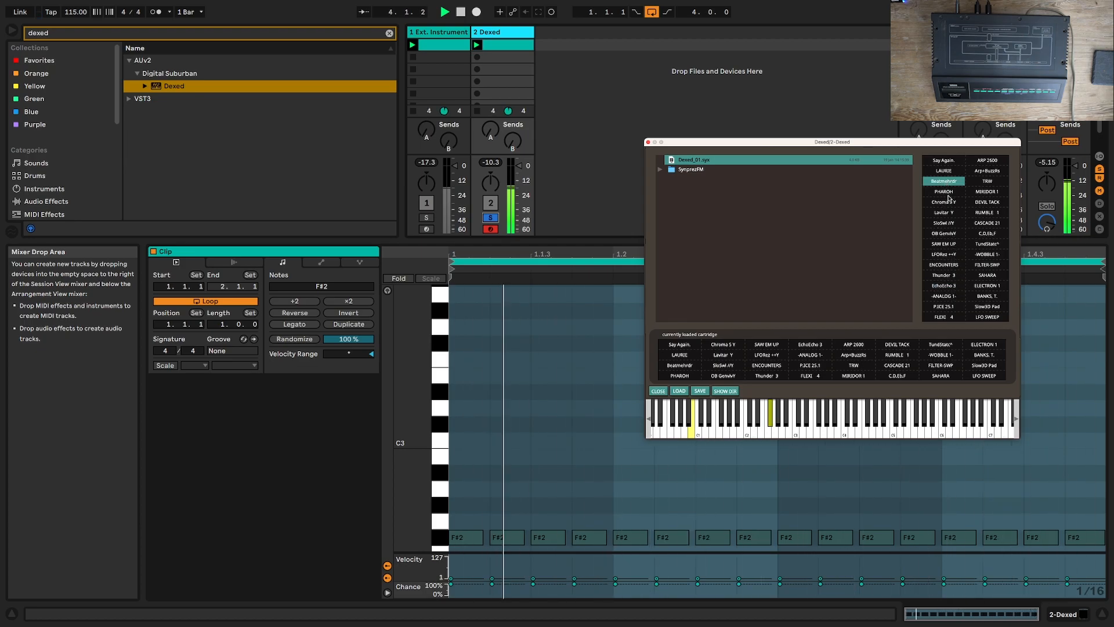
key(space)
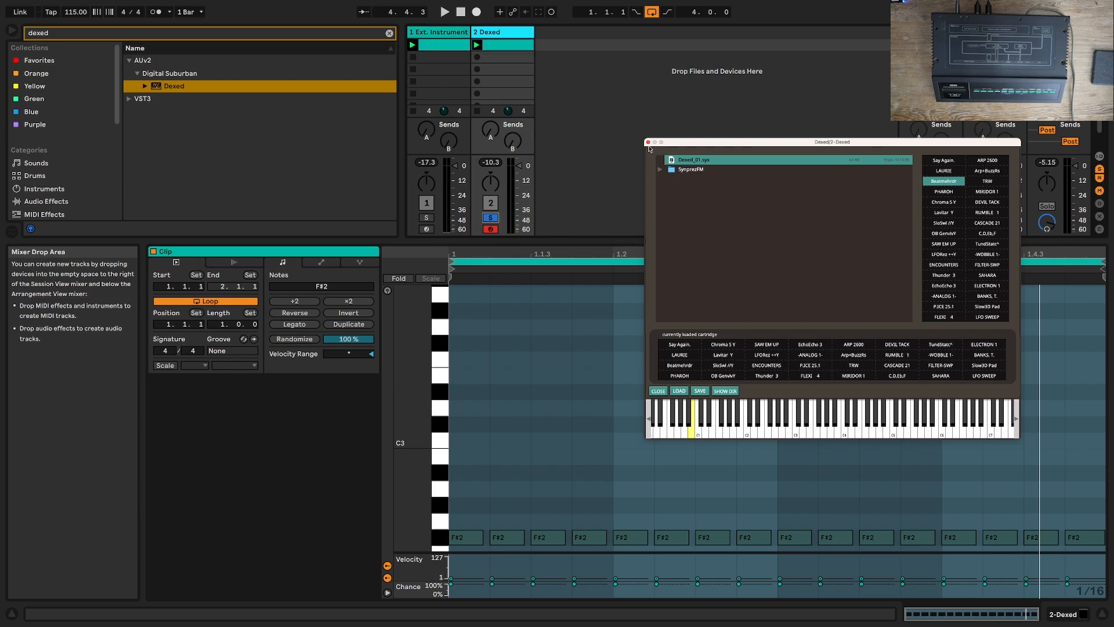
click(649, 143)
key(space)
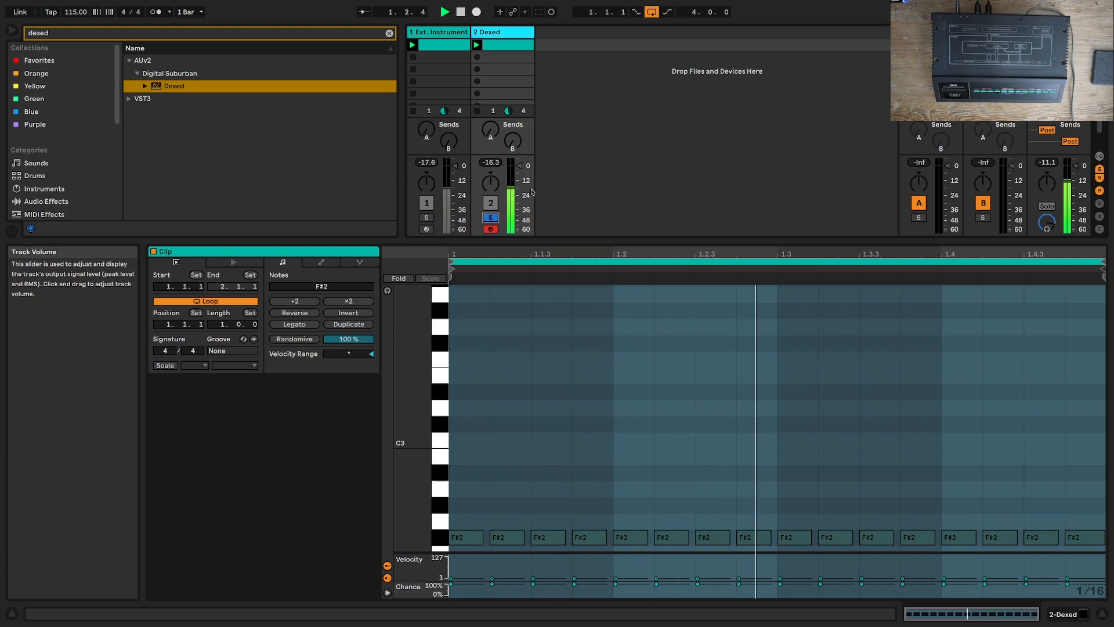
Step: Reopen Dexed's window, send its current Beatmehrdr program to the DX7, and play with the Ext. Instrument track soloed
click(1063, 614)
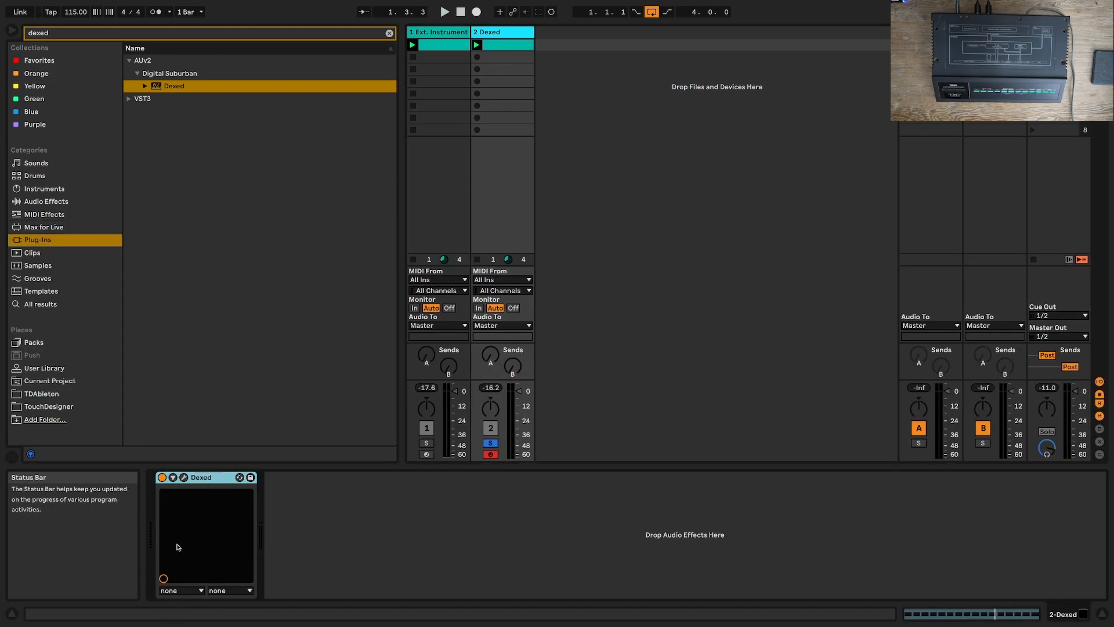
click(184, 477)
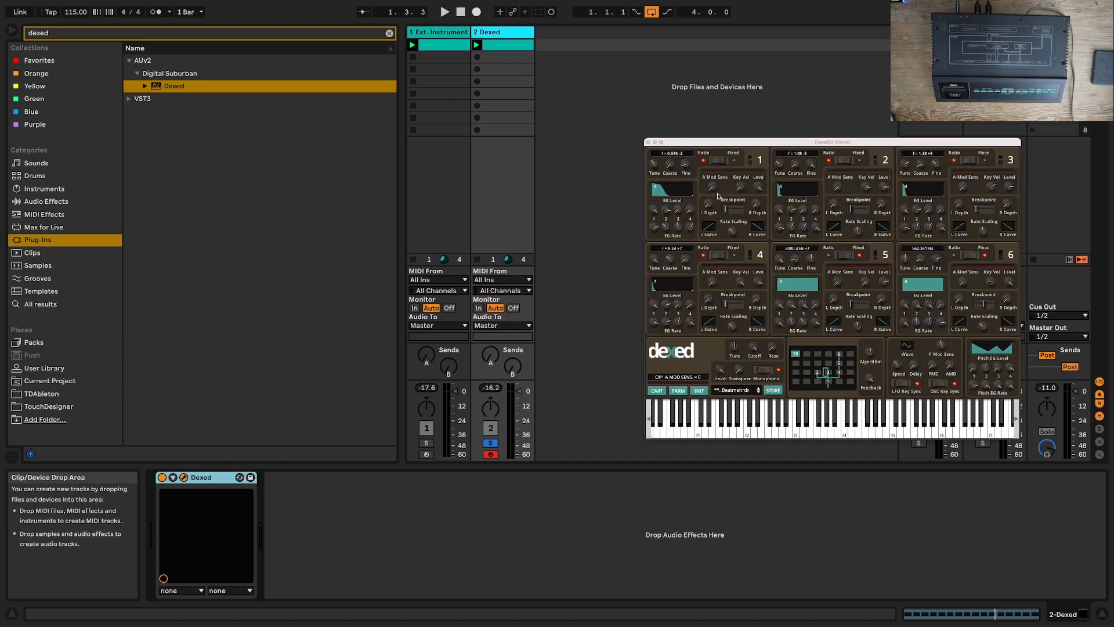
right_click(695, 164)
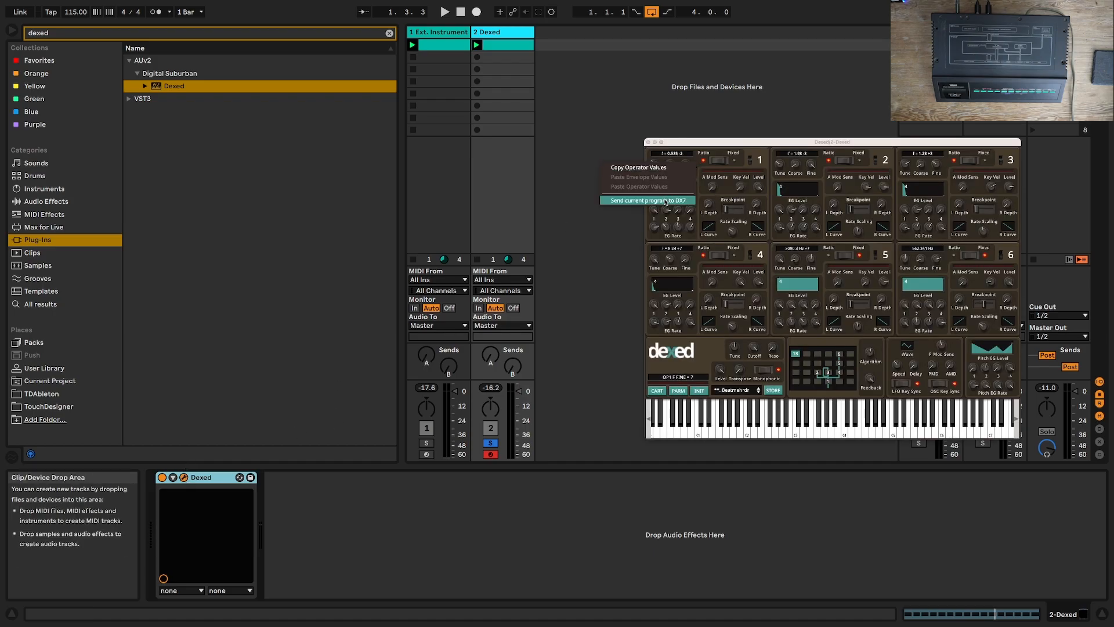
click(667, 200)
click(427, 443)
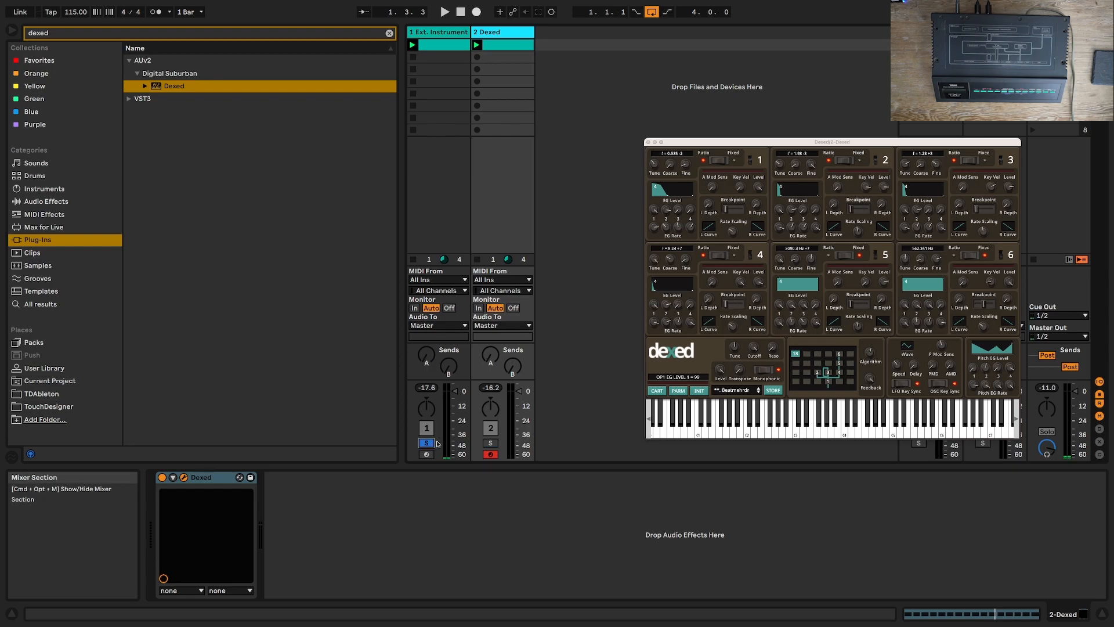
key(space)
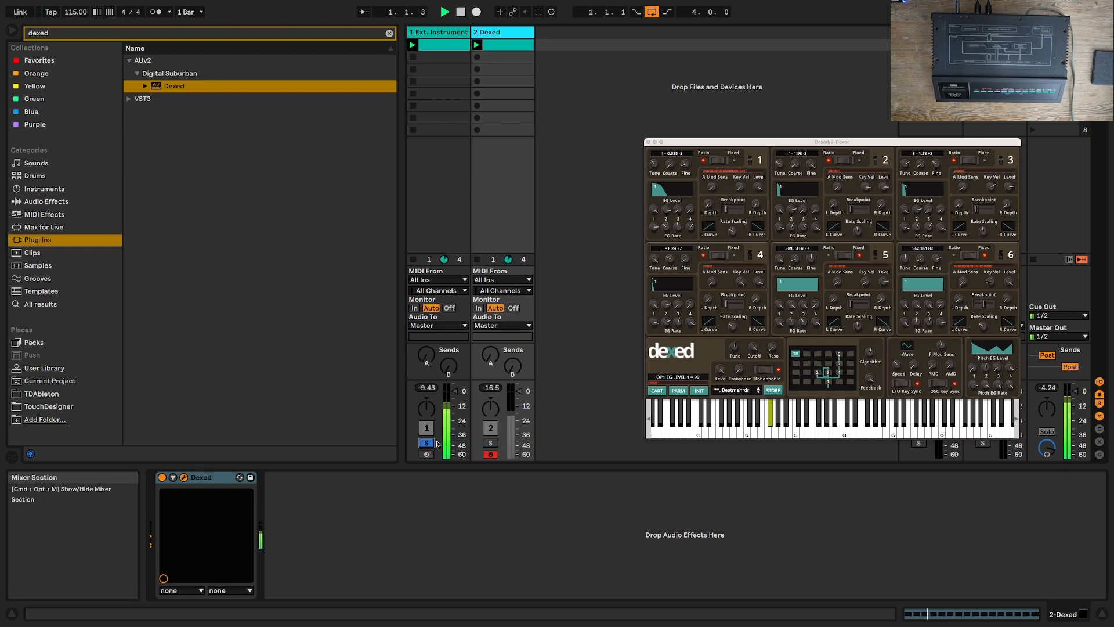
Step: Alternate the solo between the Dexed and Ext. Instrument tracks during playback to compare the Beatmehrdr program on both
click(491, 443)
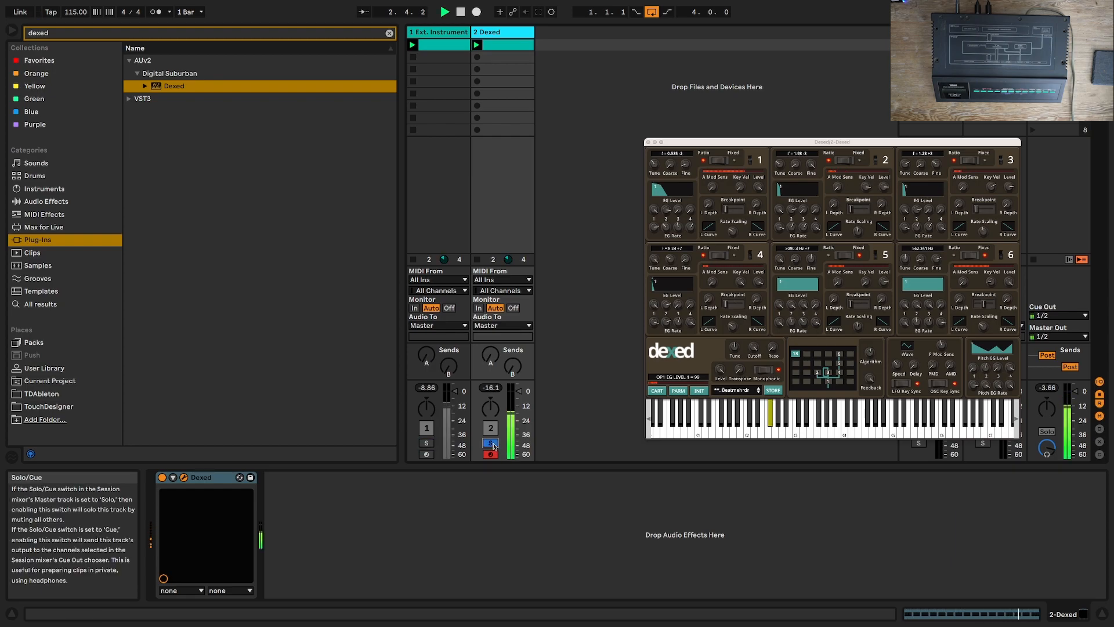
click(427, 442)
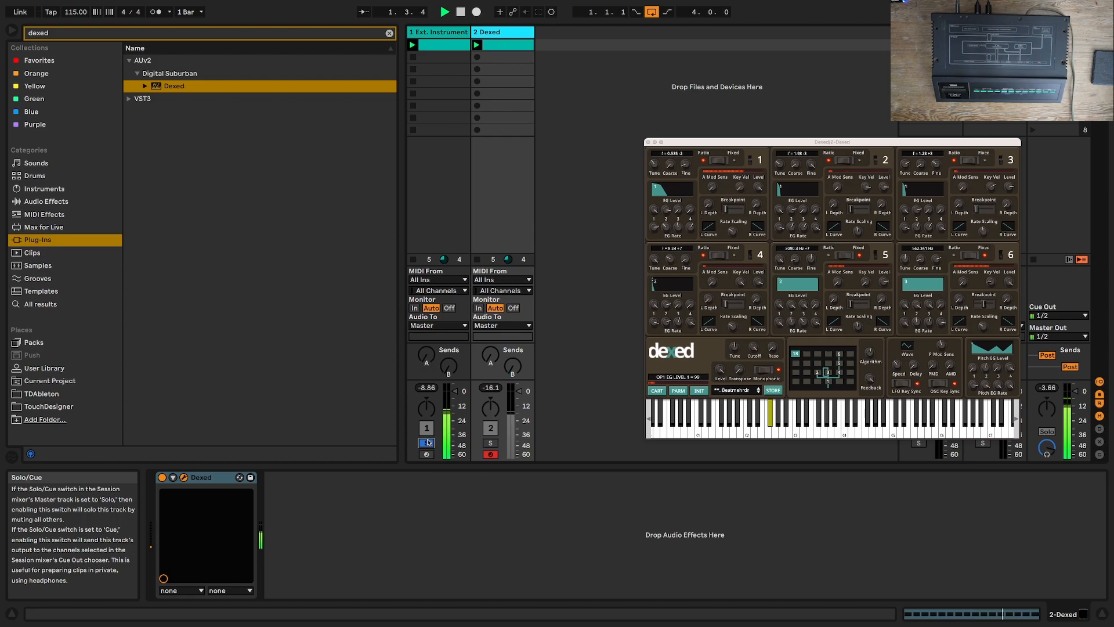
click(490, 443)
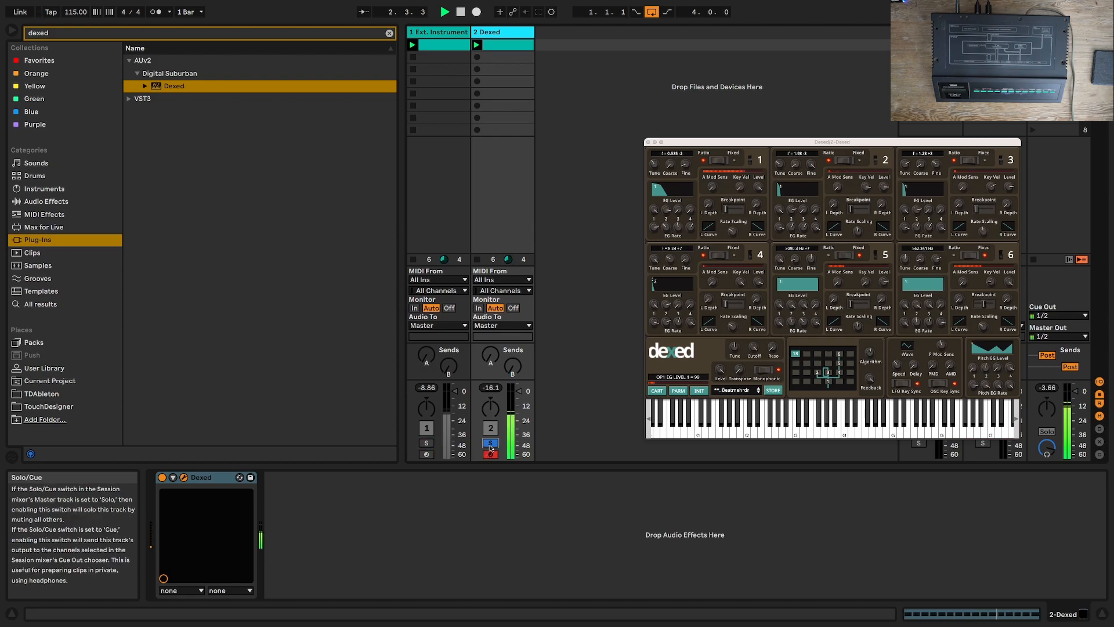
click(432, 444)
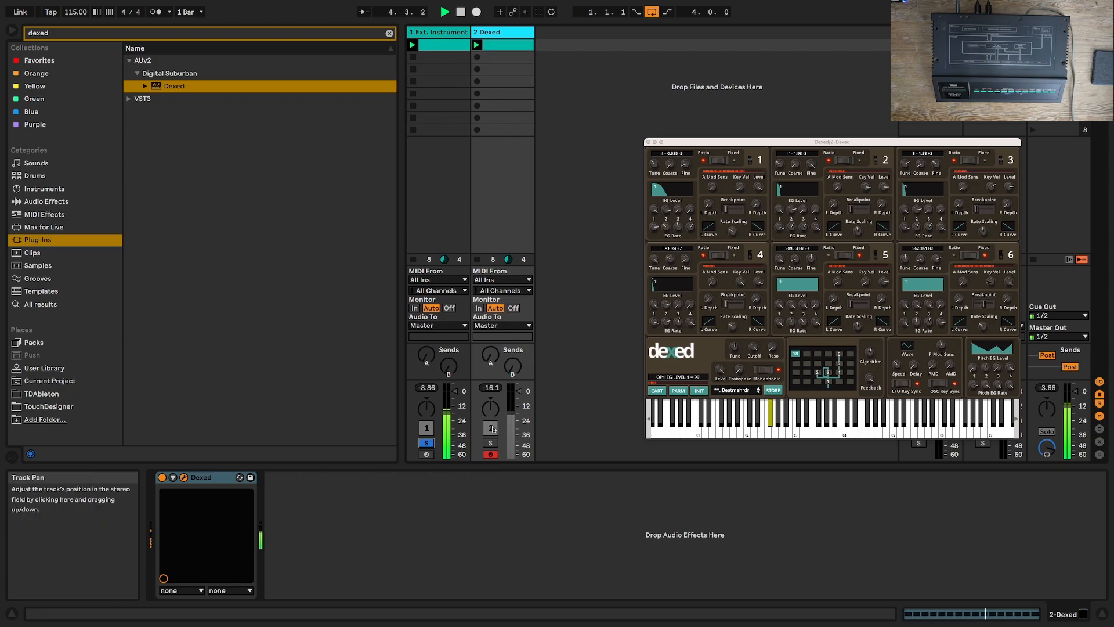
click(491, 444)
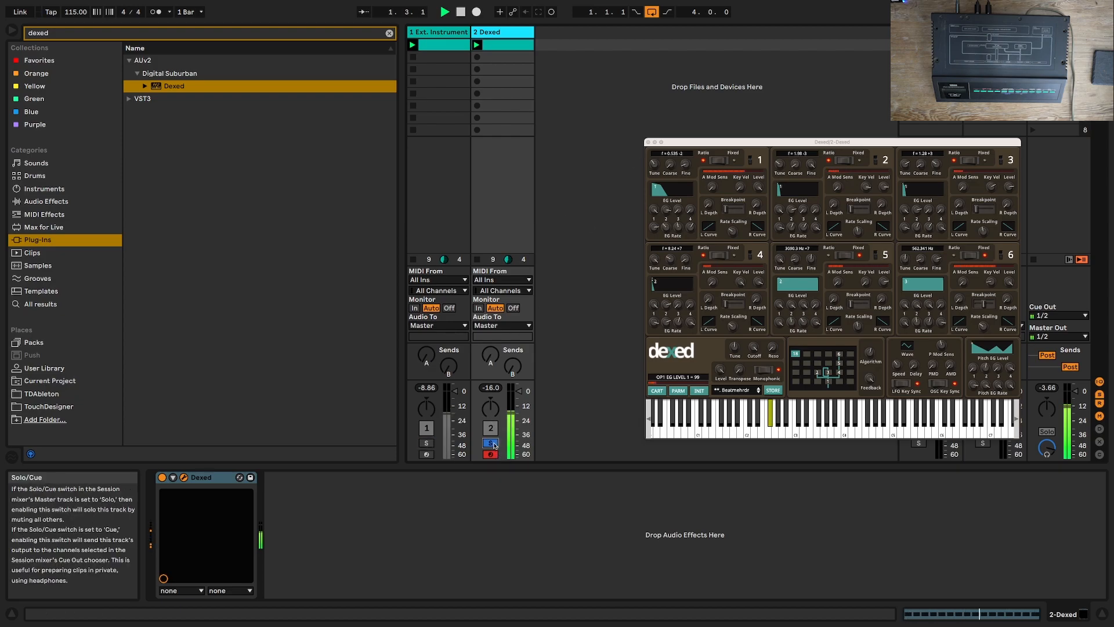
Step: Switch the solo from the Dexed track to the Ext. Instrument track, and stop playback with Dexed's window closed
click(493, 444)
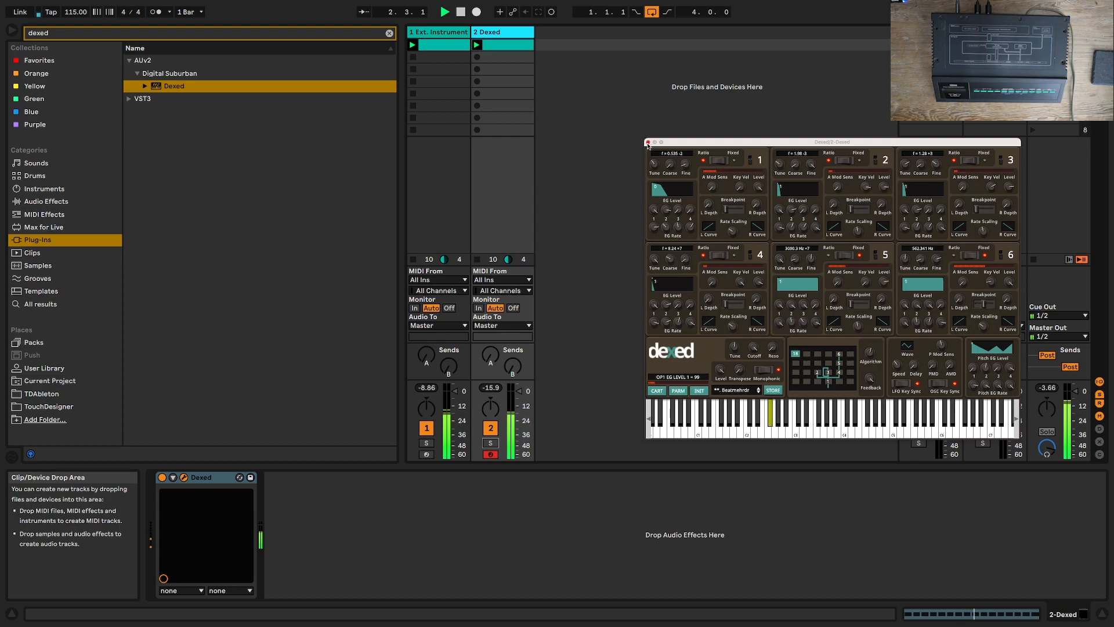
click(426, 454)
click(426, 442)
click(426, 454)
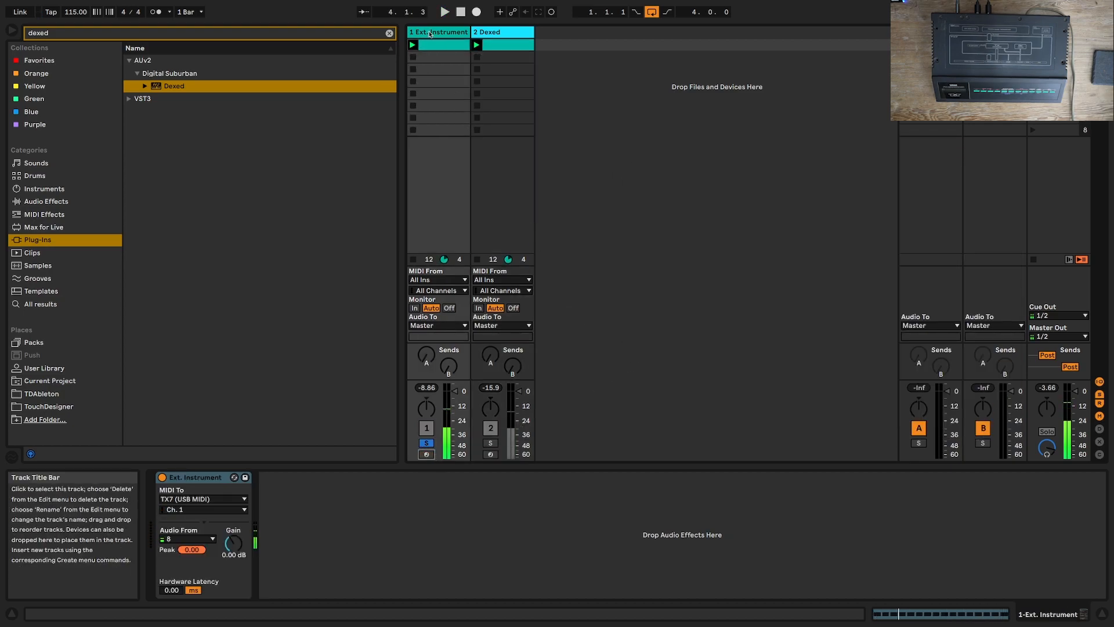
Step: Rename the Ext. Instrument track as TX7
right_click(440, 32)
click(456, 88)
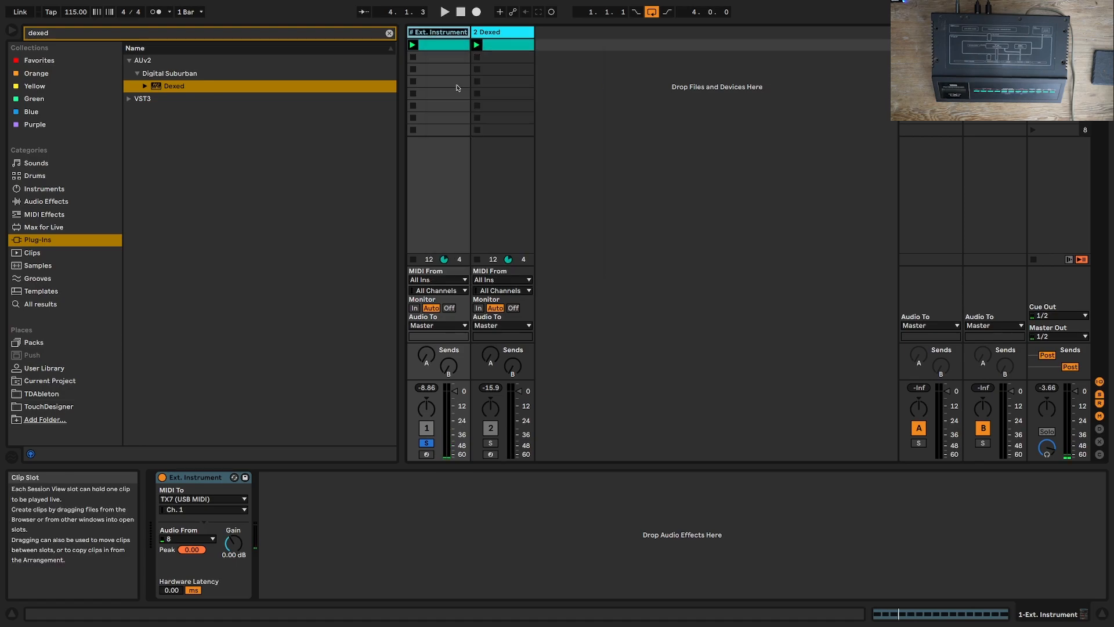
text(TX7)
key(Return)
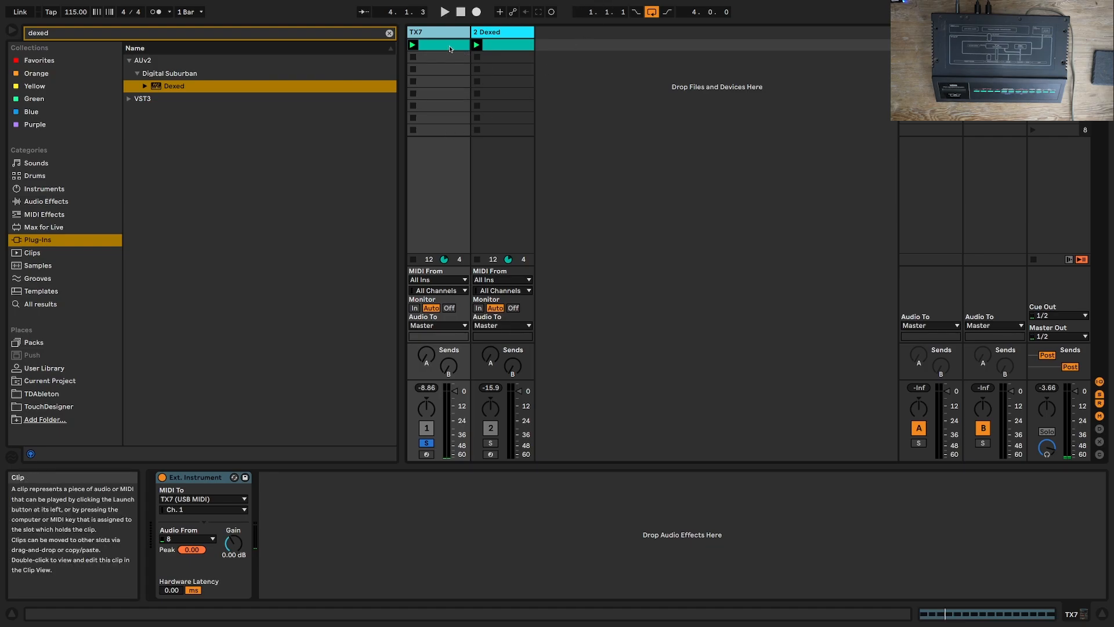
Step: Reopen Dexed's window, initialize its program to INIT VOICE, and send that program to the DX7
click(515, 45)
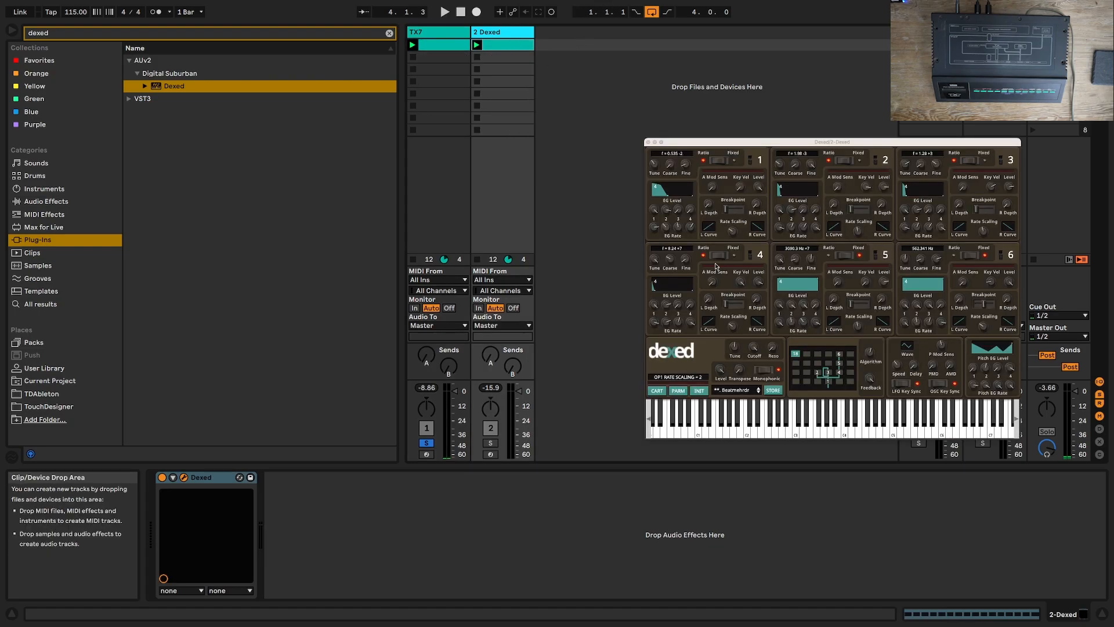
click(699, 389)
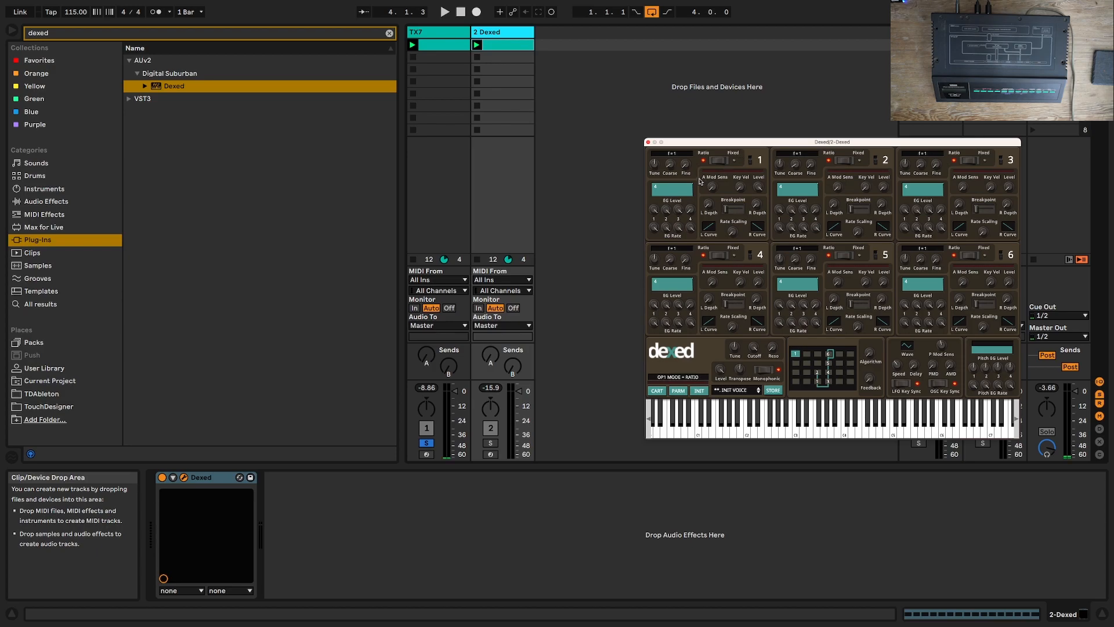
right_click(695, 178)
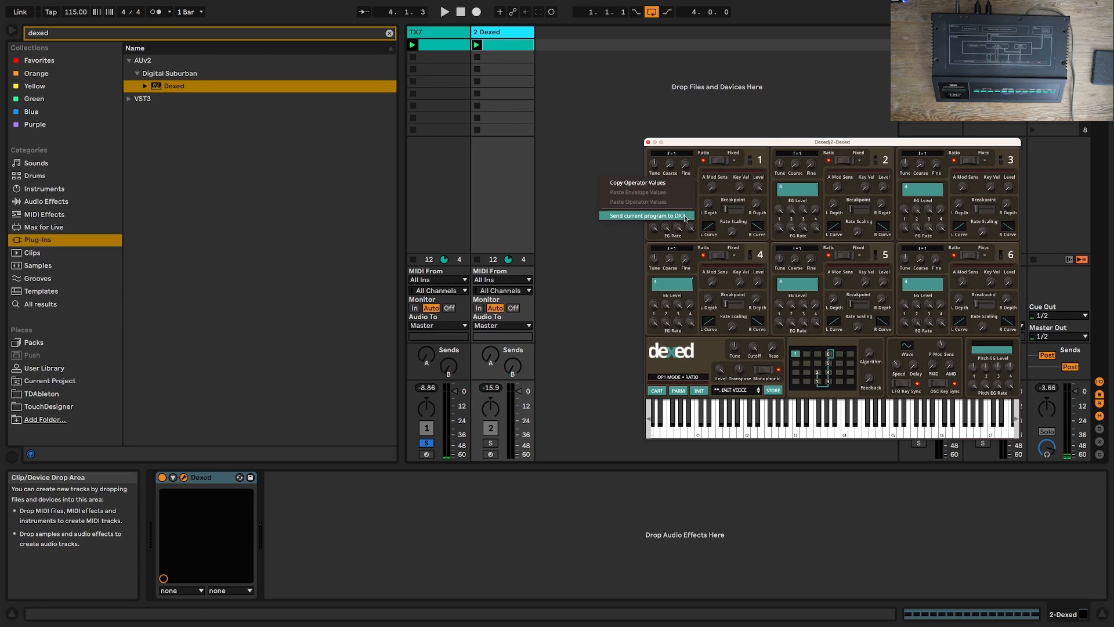
click(685, 215)
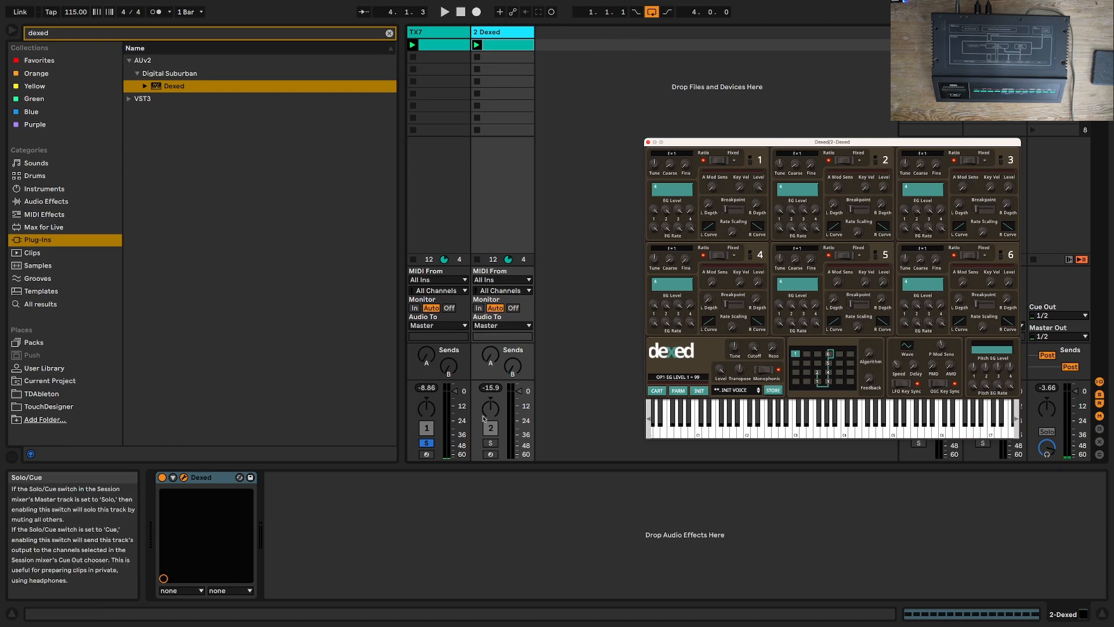
Step: Play the looped clip with the TX7 track soloed, and send Dexed's current program to the DX7 again during playback
key(space)
key(space)
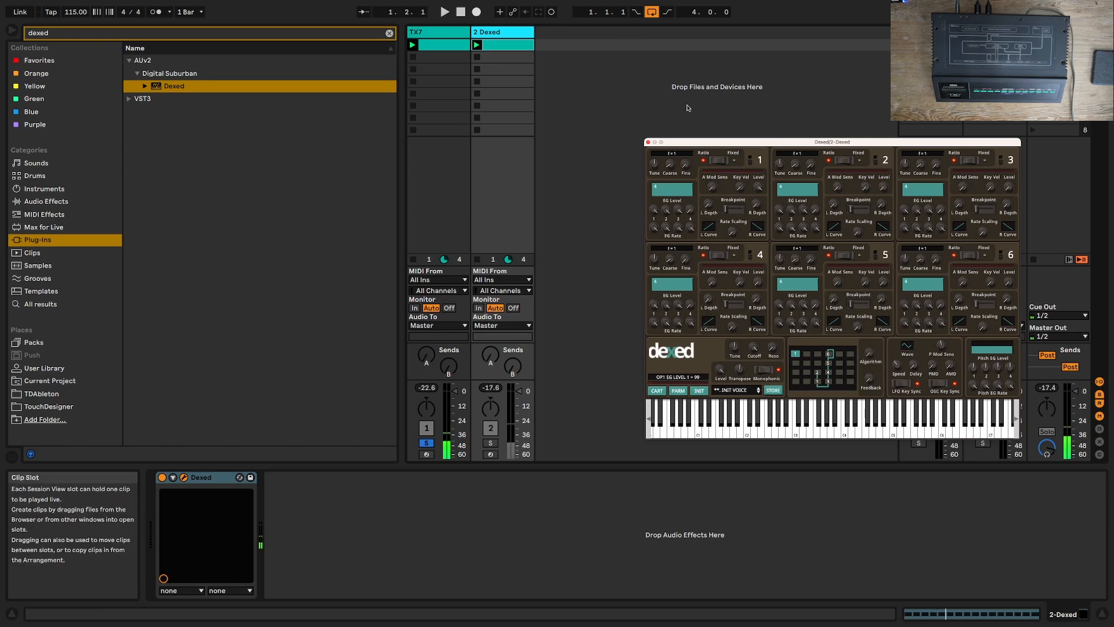
key(space)
right_click(688, 181)
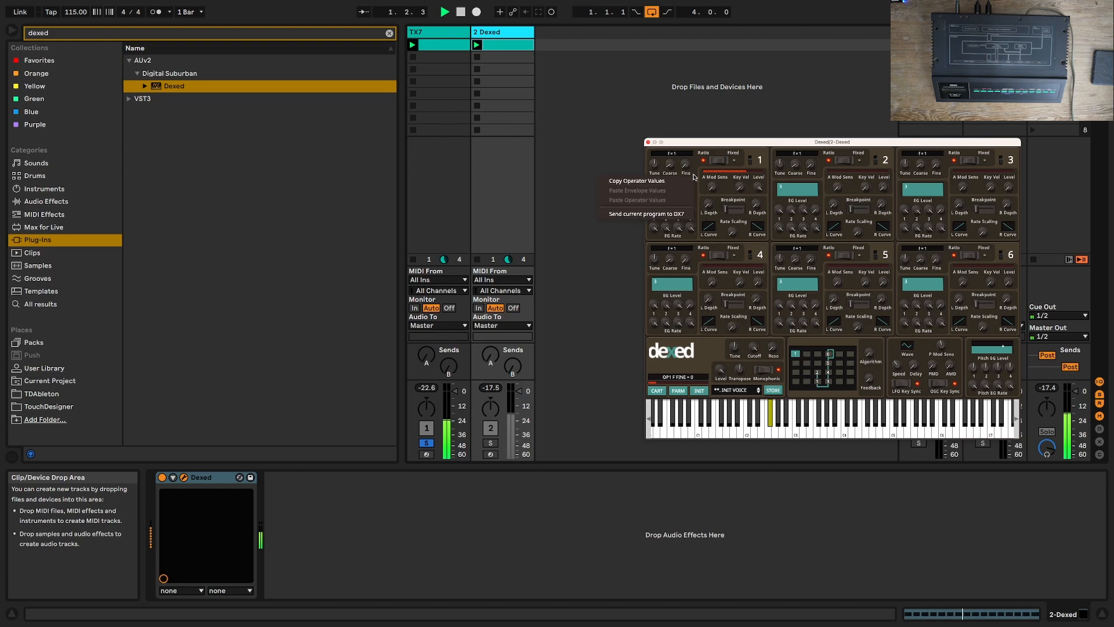
click(663, 214)
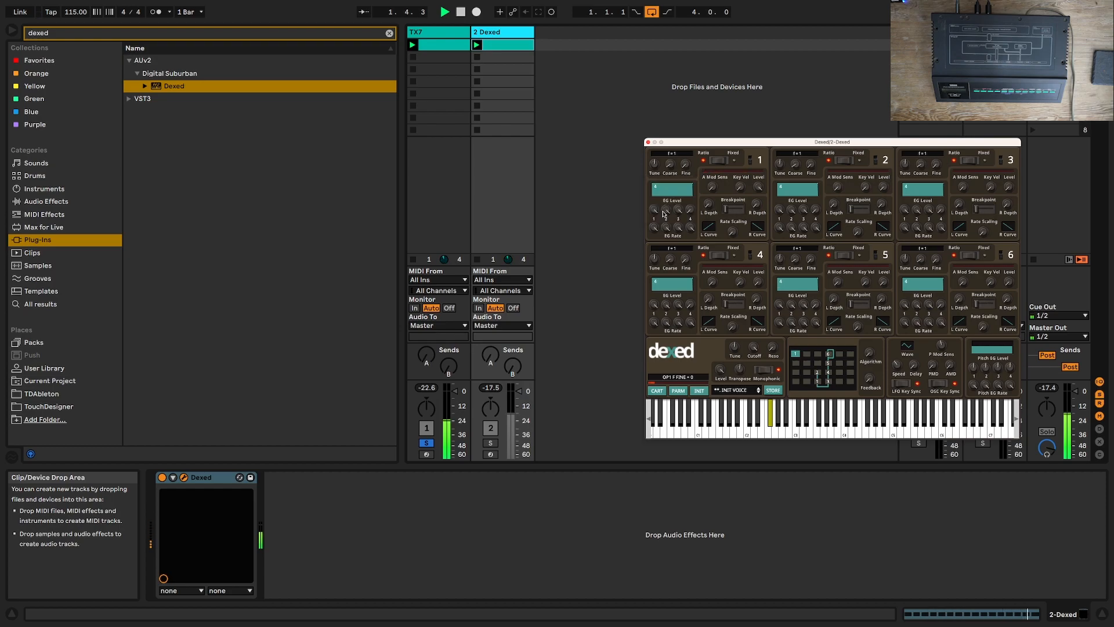
click(441, 36)
click(497, 35)
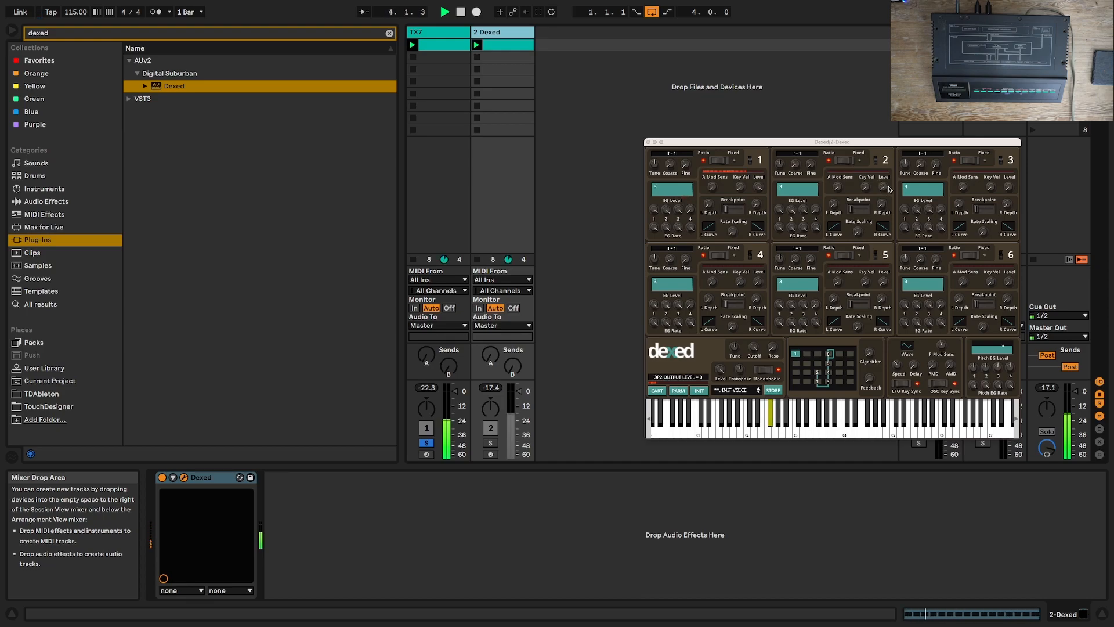
Step: During playback, set operator 2's output level to 86 and fine frequency to 1.28, raise operator 3's level and set its coarse frequency to 4
drag(884, 189, 887, 96)
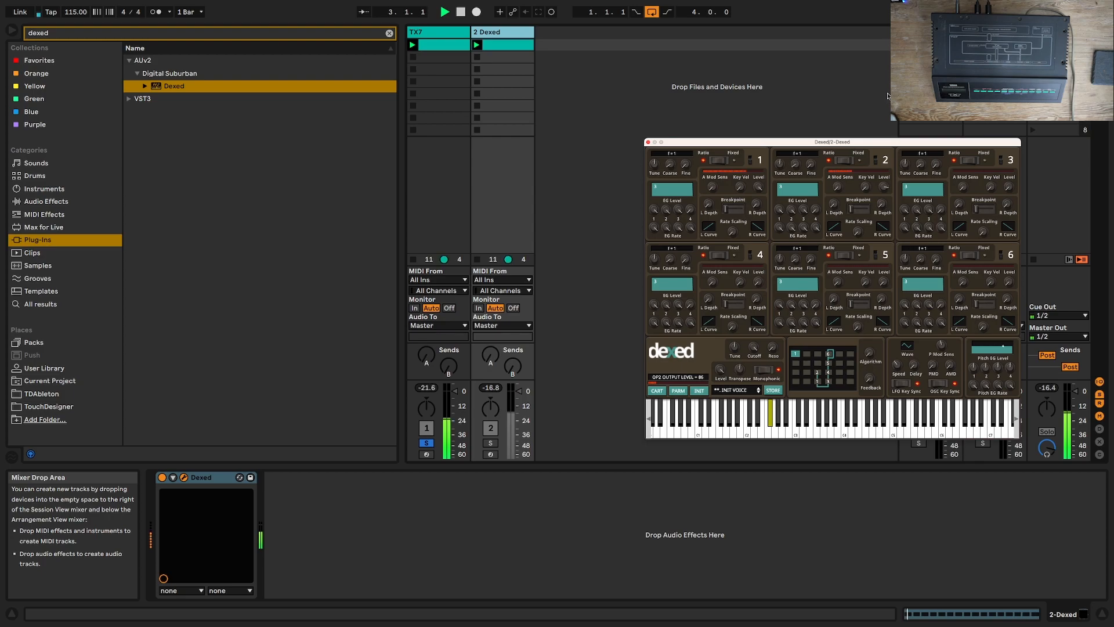
drag(1008, 188, 979, 83)
drag(922, 165, 919, 154)
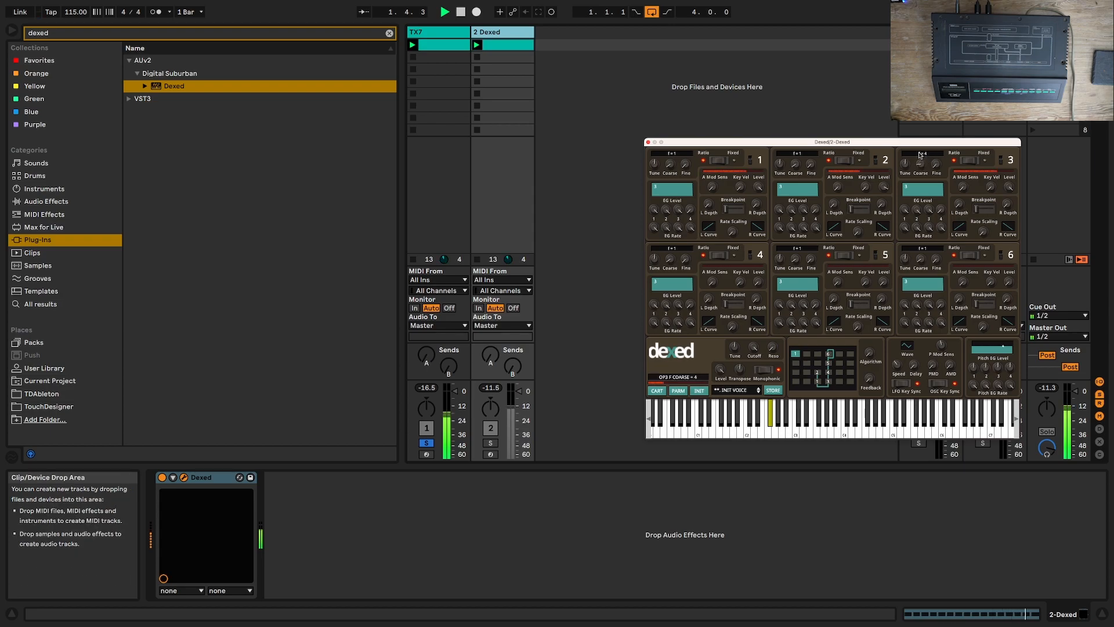
drag(811, 164, 805, 149)
click(683, 165)
key(space)
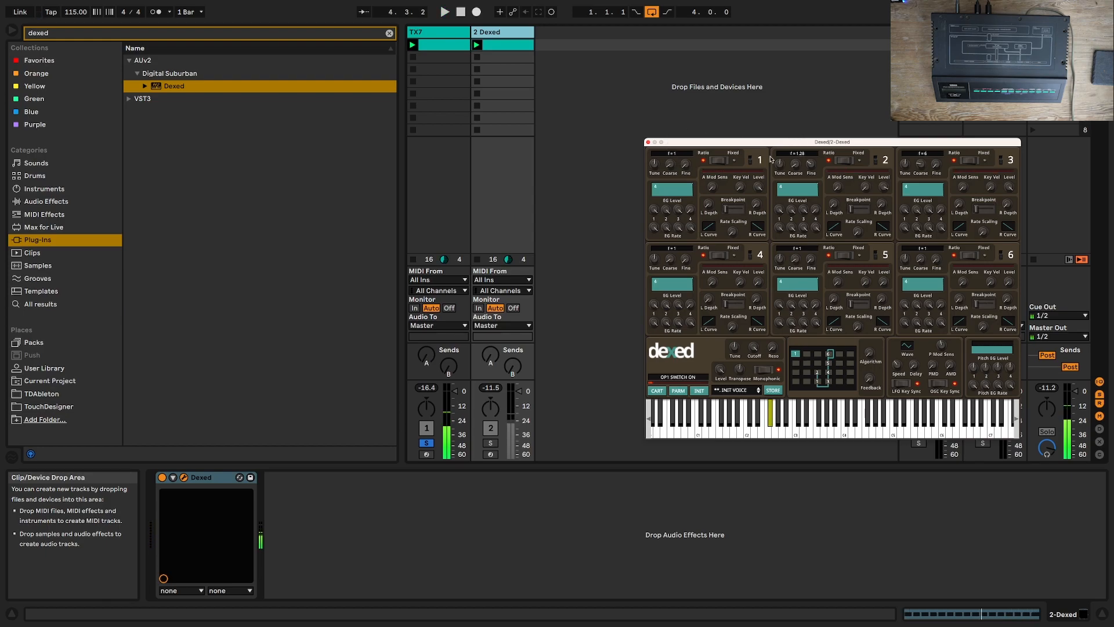
Step: Clear the browser search and add the MIDI effect preset TFP - Expression Control - All Random to the Dexed track
click(68, 214)
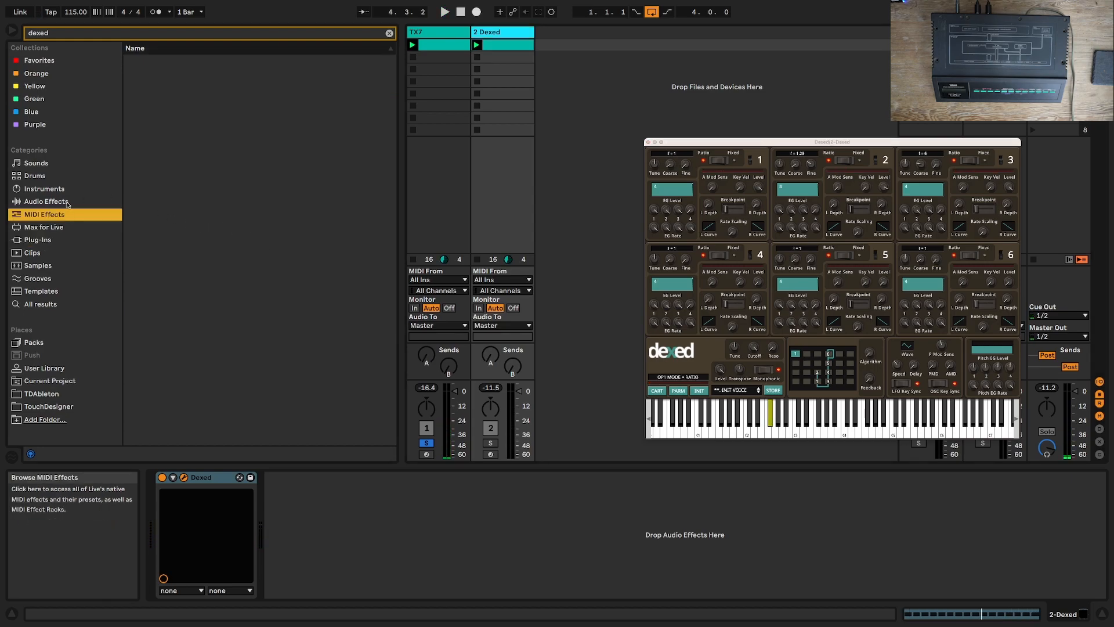
click(45, 38)
key(BackSpace)
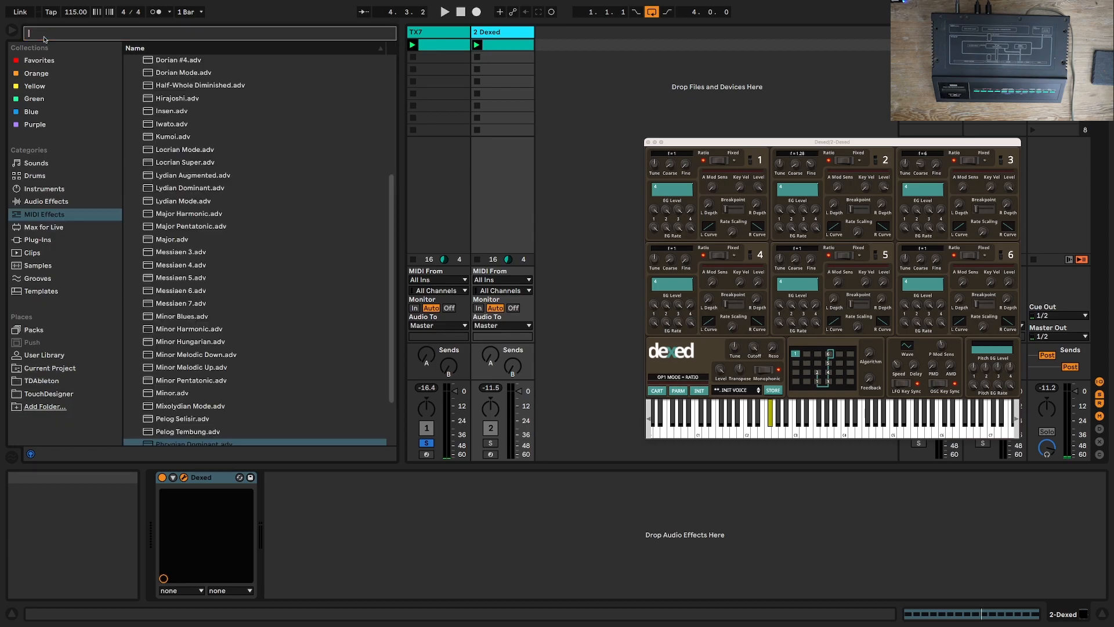
scroll(211, 115, up, 1)
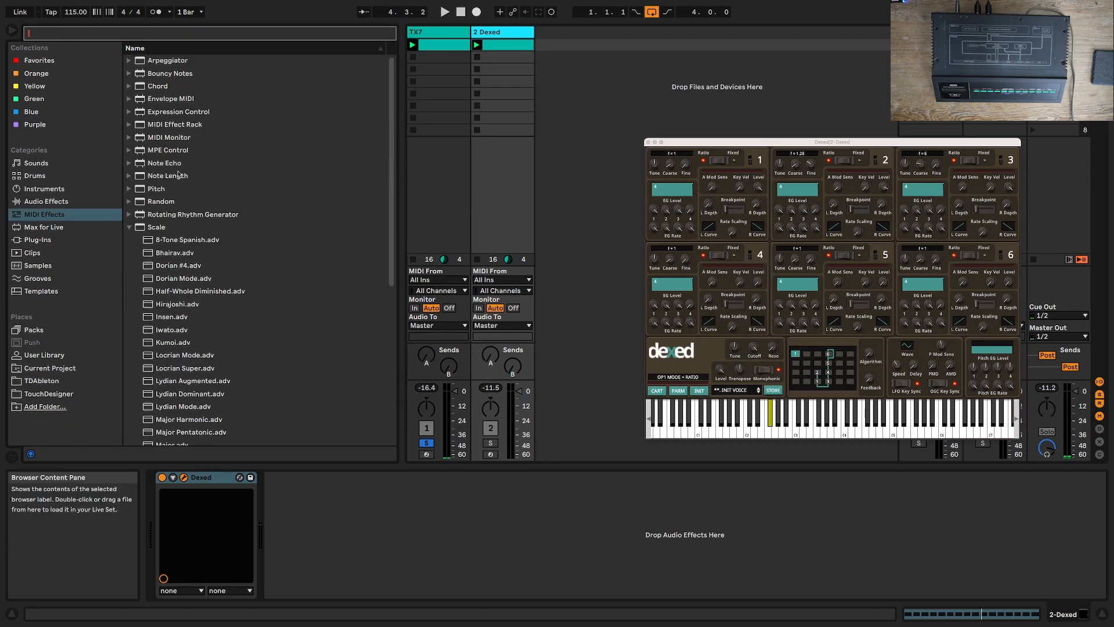
click(129, 113)
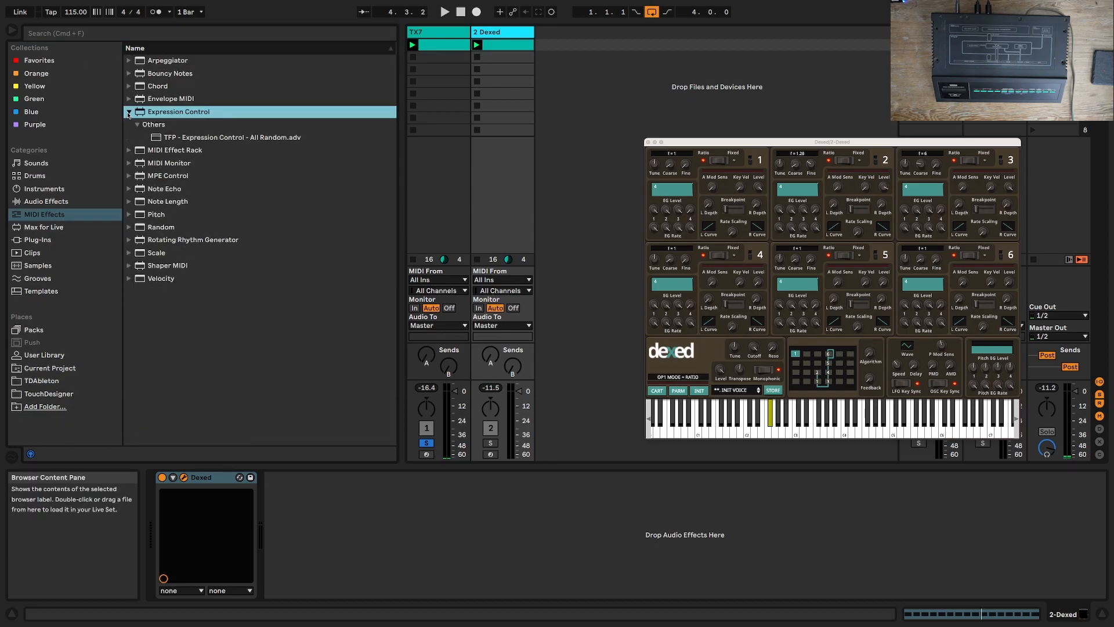
double_click(174, 138)
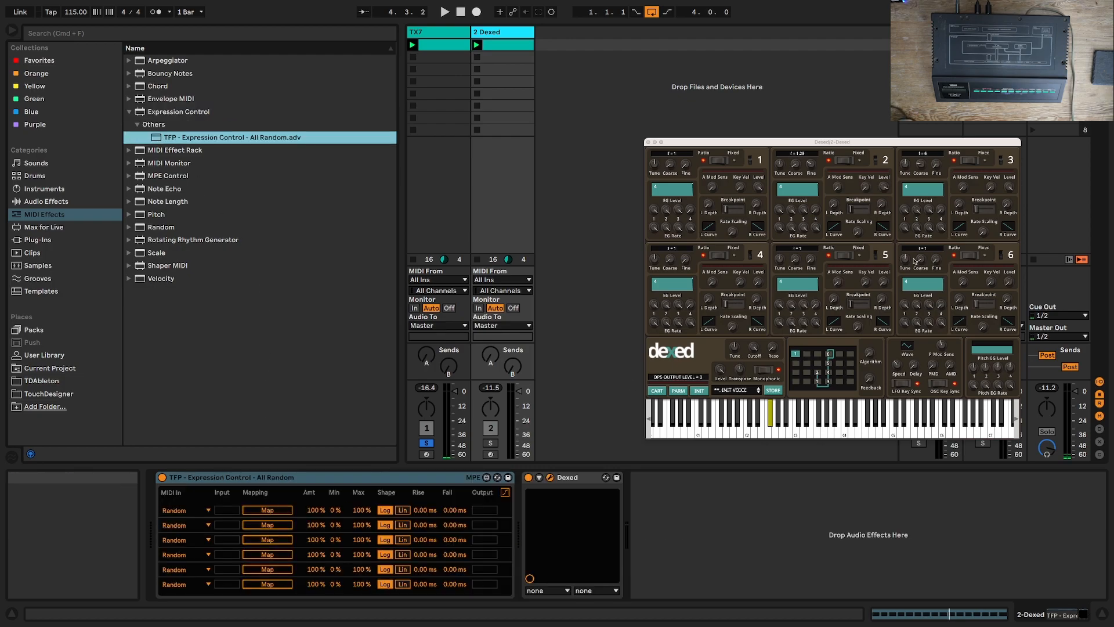
Step: Unfold the Dexed device's parameter panel and look through the AUv2 and VST plug-ins in the browser
click(539, 477)
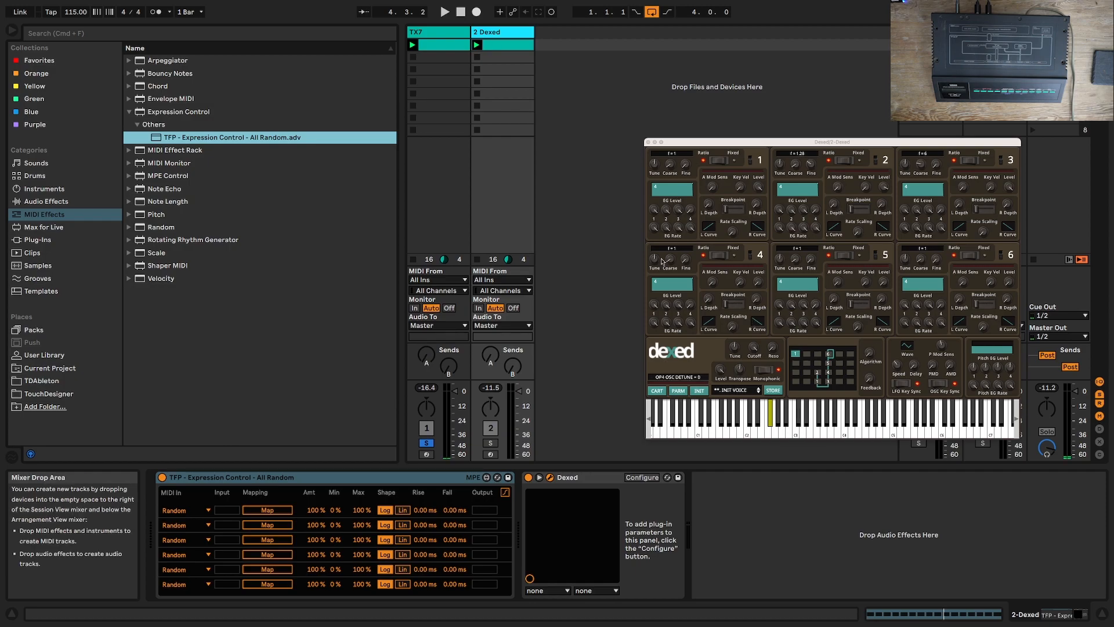
click(39, 240)
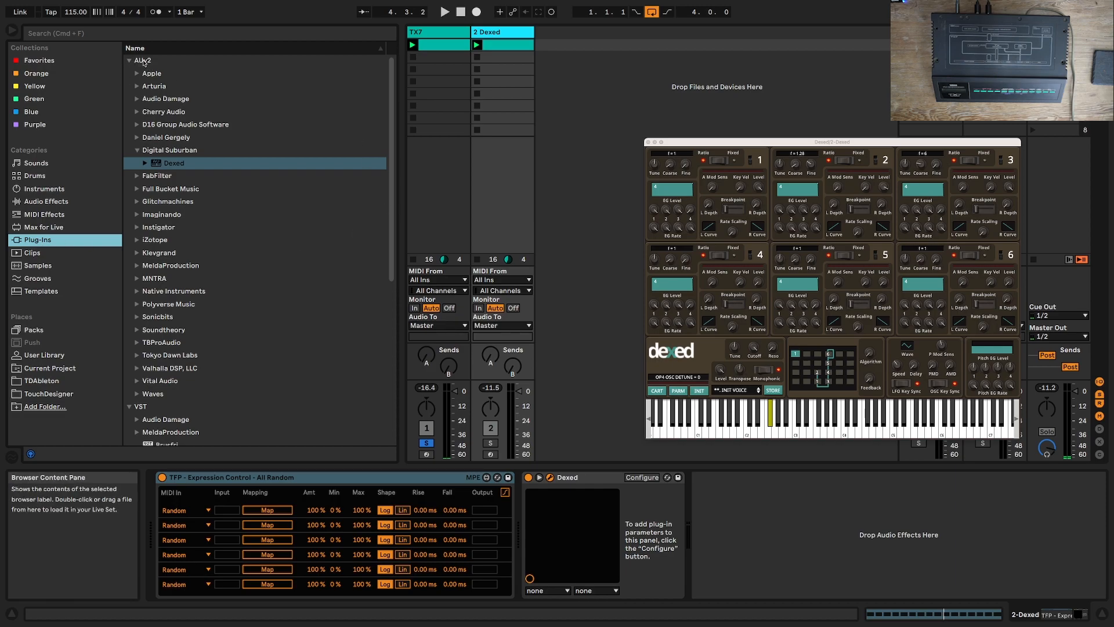
scroll(203, 266, down, 10)
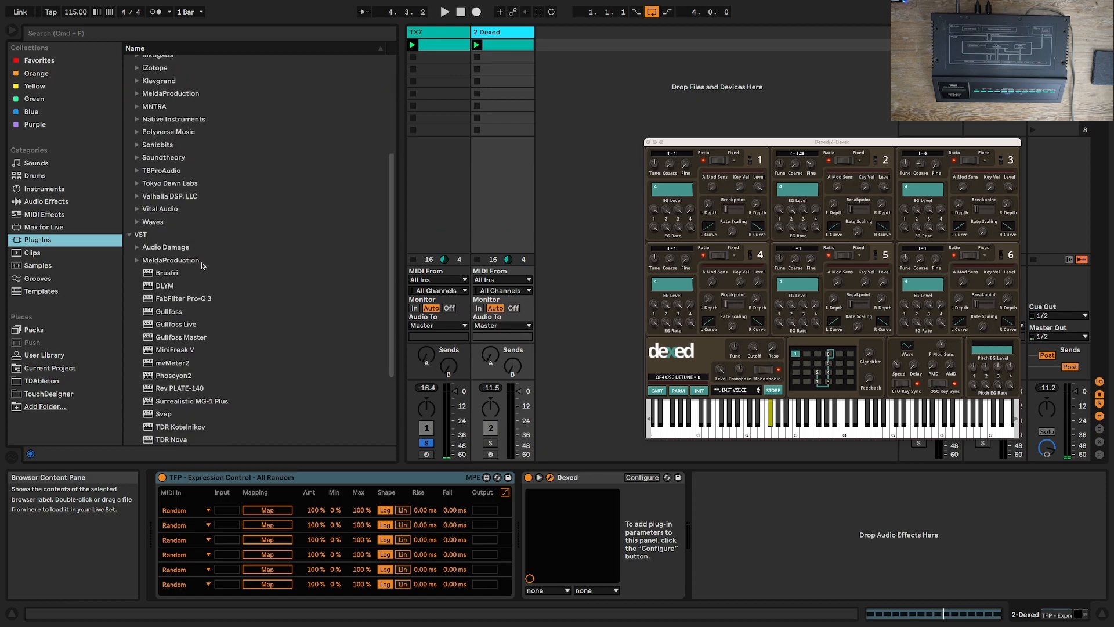
scroll(195, 318, up, 10)
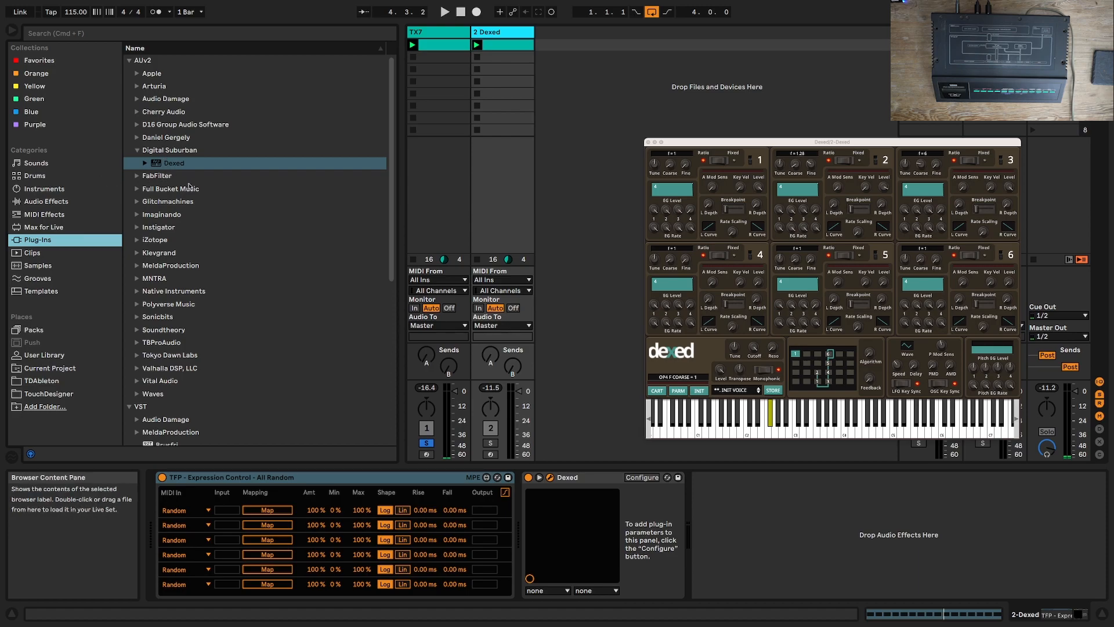
Step: Configure Dexed's parameter panel with the Fine, Coarse and Output Level parameters of operators 2 and 3
click(641, 477)
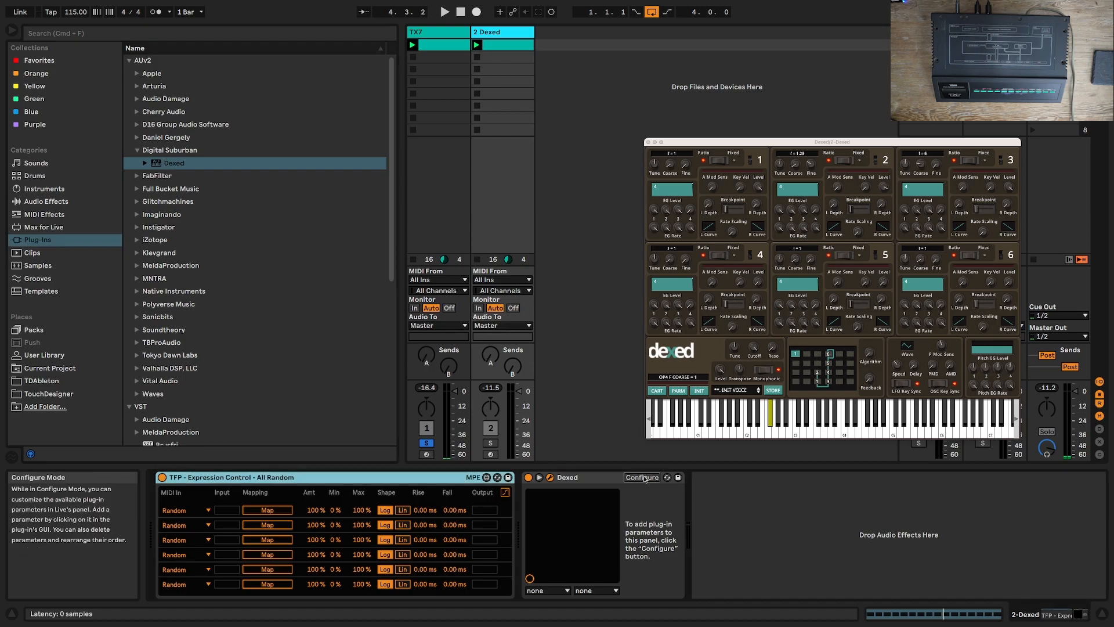
click(810, 165)
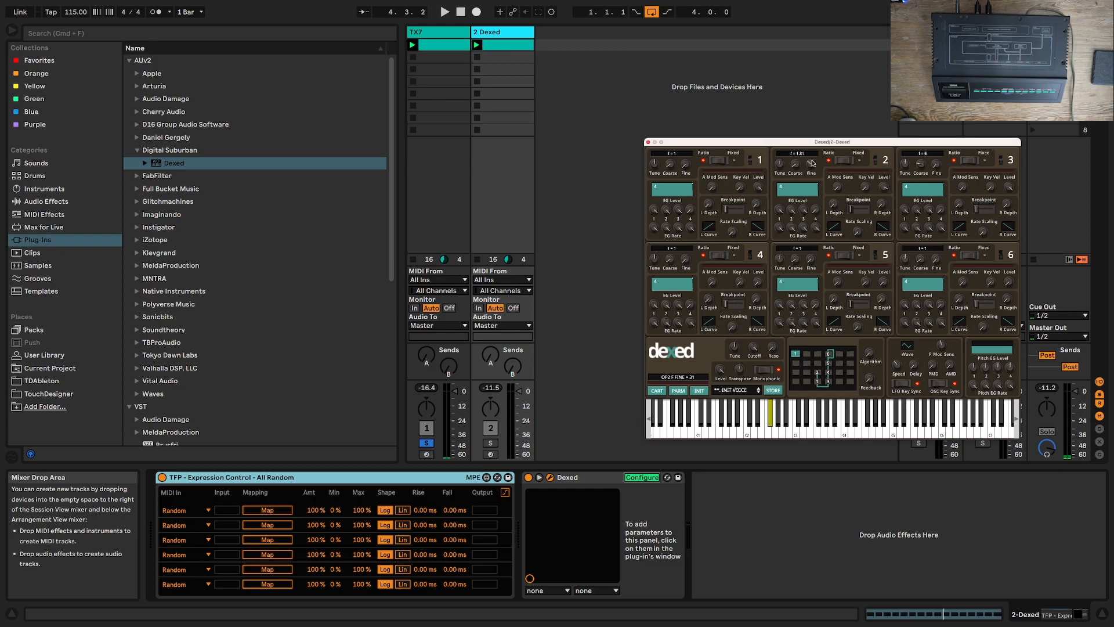
drag(795, 164, 796, 158)
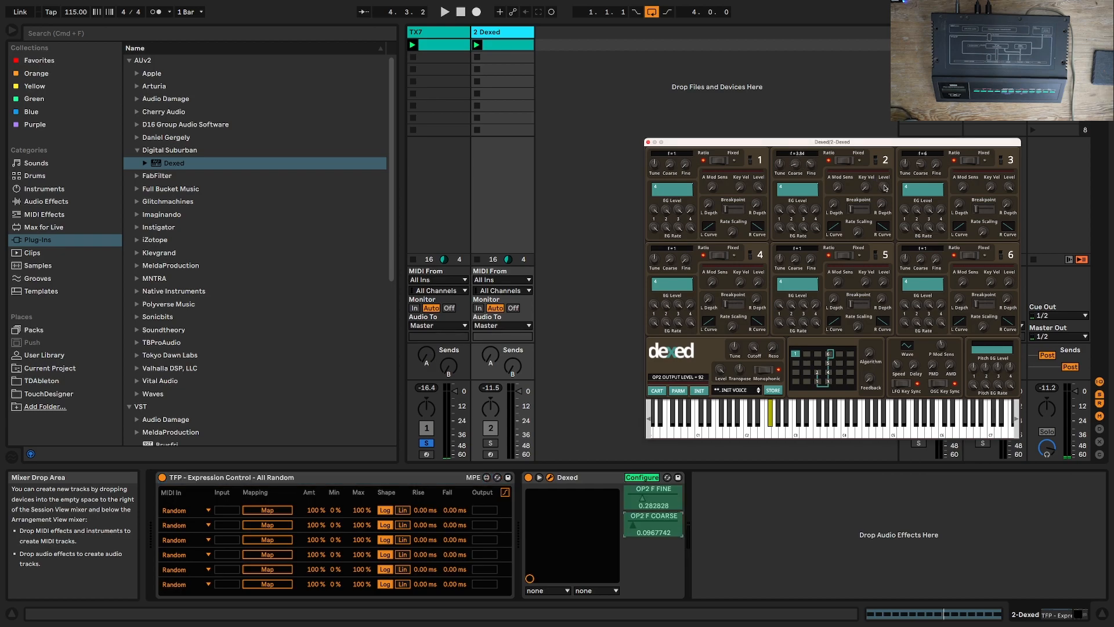
drag(884, 186, 885, 193)
drag(937, 165, 924, 161)
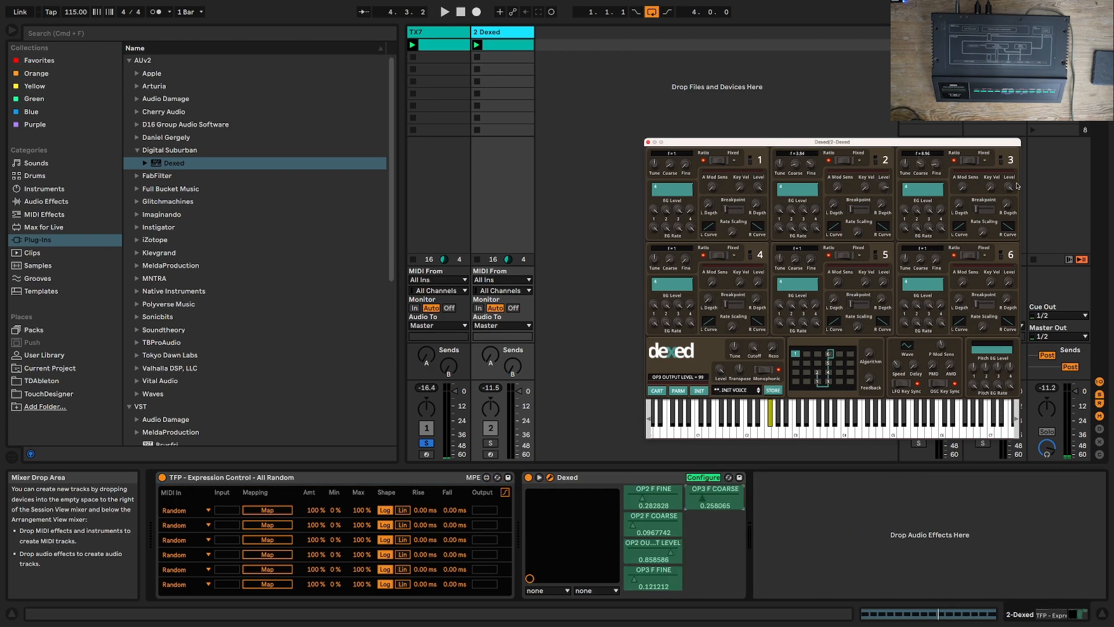
drag(1012, 188, 1011, 194)
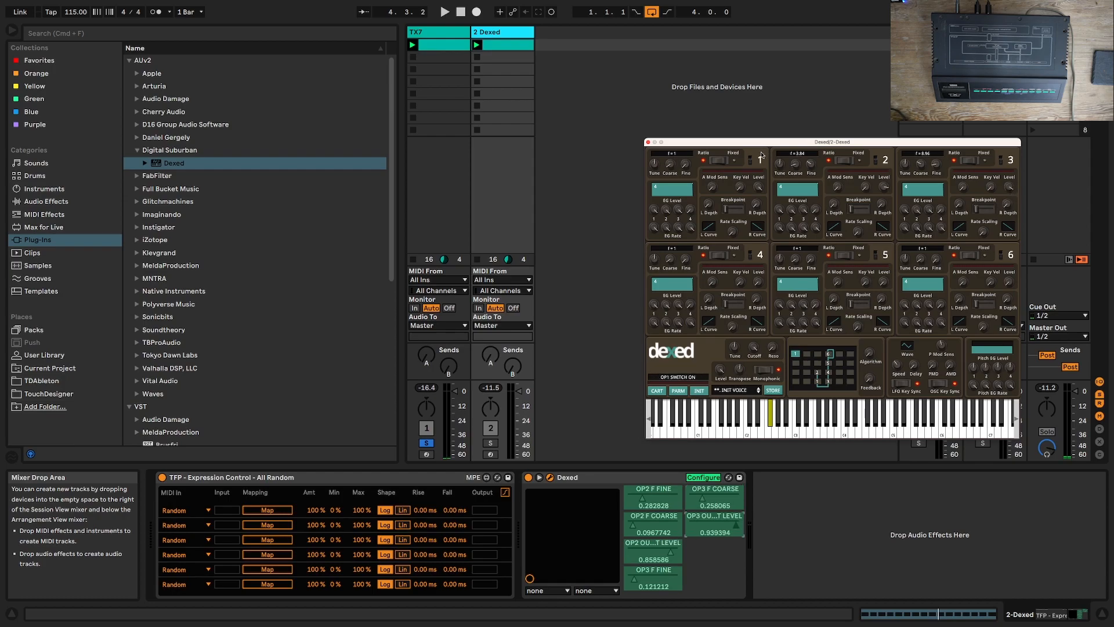
click(703, 477)
Step: Map the first three Expression Control random sources to operator 2's Fine, Coarse and Output Level
click(267, 510)
click(641, 503)
click(267, 524)
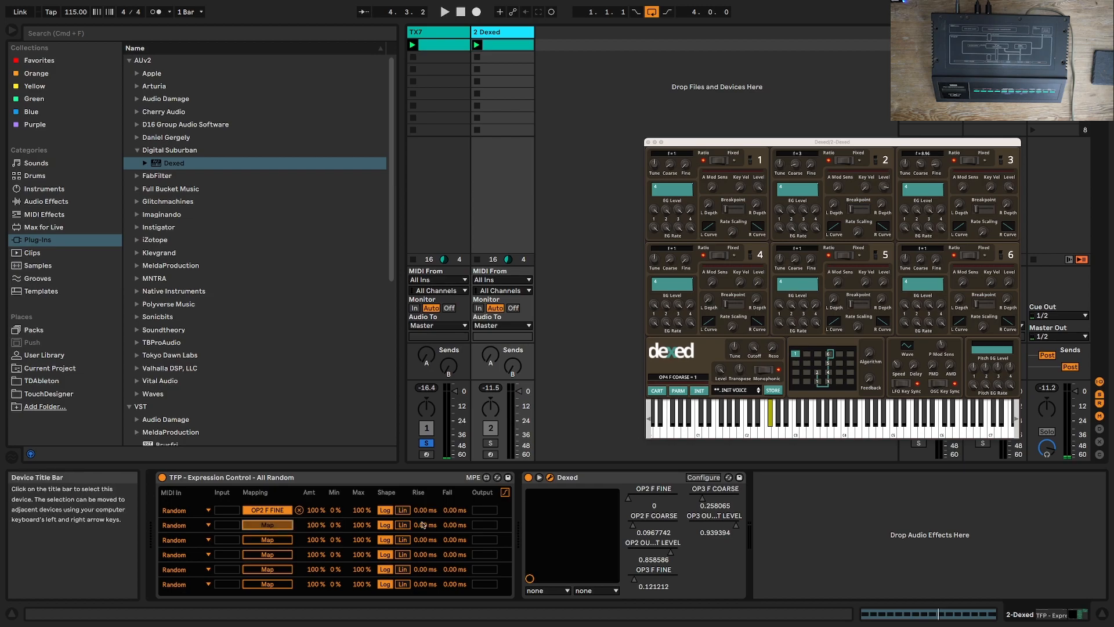
click(647, 528)
click(269, 539)
click(647, 551)
Step: Map the last three Expression Control random sources to operator 3's Fine, Coarse and Output Level
click(267, 554)
click(647, 579)
click(287, 570)
click(716, 502)
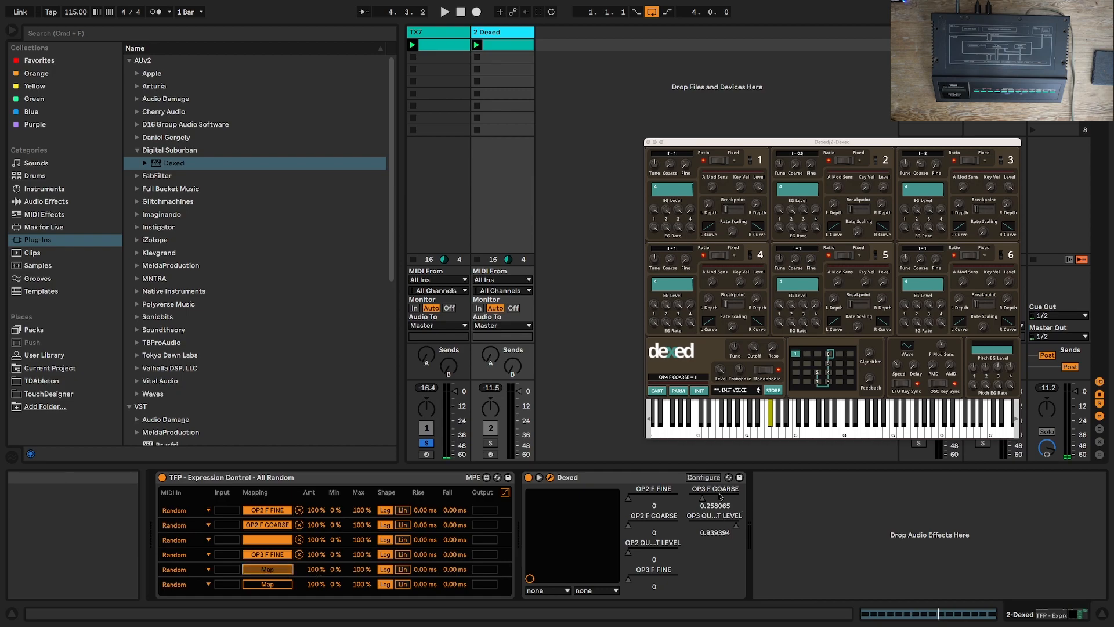
click(285, 584)
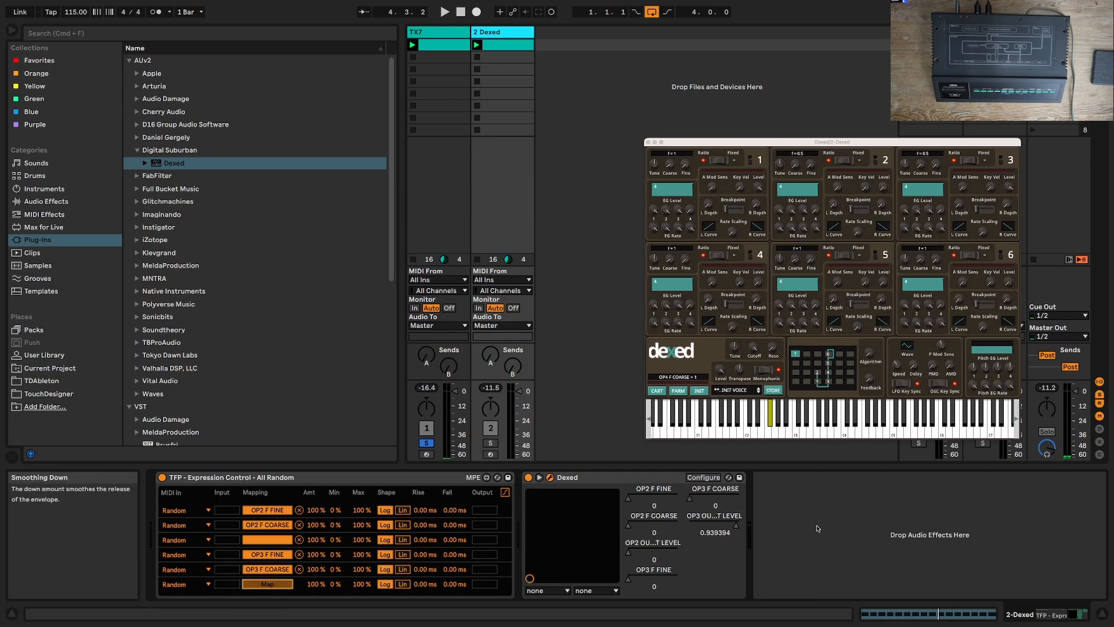
click(728, 529)
Step: Set operator 1's EG Rate 4 to 40 in Dexed and play the clip to hear the random modulation
click(690, 226)
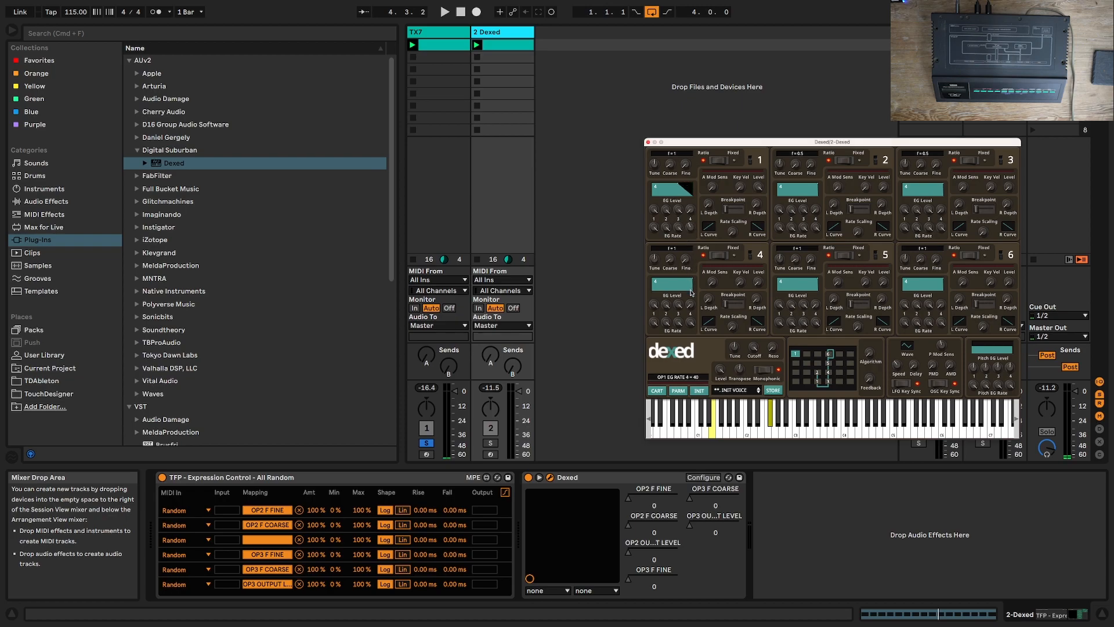
key(space)
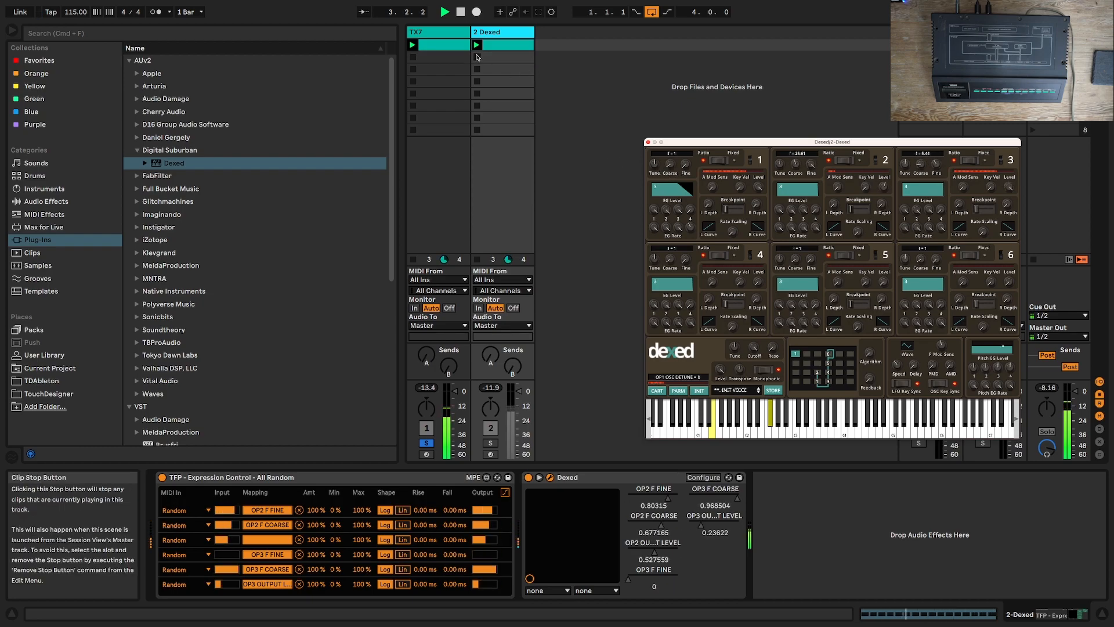
Step: Transpose all notes of the TX7 clip down one octave to F#1 and play the clip to hear it
double_click(446, 46)
key(space)
key(super+a)
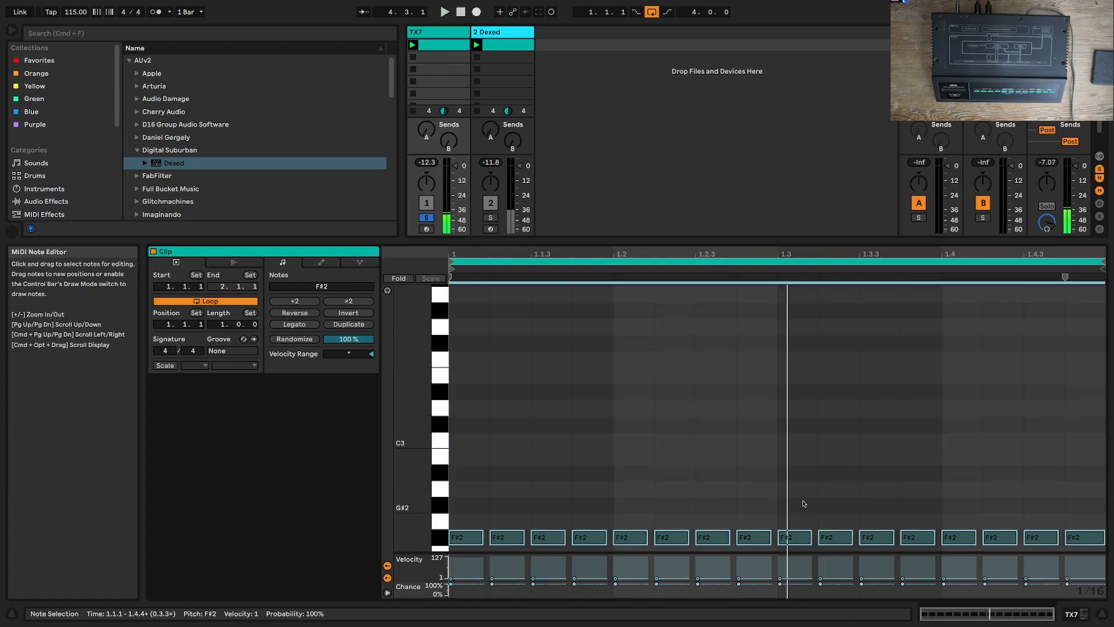
key(shift+Down)
key(space)
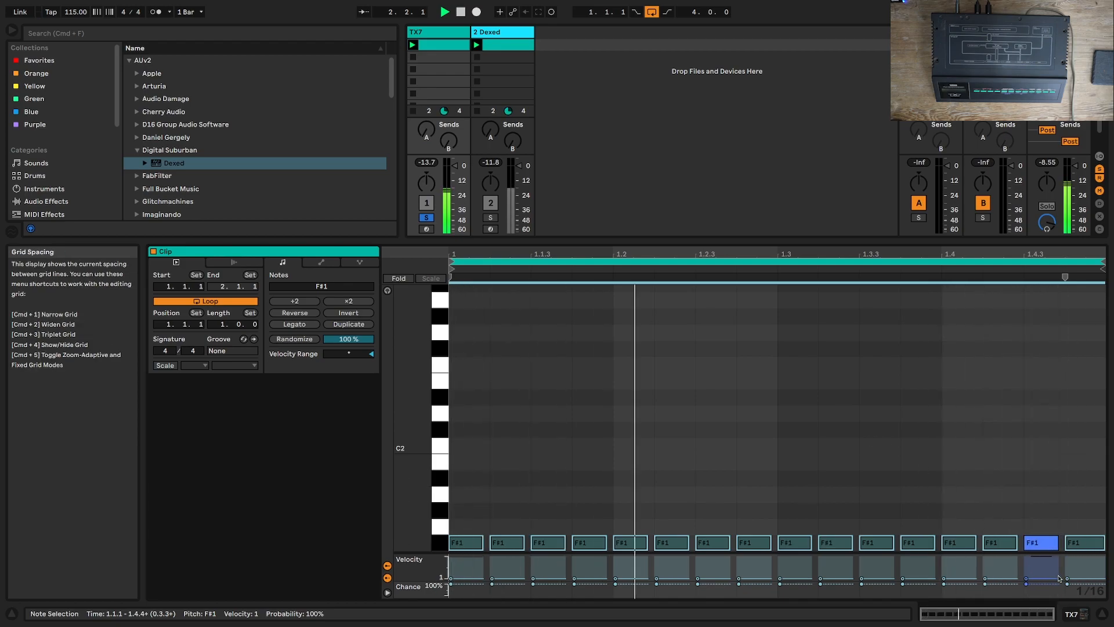
click(1099, 617)
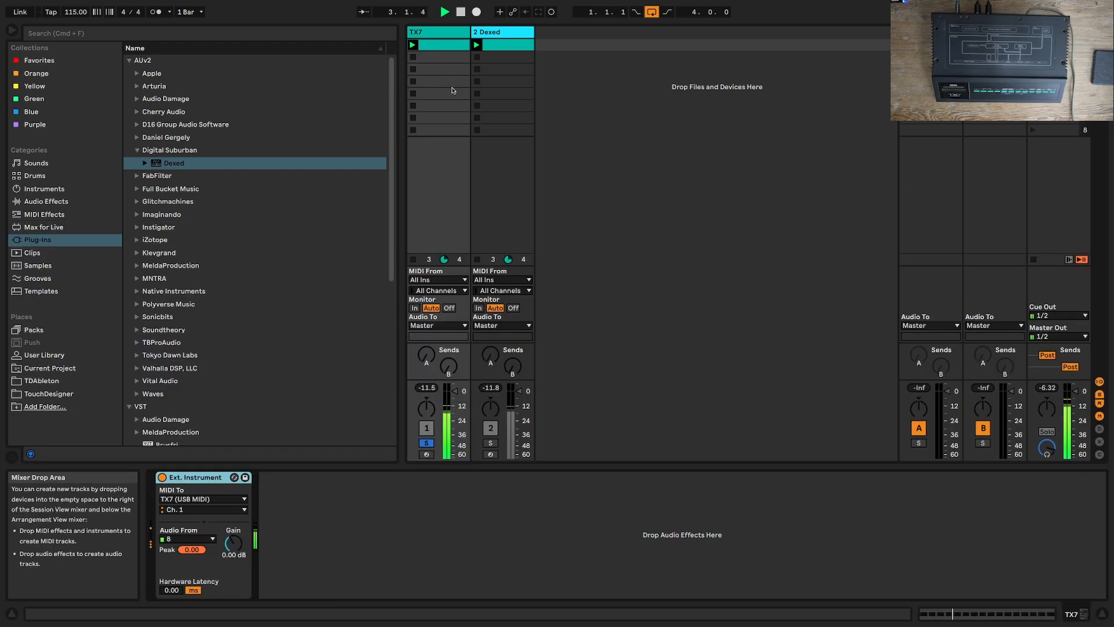
key(space)
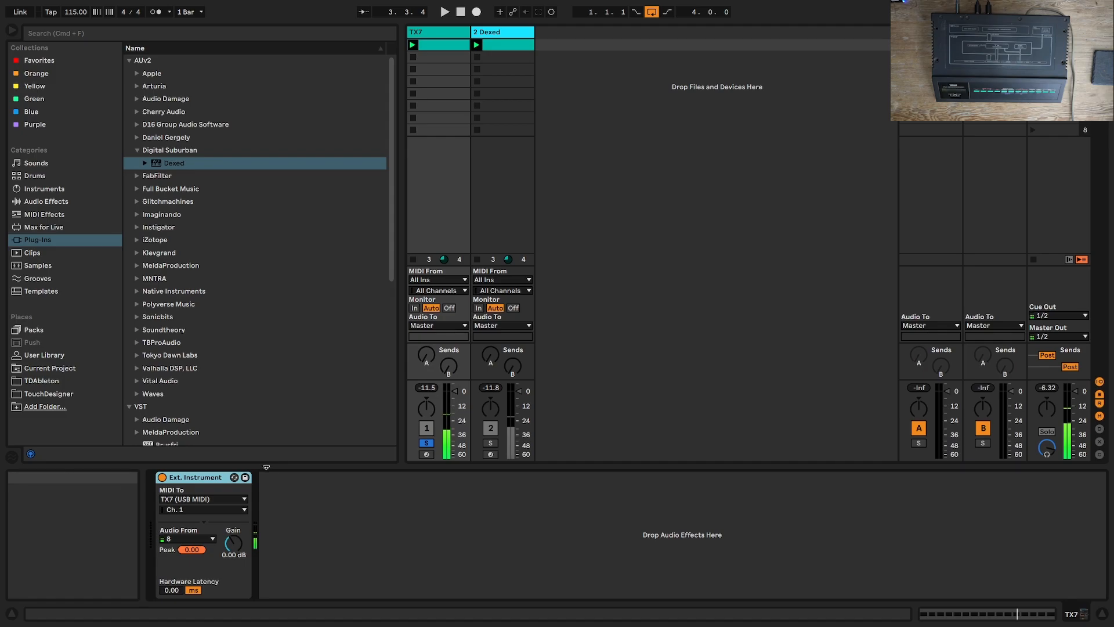
Step: Raise the velocity of all notes in the TX7 clip to 127 and audition the clip
double_click(436, 52)
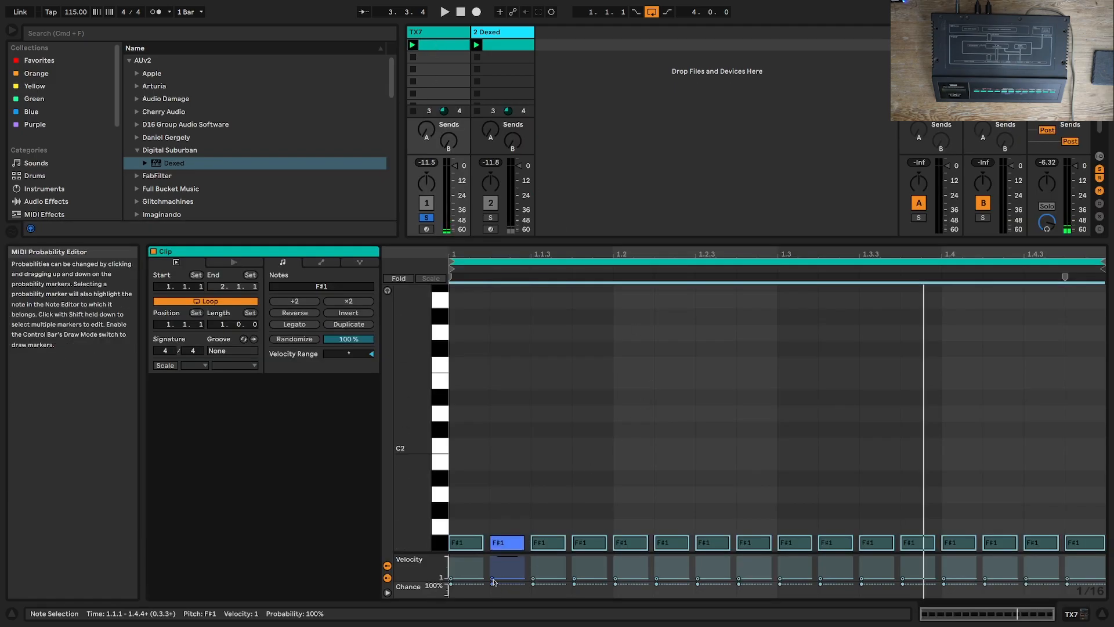
key(space)
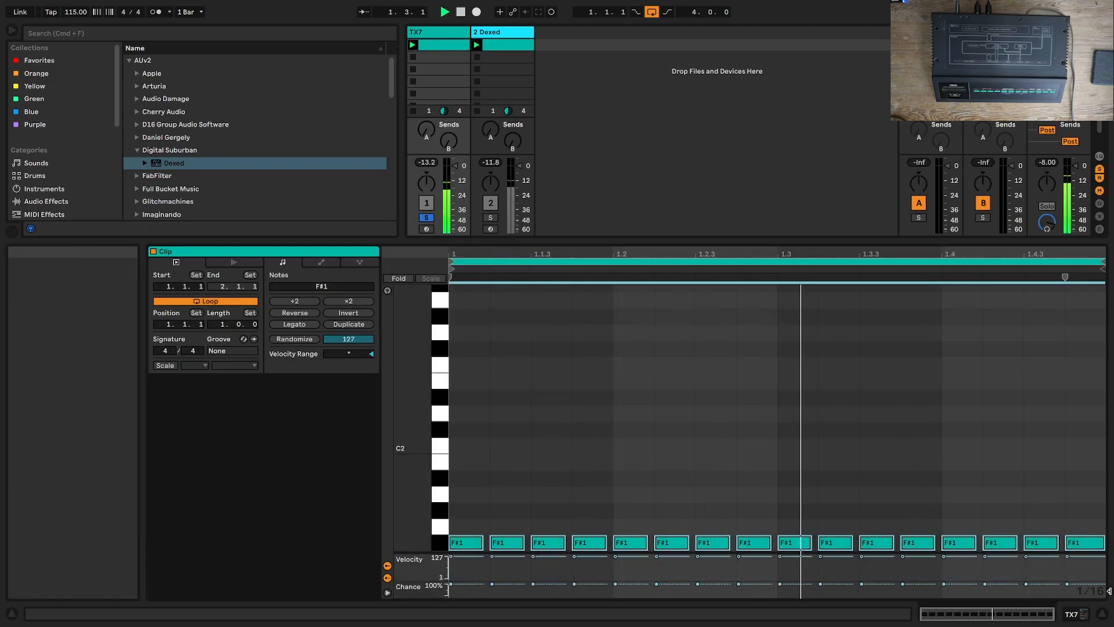
click(1083, 614)
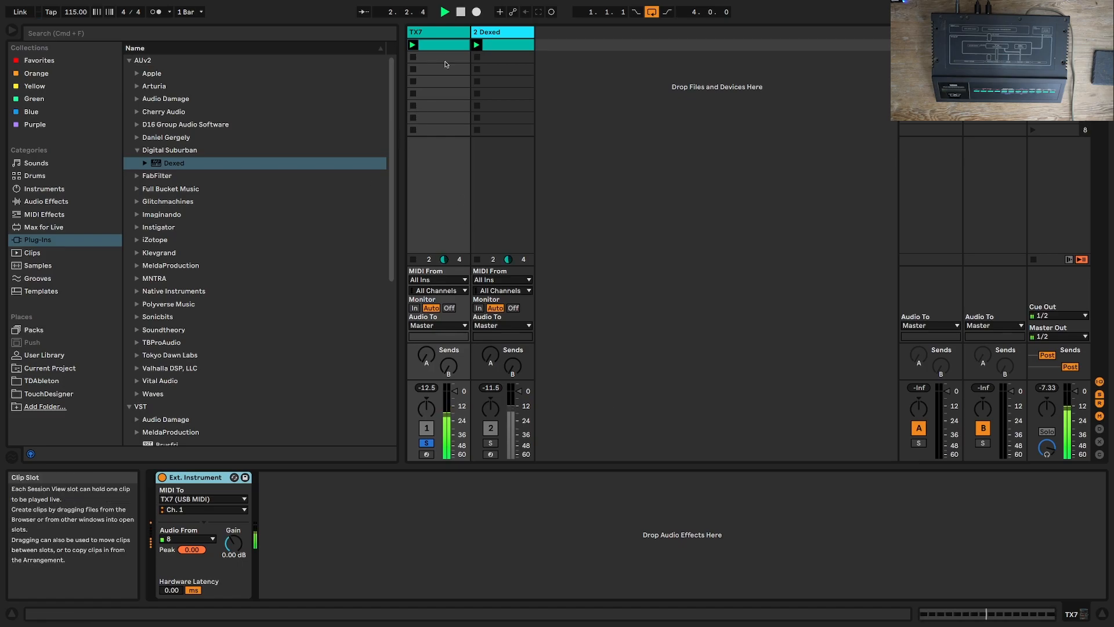
key(space)
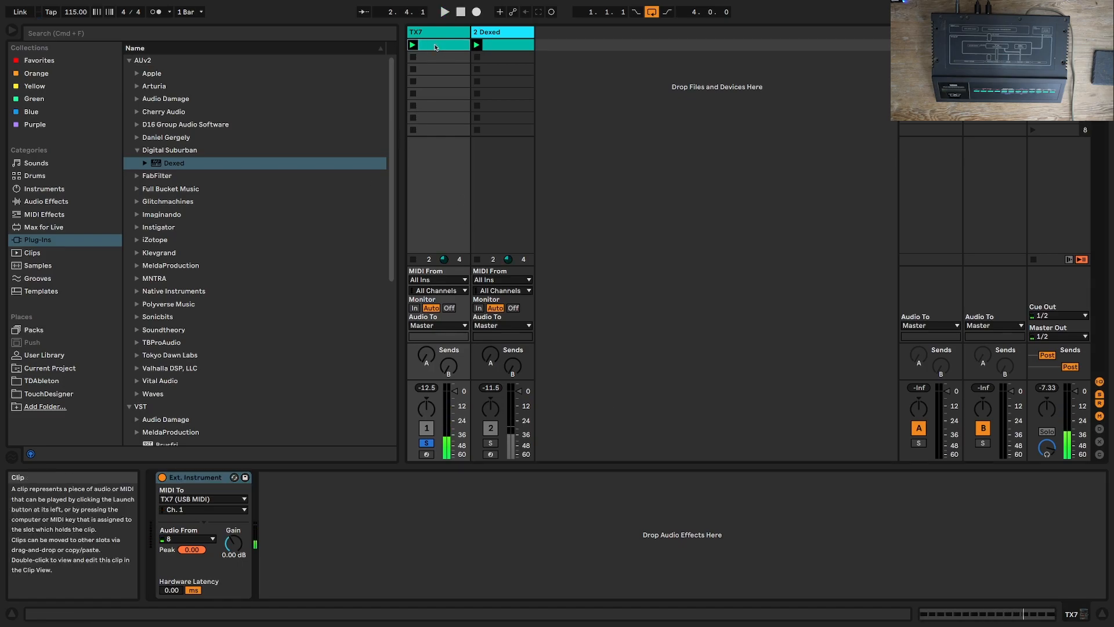
Step: Toggle Dexed's Monophonic switch and play the clips, checking the TX7 and Dexed tracks
click(419, 36)
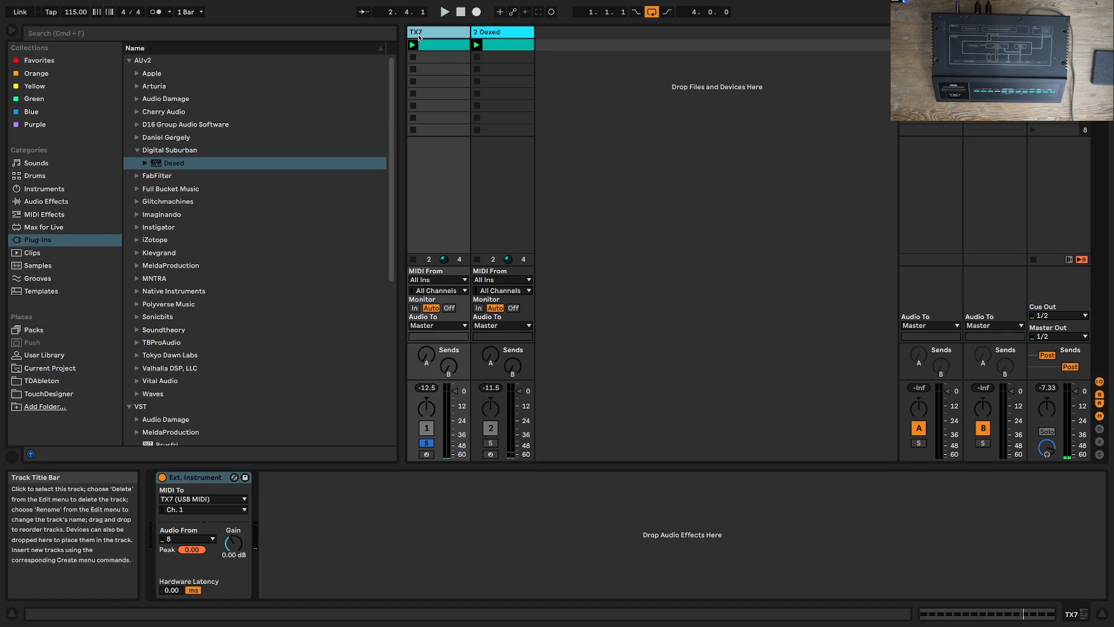
click(497, 31)
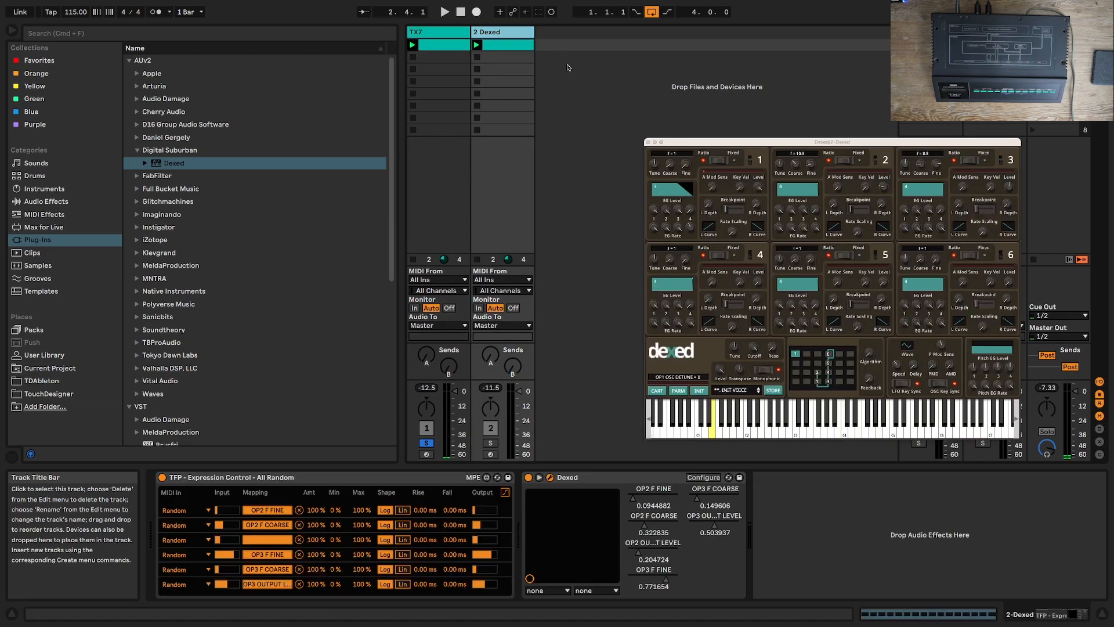
click(760, 373)
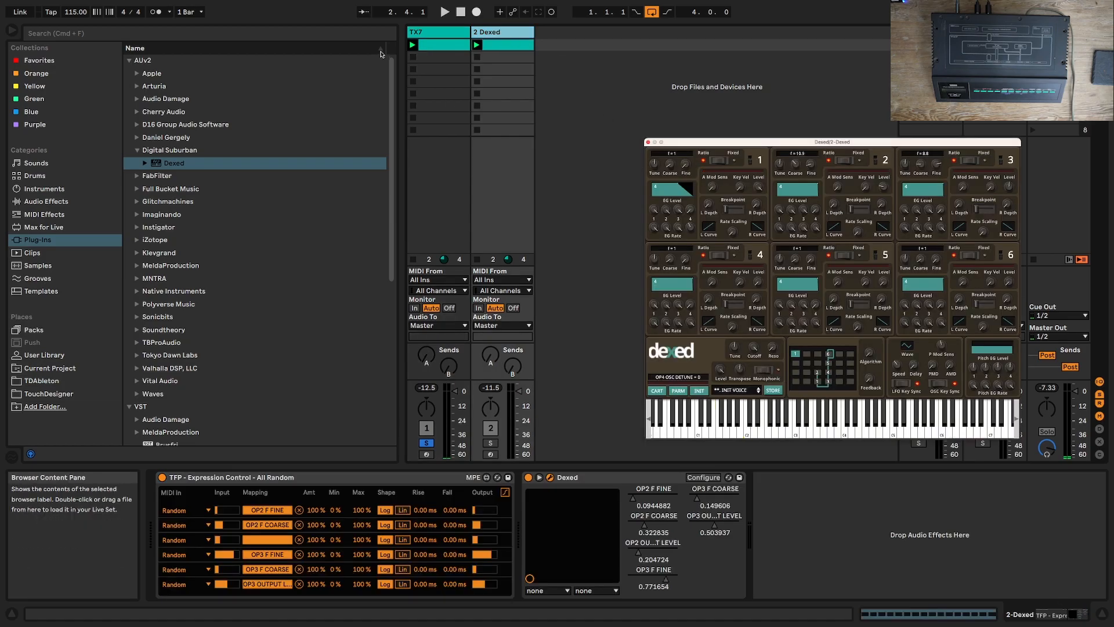
key(space)
click(423, 33)
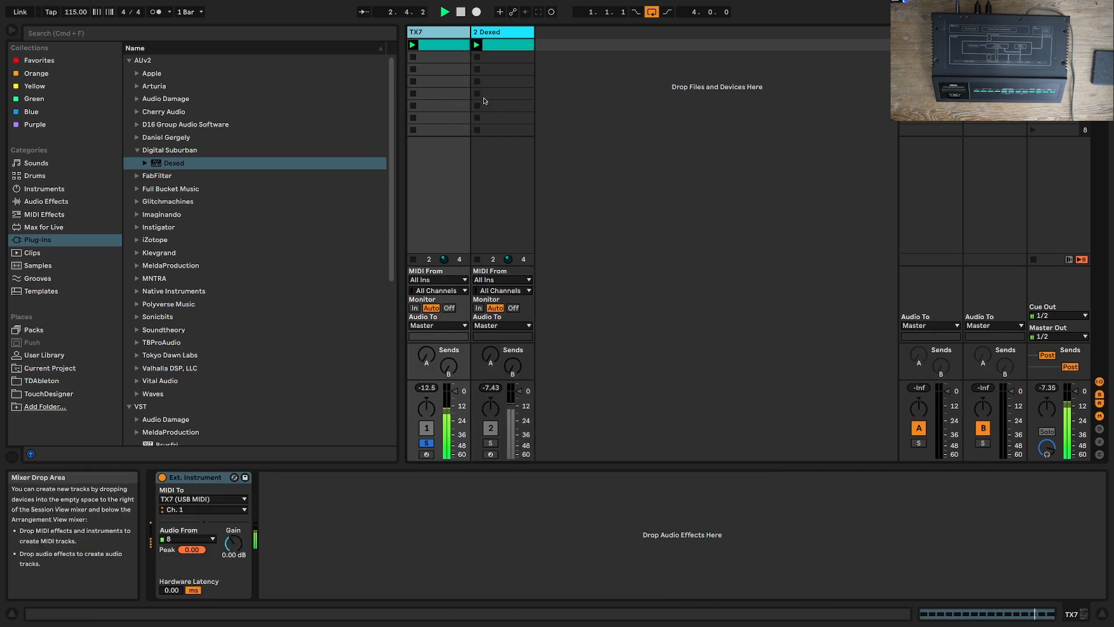
click(493, 33)
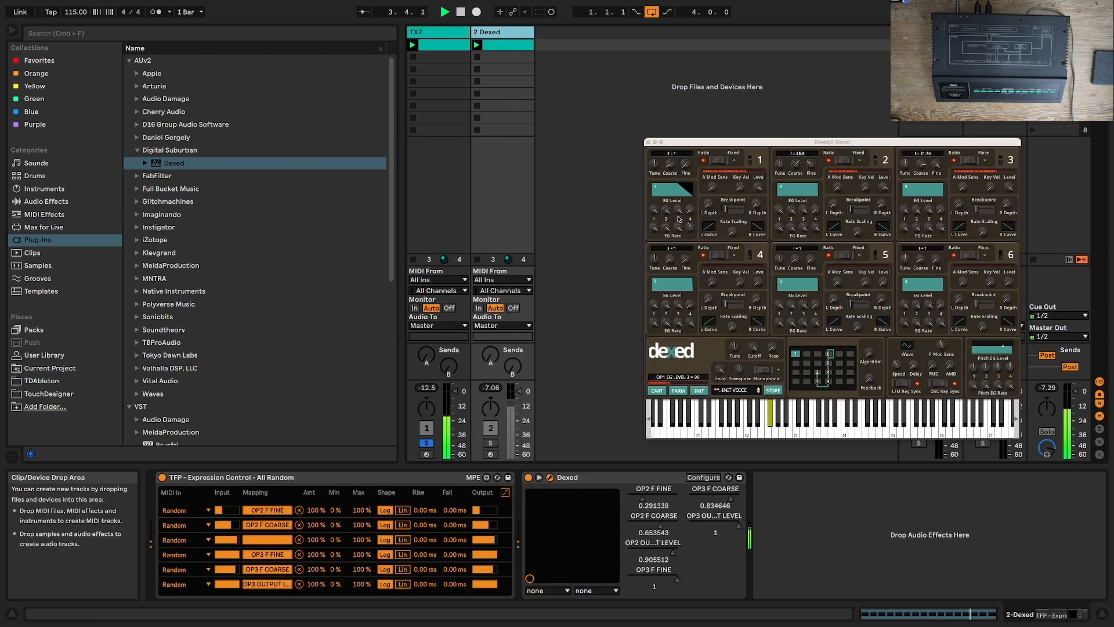
Step: Reshape operator 1 in Dexed during playback by lowering its EG Levels 3 and 2 and setting Coarse to 0
drag(678, 211, 678, 296)
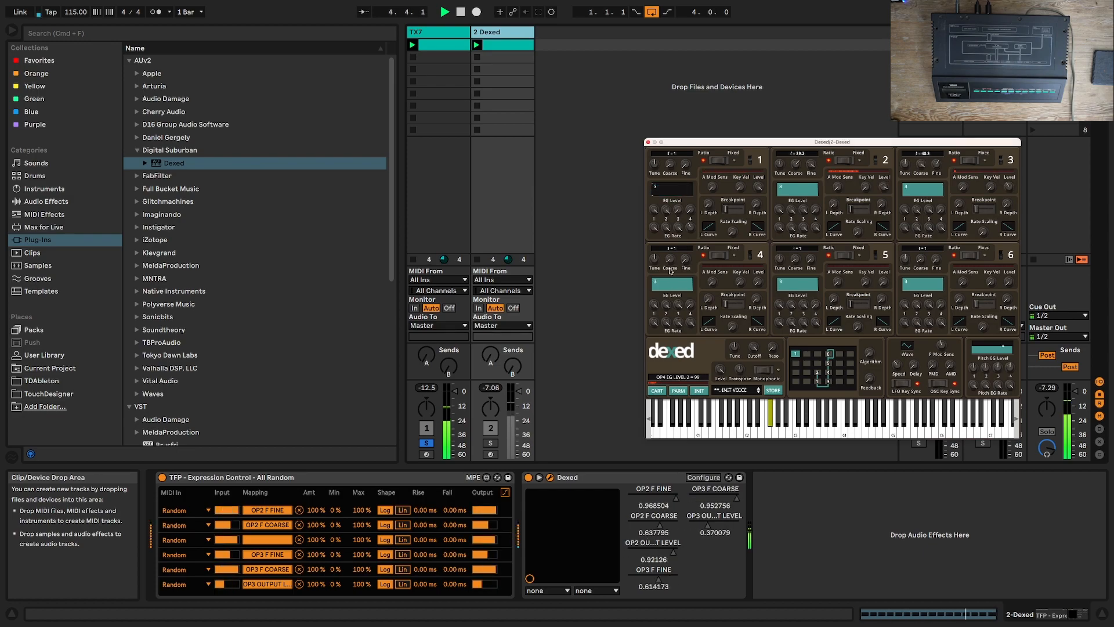
drag(665, 210, 668, 276)
mouse_move(665, 210)
mouse_down()
mouse_move(667, 255)
mouse_move(665, 210)
mouse_up()
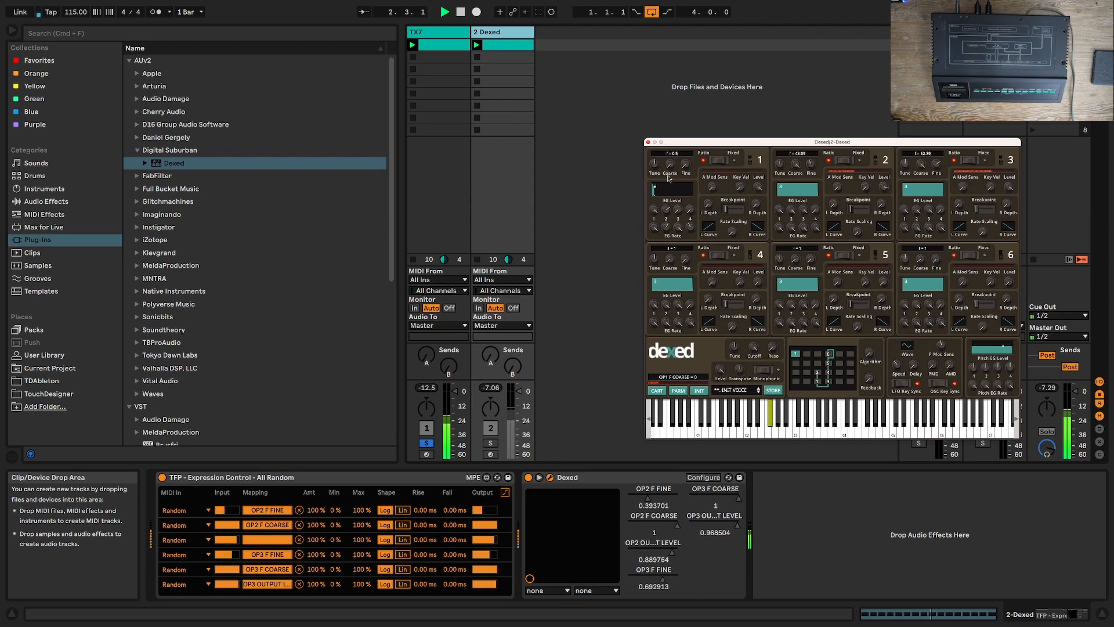
Step: Raise the TX7 track's send A to the reverb and stop playback
mouse_move(427, 354)
mouse_down()
mouse_move(427, 316)
mouse_move(429, 355)
mouse_up()
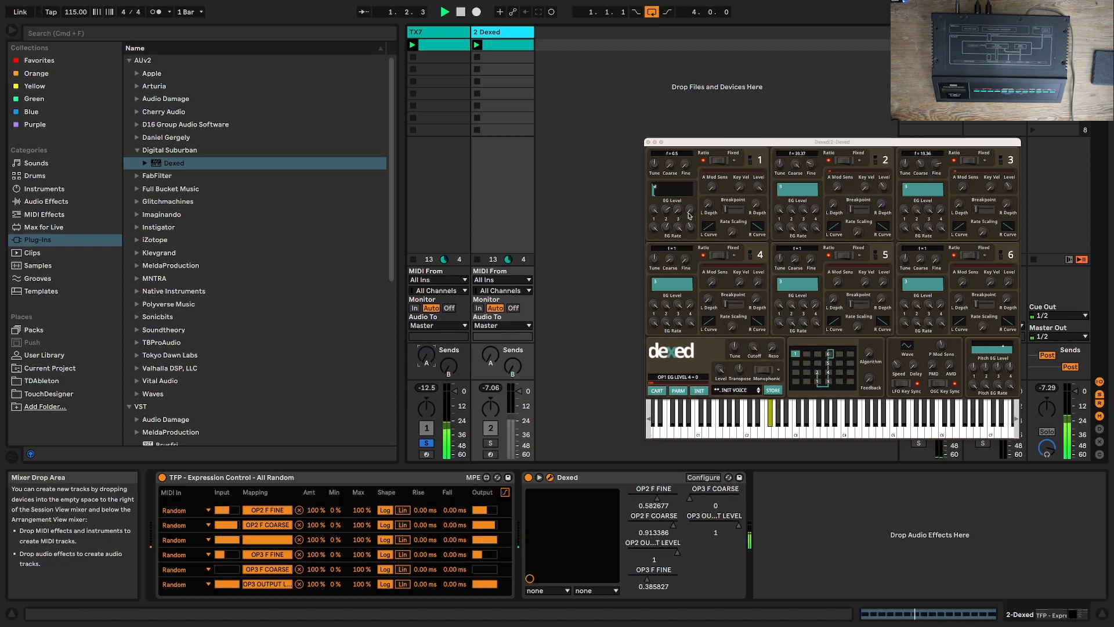
key(space)
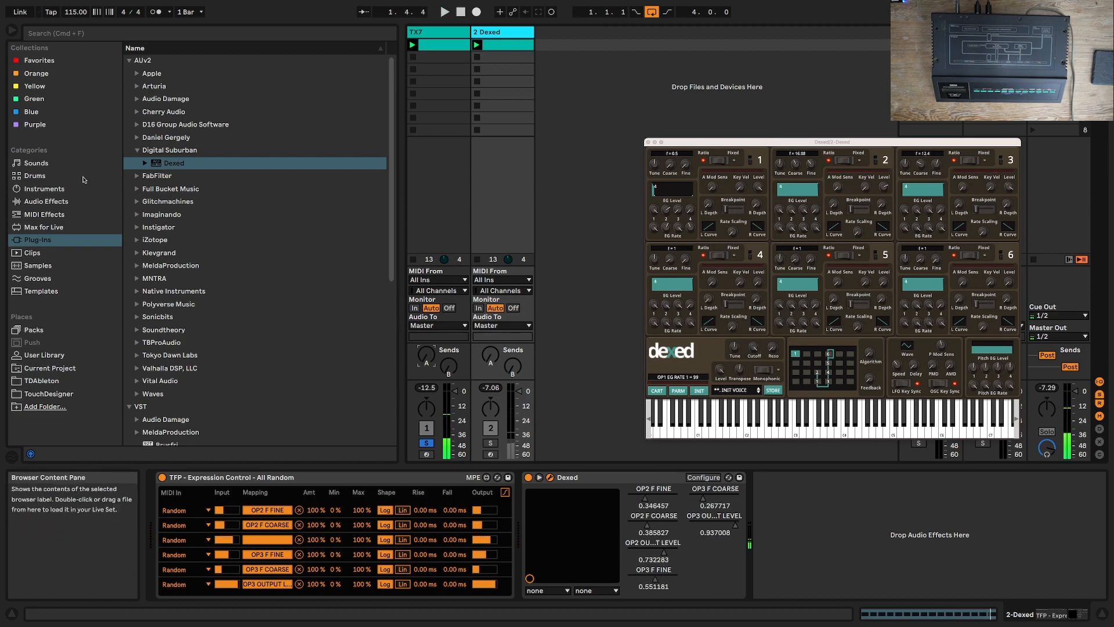
Step: Add a second "TFP - Expression Control - All Random" preset to the Dexed track
click(44, 214)
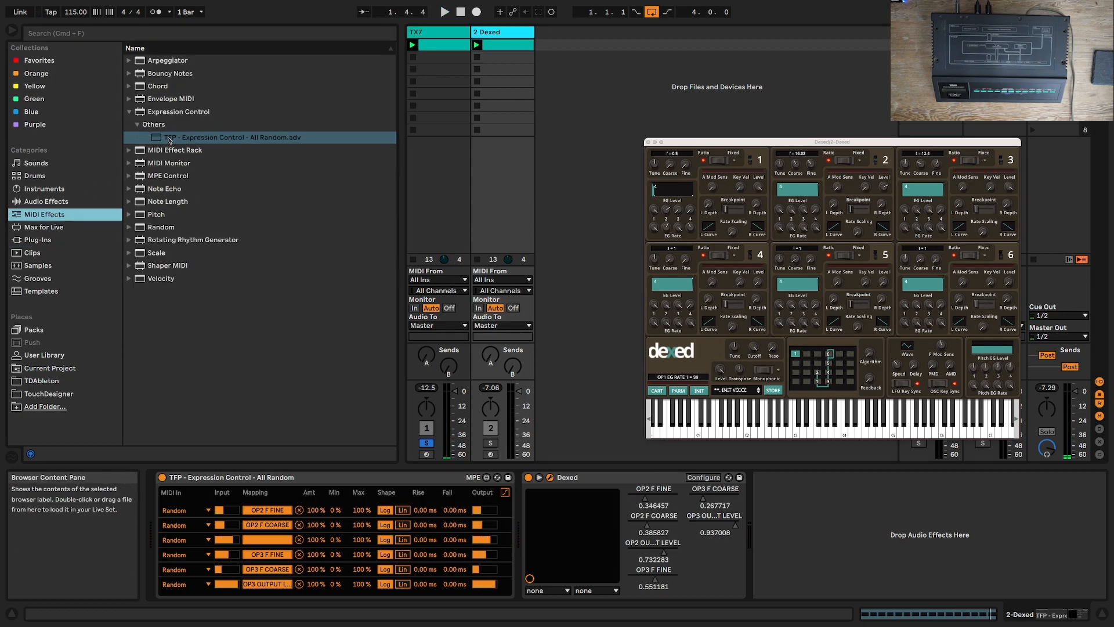
double_click(170, 140)
click(629, 542)
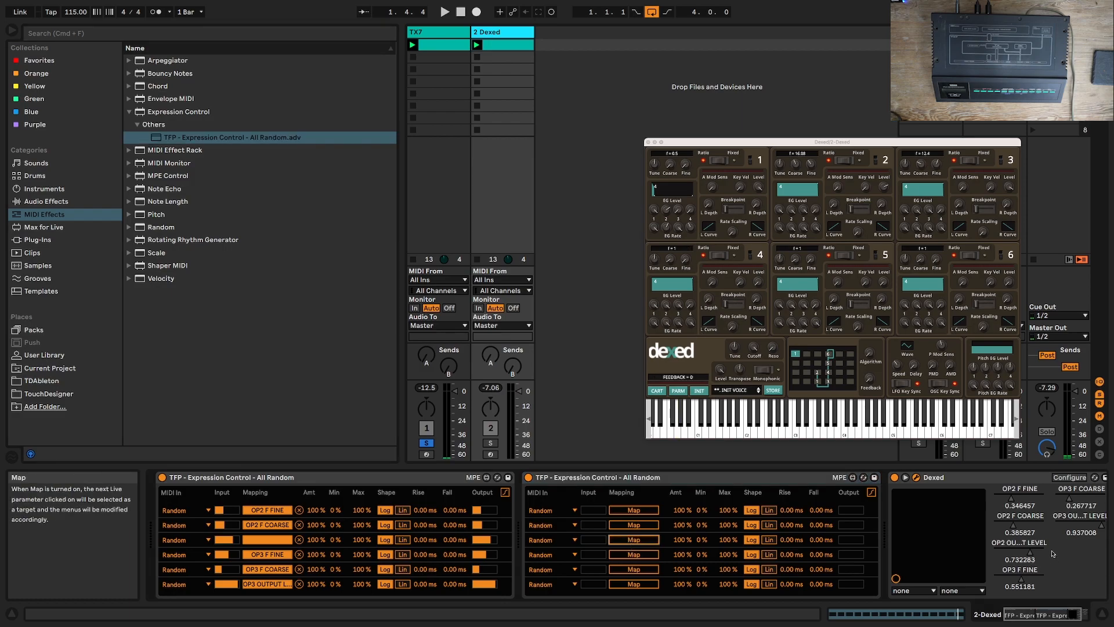
Step: Add operator 1's EG Rate 2 to Dexed's parameter panel and map it to the second Expression Control's first random source
click(1070, 477)
drag(666, 232, 667, 228)
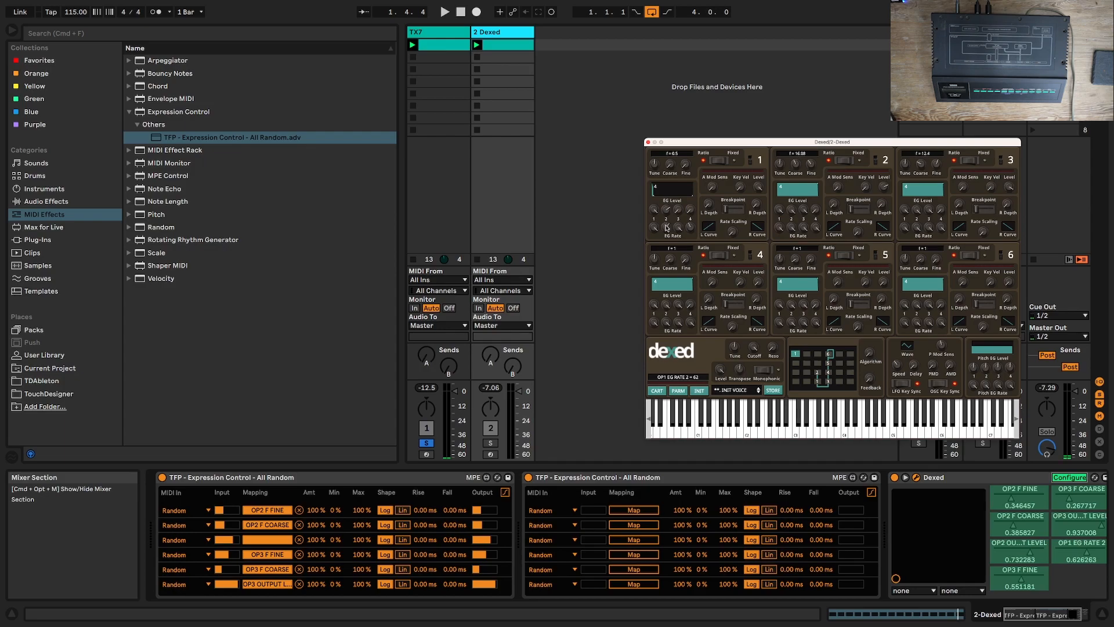
click(1070, 476)
click(1086, 547)
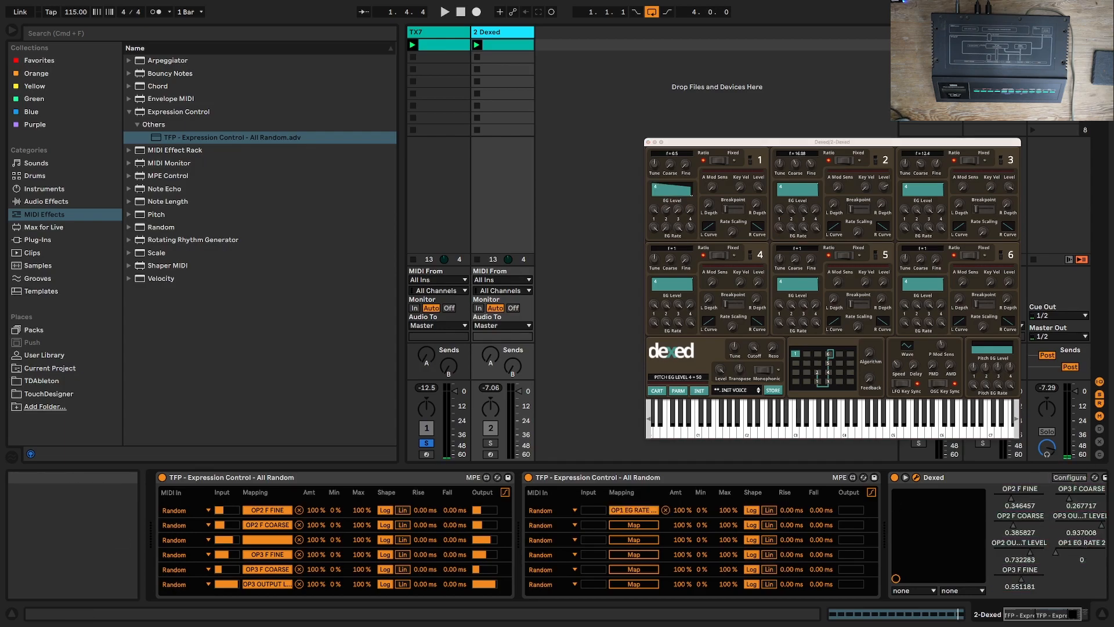
Step: Set the Min of the OP1 EG Rate 2 mapping to 11 % while the clips play, and close the Dexed window
key(space)
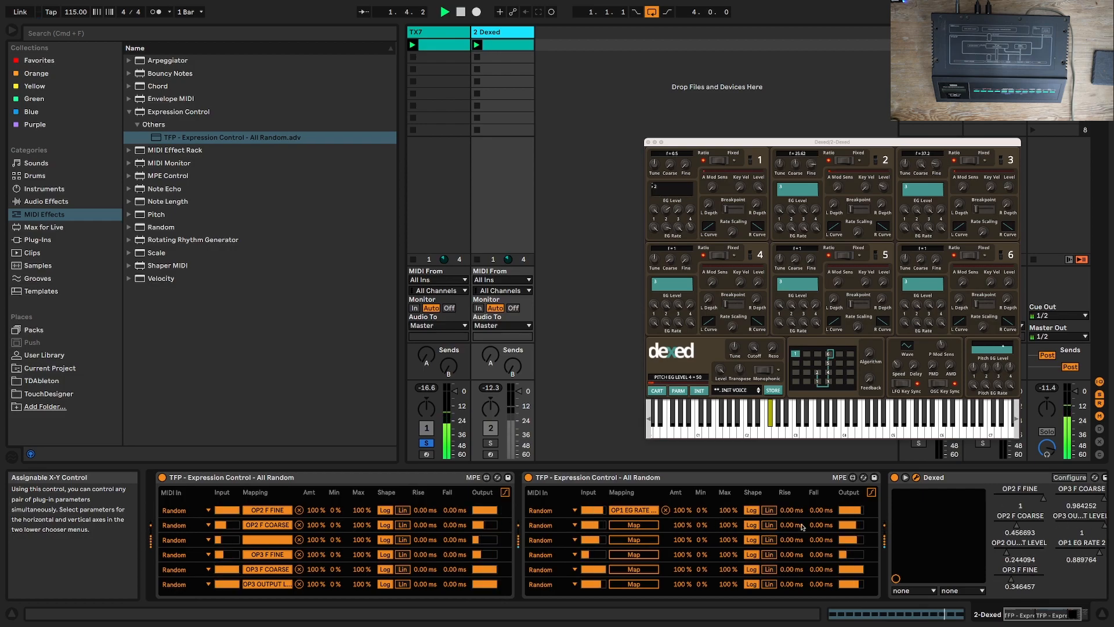
click(766, 374)
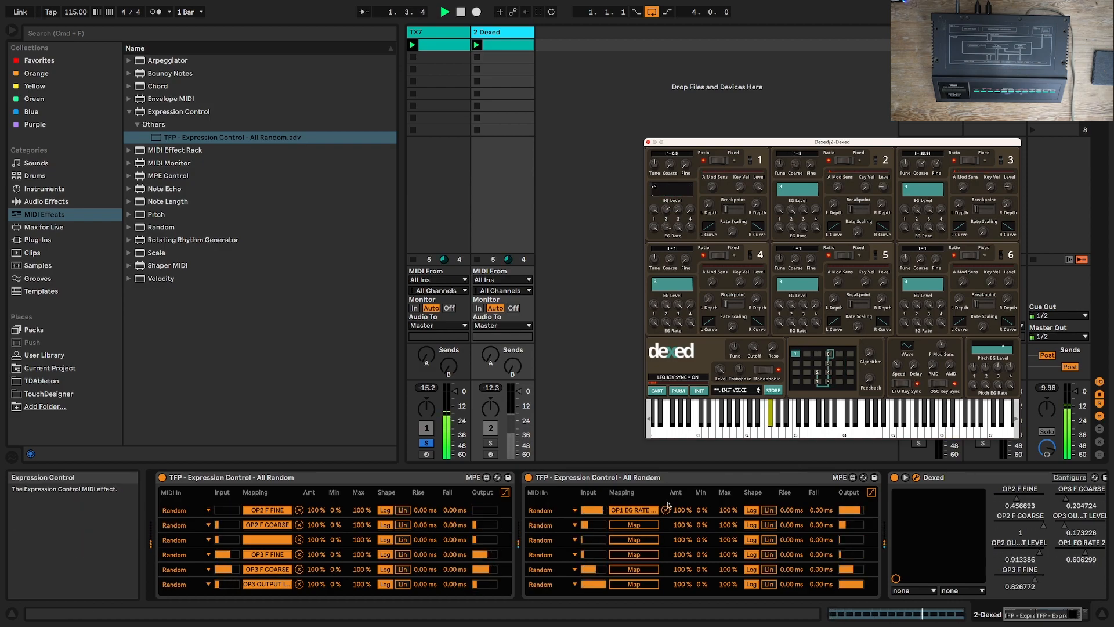
drag(697, 511, 698, 479)
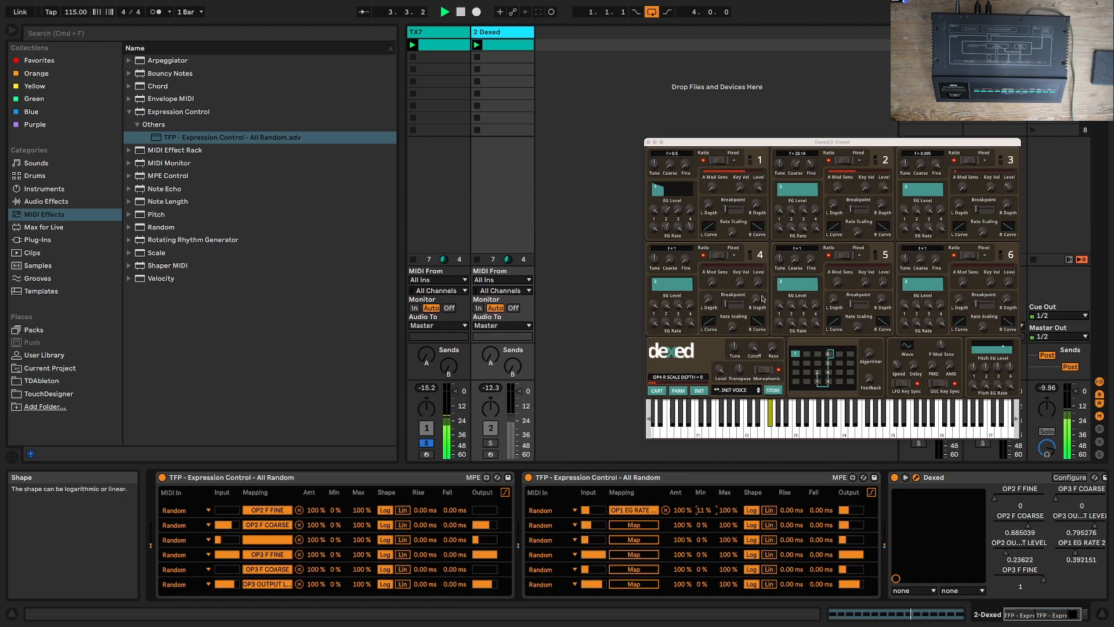
click(998, 385)
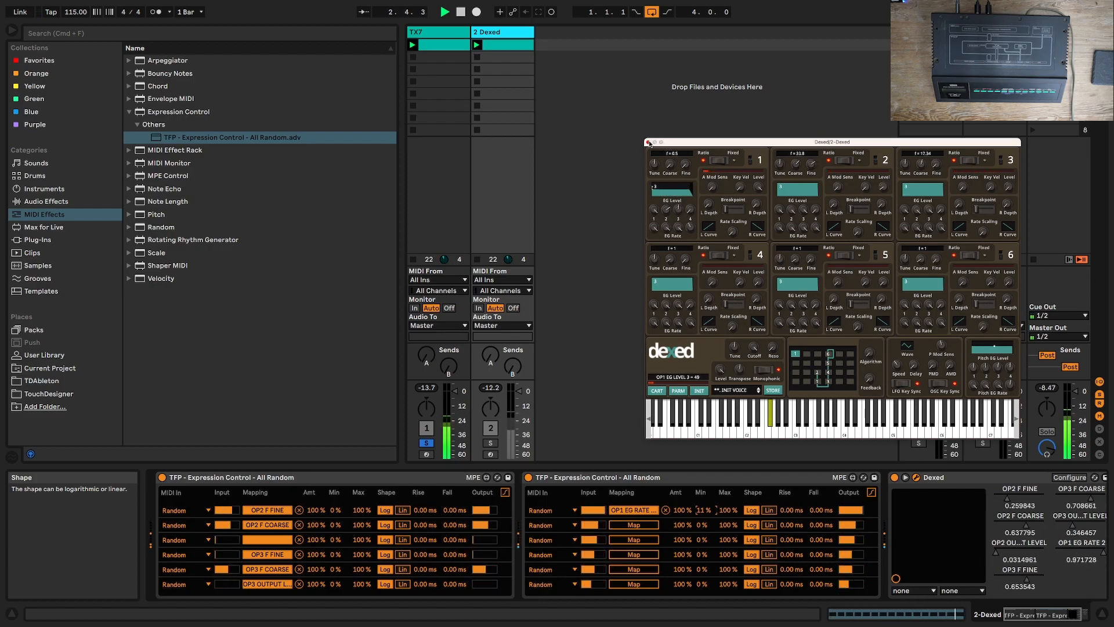
click(648, 143)
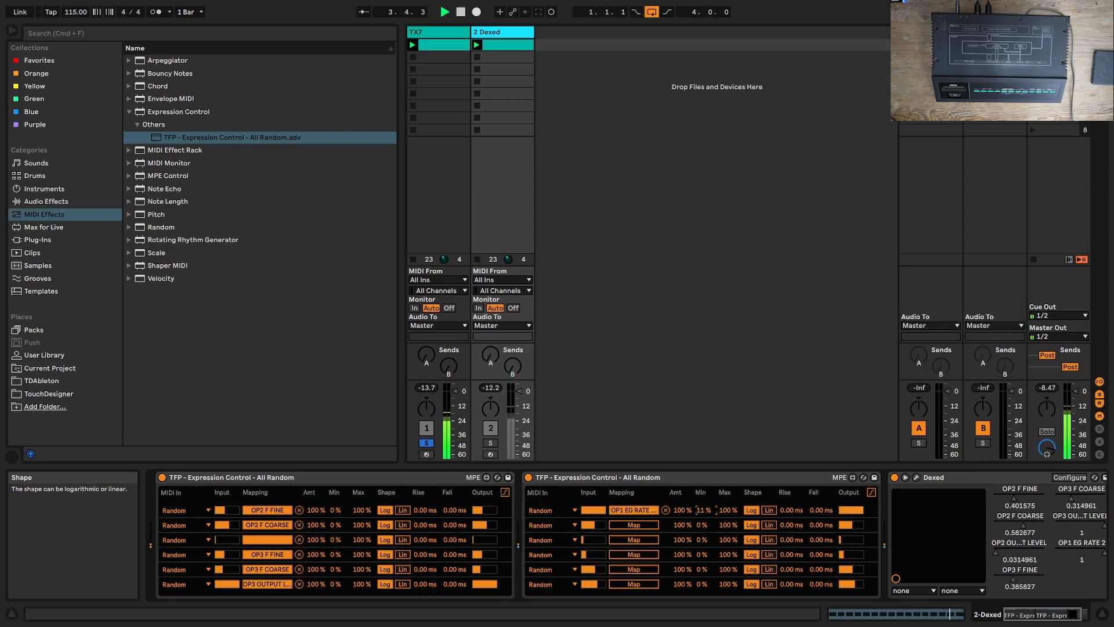
Step: Stop playback and insert an audio track in the Arrangement View with its audio input set to 2-Dexed
key(Tab)
key(space)
right_click(935, 149)
click(959, 161)
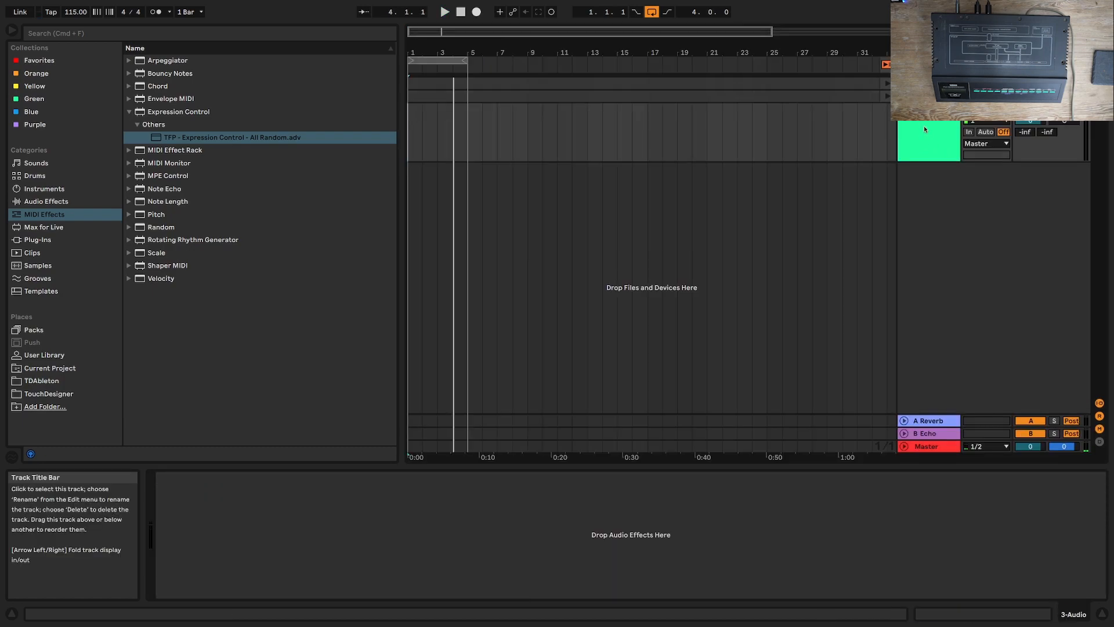
click(986, 112)
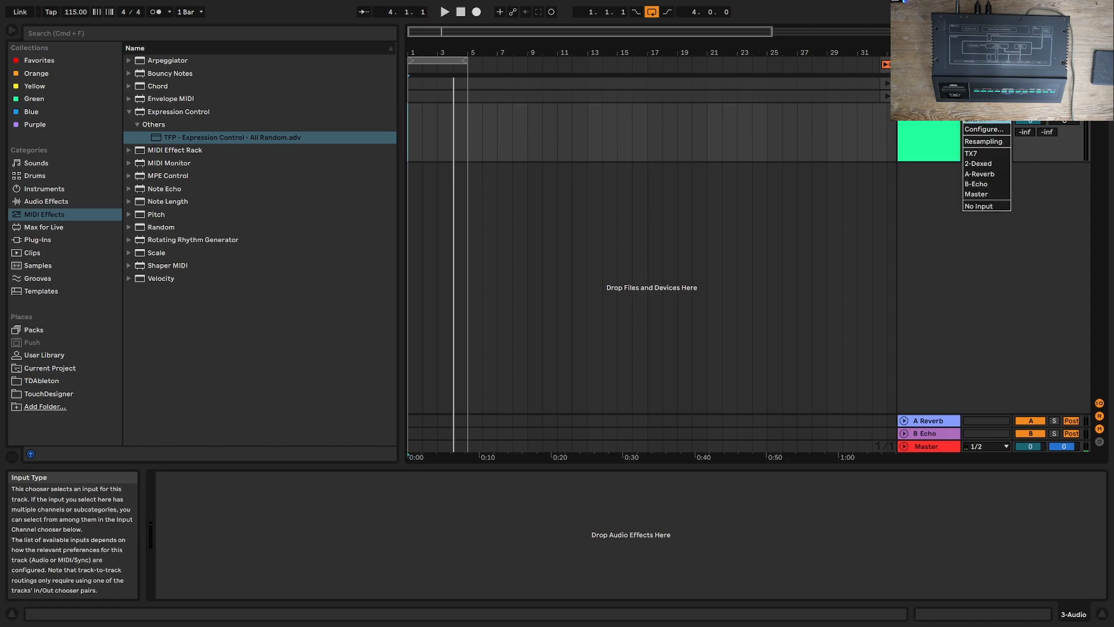
click(979, 164)
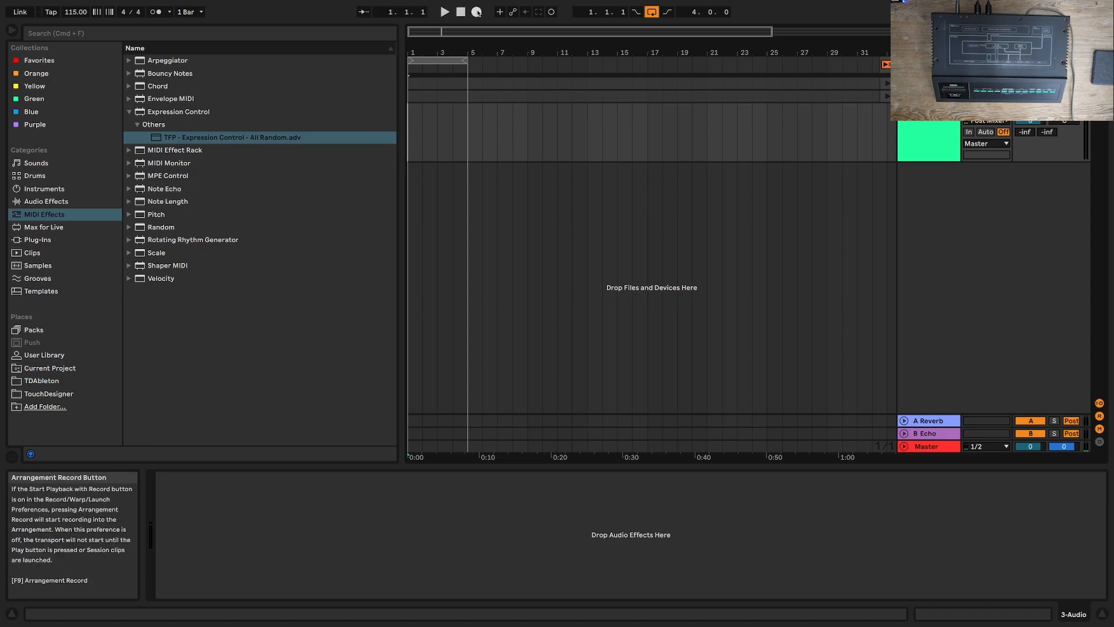
Step: Record about four bars onto the new audio track with the loop off and punch-out on, and play the recording back
click(477, 12)
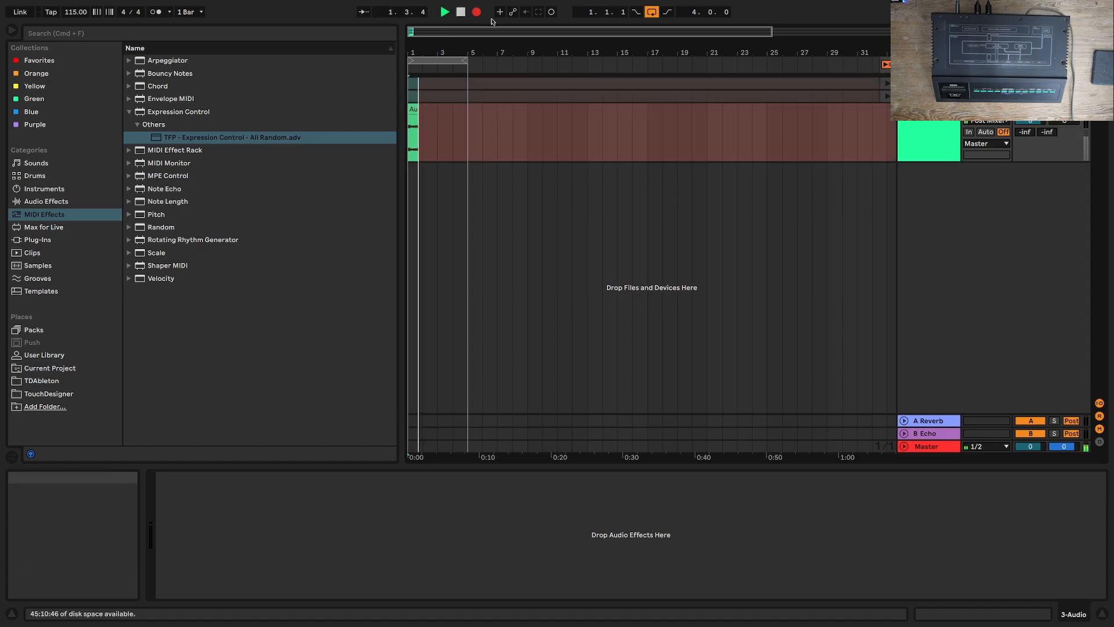
click(667, 12)
click(652, 12)
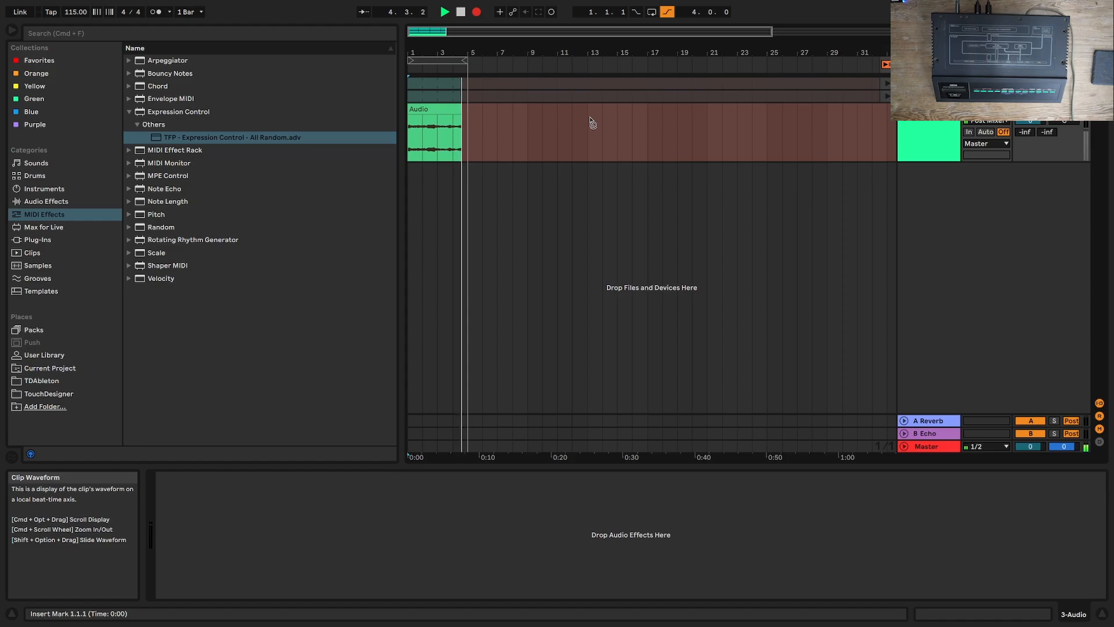
key(space)
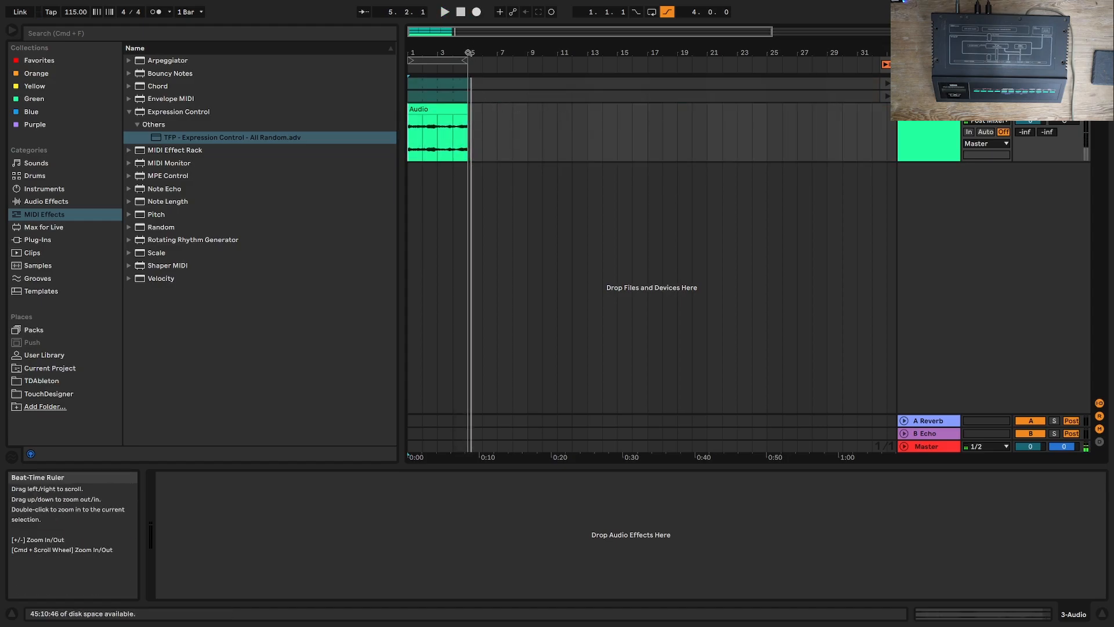
key(space)
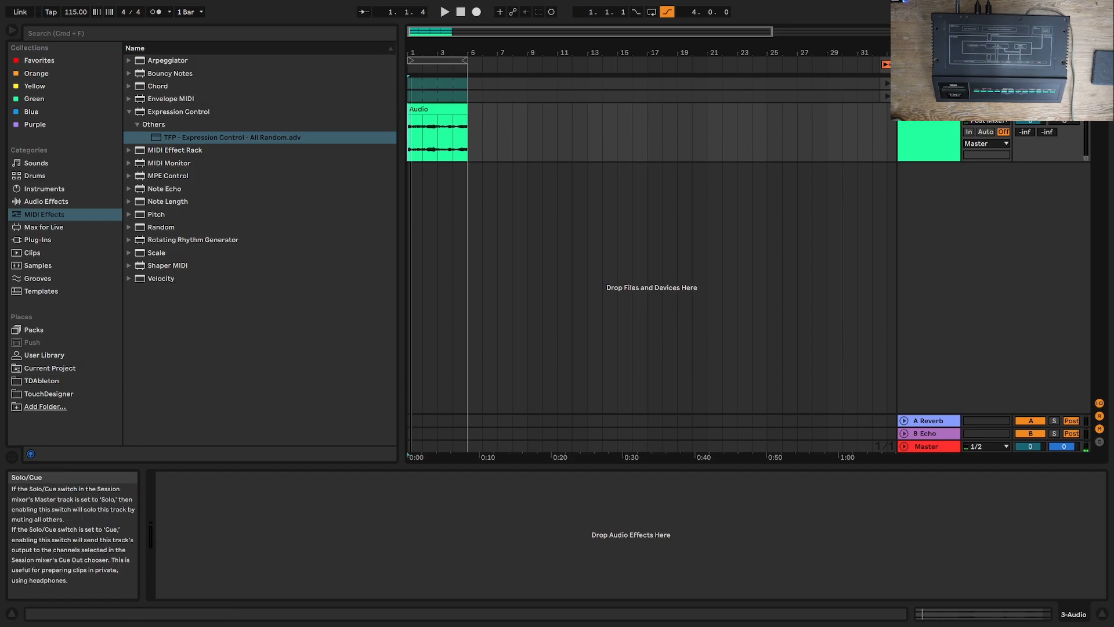
click(871, 86)
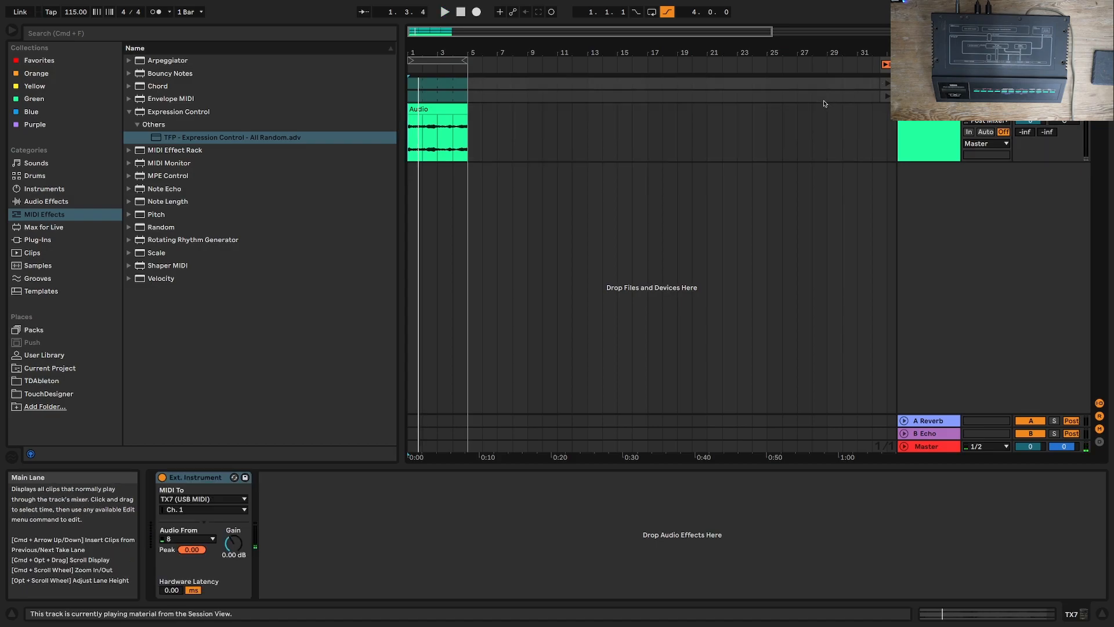
right_click(917, 247)
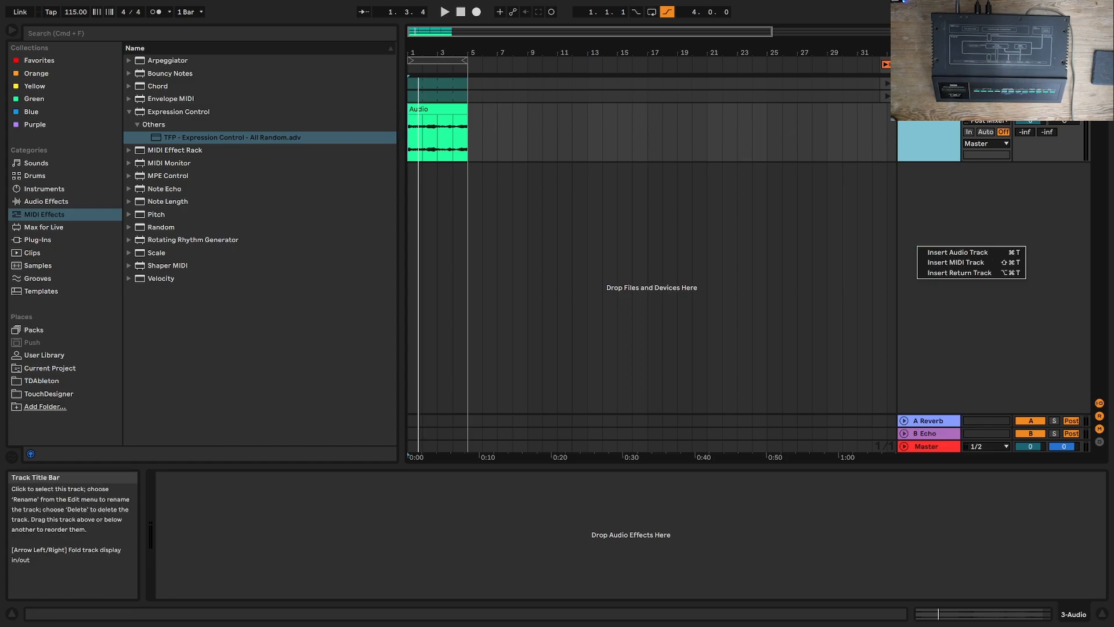
key(Escape)
Step: Delete all F#1 notes from the TX7 clip in the arrangement and turn on note preview in the editor
click(447, 111)
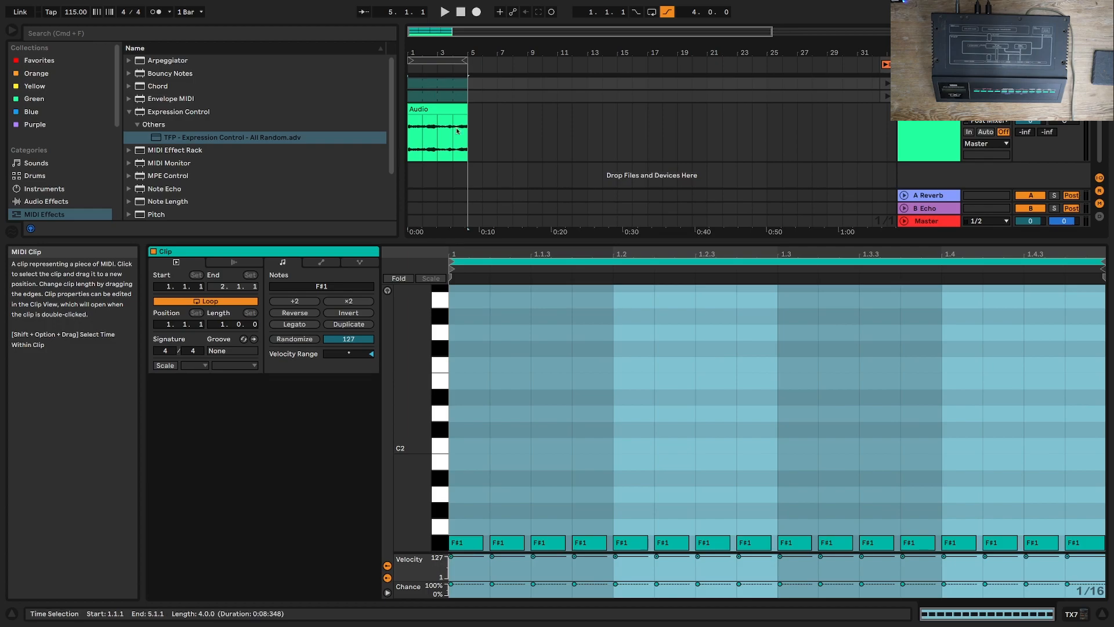
mouse_move(473, 493)
mouse_down()
mouse_move(487, 540)
mouse_move(1065, 556)
mouse_up()
key(Delete)
click(387, 290)
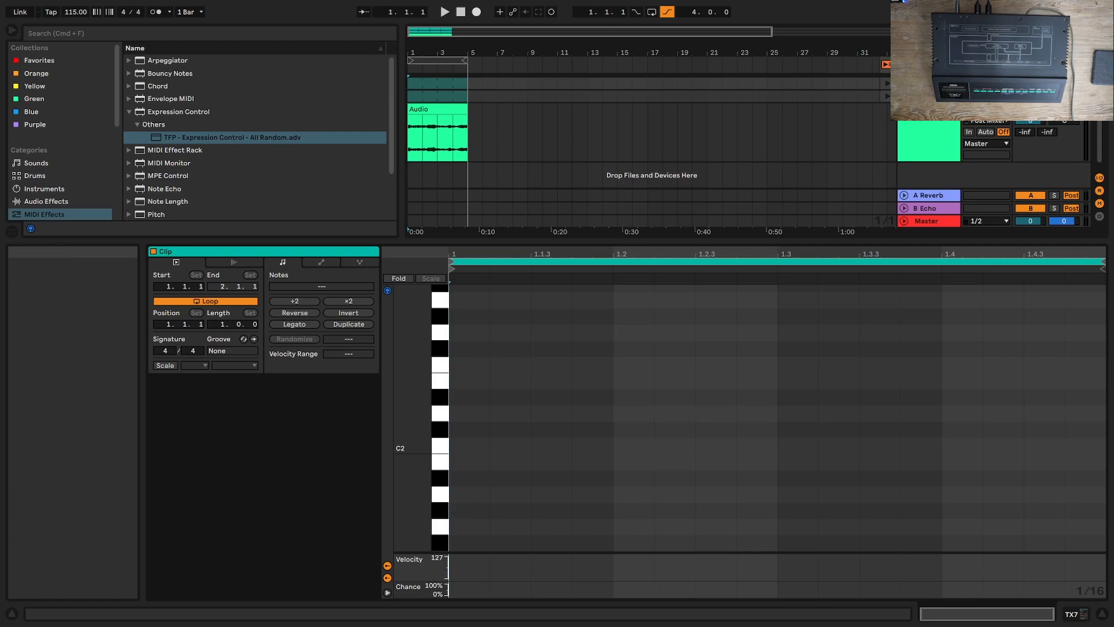
Step: Draw sixteenth notes in the empty TX7 arrangement clip: G#1 at 1.1.1, A#1 at 1.2.1, G#1 at 1.2.3 and F#1 at 1.3.1
click(470, 510)
click(474, 506)
click(475, 506)
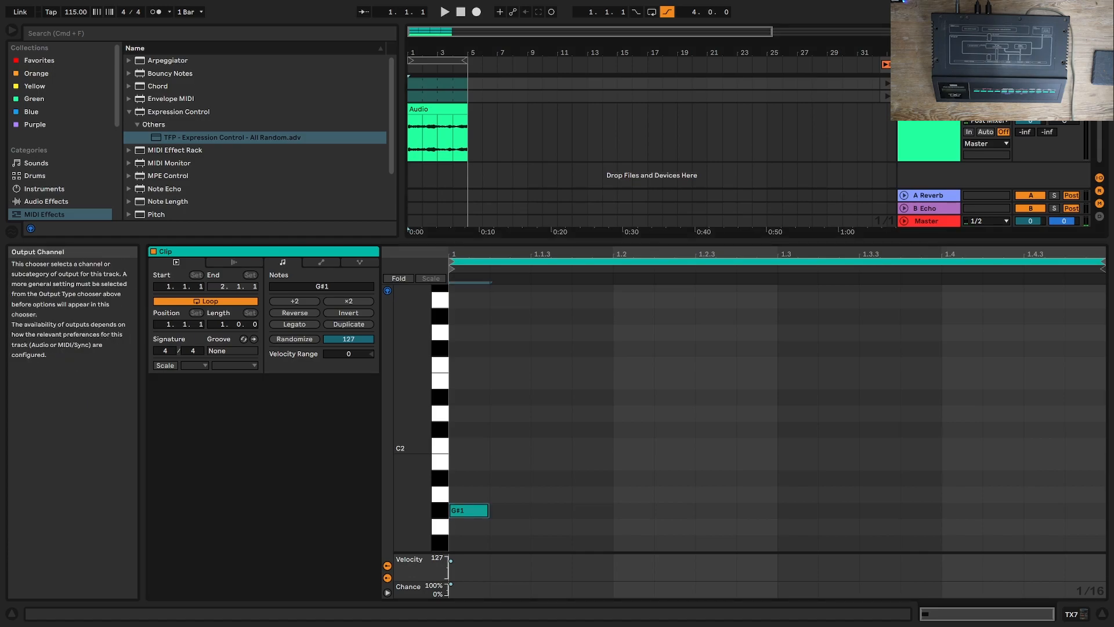
click(624, 476)
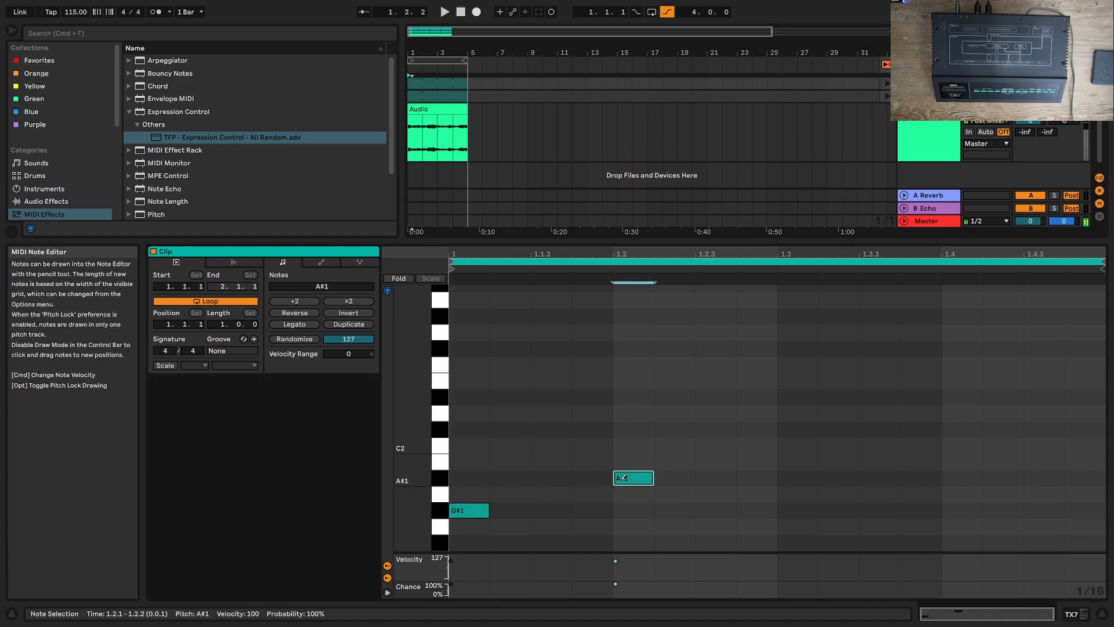
click(725, 510)
click(803, 543)
Step: Complete the arrangement clip's pattern with F#1 at 1.3.3, 1.3.4 and 1.4.2, G#1 at 1.4.3 and D#1 at 1.4.4
scroll(830, 511, down, 3)
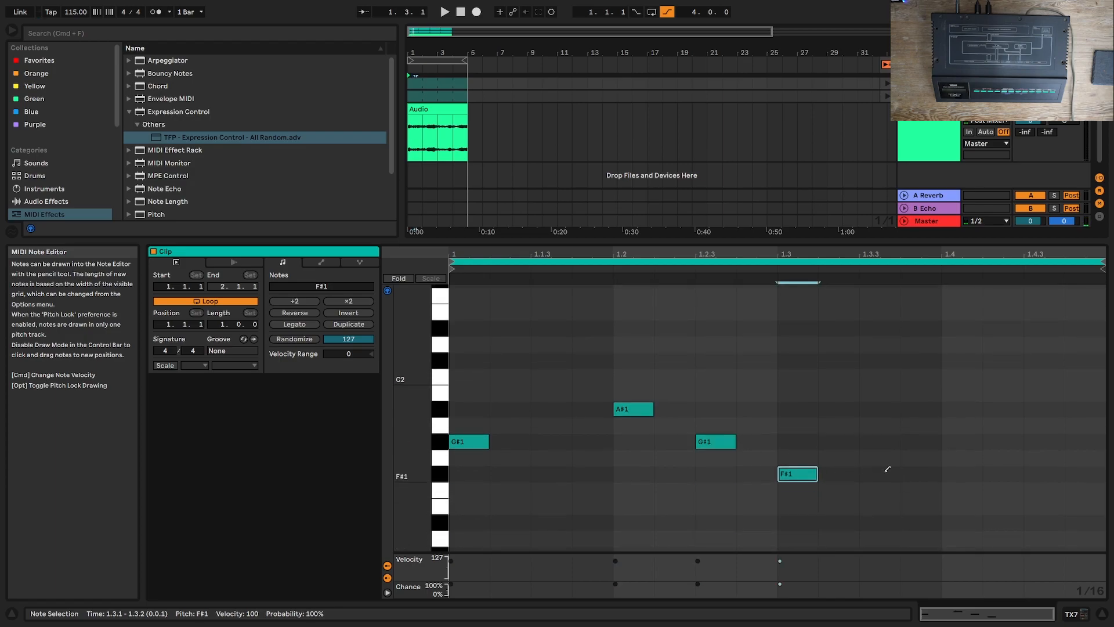
click(879, 473)
click(921, 473)
click(1016, 473)
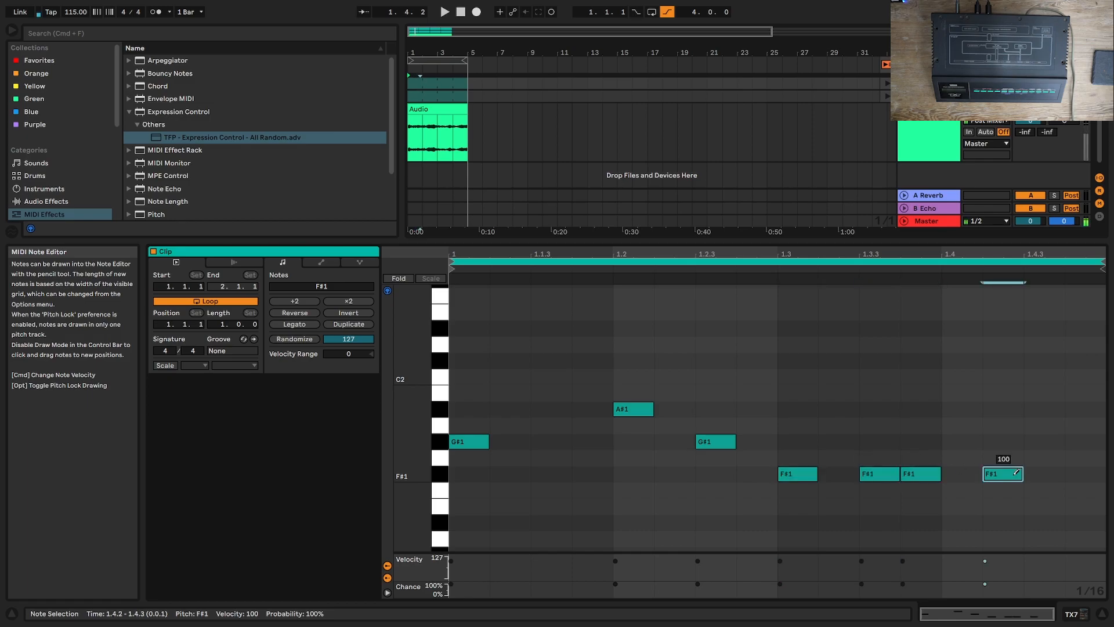
click(1045, 442)
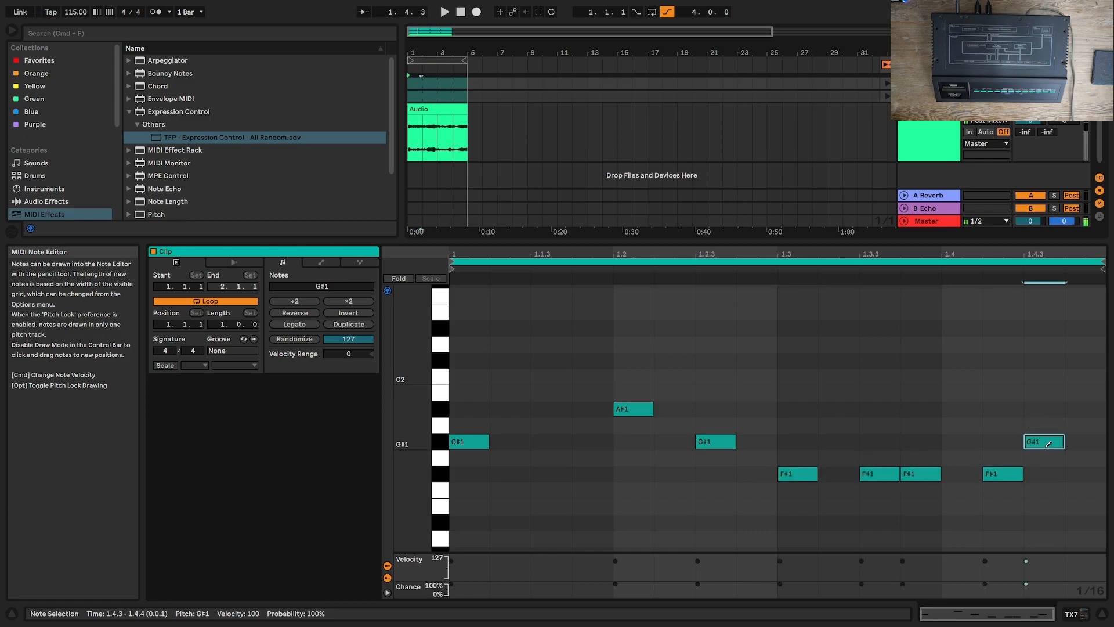
click(1083, 523)
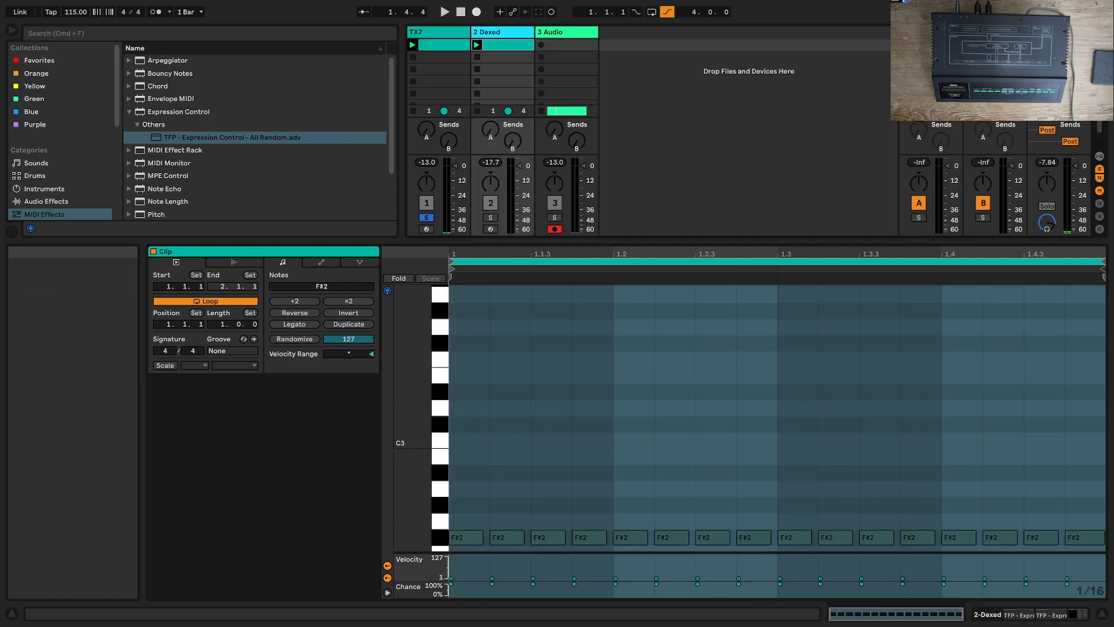
Step: Switch to the Session View, show the TX7 clip's notes, and listen to the clips briefly before stopping playback
key(Tab)
click(413, 45)
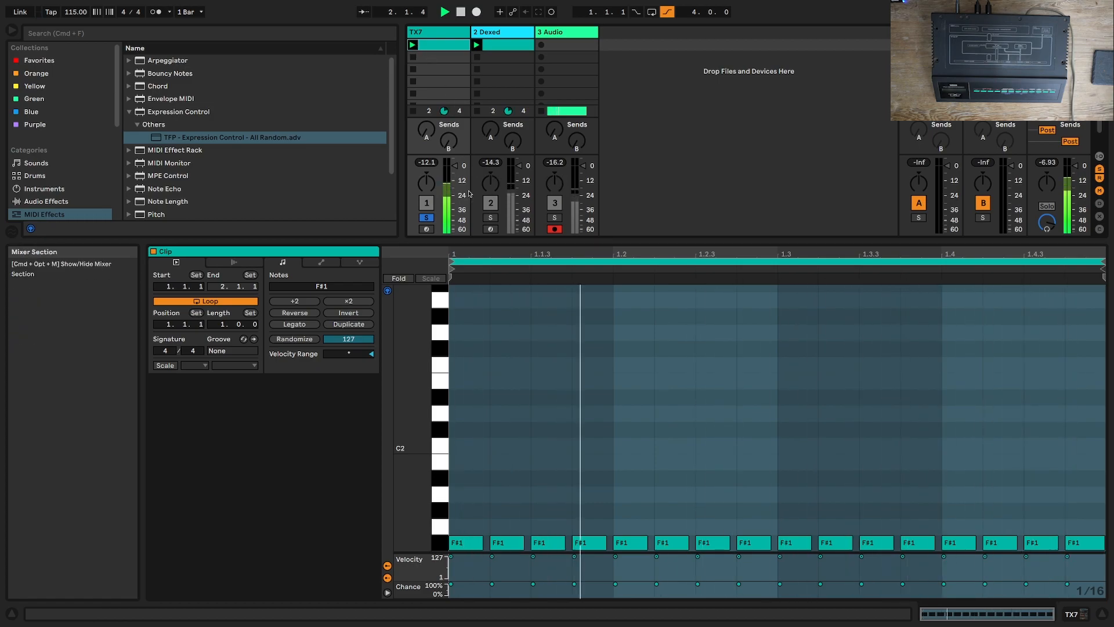
double_click(421, 44)
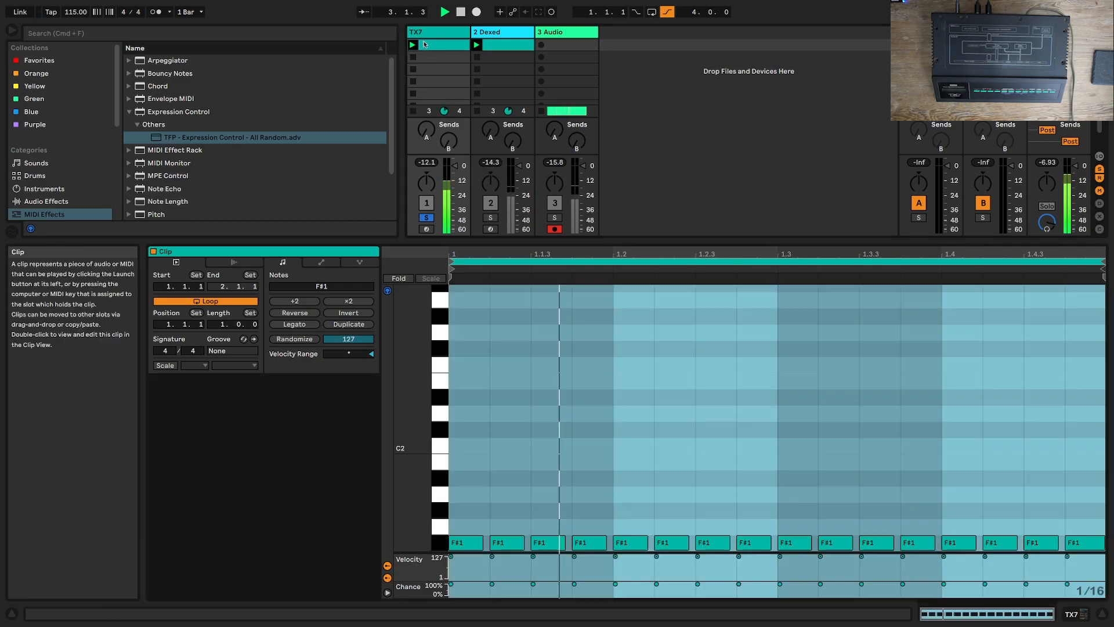
key(space)
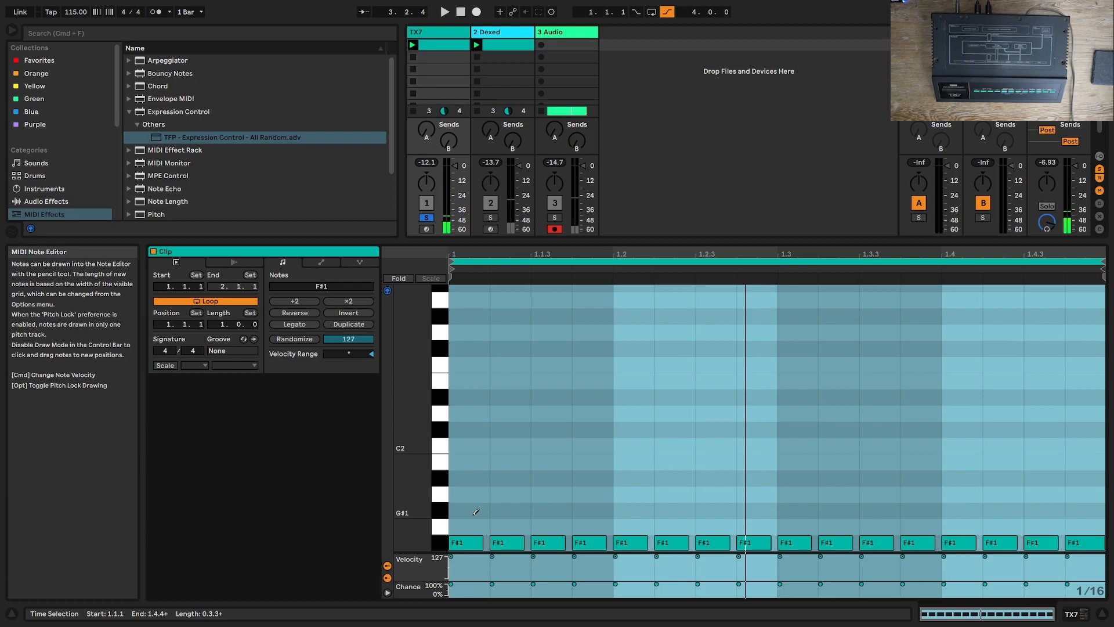
key(space)
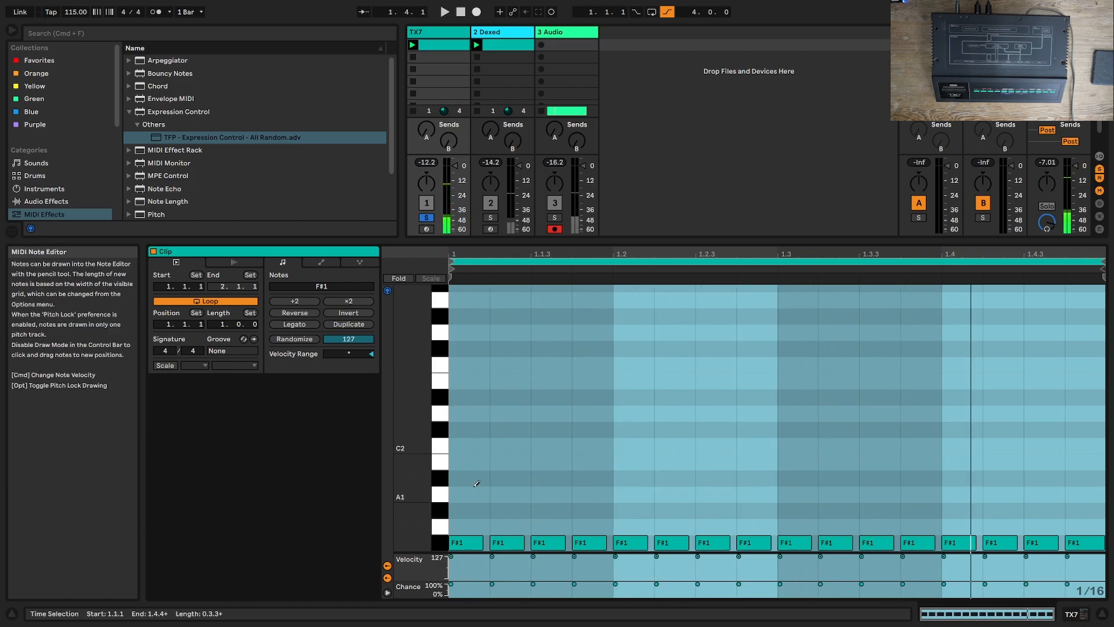
Step: In the TX7 session clip, replace the first F#1 with a G#1 at 1.1.1 and remove the F#1 at 1.1.2
click(493, 44)
click(450, 45)
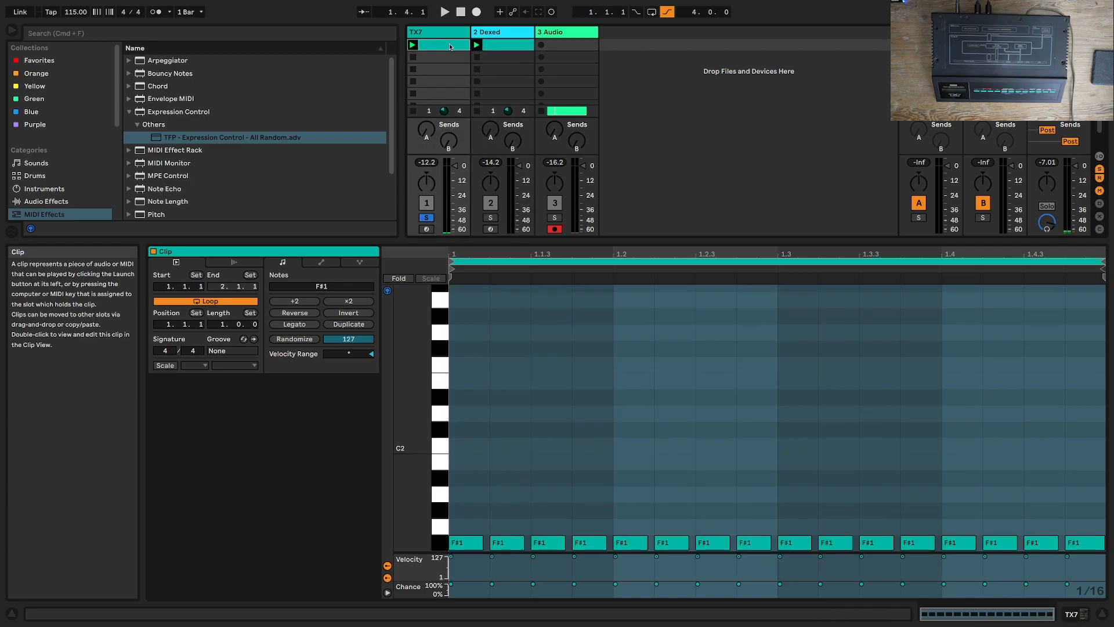
double_click(451, 46)
click(466, 539)
click(466, 524)
click(468, 526)
click(468, 510)
click(507, 542)
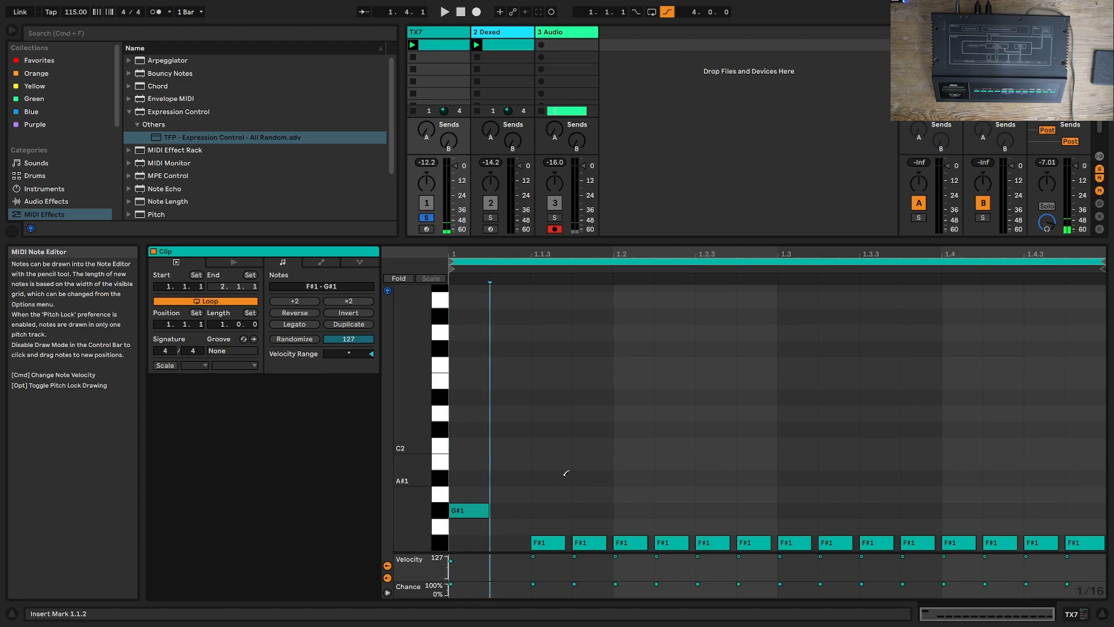
Step: Replace the F#1 at 1.1.3 with A#1, redraw F#1 at 1.1.4, clear beat 2, and add G#1 at 1.2.4
click(565, 476)
click(547, 539)
click(593, 536)
click(592, 537)
mouse_move(645, 538)
mouse_down()
mouse_move(719, 540)
mouse_move(751, 523)
mouse_up()
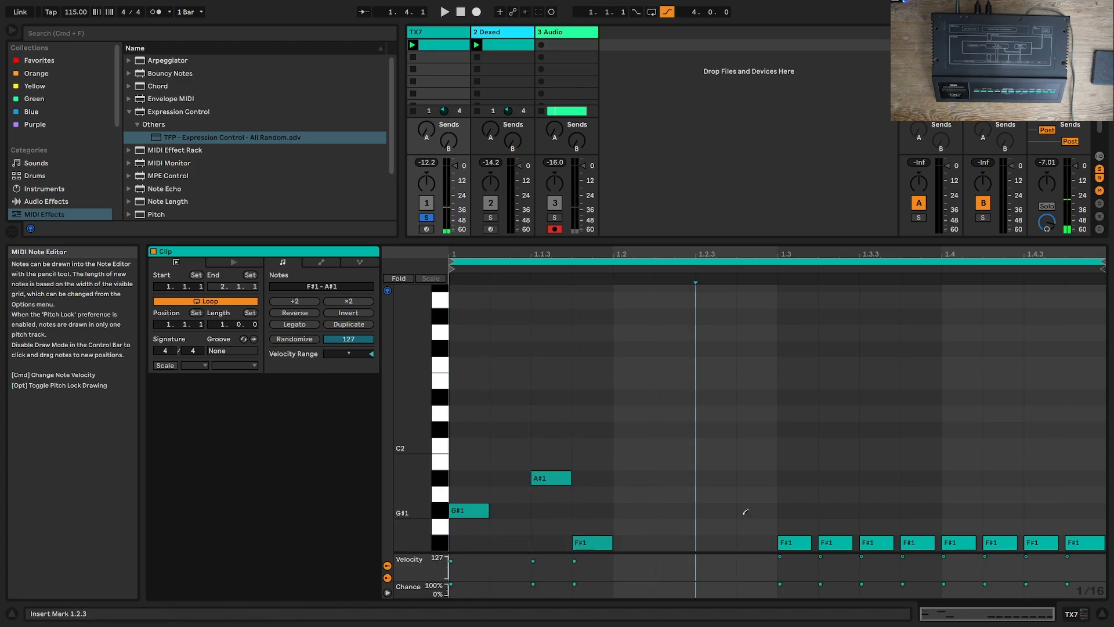
click(750, 504)
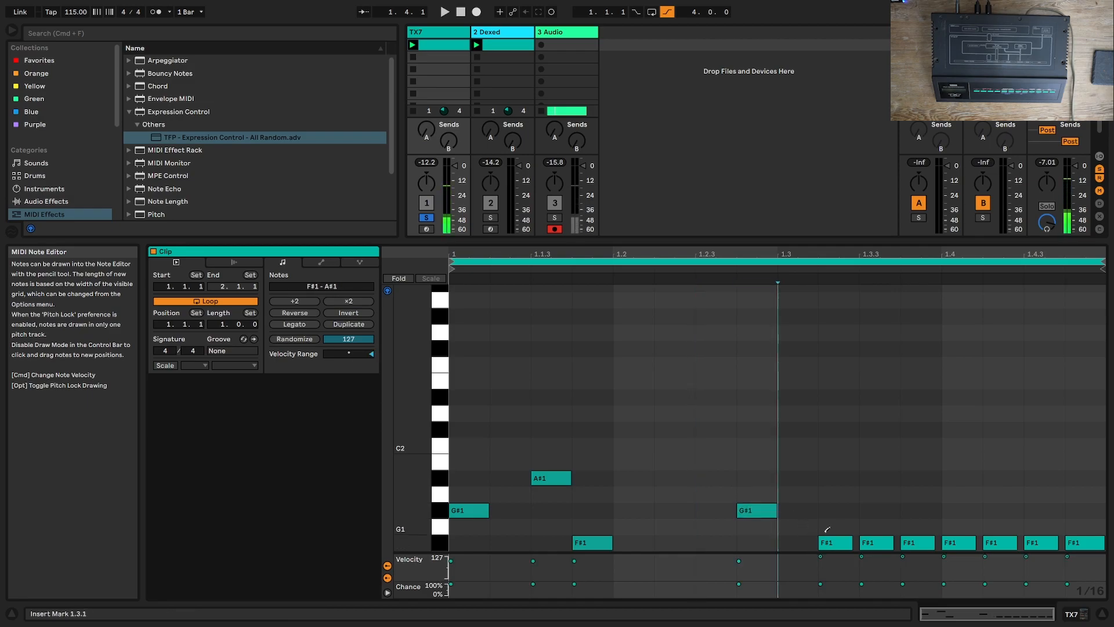
Step: Remove the F#1 notes at 1.3.1, 1.3.3 and 1.3.4, and draw D#1 at 1.3.3 and C#1 at 1.4.1
scroll(795, 494, down, 2)
click(795, 468)
click(877, 466)
click(867, 517)
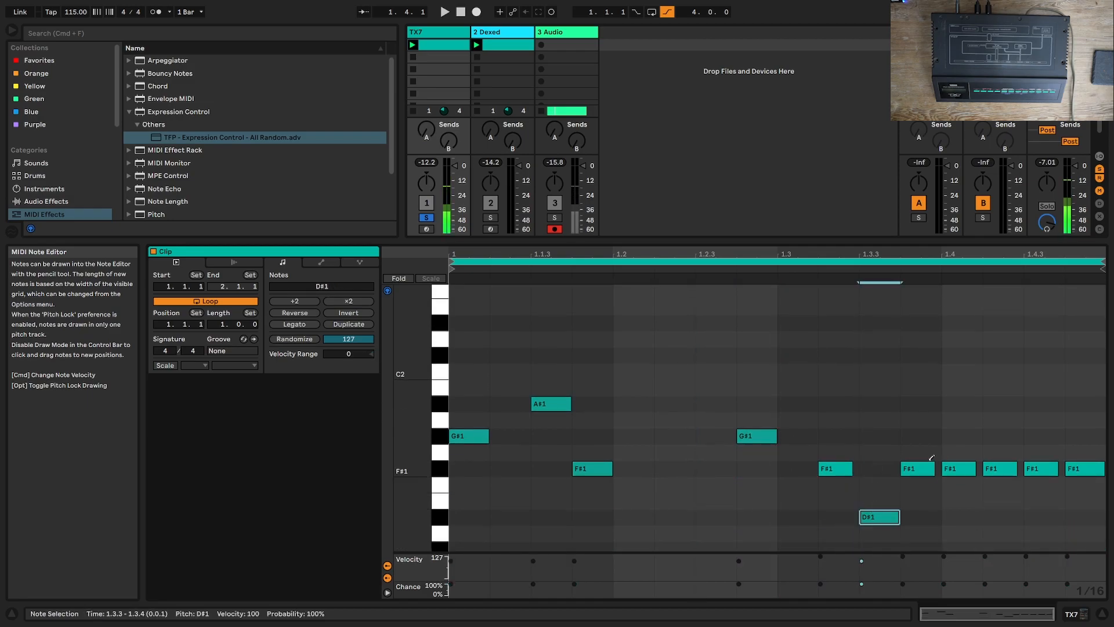
click(928, 467)
click(960, 545)
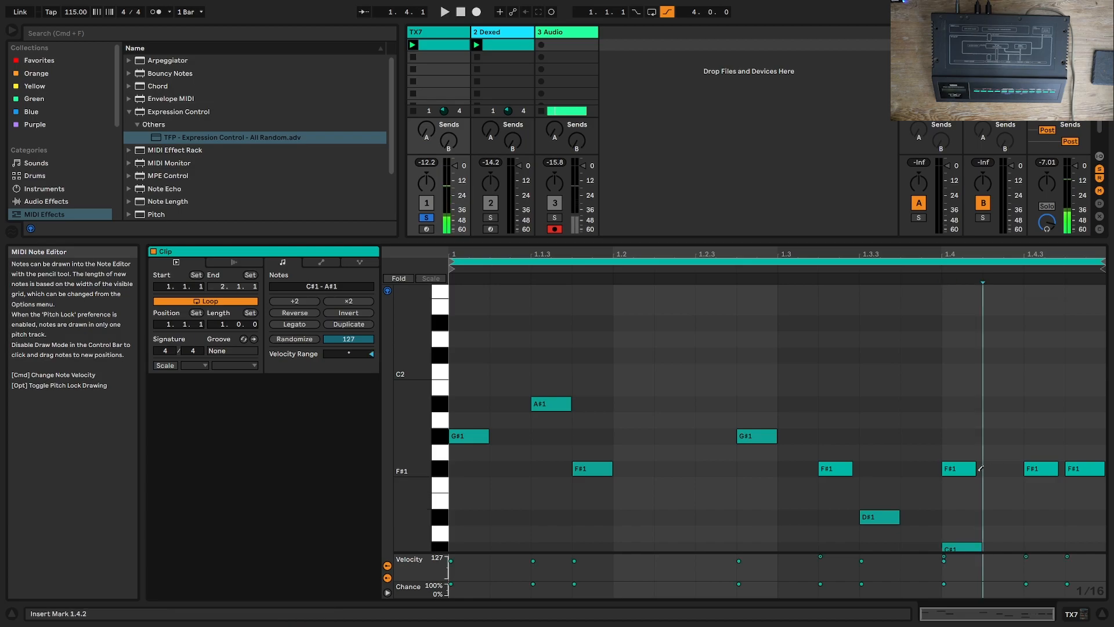
Step: Clear the F#1 notes on beat 4, and draw F#1 at 1.4.3 and D#1 at 1.4.4
click(958, 468)
click(999, 468)
click(1041, 468)
click(1094, 467)
click(1042, 469)
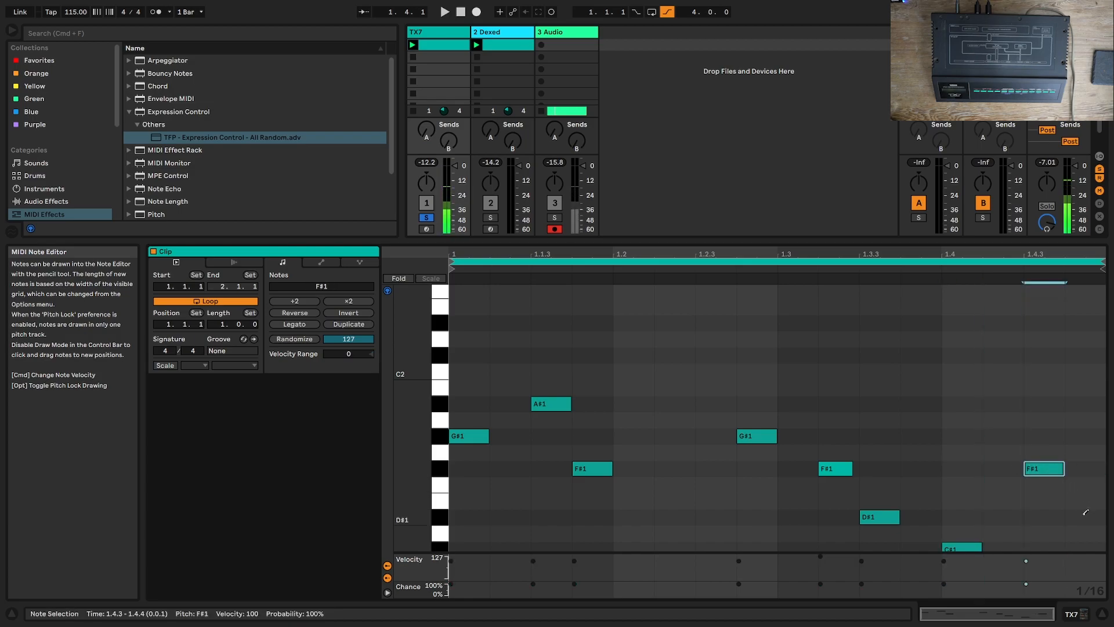
click(1082, 516)
Step: Play the edited pattern and view the device chains of the TX7 and Dexed tracks
key(space)
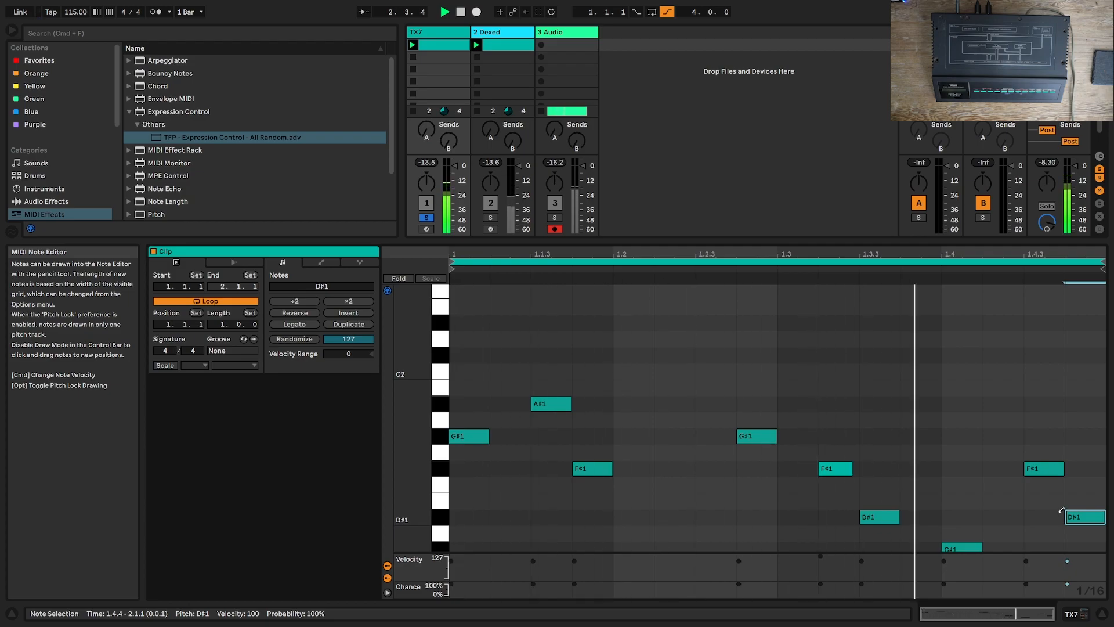
click(1071, 612)
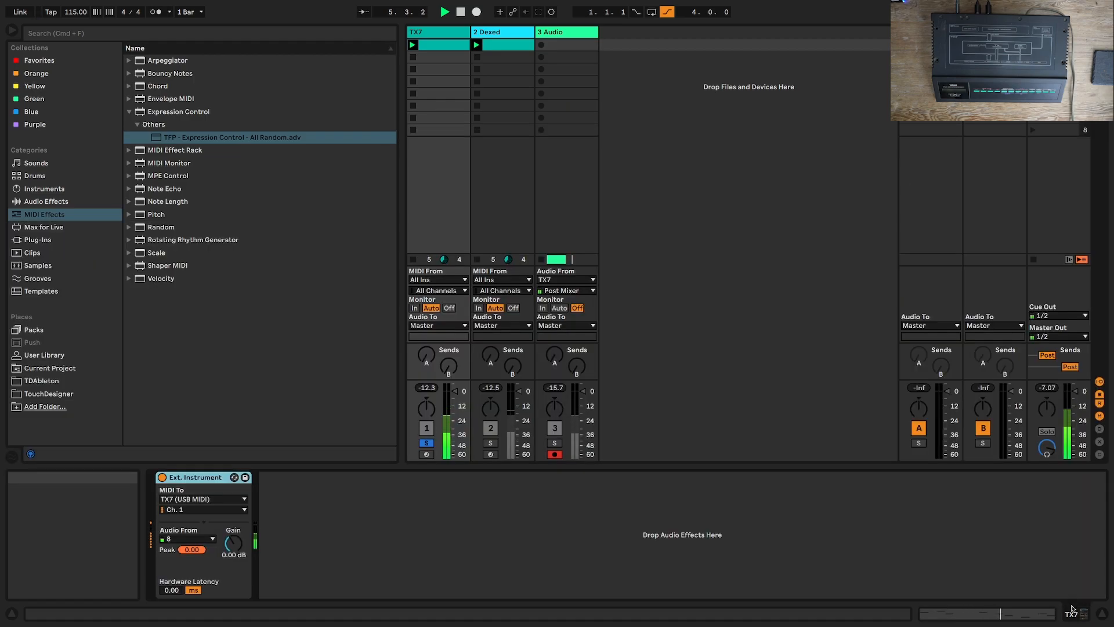
click(503, 33)
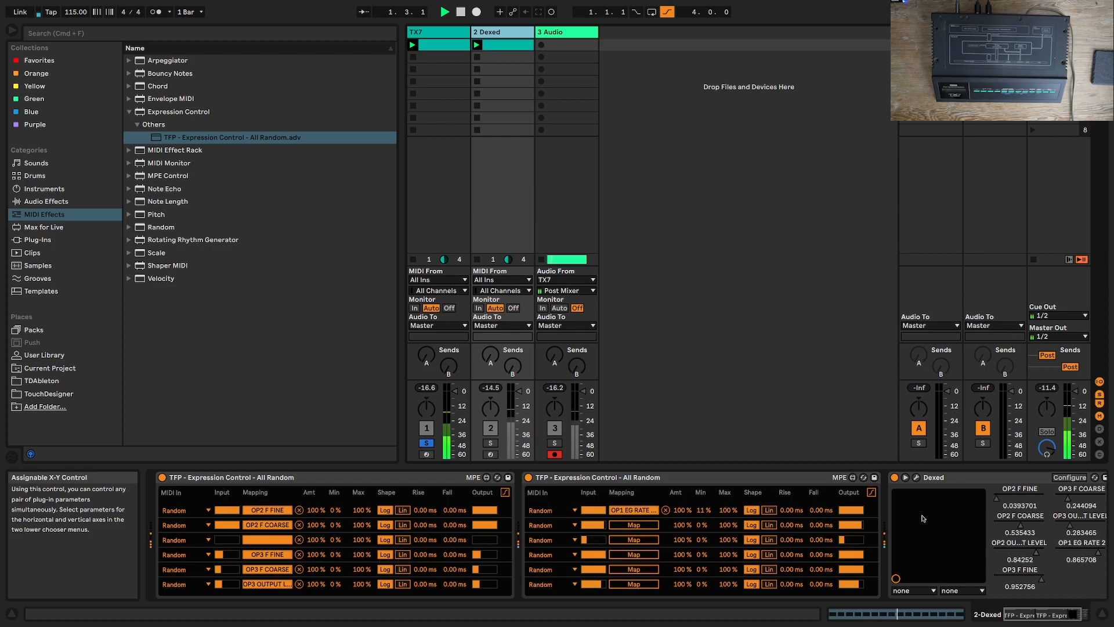
Step: Delete both Expression Control devices from the Dexed track, and listen to the TX7 track without them
click(432, 477)
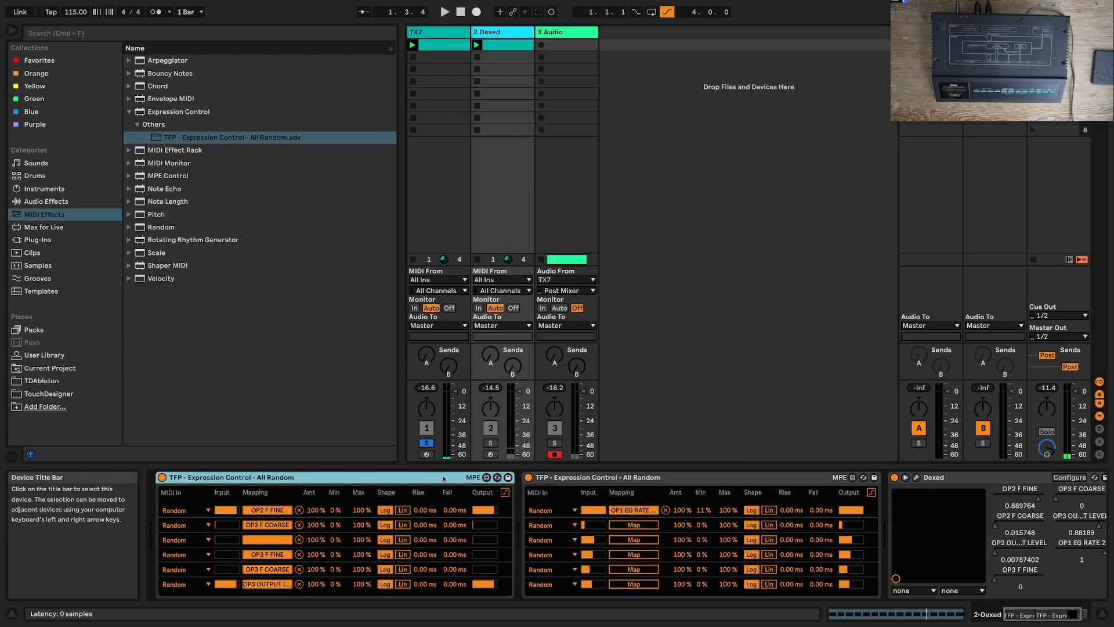
key(Delete)
key(Delete)
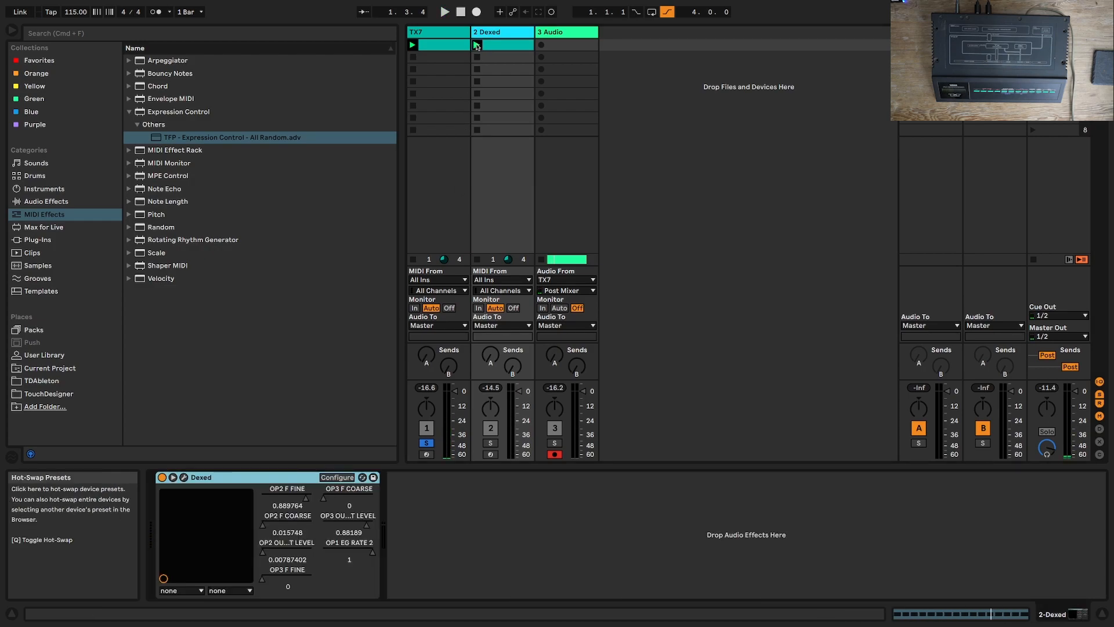
click(435, 32)
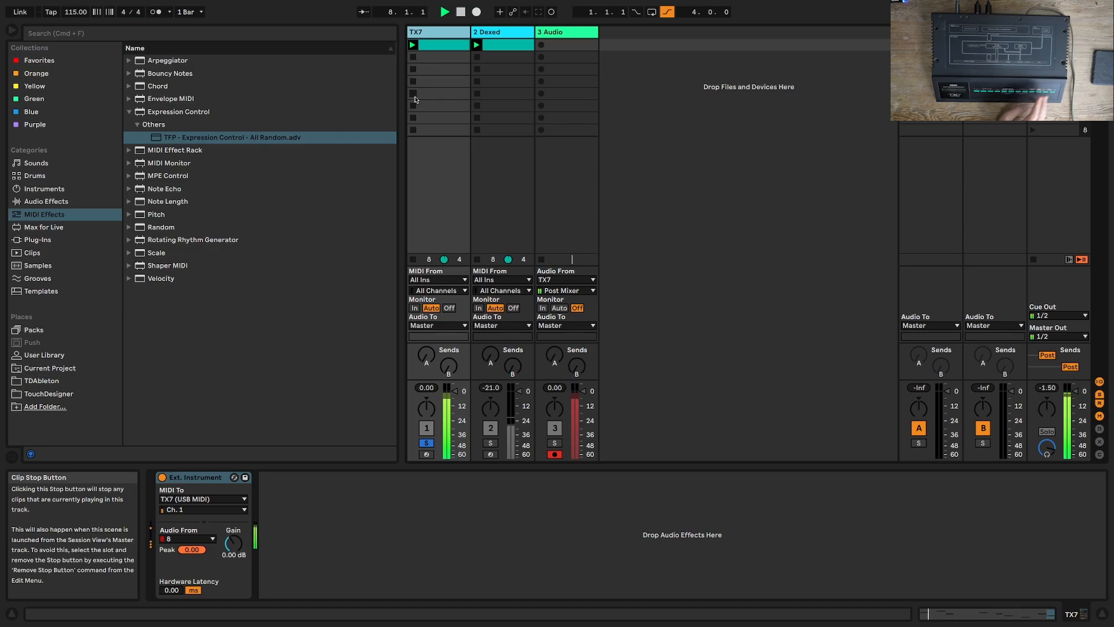
key(space)
Step: Lower the velocity of all notes in the TX7 session clip to 1
double_click(444, 45)
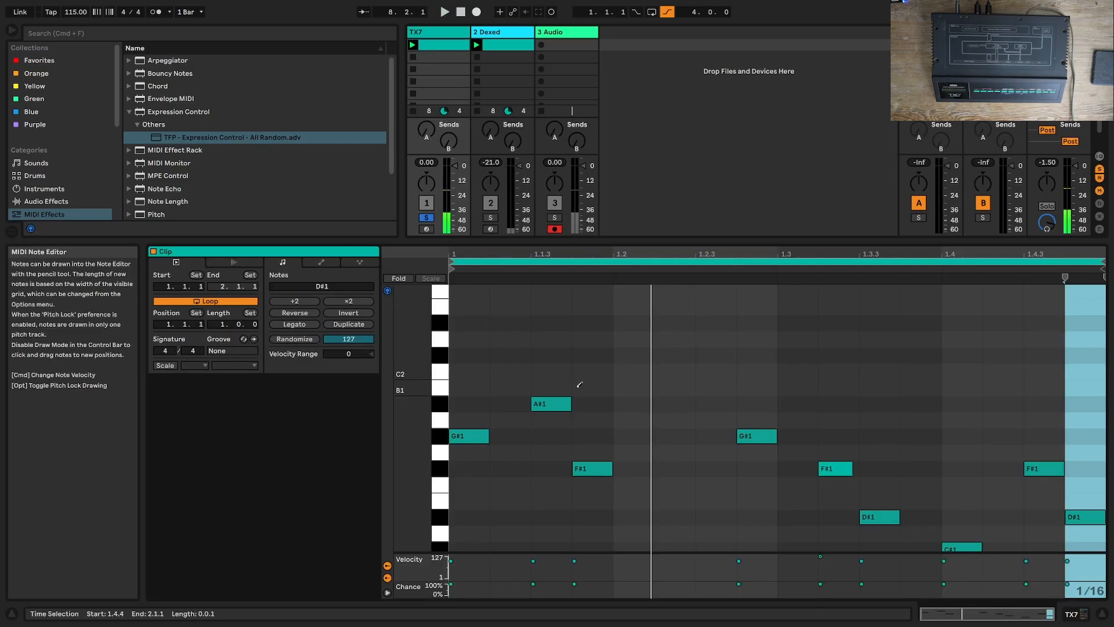
key(super+a)
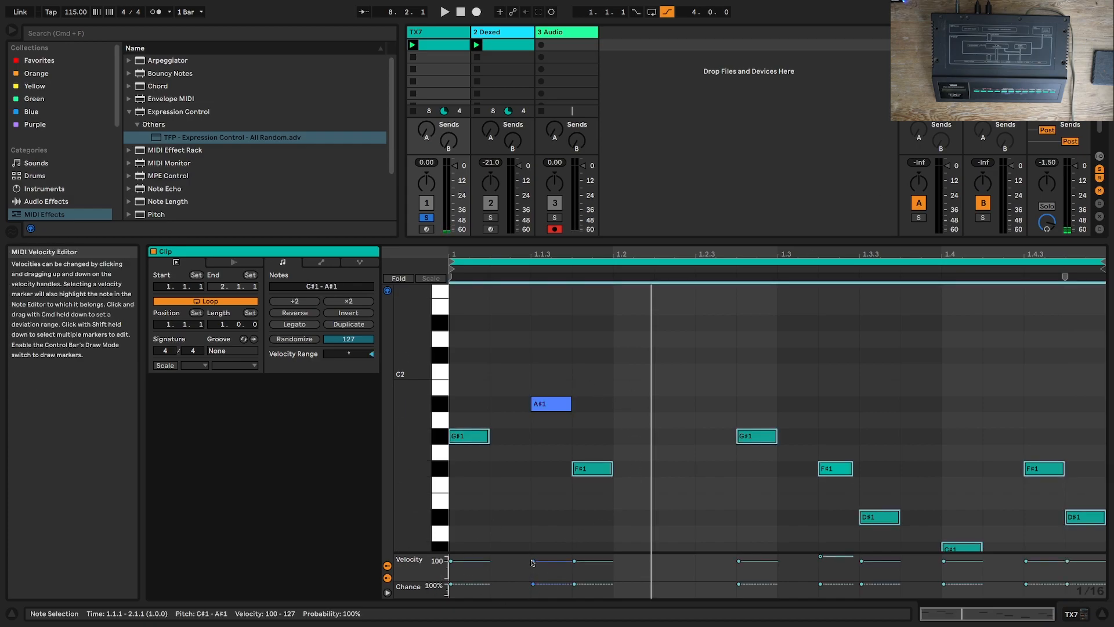
drag(533, 560, 532, 578)
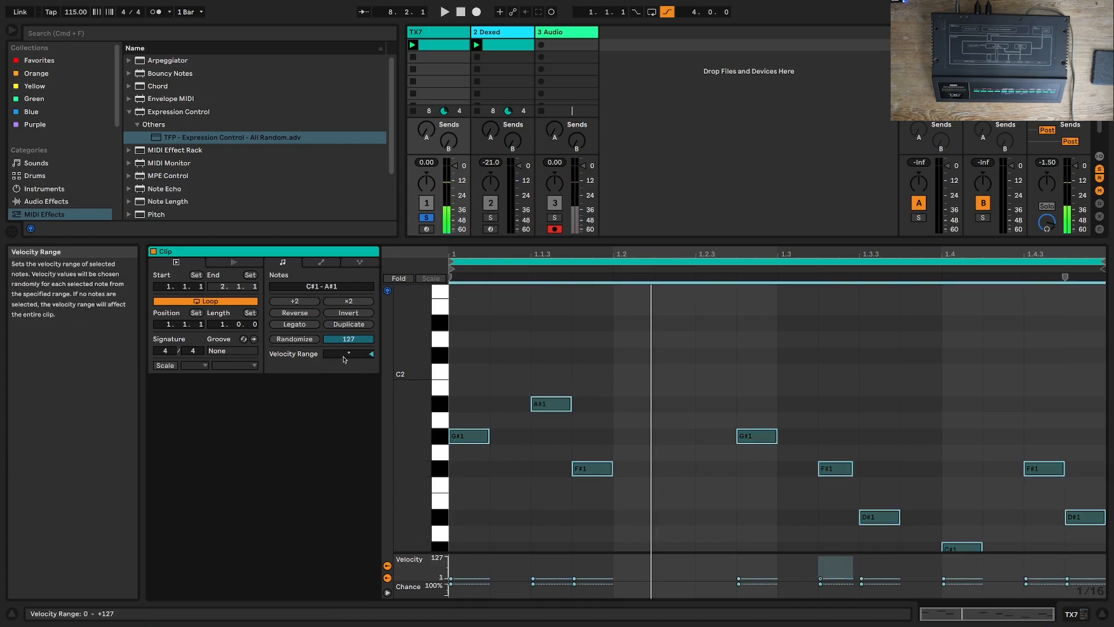
Step: Audition all the notes with a Velocity Range of +127, and reduce the range to +54 during playback
drag(348, 353, 348, 331)
key(space)
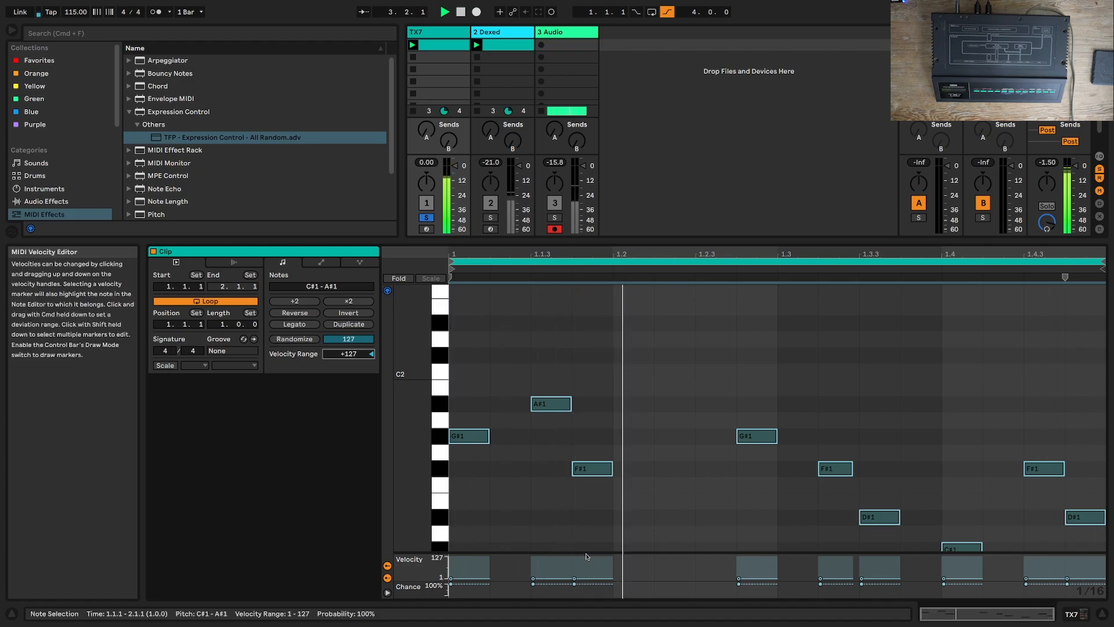
drag(348, 356, 348, 400)
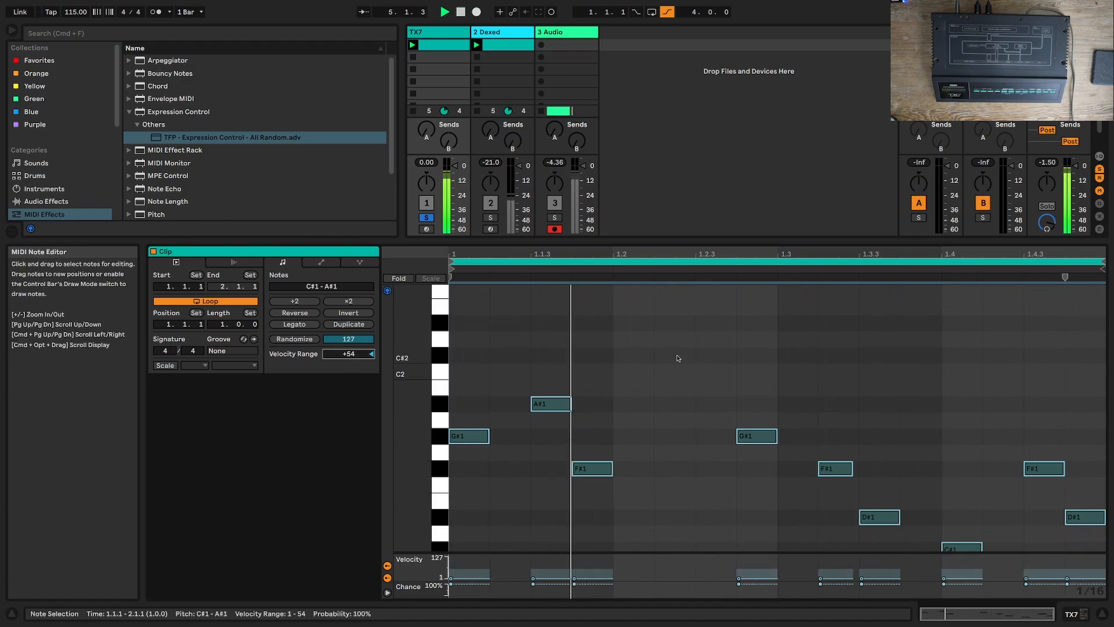
key(space)
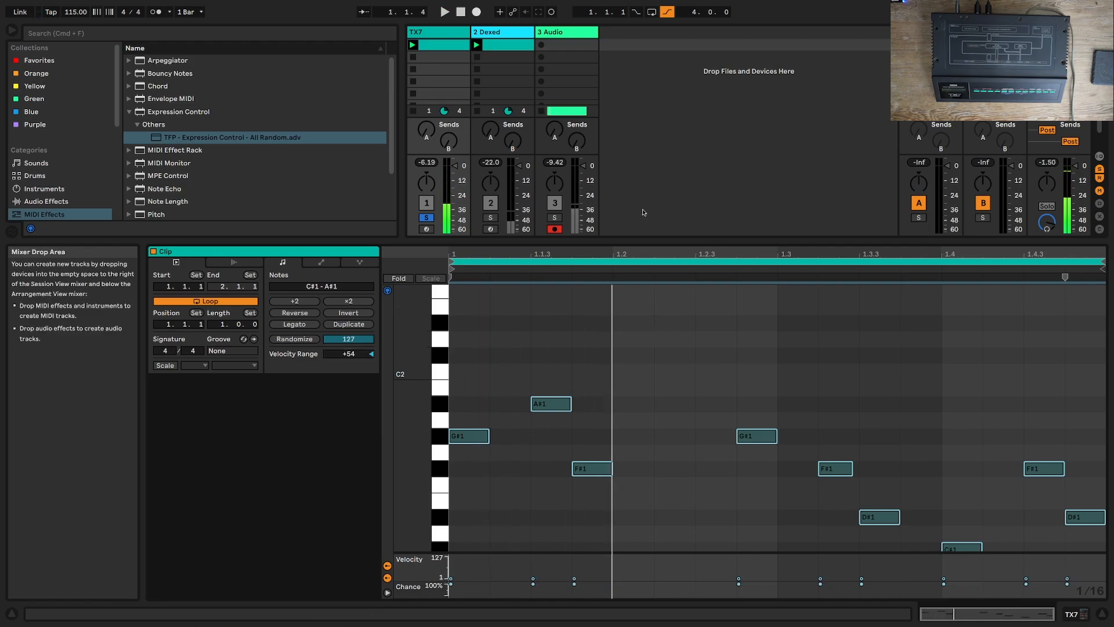
Step: Add a C#1 note at 1.1.2 in the TX7 clip and set its velocity to 27
scroll(514, 450, down, 3)
click(506, 477)
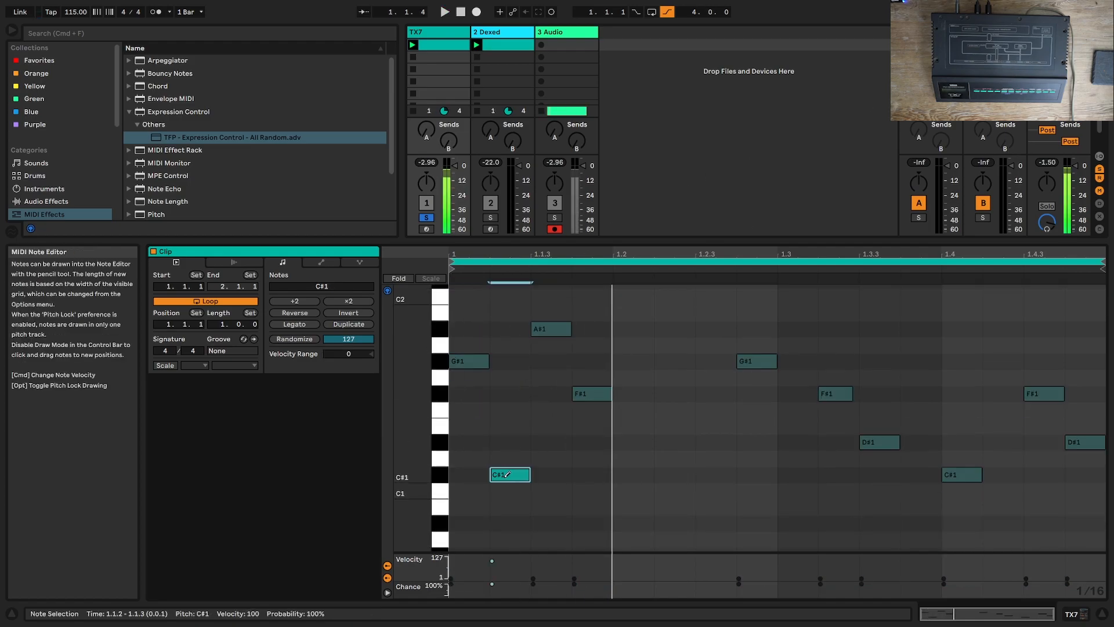
drag(501, 559, 501, 574)
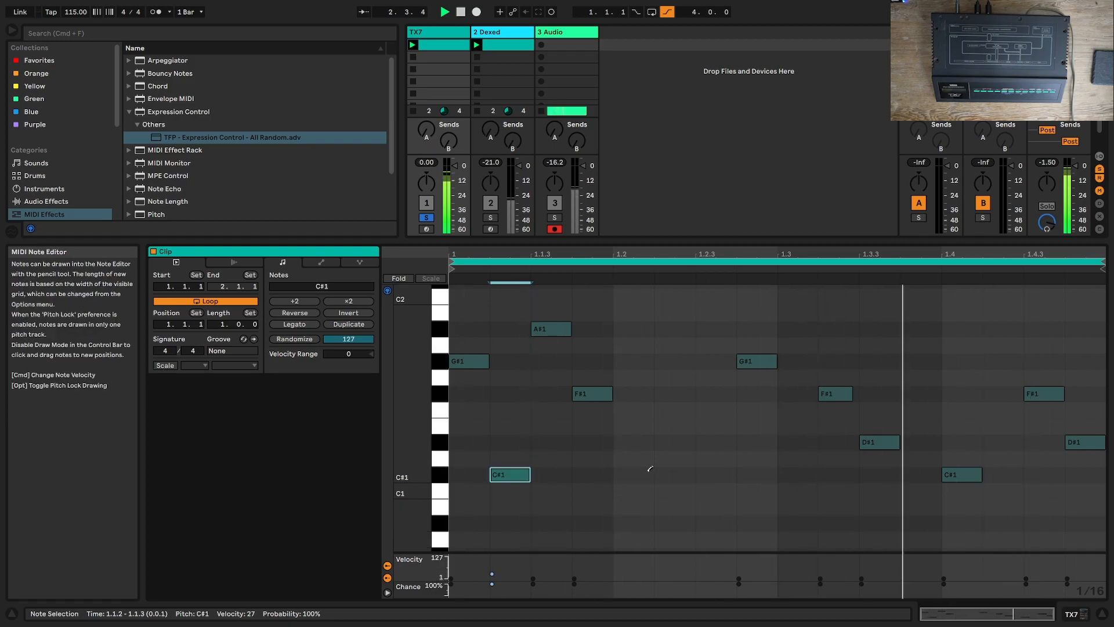
Step: Add a C#1 note at 1.2.3 and a D#1 note at 1.2.2, lowering the chance of both, with D#1 at 24%
click(706, 475)
click(689, 474)
click(688, 474)
click(677, 443)
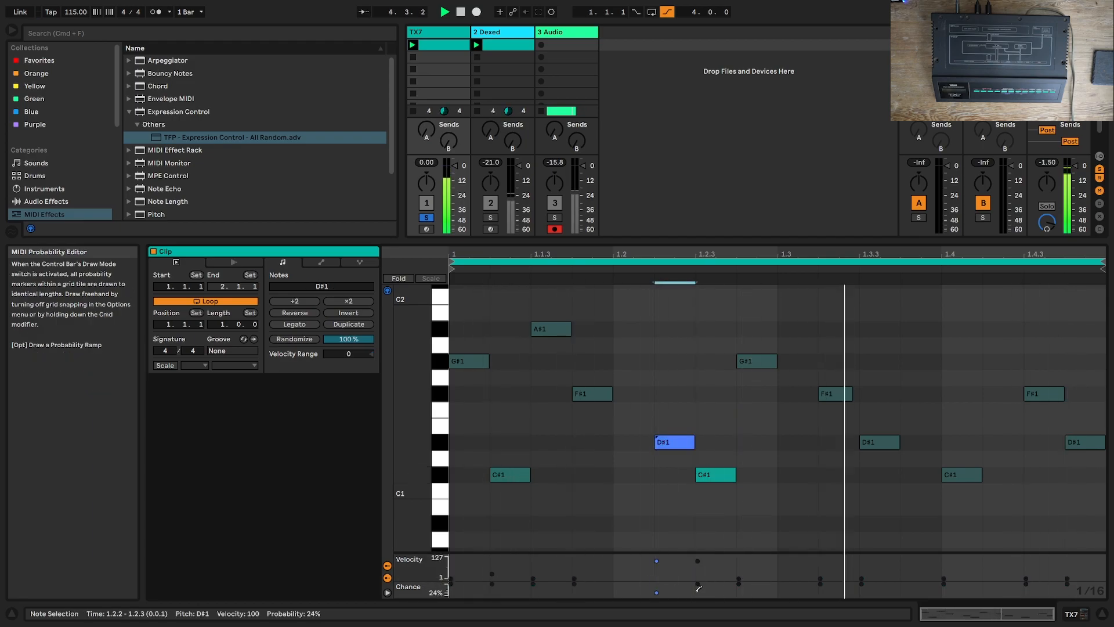
click(716, 476)
drag(701, 585, 703, 590)
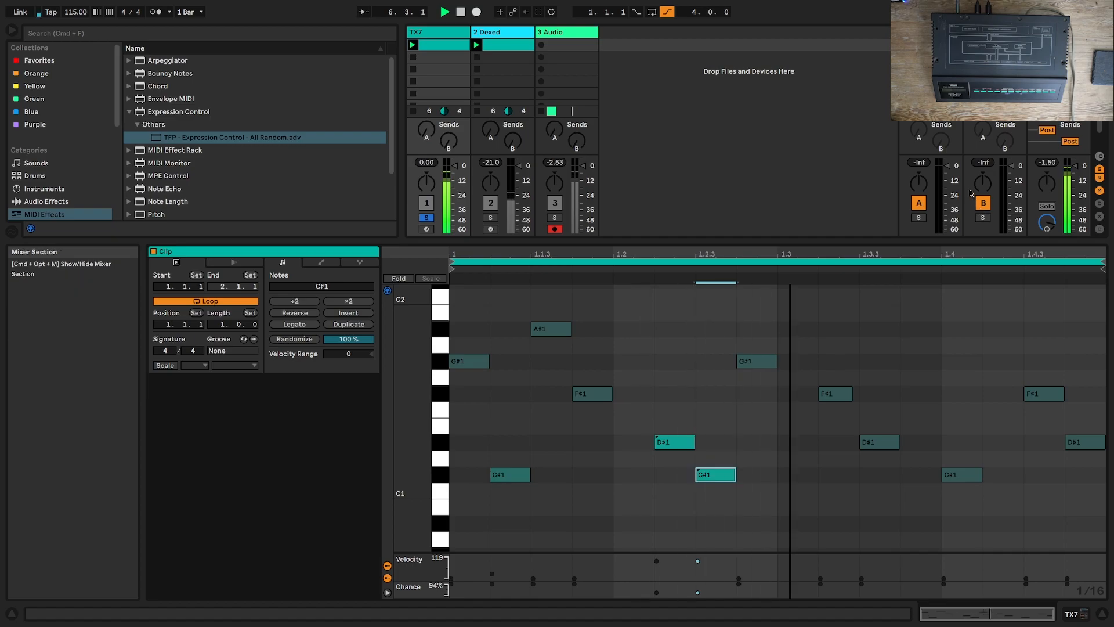
Step: Unsolo the TX7 track and mute the Dexed track
click(431, 219)
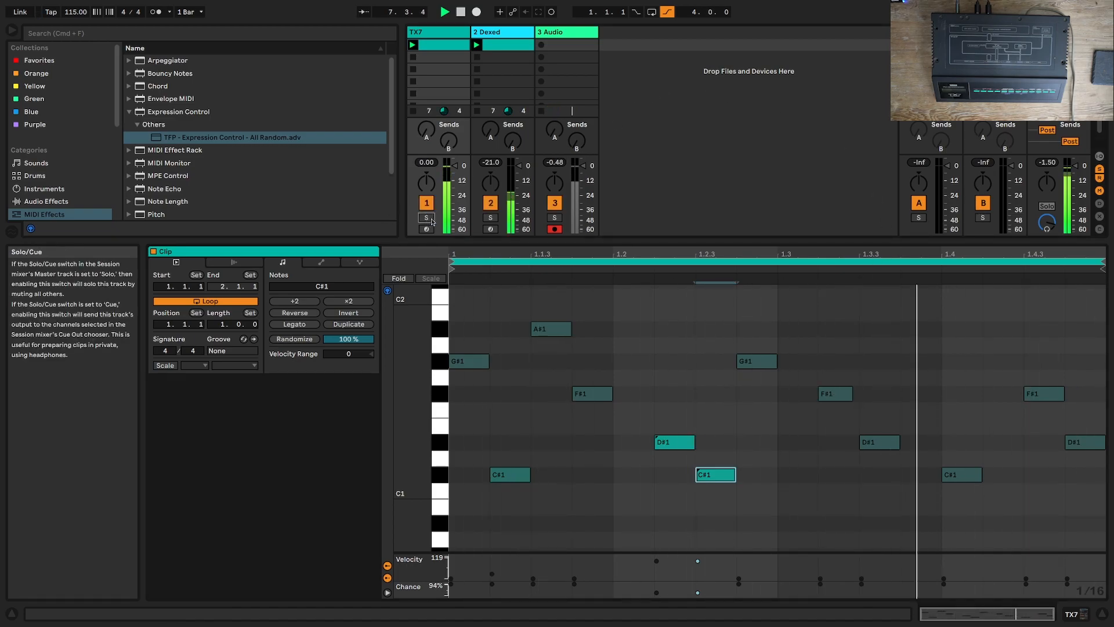
click(488, 206)
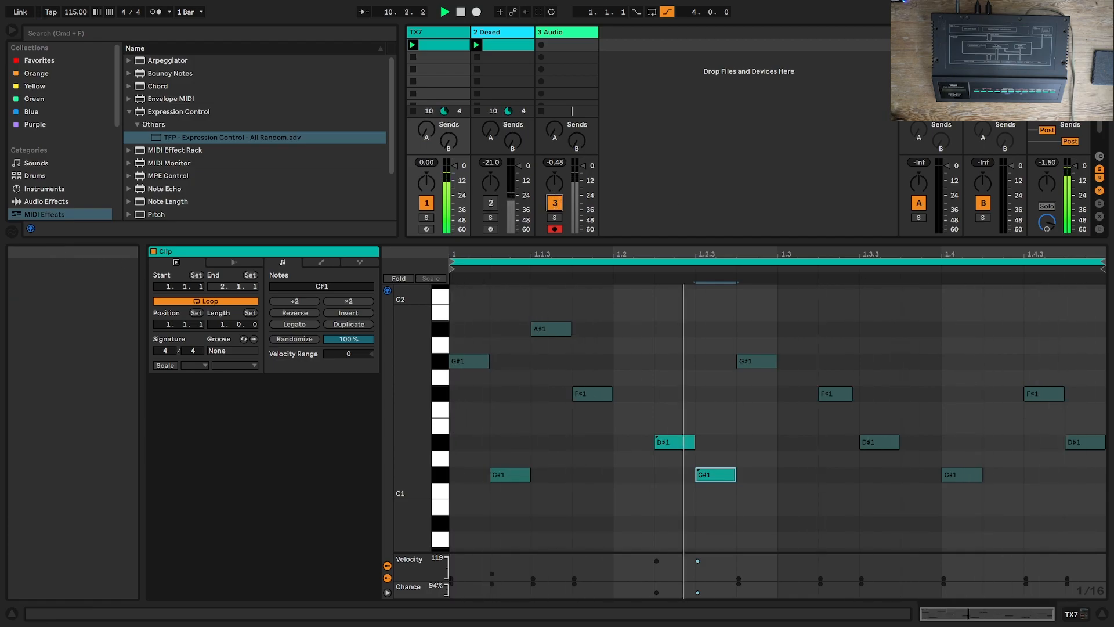
Step: Switch to the Arrangement View, return the TX7 track to its arrangement clips, and audition them from bar 1
key(Tab)
key(space)
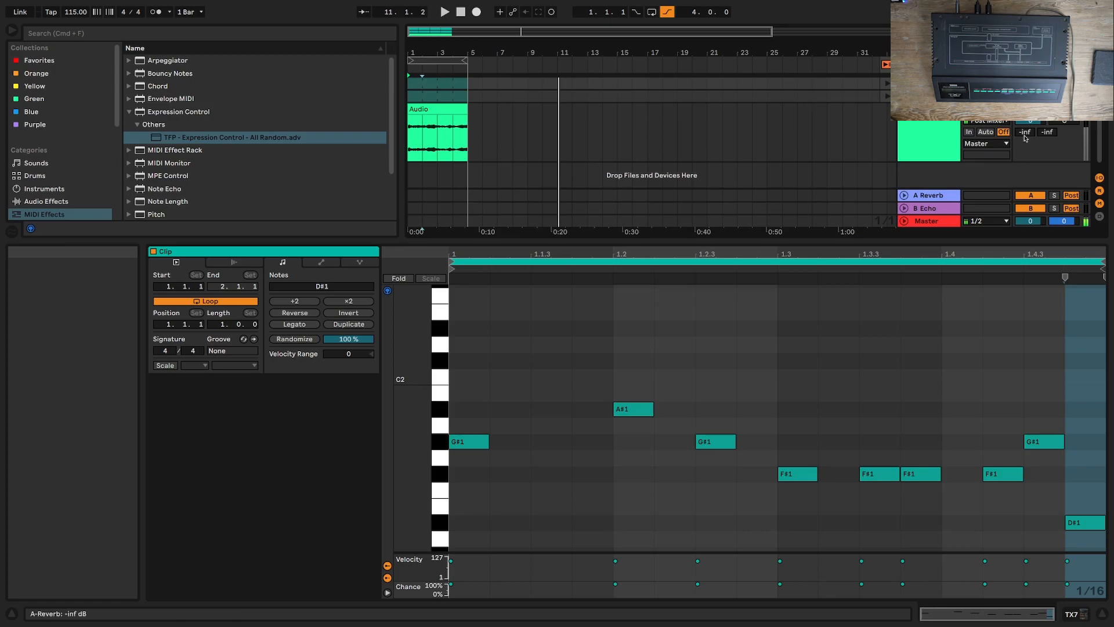
click(461, 11)
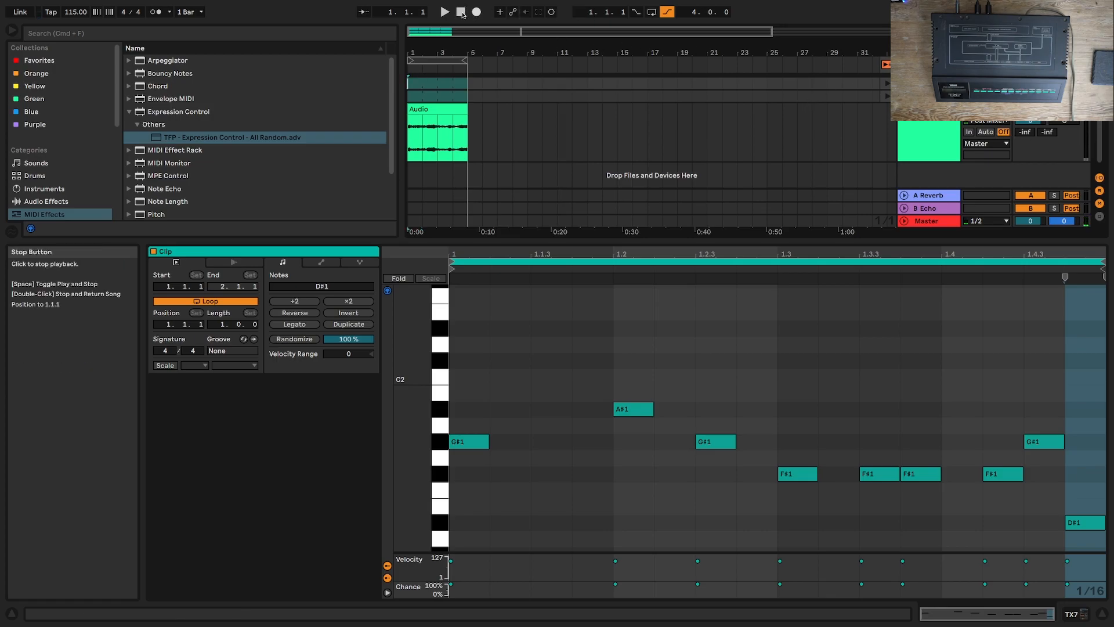
click(445, 12)
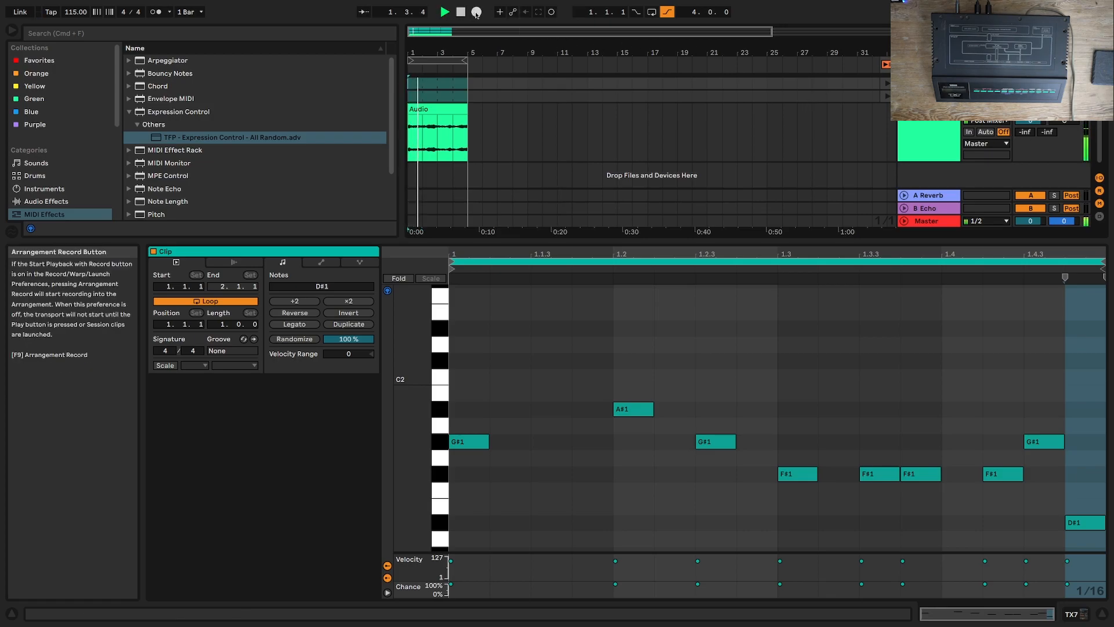
key(space)
double_click(430, 84)
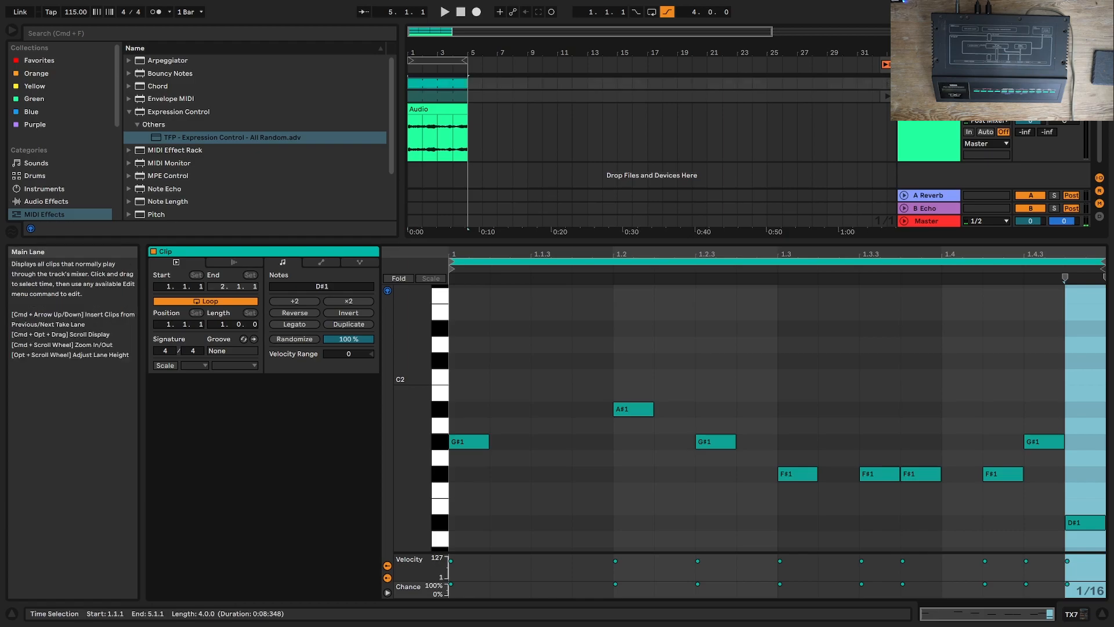
key(space)
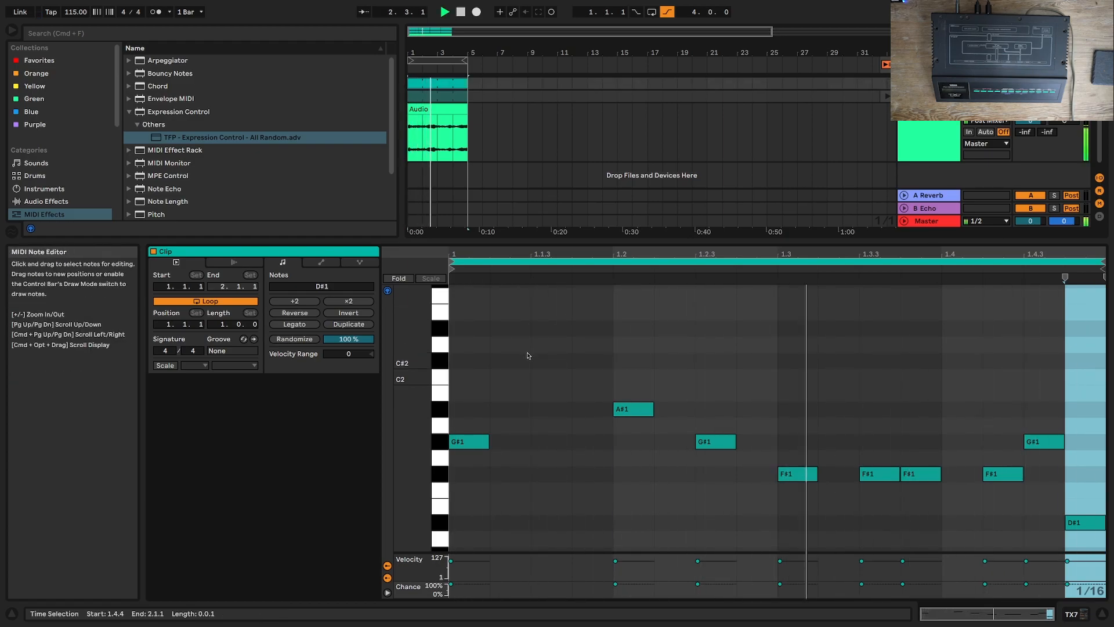
key(space)
Step: Set the velocity of all notes in the TX7 arrangement clip to 28 and their Velocity Range to +46, auditioning the change
key(super+a)
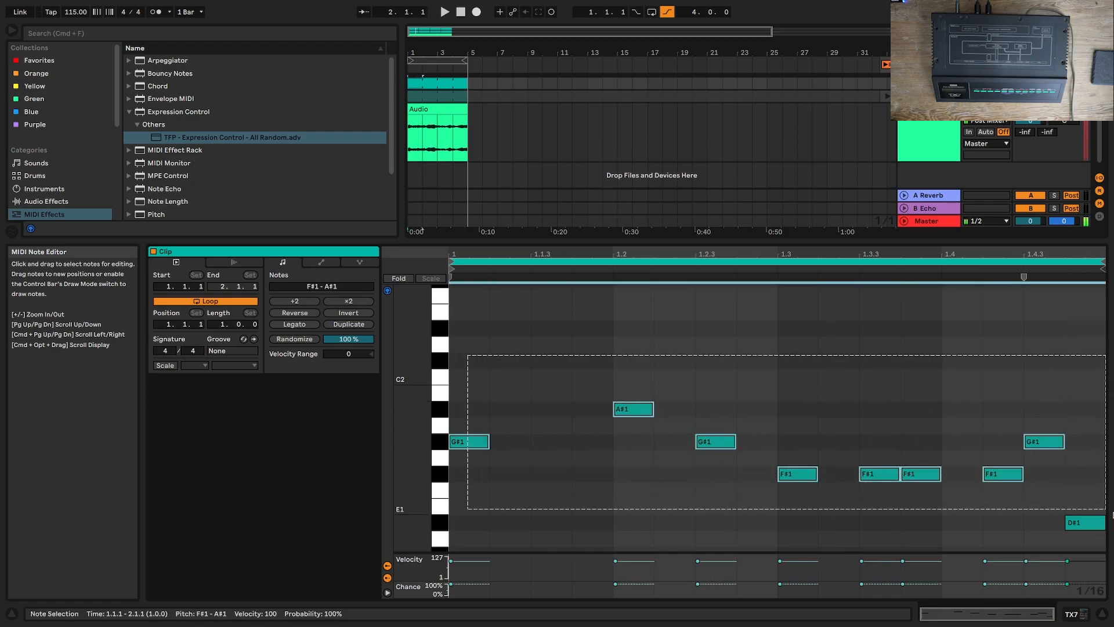
drag(459, 561, 460, 576)
key(space)
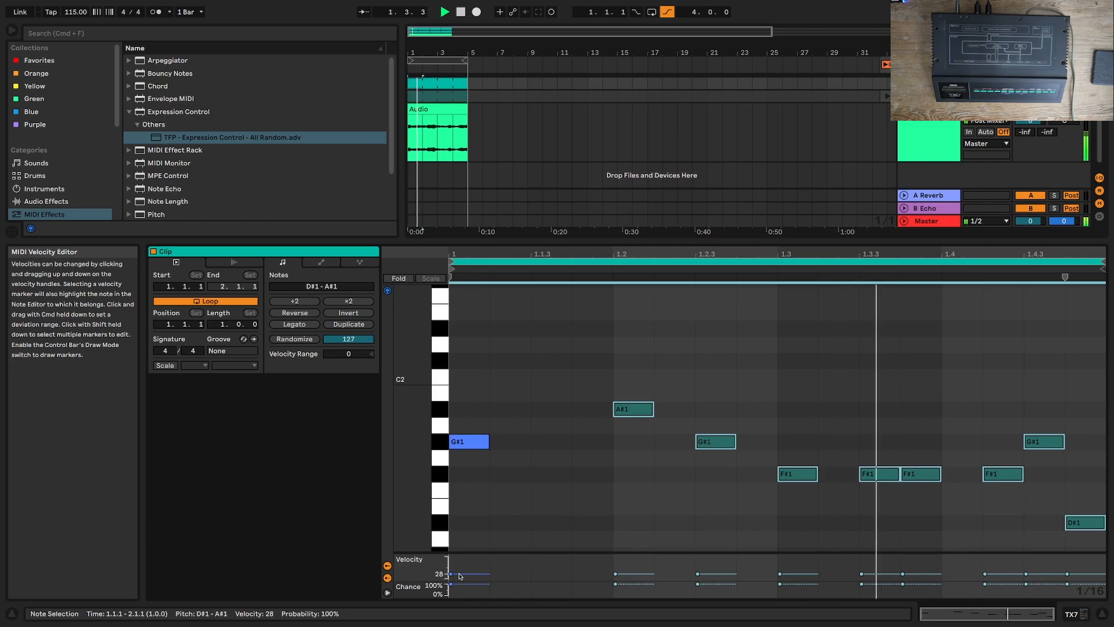
drag(351, 355, 350, 328)
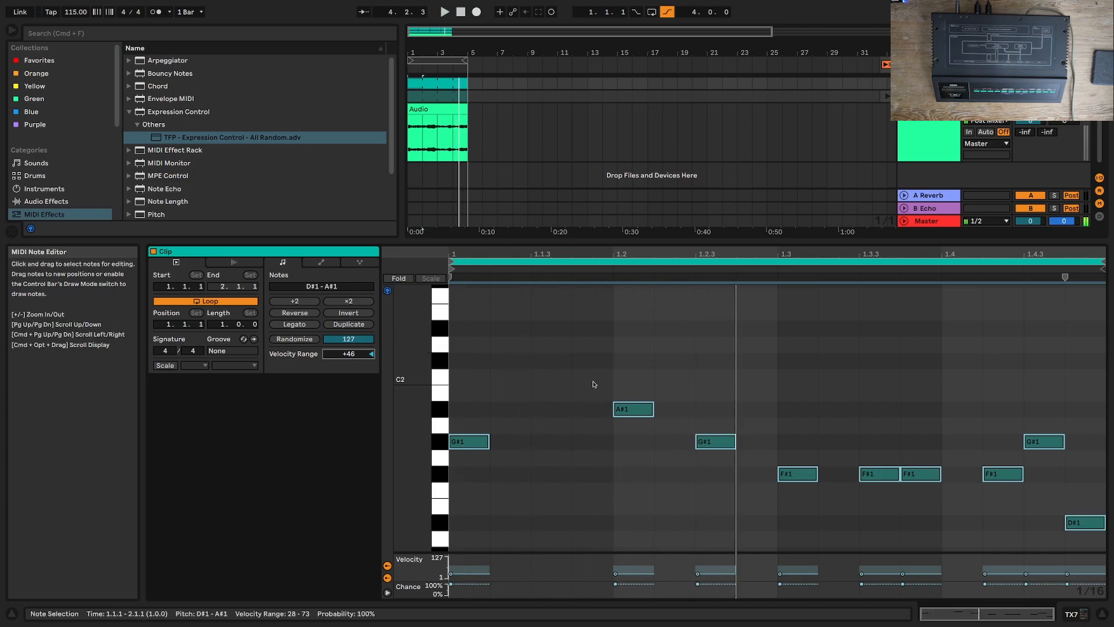
key(space)
Step: Lower the A#1 note at 1.2 in the TX7 arrangement clip by a semitone to A1 and play the result
drag(594, 383, 674, 404)
key(Down)
key(space)
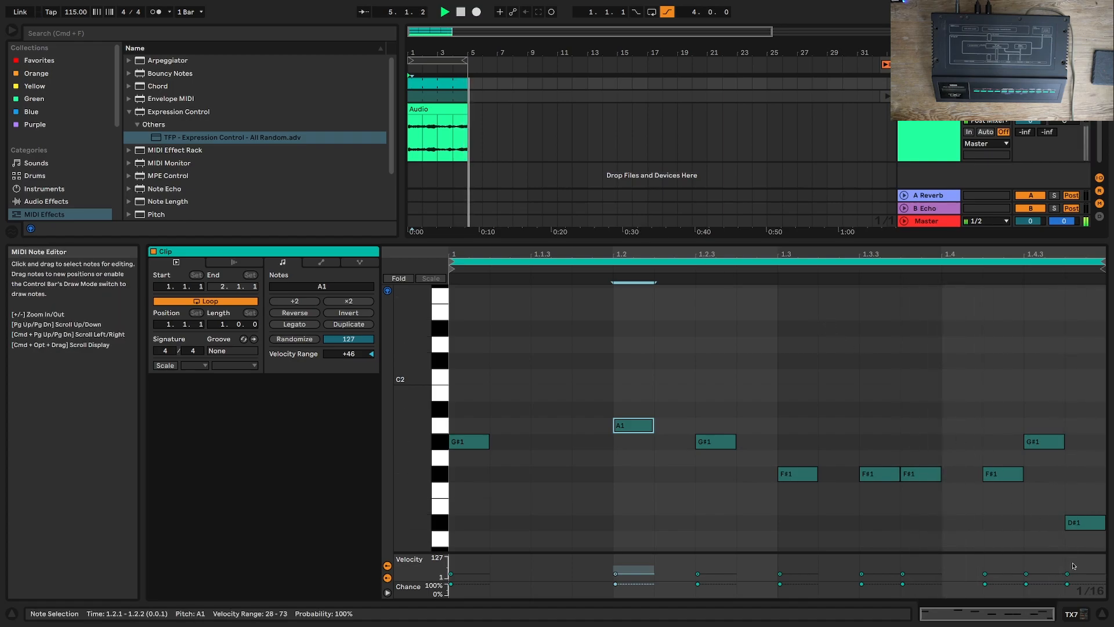
Step: Select the notes from F#1 to A1 and adjust their Velocity Range to +67 during playback
drag(1099, 493, 406, 373)
drag(350, 352, 351, 355)
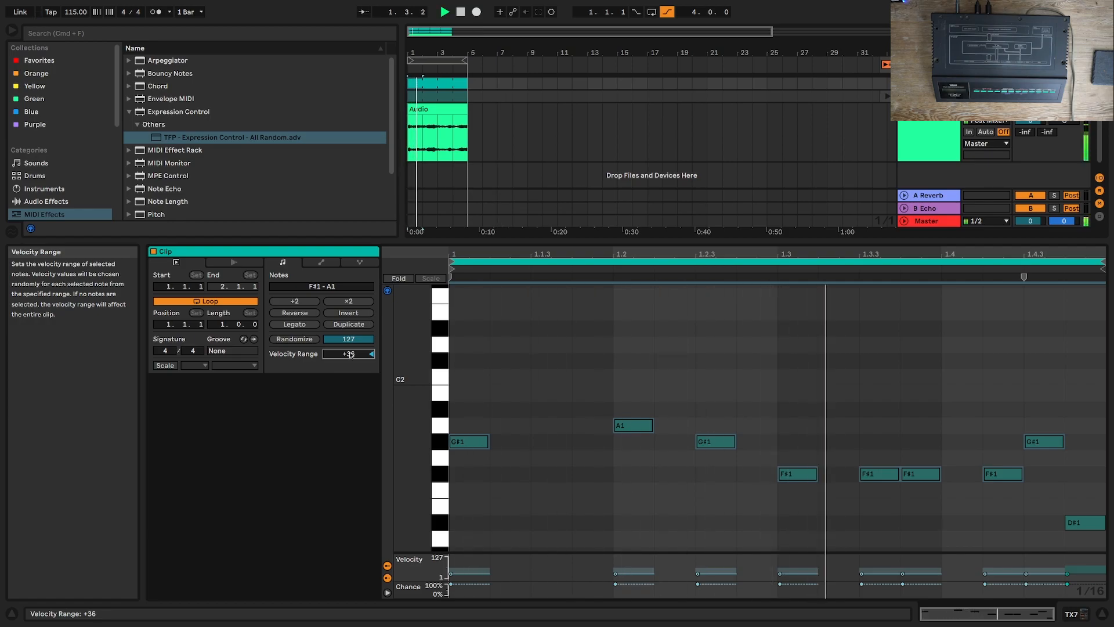
drag(350, 357, 349, 358)
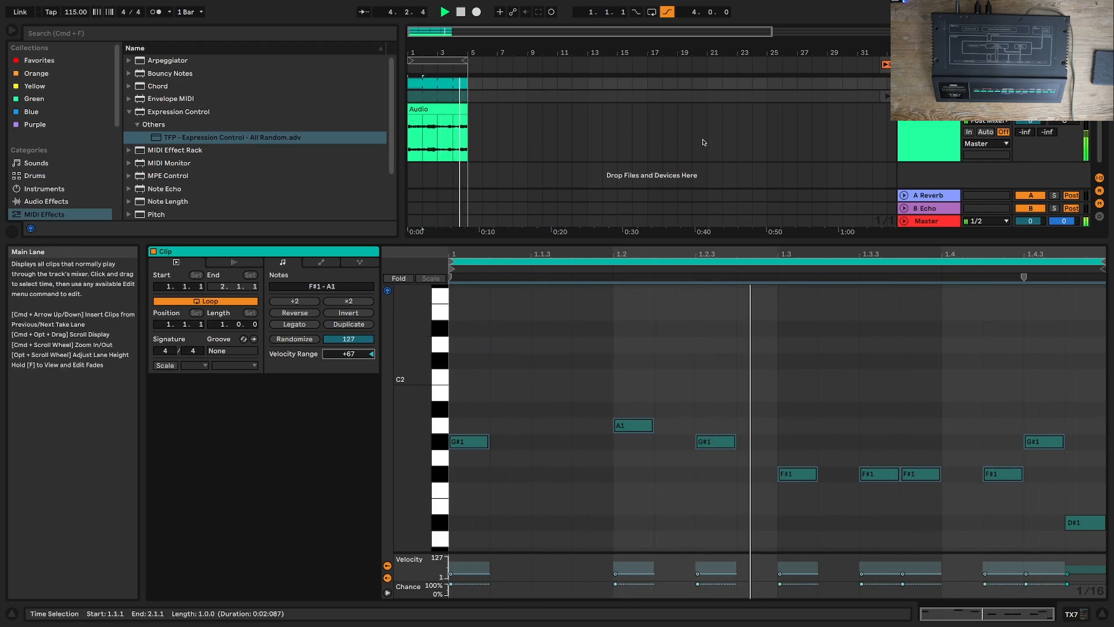
key(space)
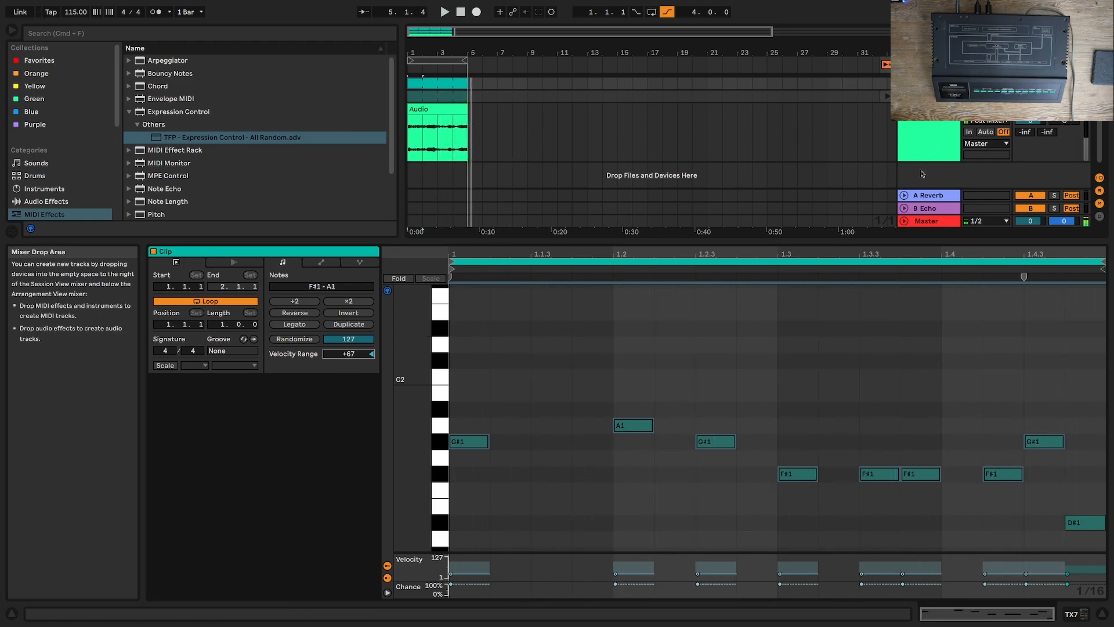
Step: Insert a new MIDI track after the audio track, and open the Dexed plug-in window on the Dexed track
right_click(923, 172)
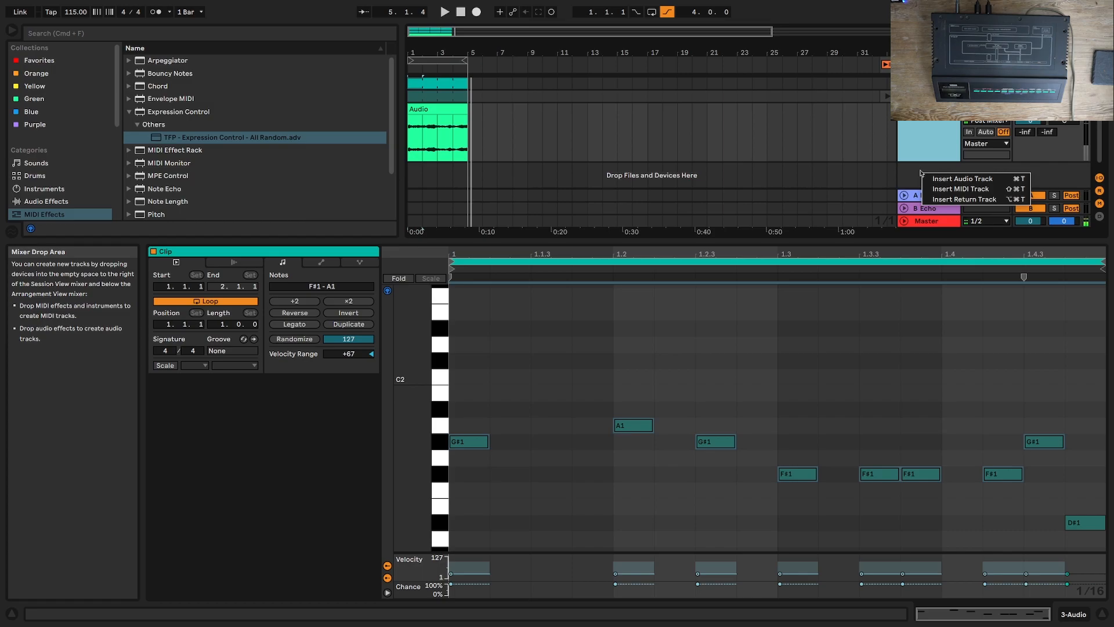
click(943, 189)
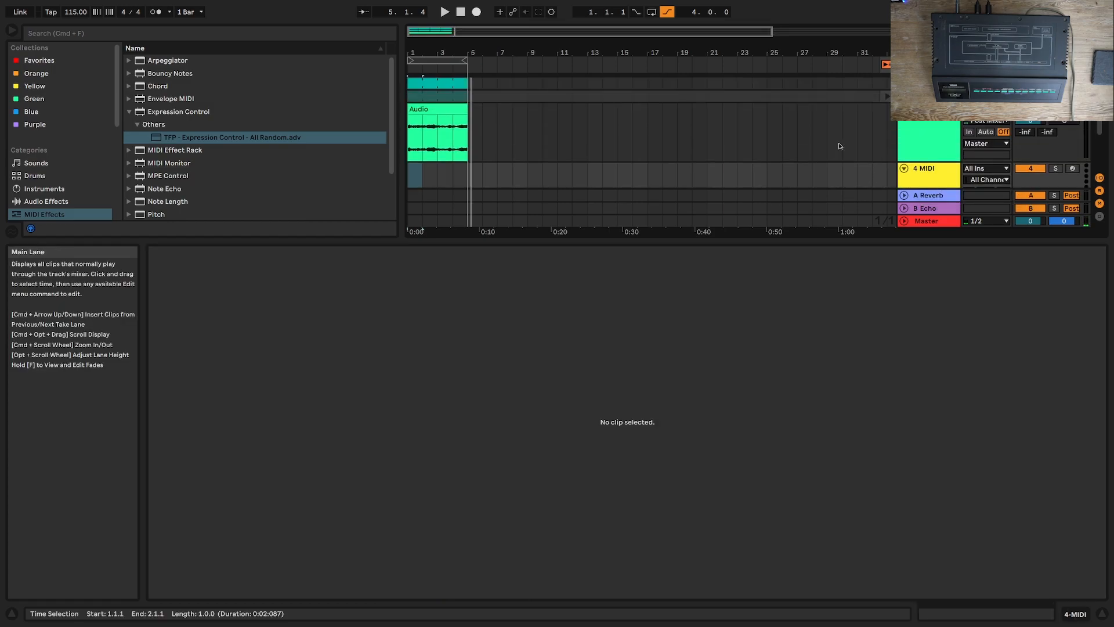
click(928, 84)
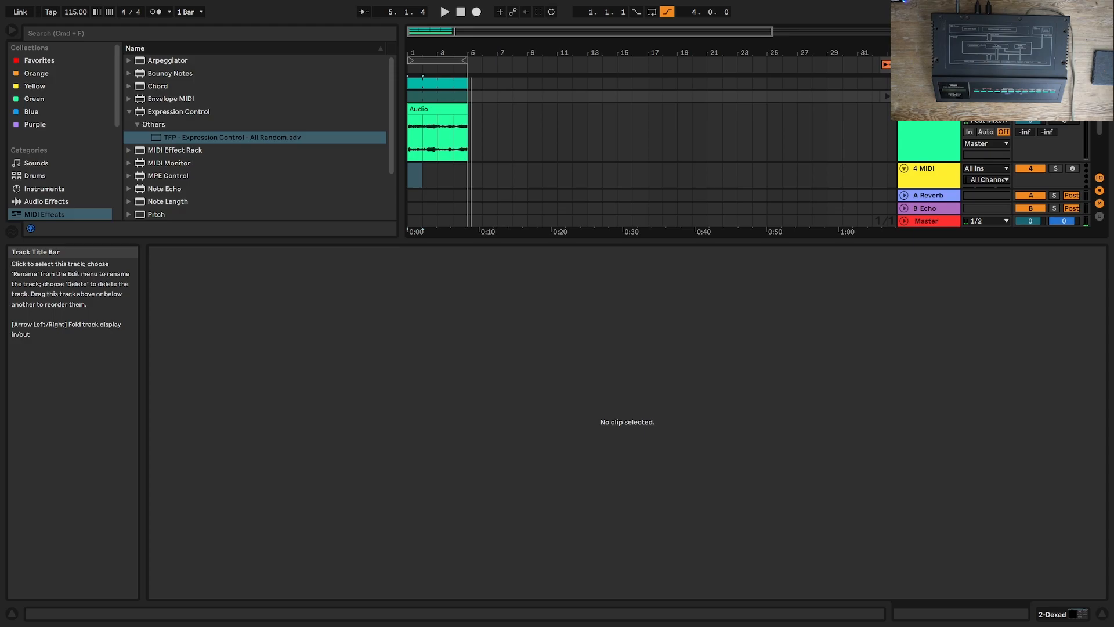
click(1083, 614)
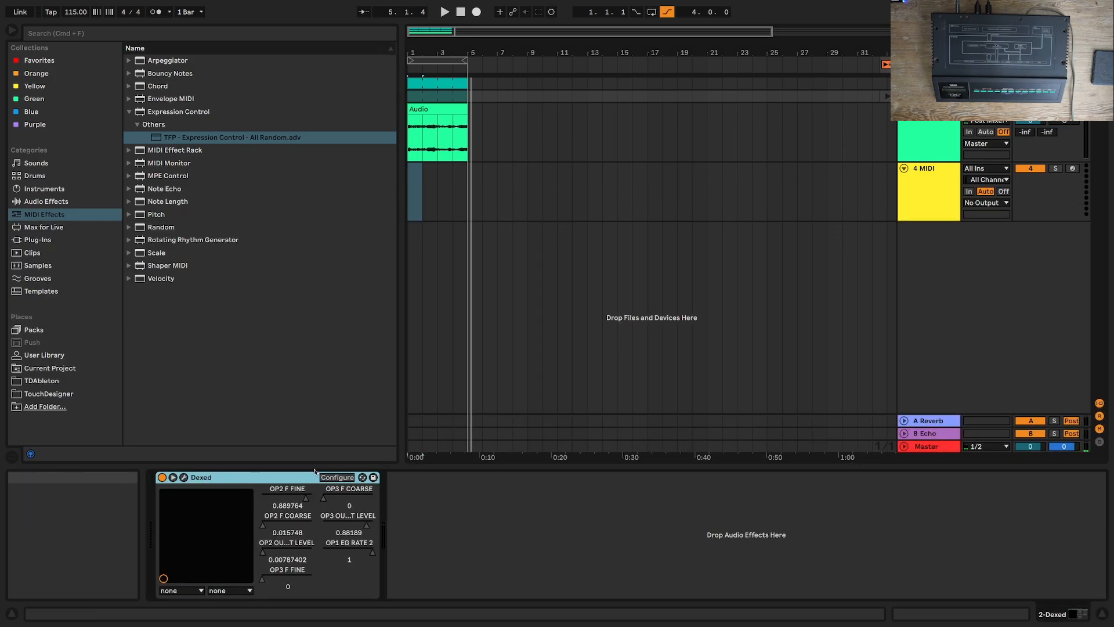
click(184, 477)
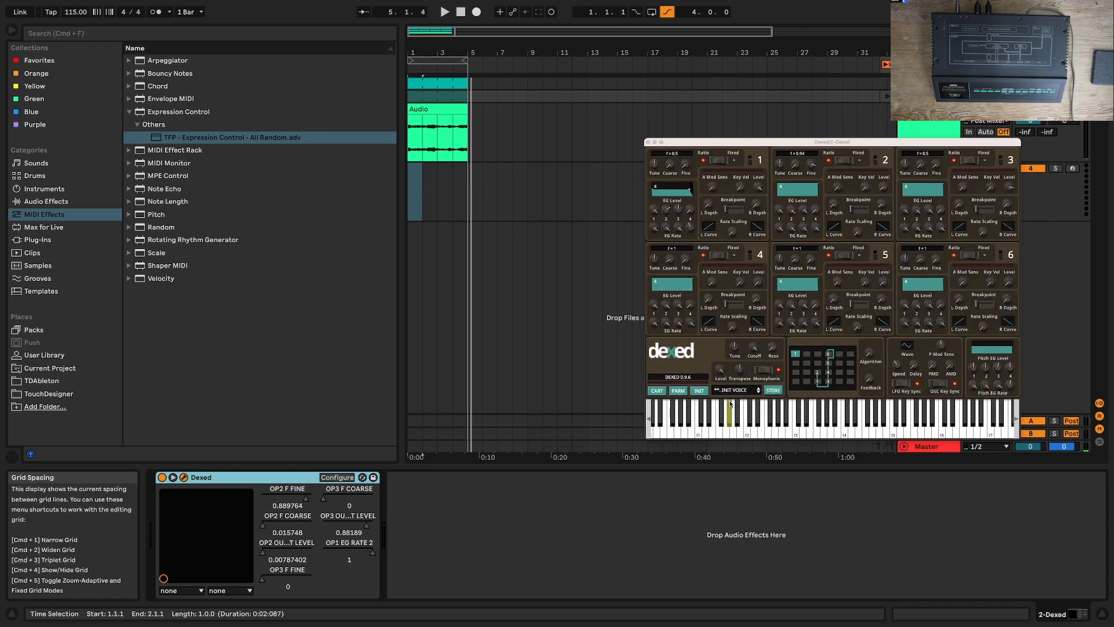
Step: Reset Dexed to its init voice, arm the TX7 track, and send the current program to the DX7
click(701, 391)
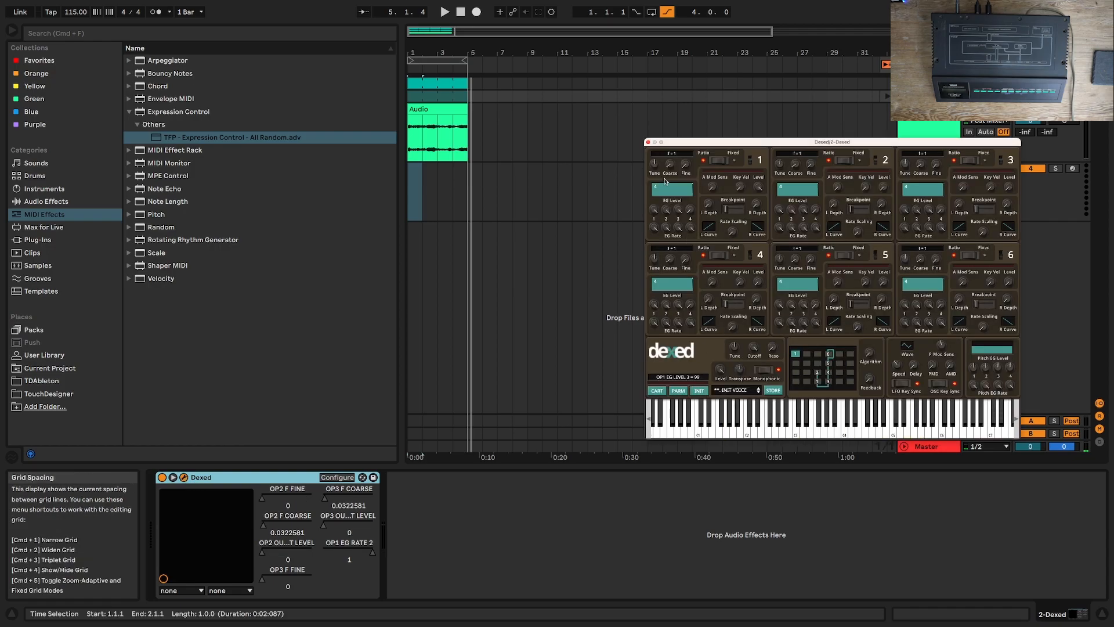
right_click(667, 201)
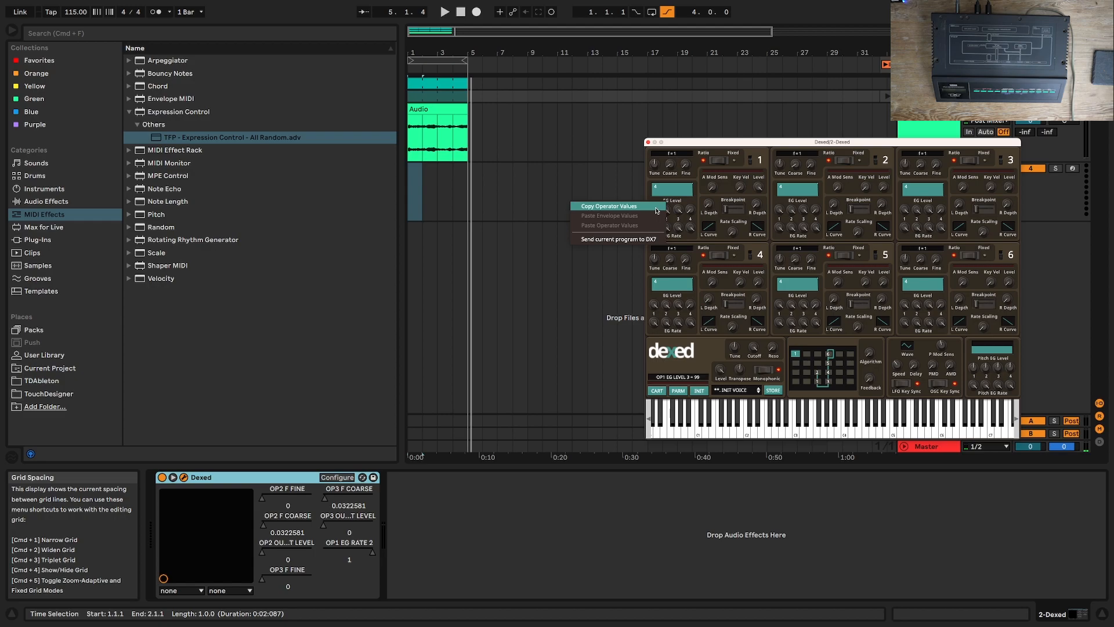
click(657, 207)
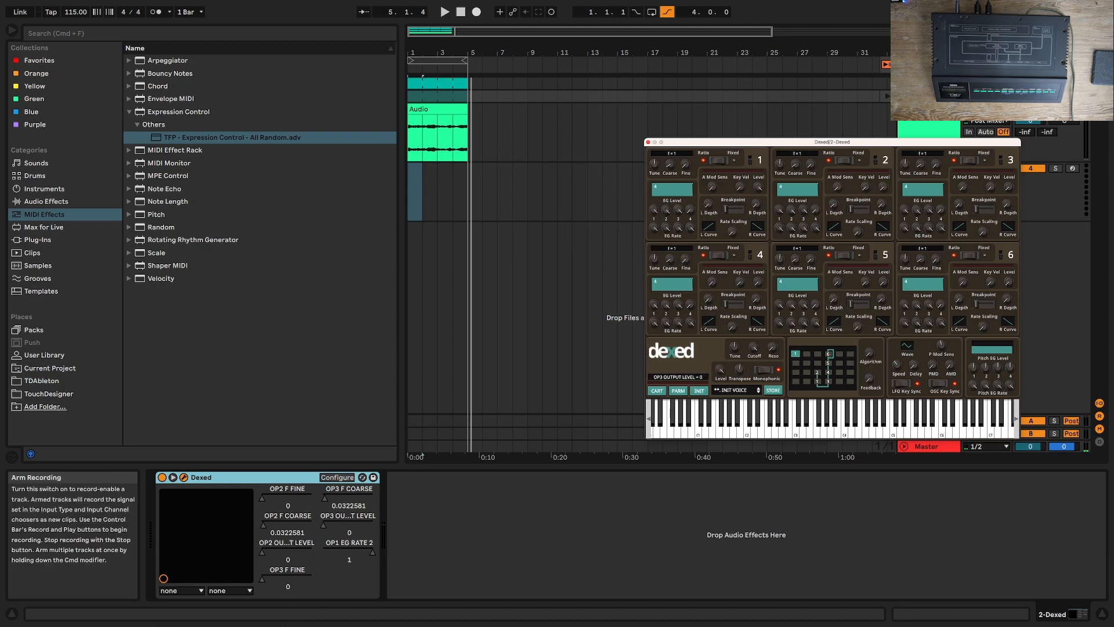
click(1072, 83)
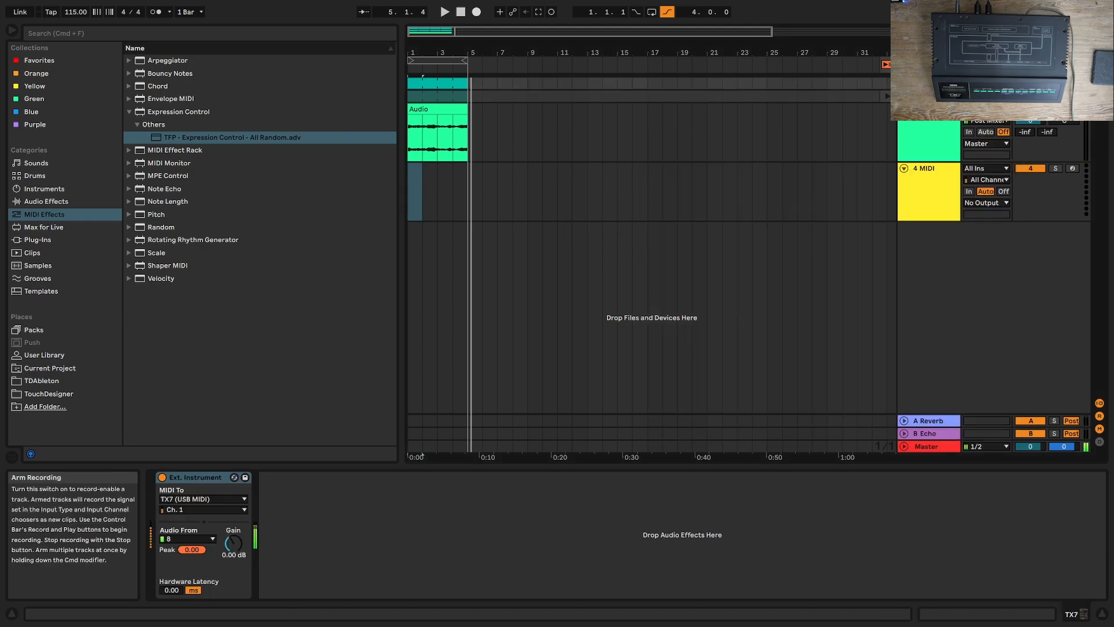
click(928, 97)
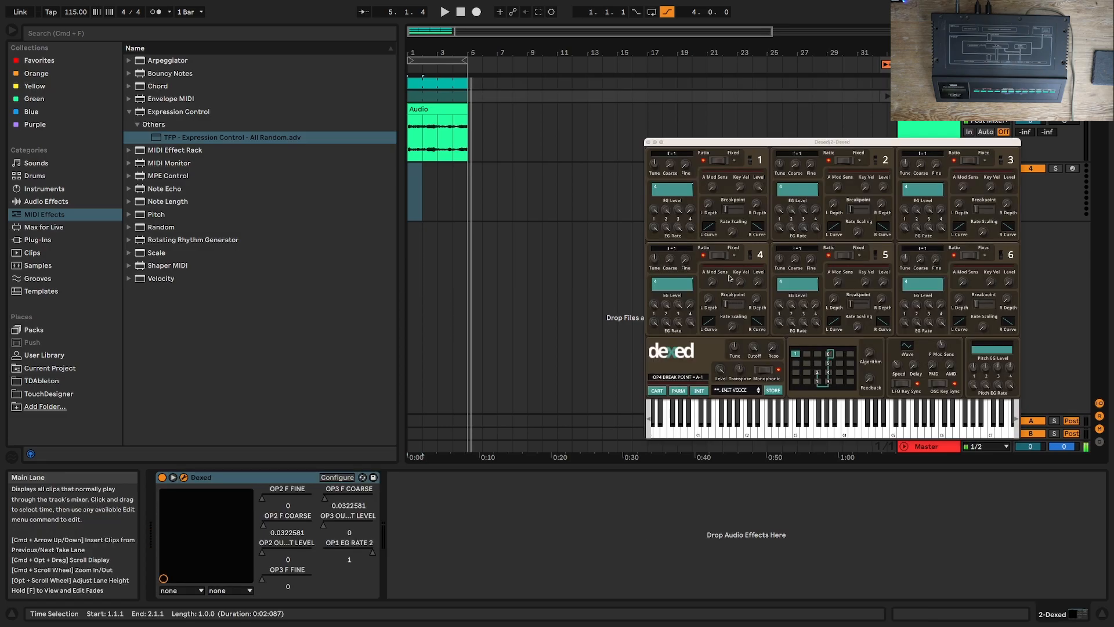
right_click(703, 196)
click(680, 233)
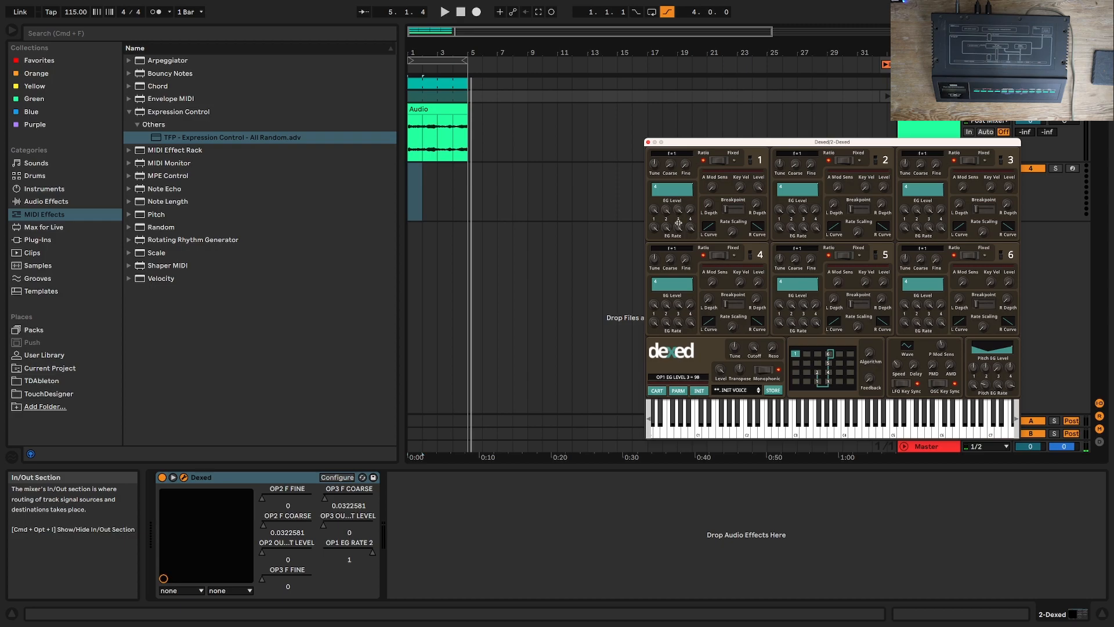
Step: Shape operator 1's envelope in Dexed into a short decay with OP1 EG Rate 2 at about 0.49, and close the plug-in window
drag(678, 213, 676, 365)
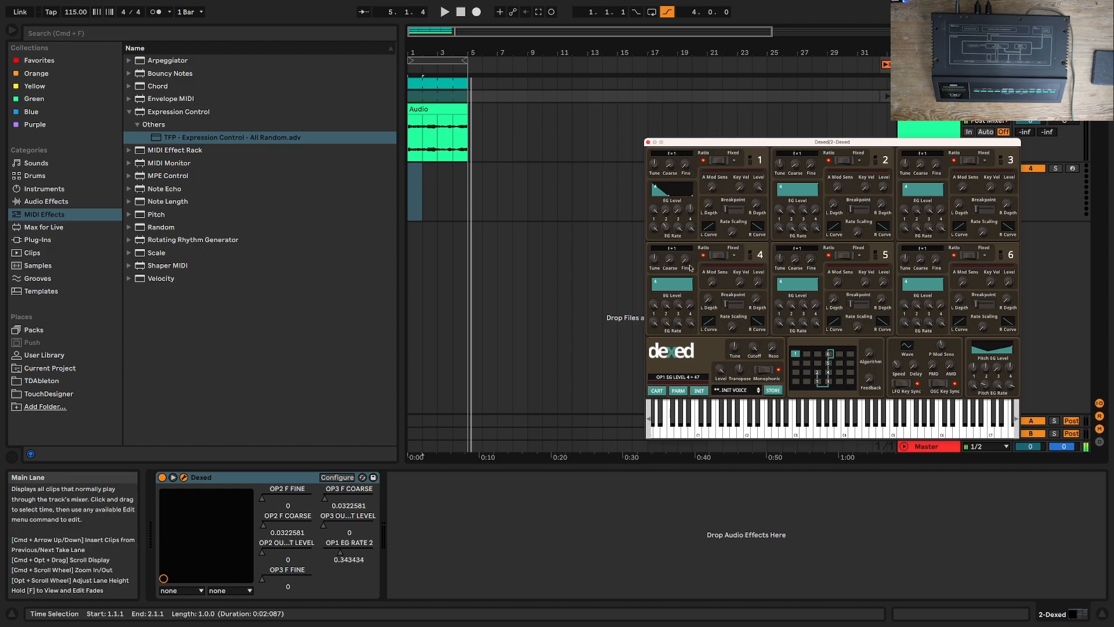
key(space)
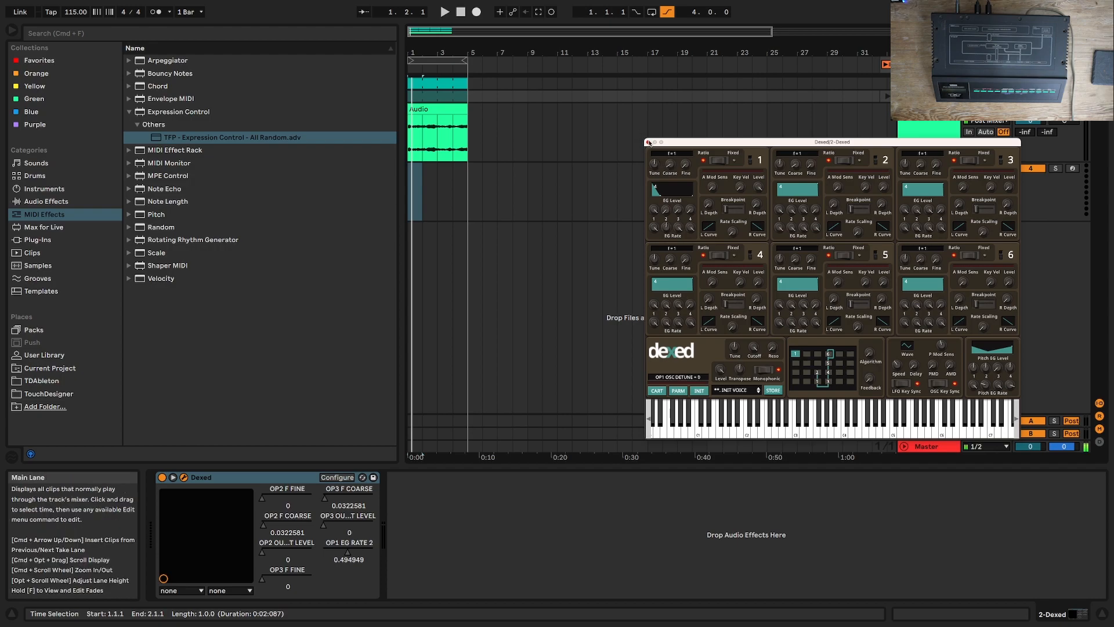
click(648, 142)
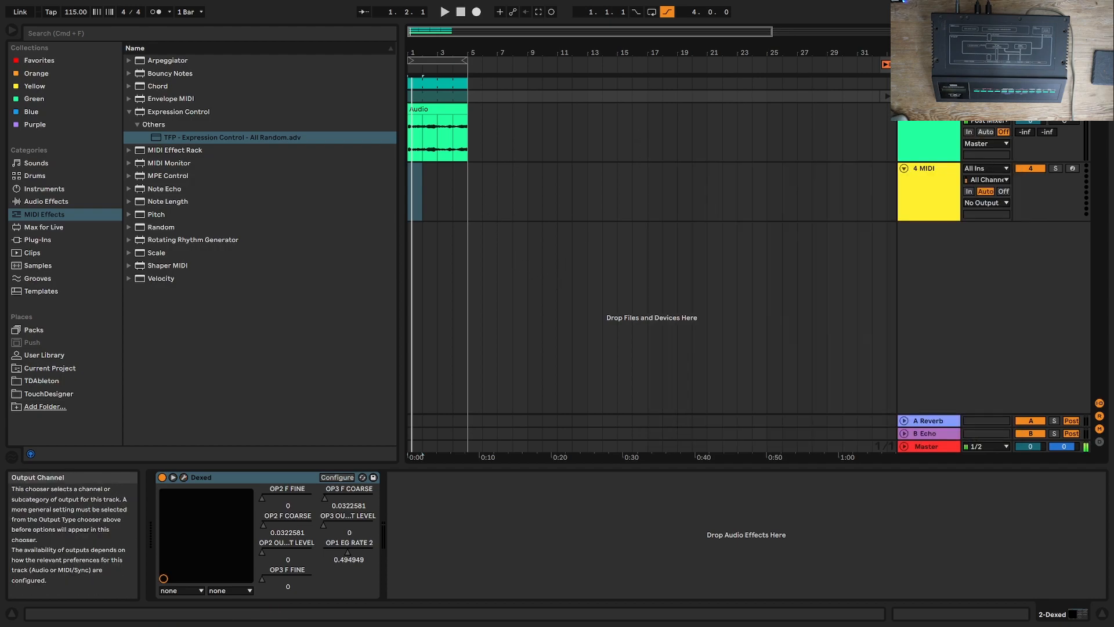
Step: Add Drum Buss to the TX7 track with 20% Drive, 29% Crunch and 40% Boom, and enable its compressor
click(930, 82)
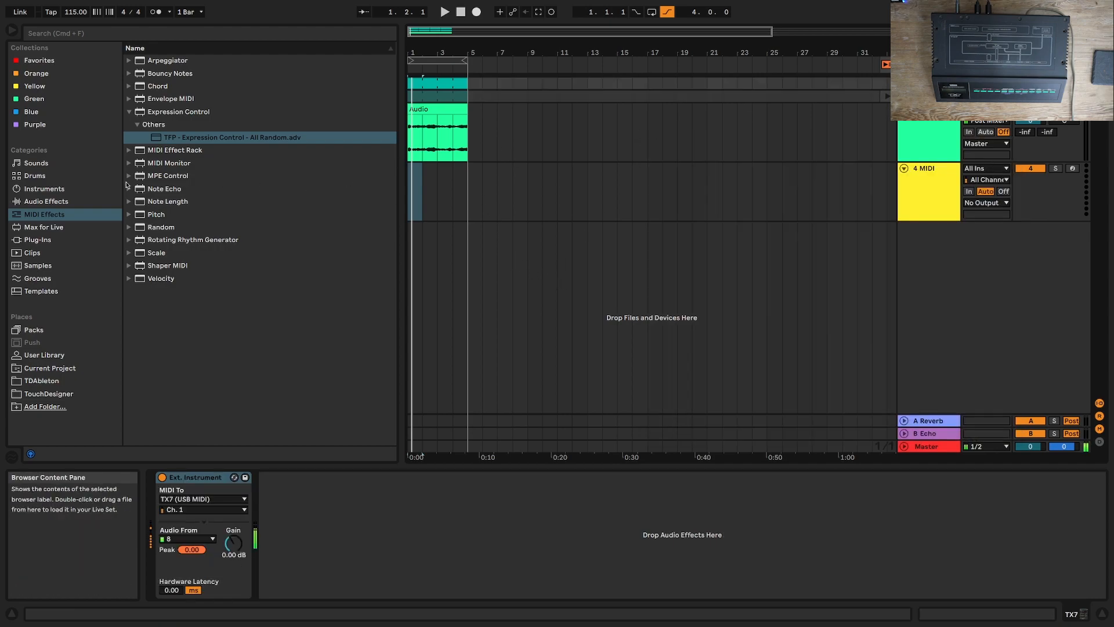
click(40, 201)
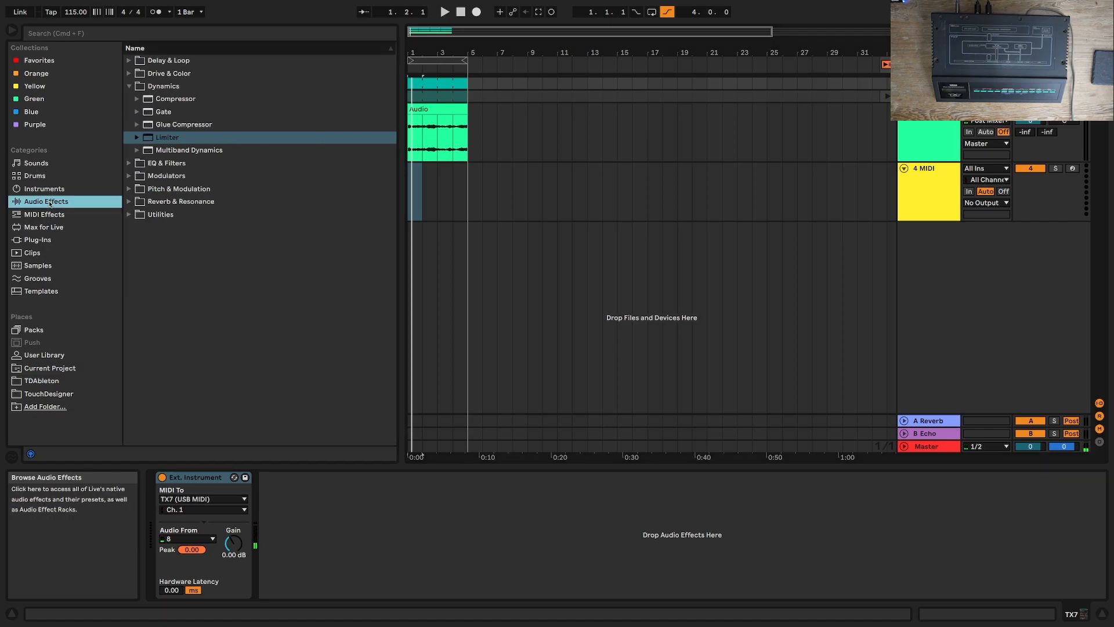
click(129, 74)
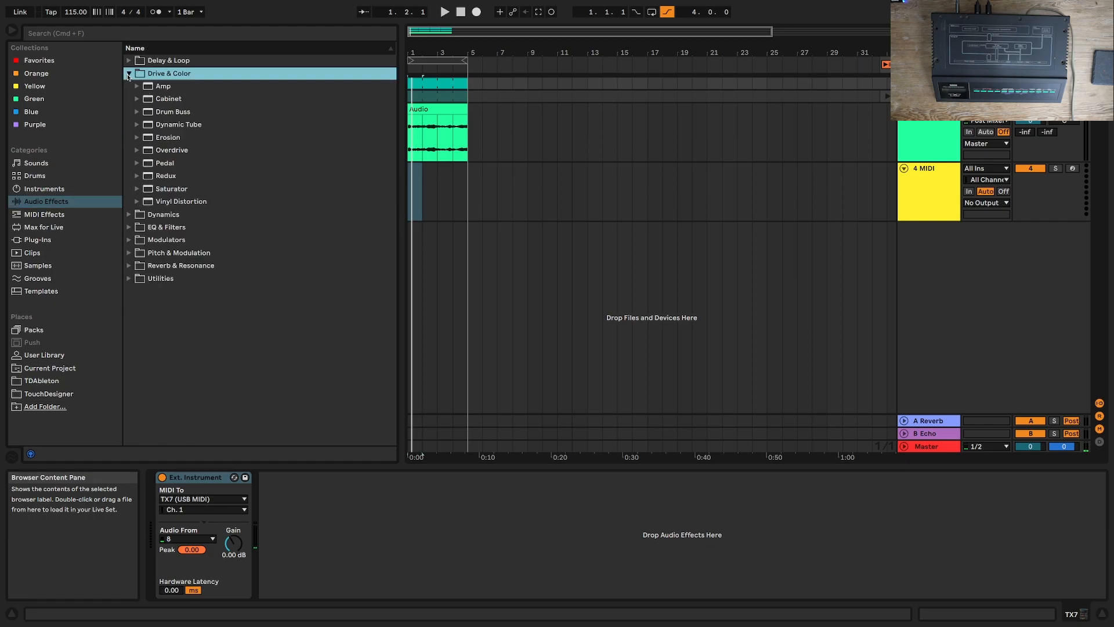
double_click(174, 111)
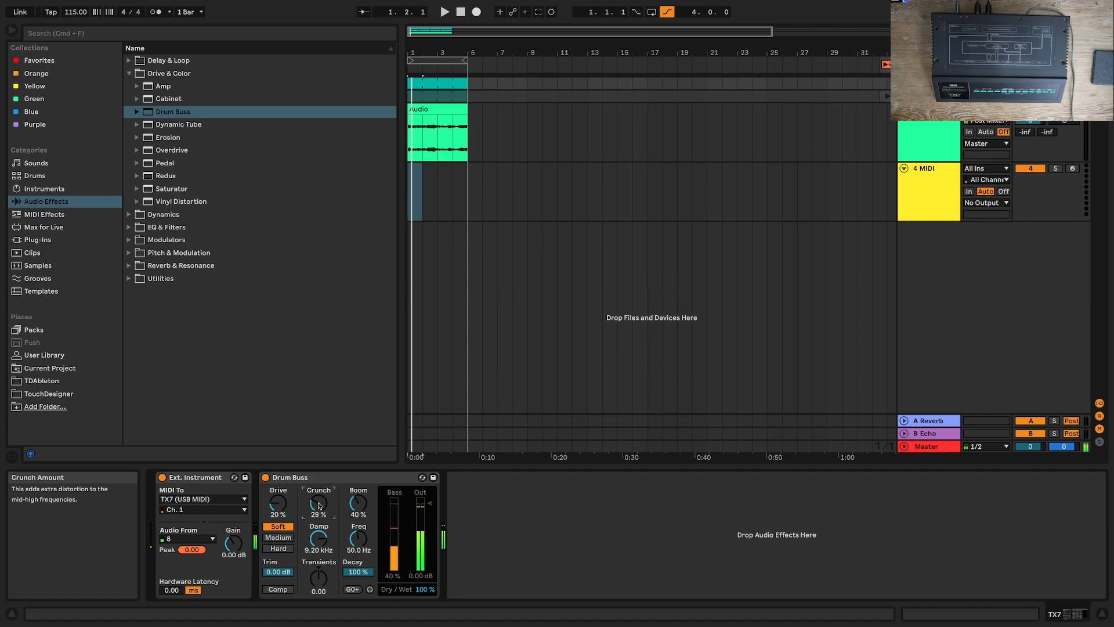
click(278, 589)
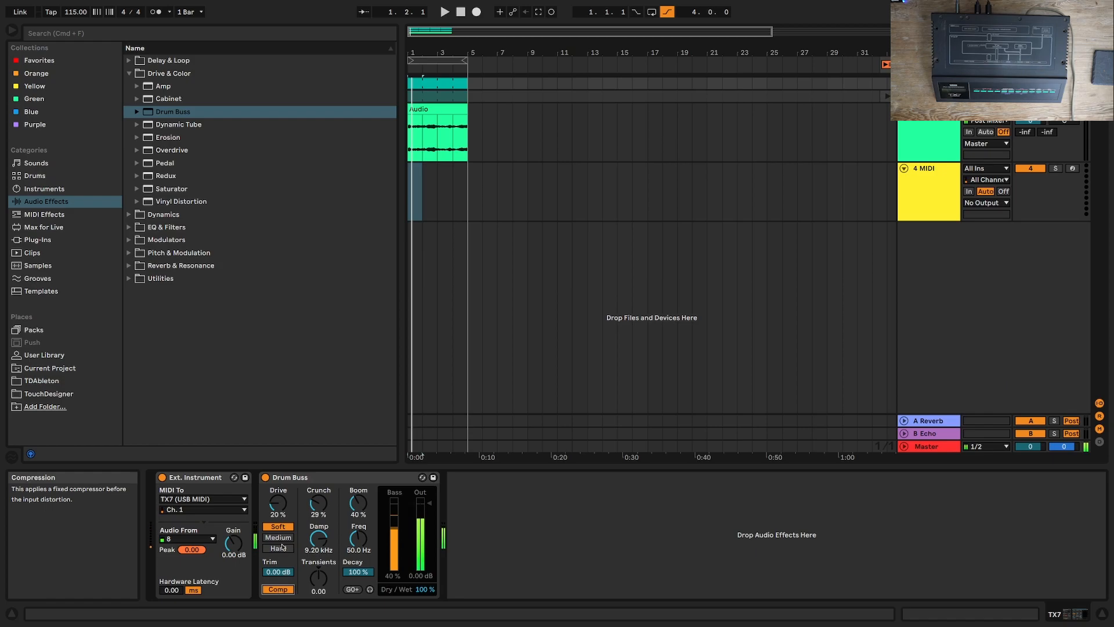
Step: Set the Drum Buss Crunch to 12% and open the Dexed plug-in window on the Dexed track
click(323, 505)
drag(332, 505, 332, 507)
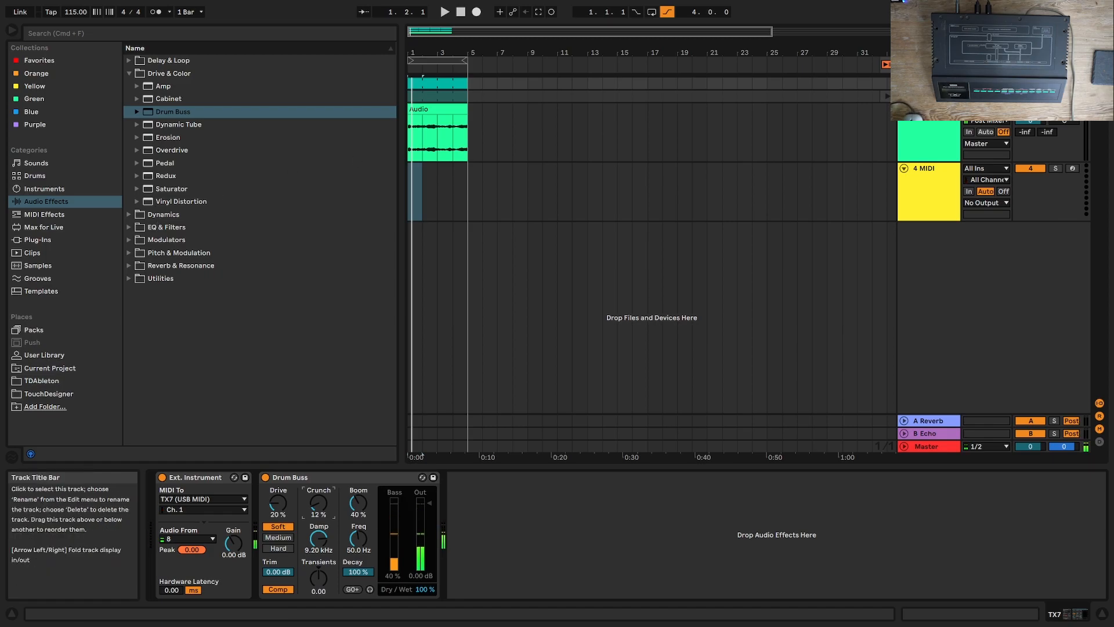
click(929, 96)
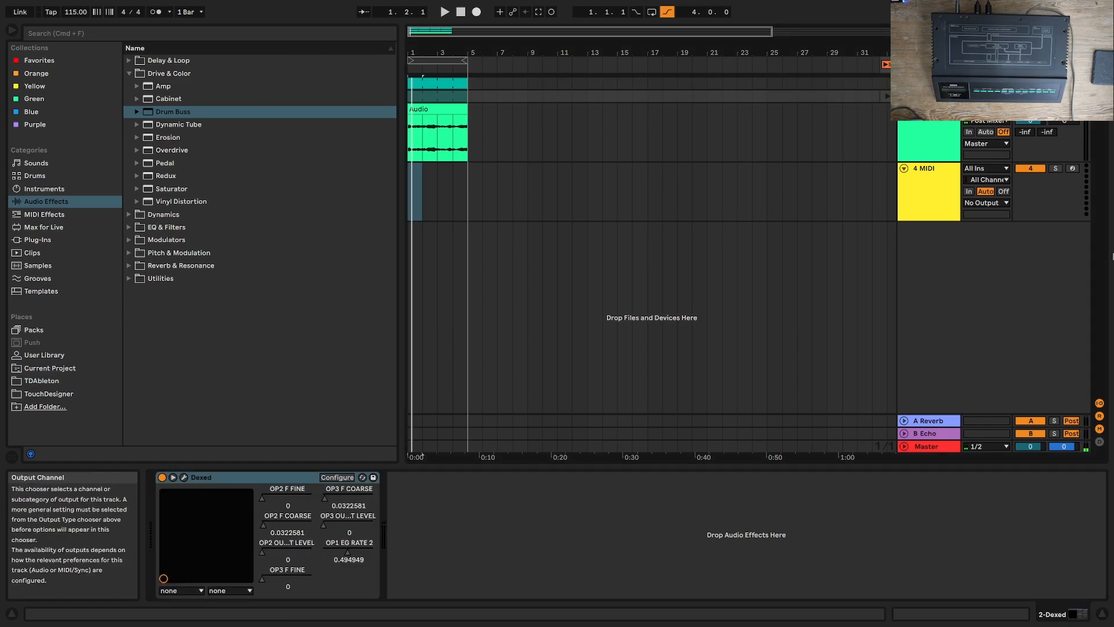
click(680, 561)
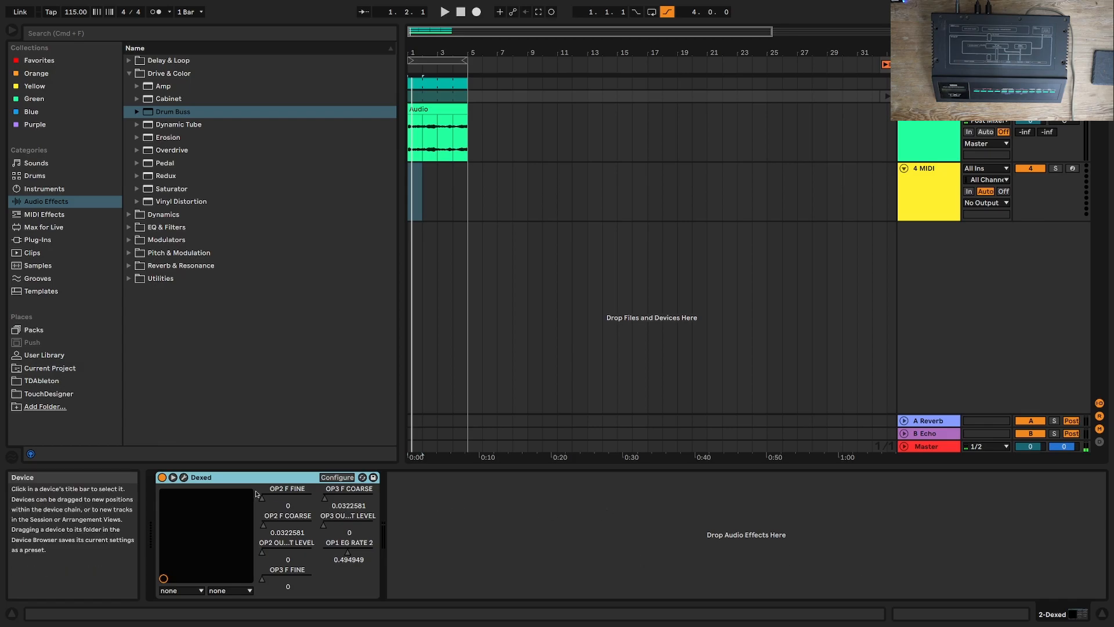
click(184, 476)
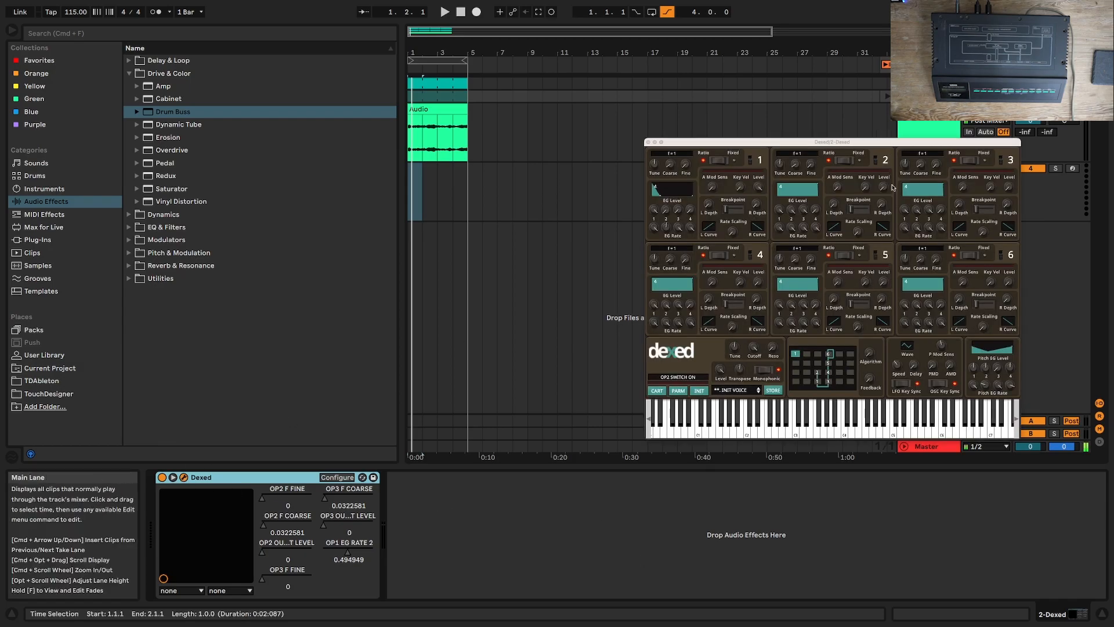
Step: Raise operator 2's output level in Dexed to about 0.79 and shorten its envelope decay with EG Rate 2
drag(883, 186, 879, 119)
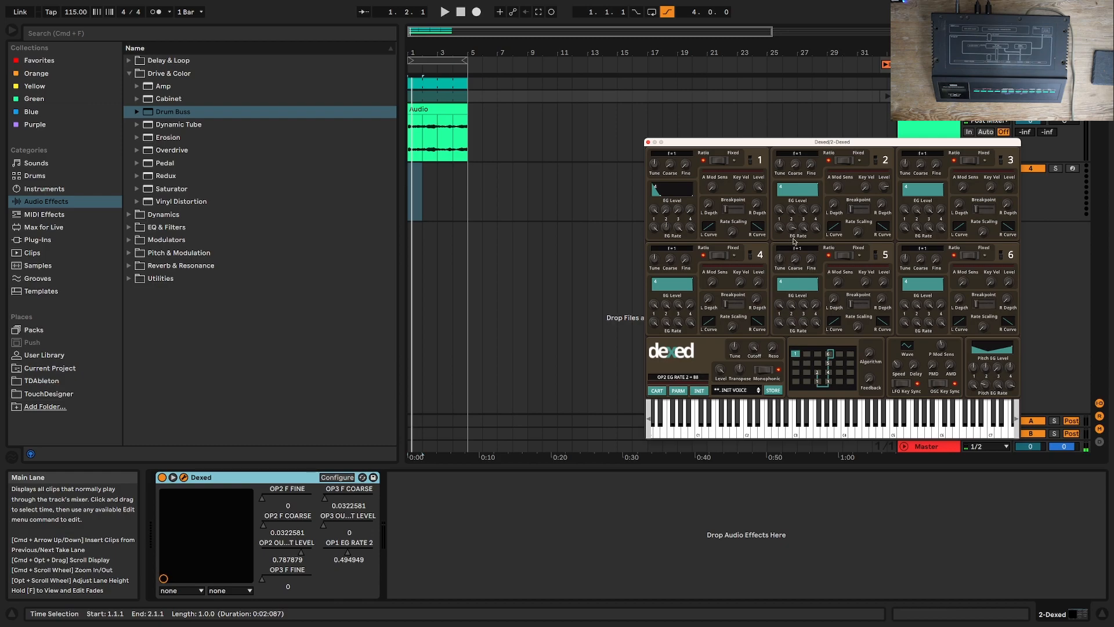
drag(802, 210, 812, 358)
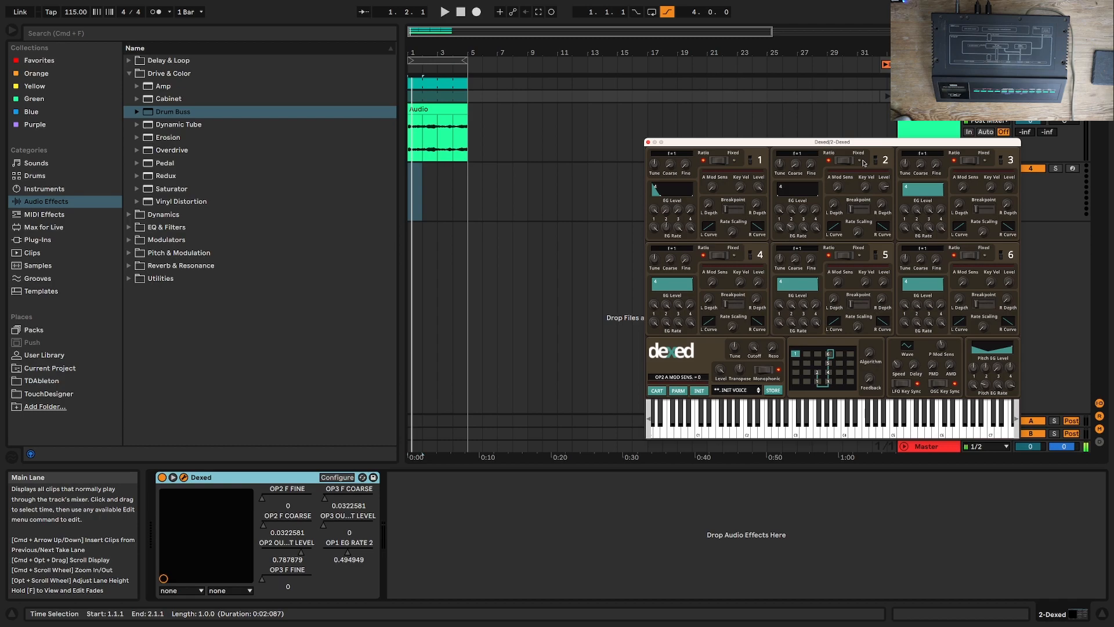
drag(864, 192, 858, 181)
Step: Try a fixed frequency on operator 2, and return it to ratio mode with the coarse frequency at 0 for f = 0.5
drag(797, 170, 798, 138)
click(844, 159)
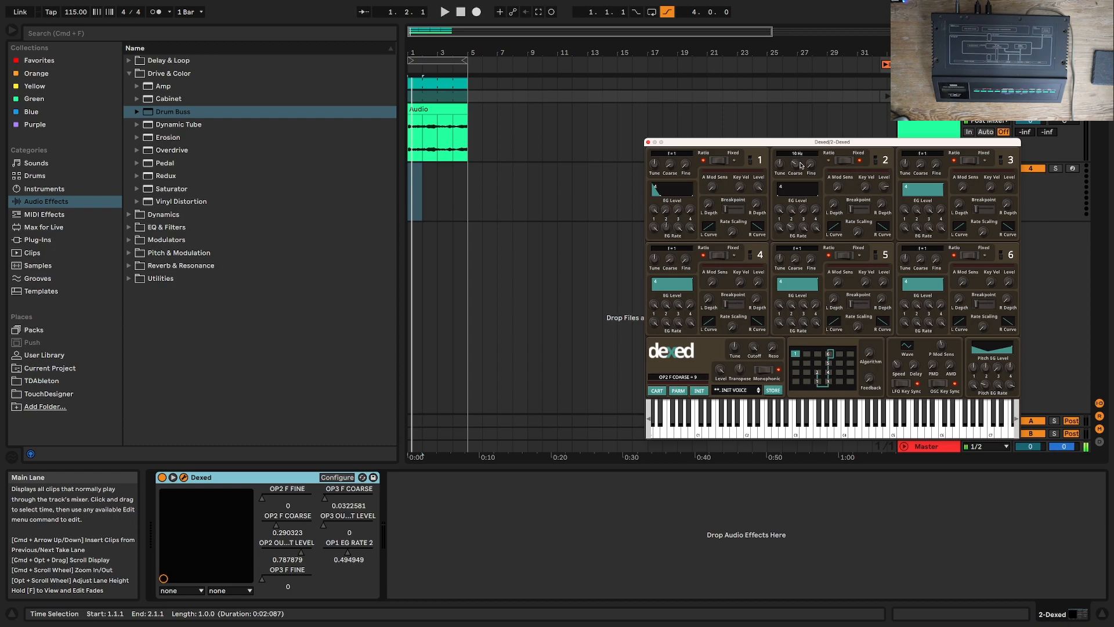
drag(794, 166, 801, 225)
click(837, 166)
Step: Readjust operator 2's EG Rate 2, set its output level to about 0.33, and close the Dexed window
drag(882, 188, 884, 152)
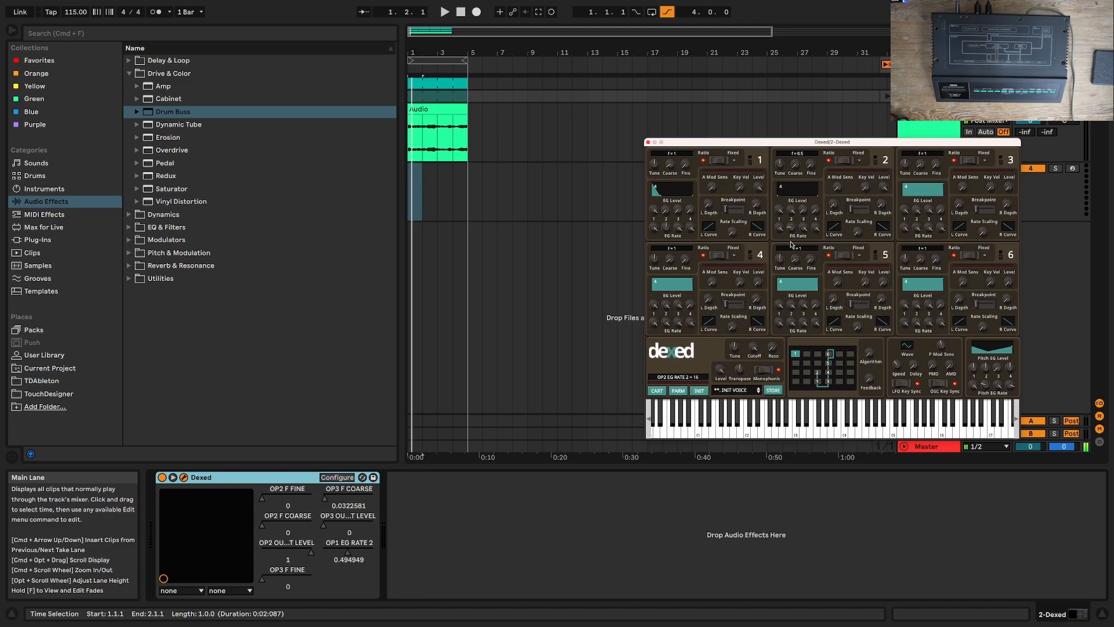
drag(794, 216, 794, 216)
drag(889, 183, 873, 259)
click(648, 141)
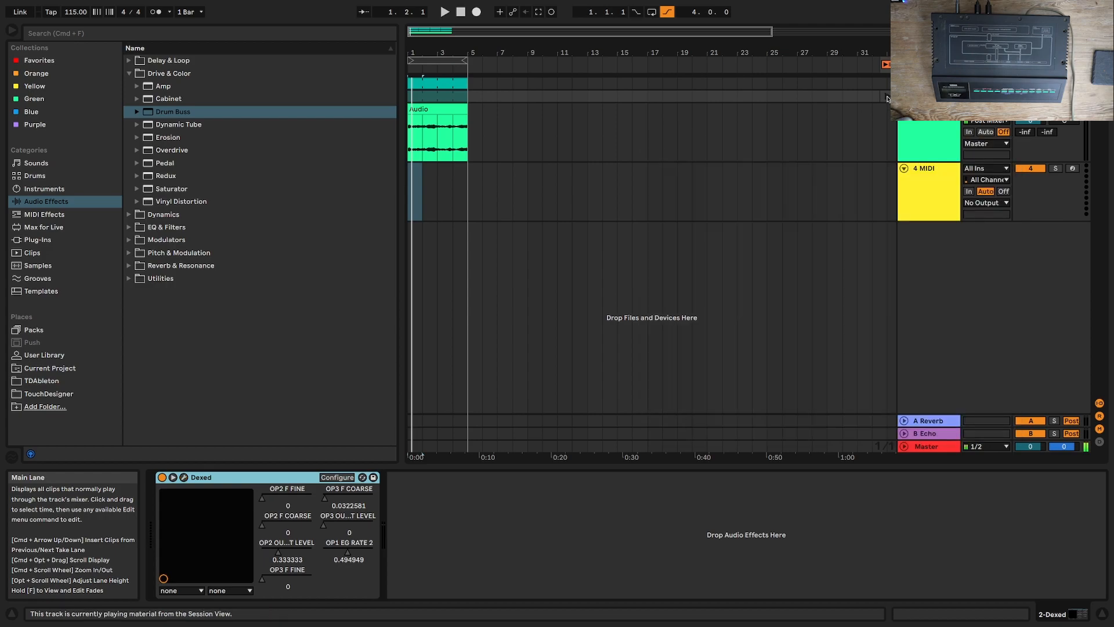
Step: Add OP1 F COARSE and OP1 F FINE to Dexed's configured parameters, with coarse at 0 and fine at about 0.49
click(928, 83)
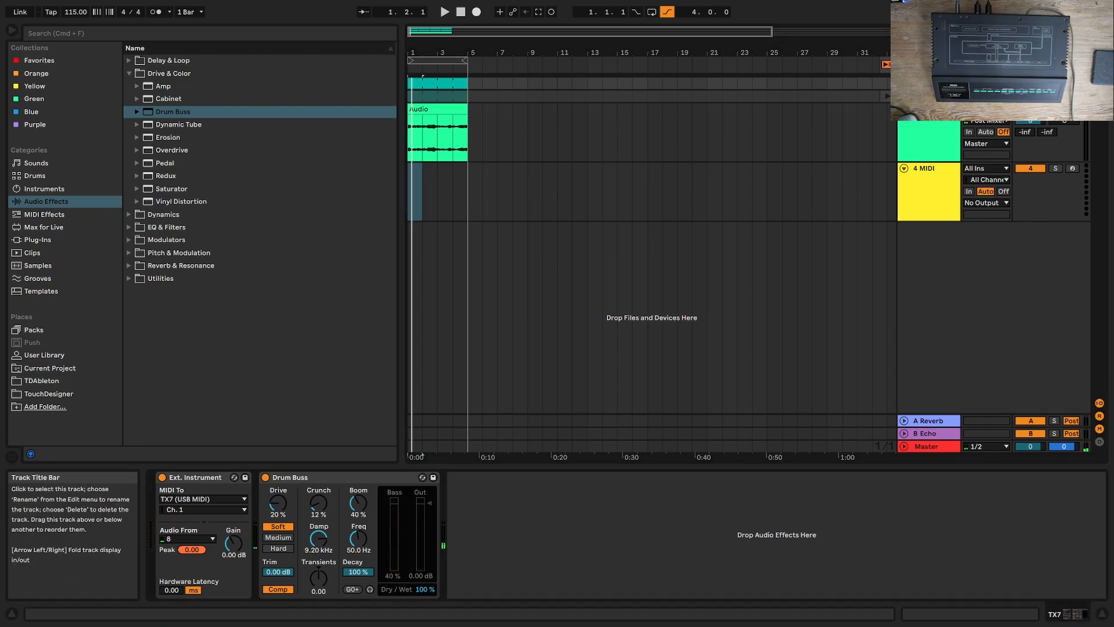
click(929, 96)
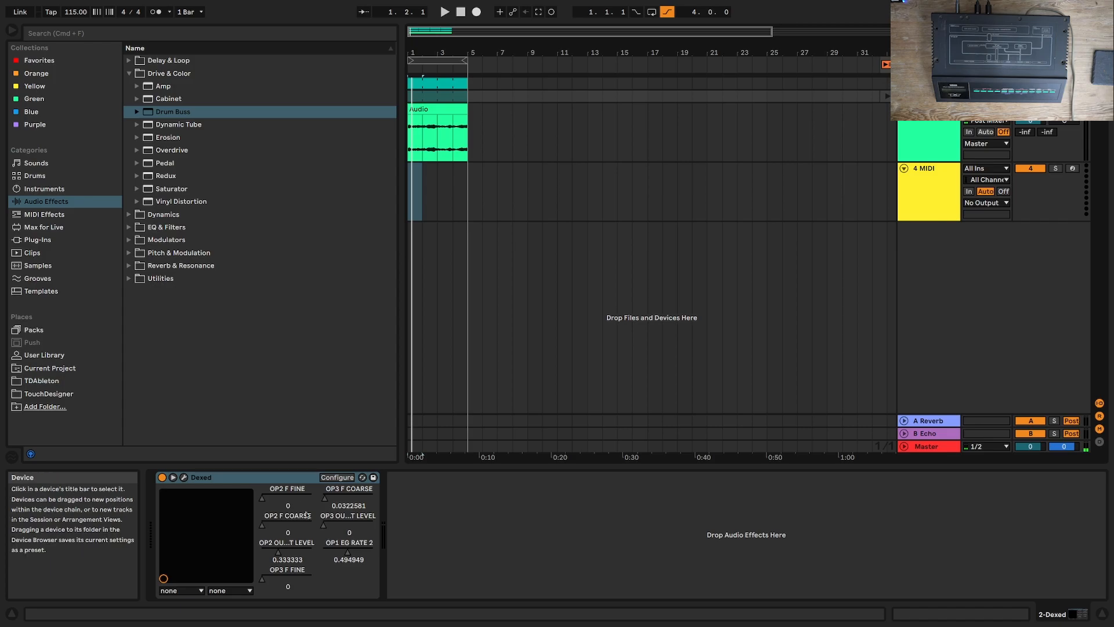
click(333, 480)
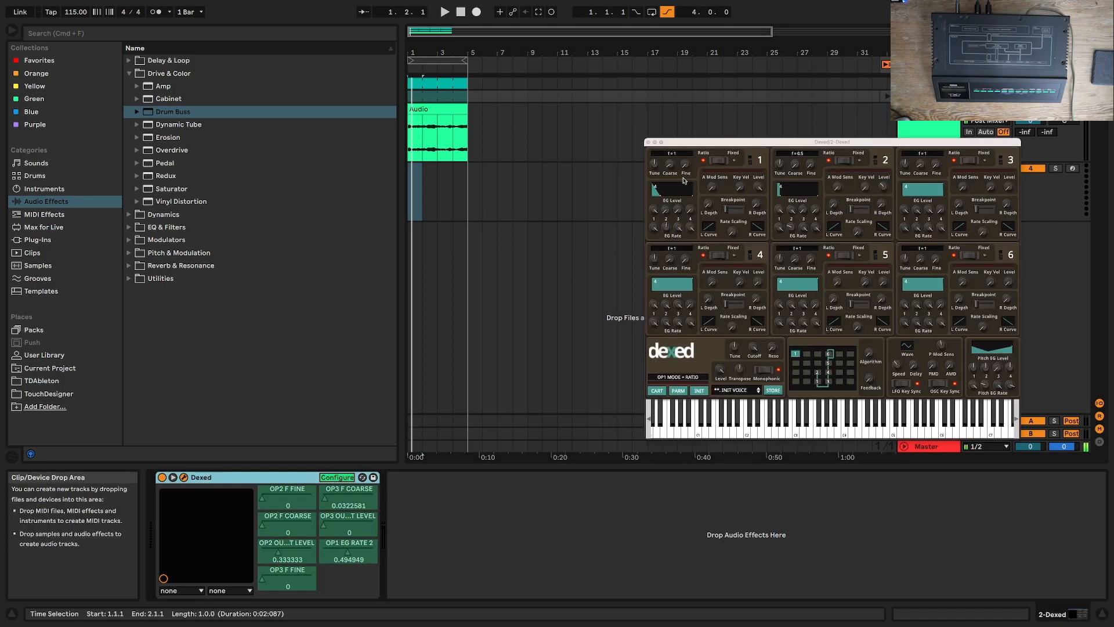
drag(668, 174, 680, 119)
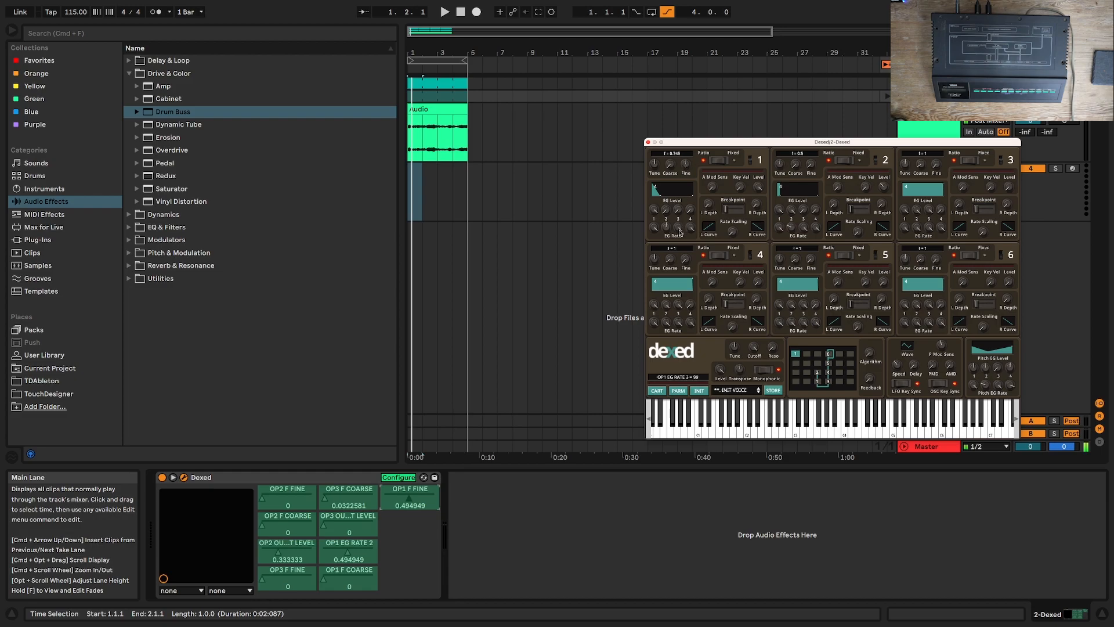
Step: Set operator 1's EG Rate 2 to about 0.61 and close the Dexed window
mouse_move(666, 224)
mouse_down()
mouse_move(668, 236)
mouse_move(659, 204)
mouse_up()
key(z)
click(648, 142)
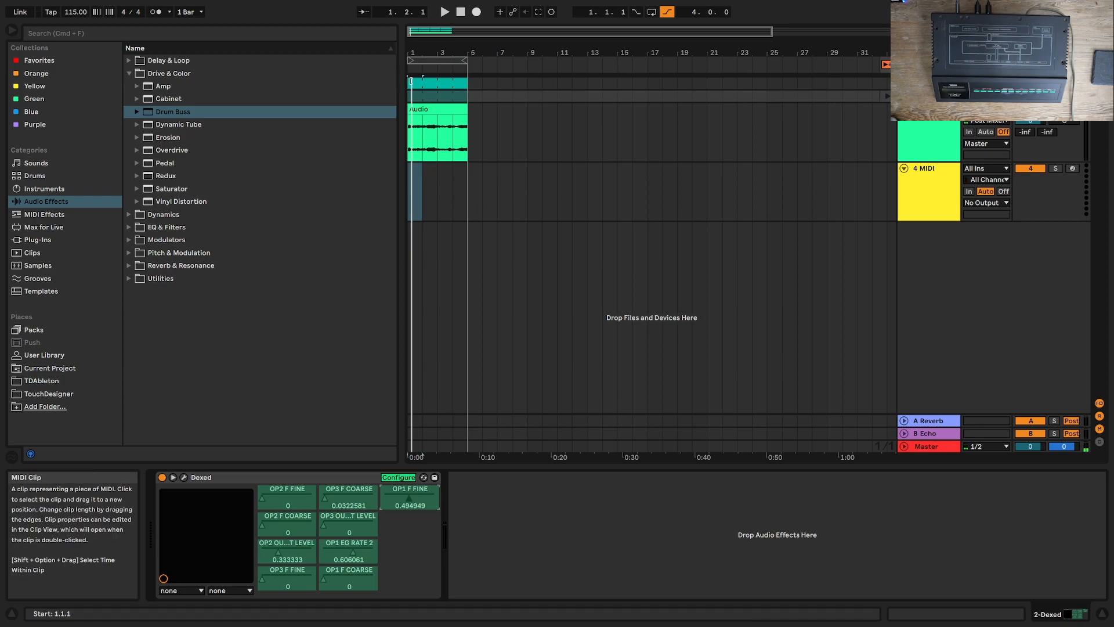
Step: Delete all notes from the TX7 track's MIDI clip and extend its loop length to two bars
double_click(432, 83)
key(super+a)
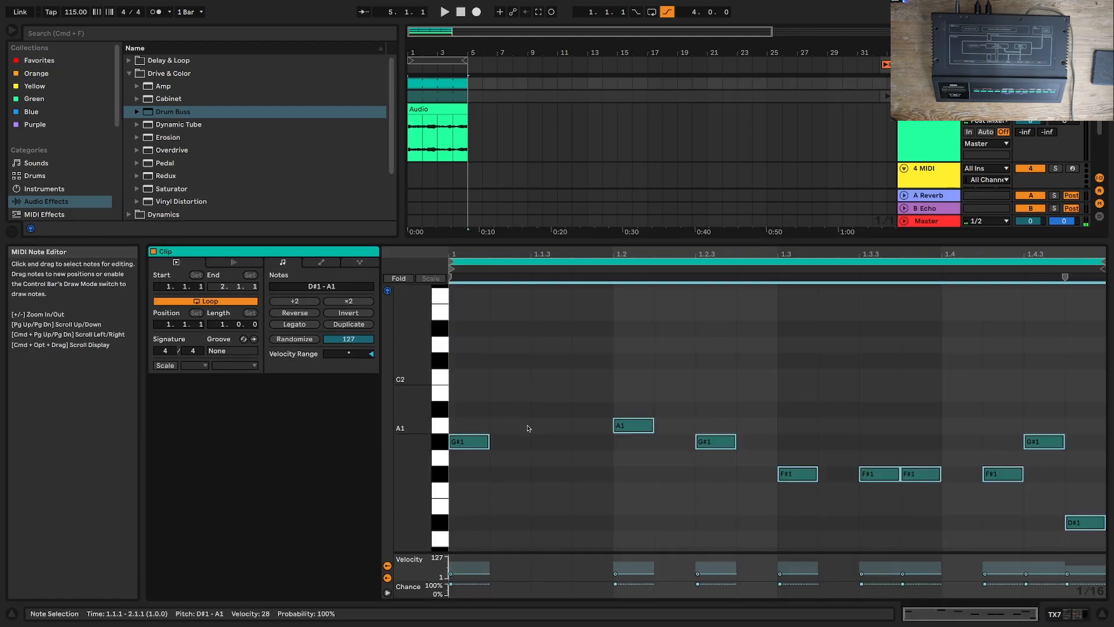
key(Delete)
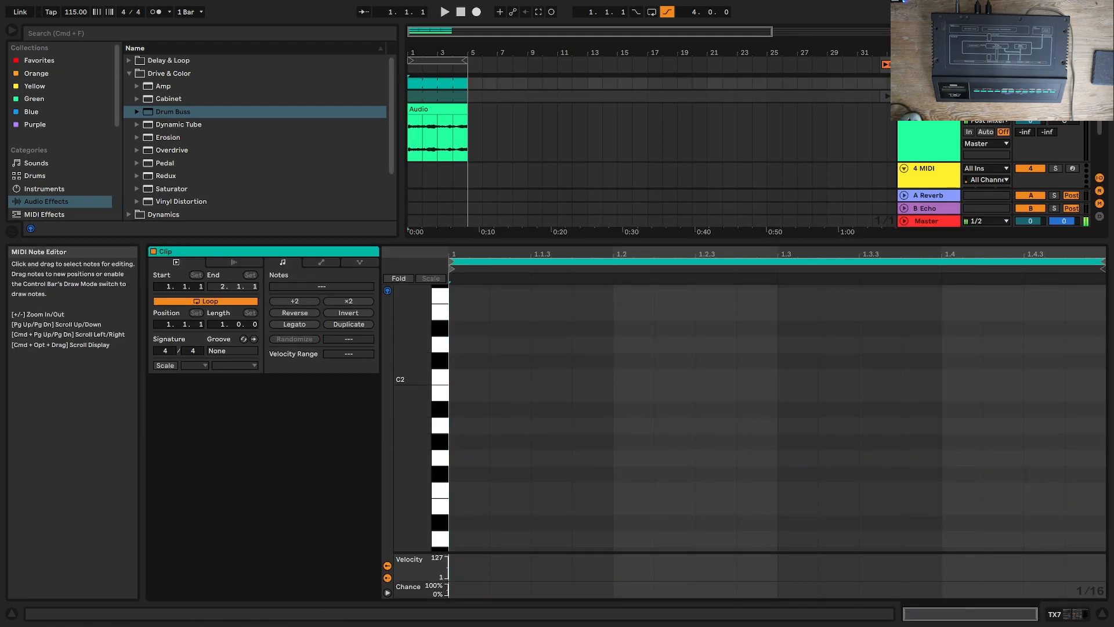
drag(223, 324, 223, 318)
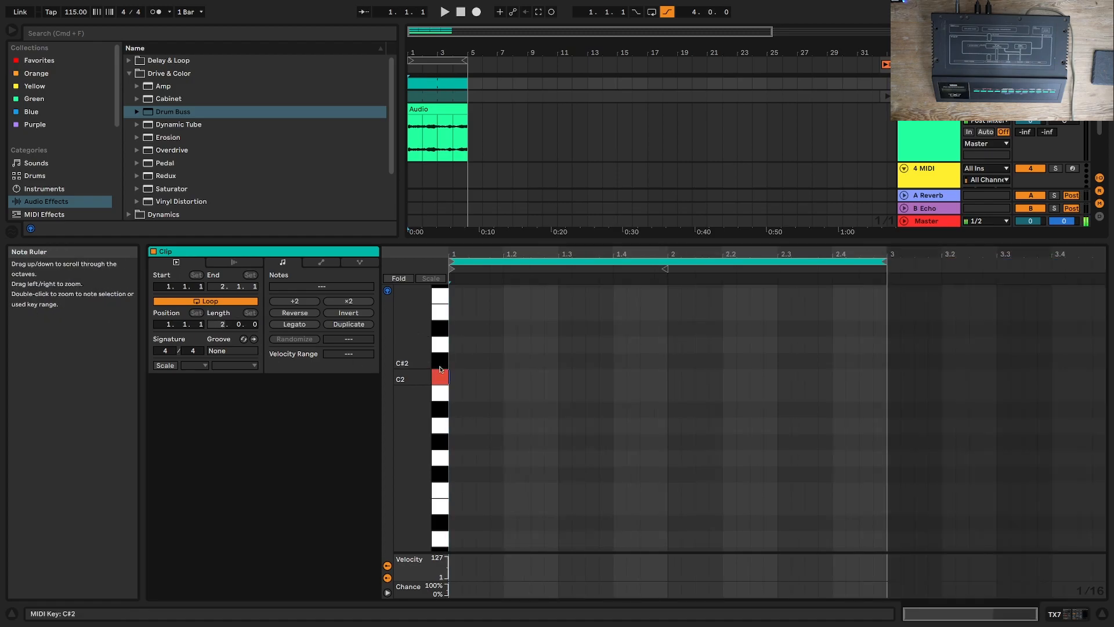
Step: Draw sixteenth C2 notes at 1.1.1, 1.2.3, 1.3.3, 2.1.1, 2.2.3, 2.2.4 and 2.3.3, plus three consecutive ones from 2.4.2
click(456, 374)
click(674, 377)
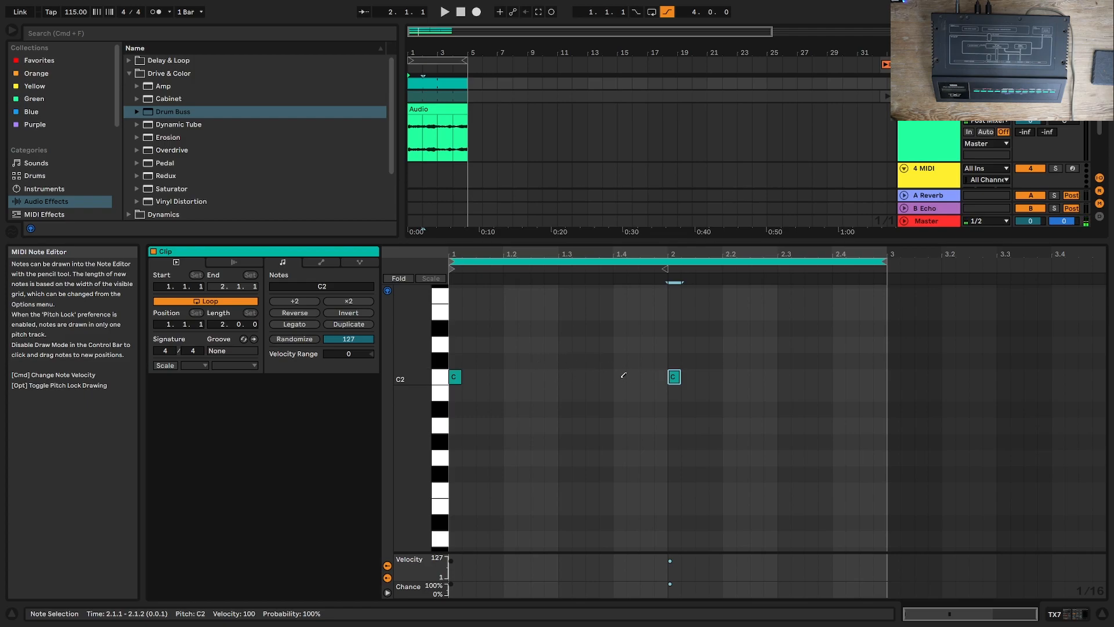
click(566, 376)
click(566, 376)
click(538, 376)
click(592, 376)
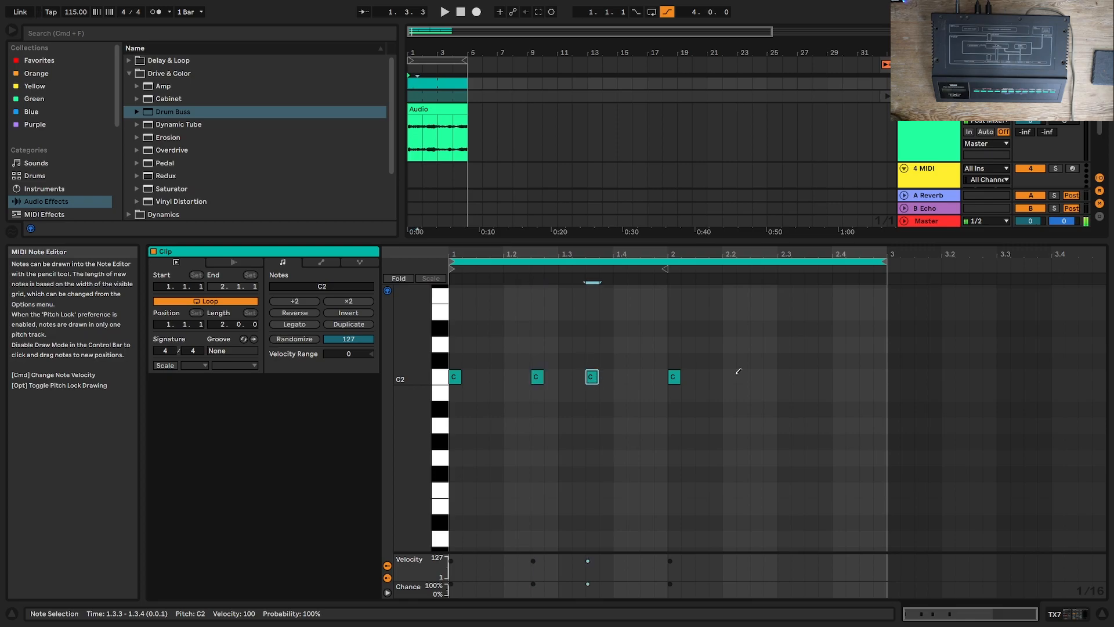
click(756, 376)
click(770, 376)
click(811, 376)
drag(852, 376, 880, 376)
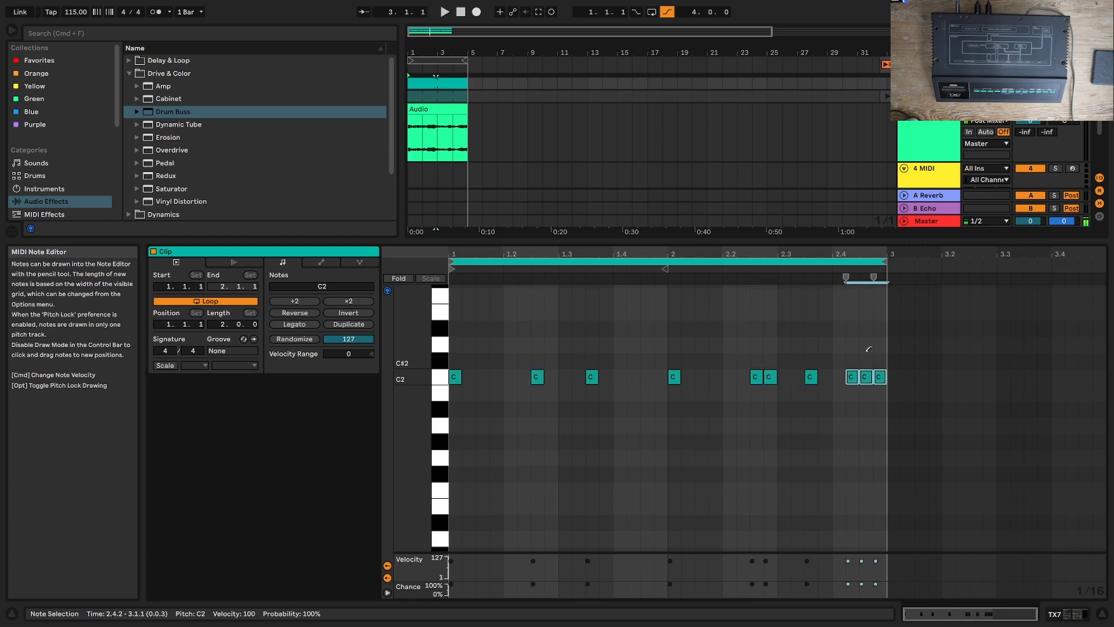
Step: Lower the chance of the C2 notes at 1.2.3, 1.3.3, 2.3.3, 2.4.2 and 2.4.3 together
drag(784, 348, 870, 399)
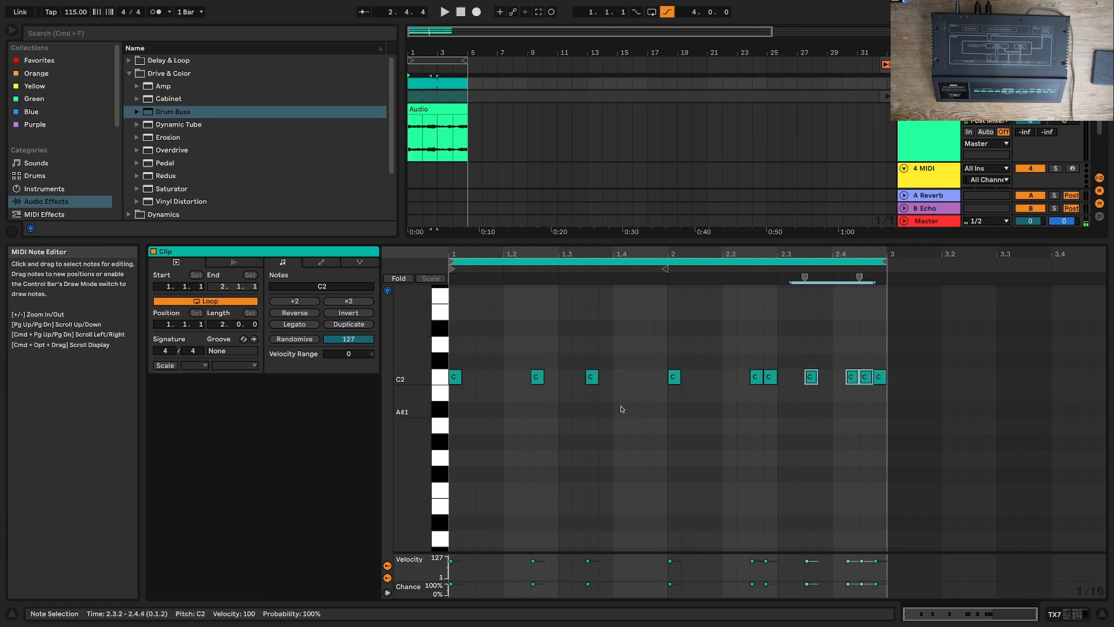
drag(663, 430, 523, 367)
drag(588, 585, 592, 586)
Step: Set the project tempo to 146 BPM and play back the new pattern
key(space)
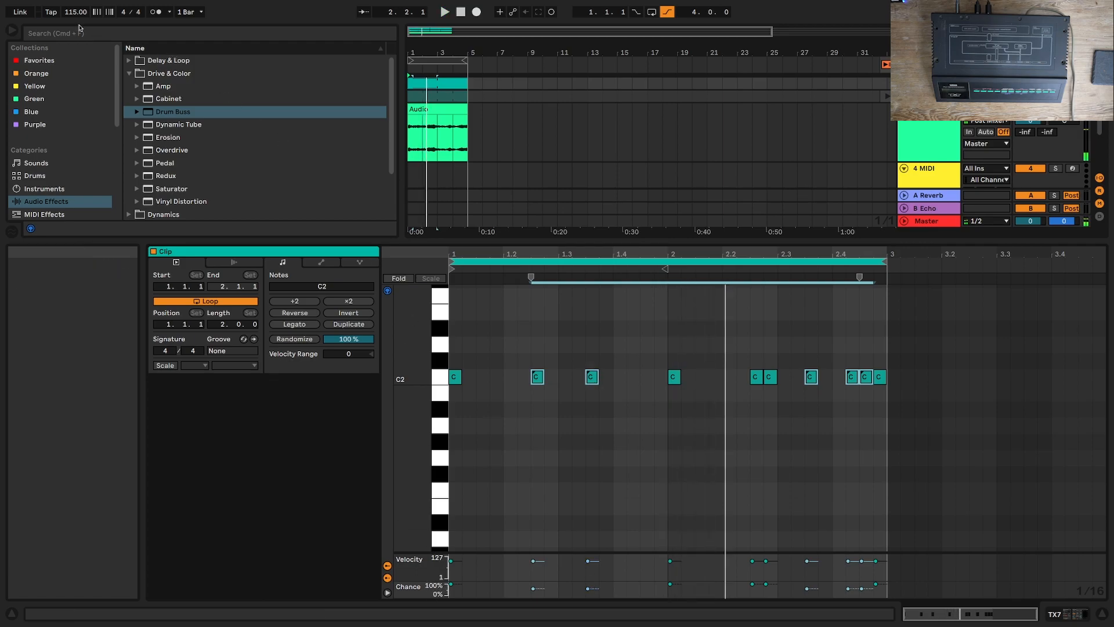
drag(75, 15, 76, 2)
key(space)
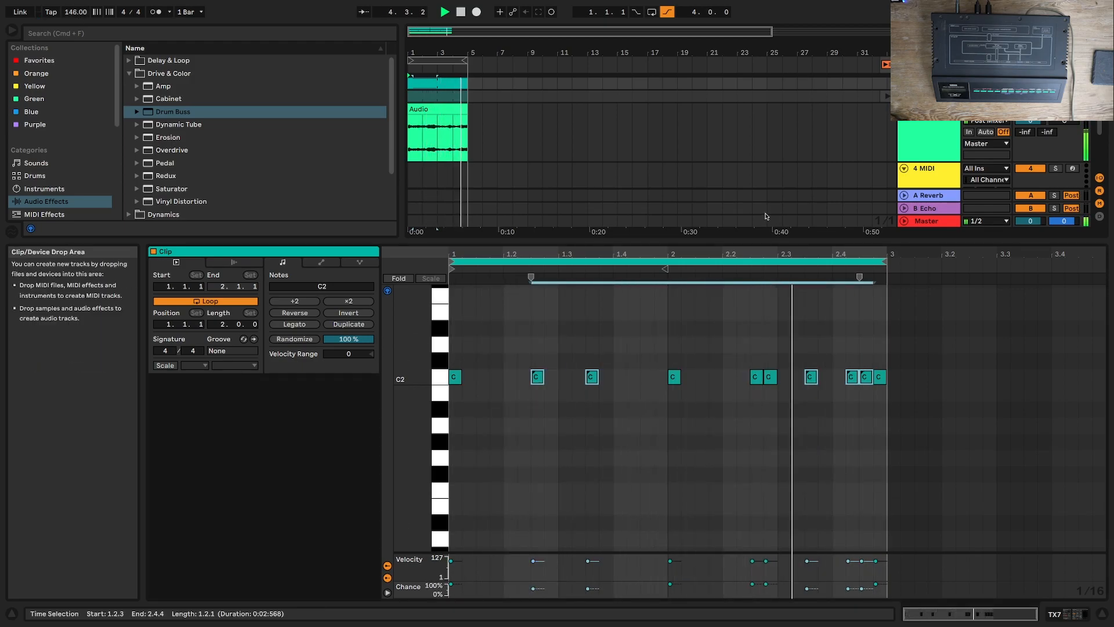
key(space)
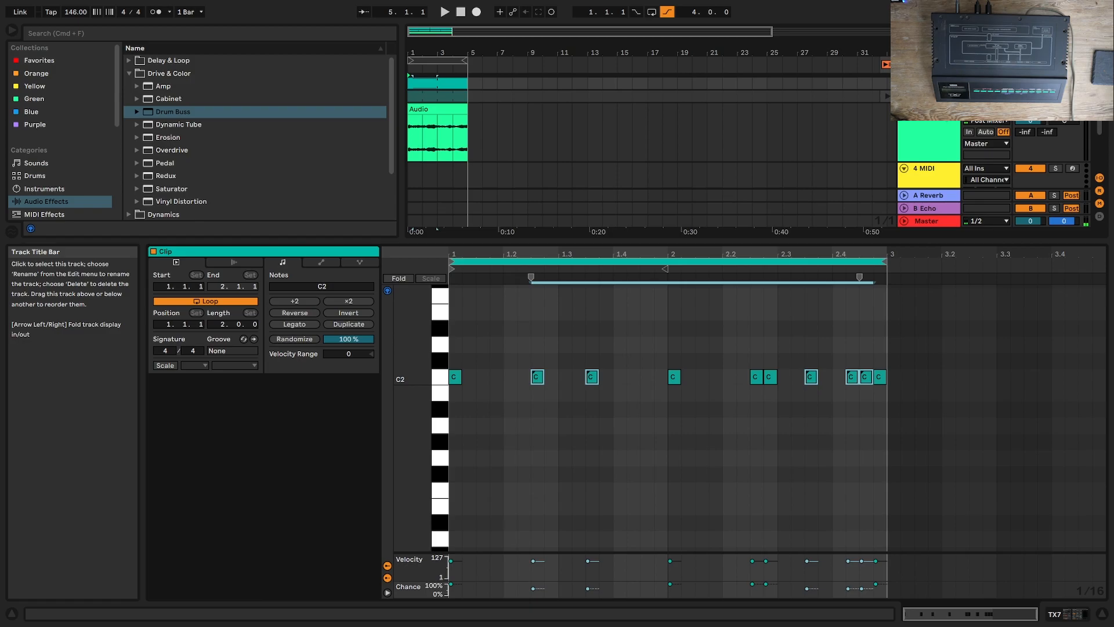
Step: Insert a new audio track after the 4 MIDI track
scroll(909, 141, down, 2)
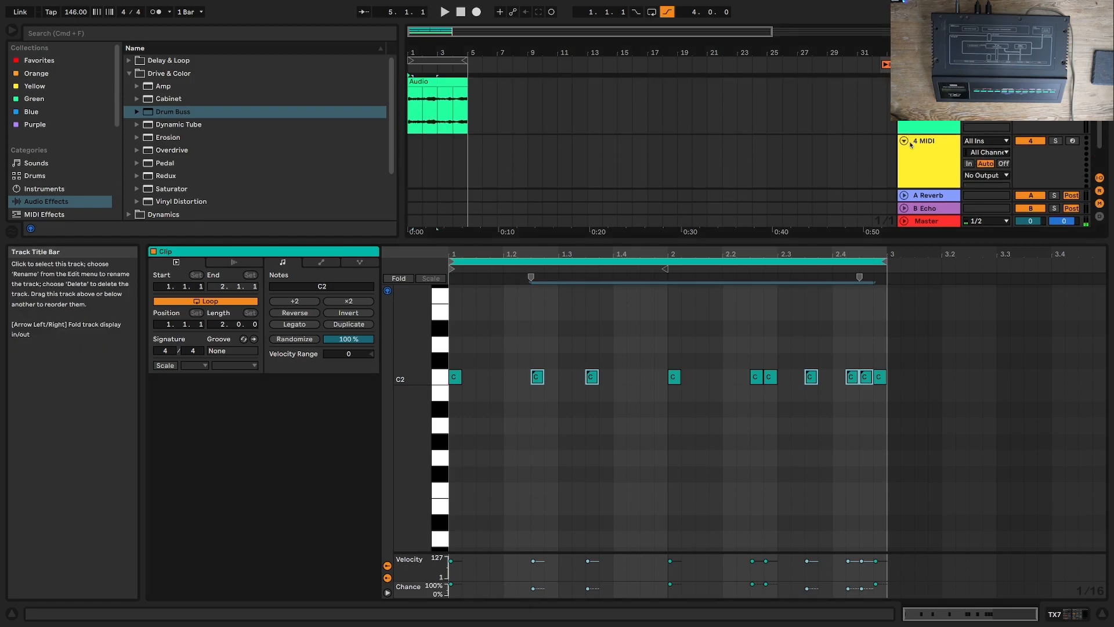
click(926, 157)
scroll(926, 172, down, 3)
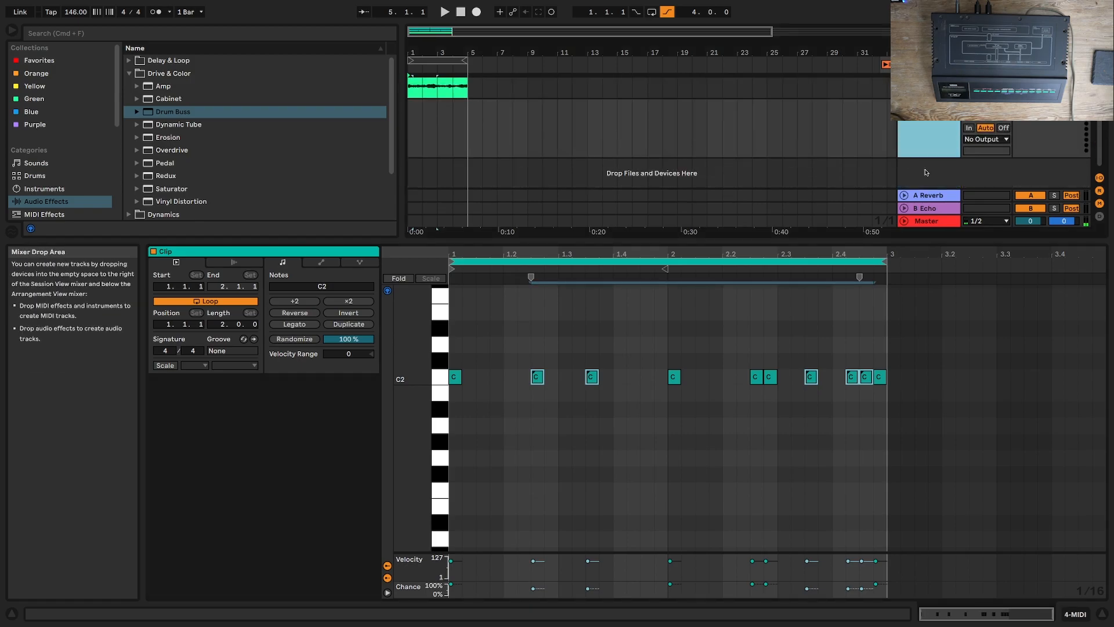
key(super+t)
Step: Set the new audio track's input to TX7 and arm it for recording
click(987, 135)
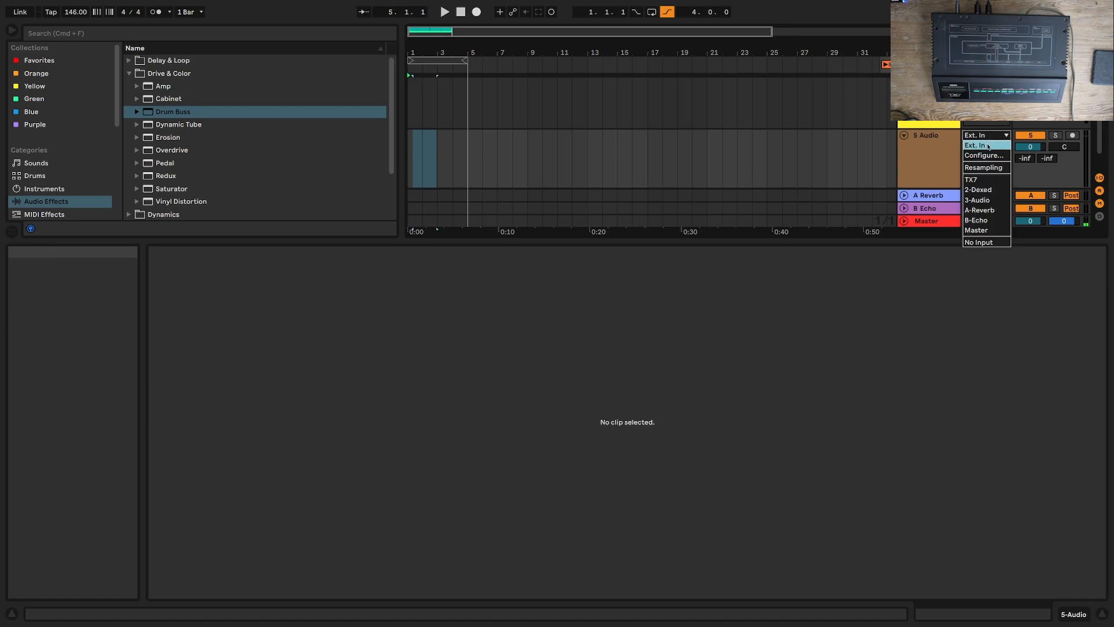
click(986, 167)
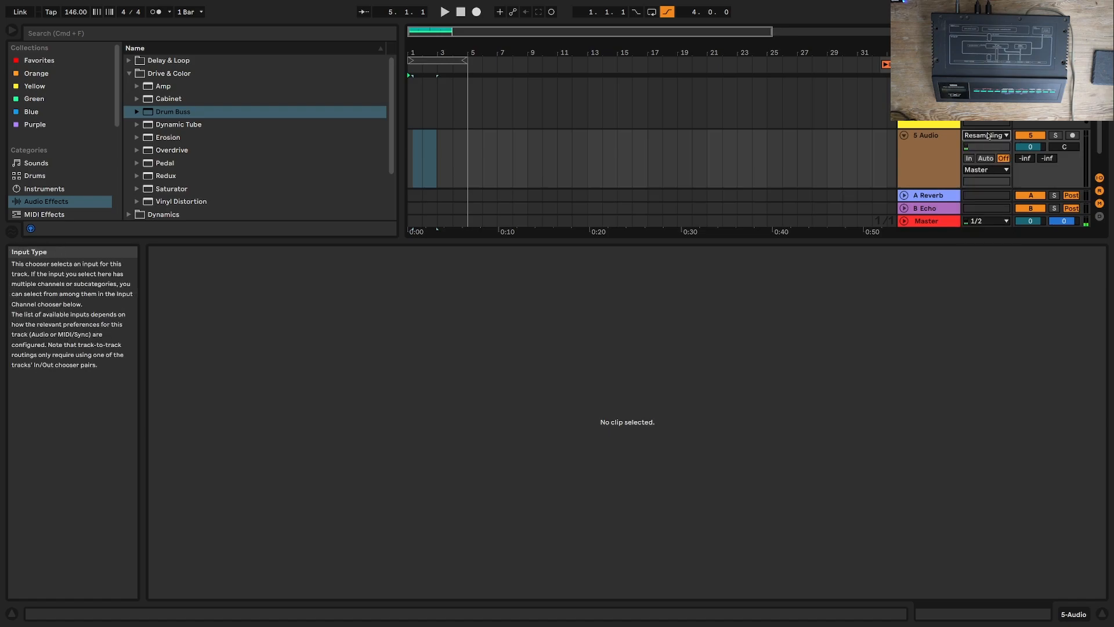
click(986, 135)
click(986, 180)
click(1072, 135)
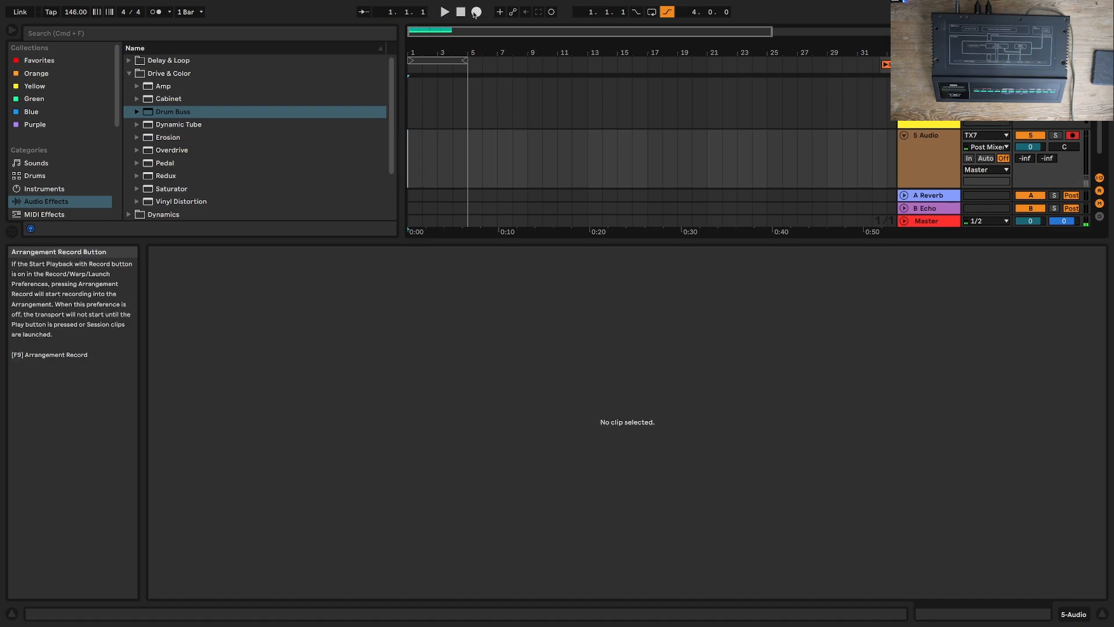
Step: Record four bars of the TX7 pattern onto the 5 Audio track from the start of the arrangement
click(476, 12)
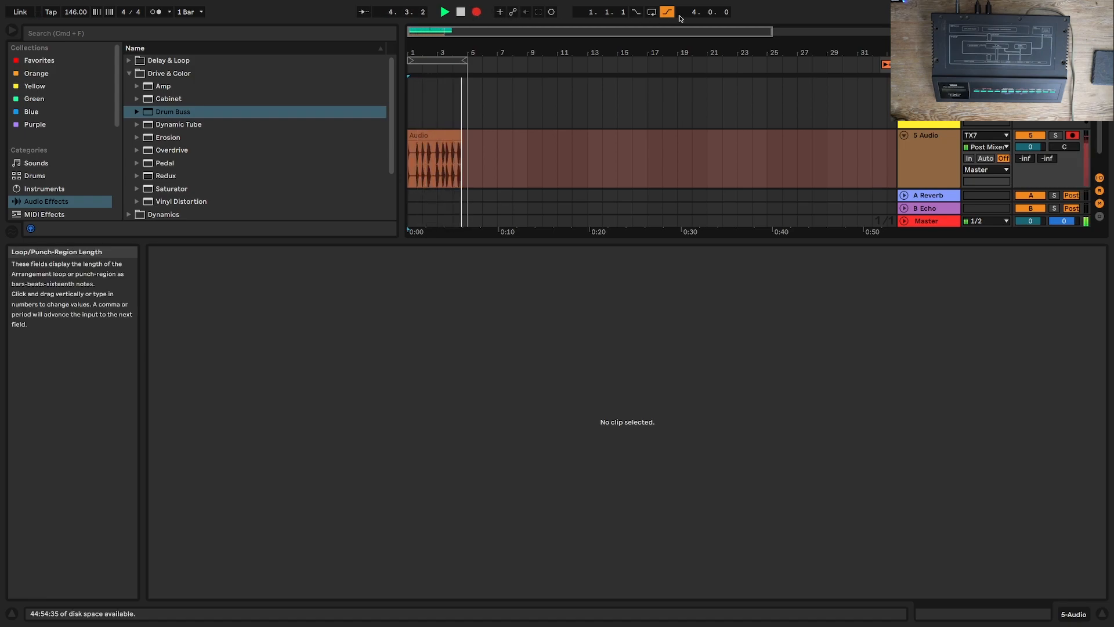
key(space)
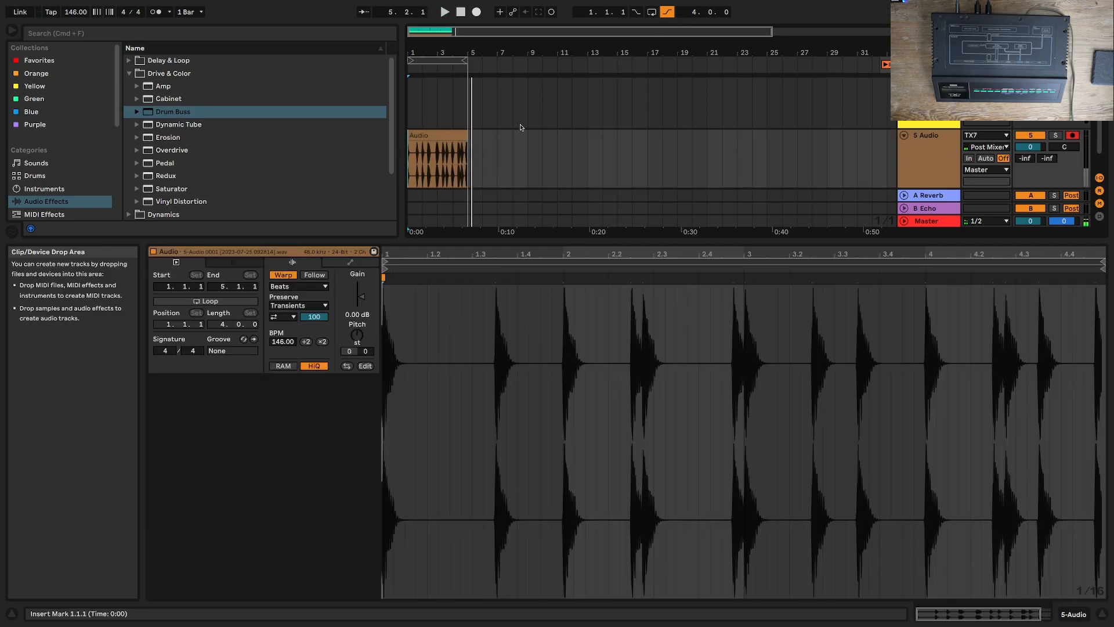
Step: Turn off Drum Buss on the TX7 track and show the Dexed track's device
scroll(448, 139, down, 2)
scroll(515, 133, up, 4)
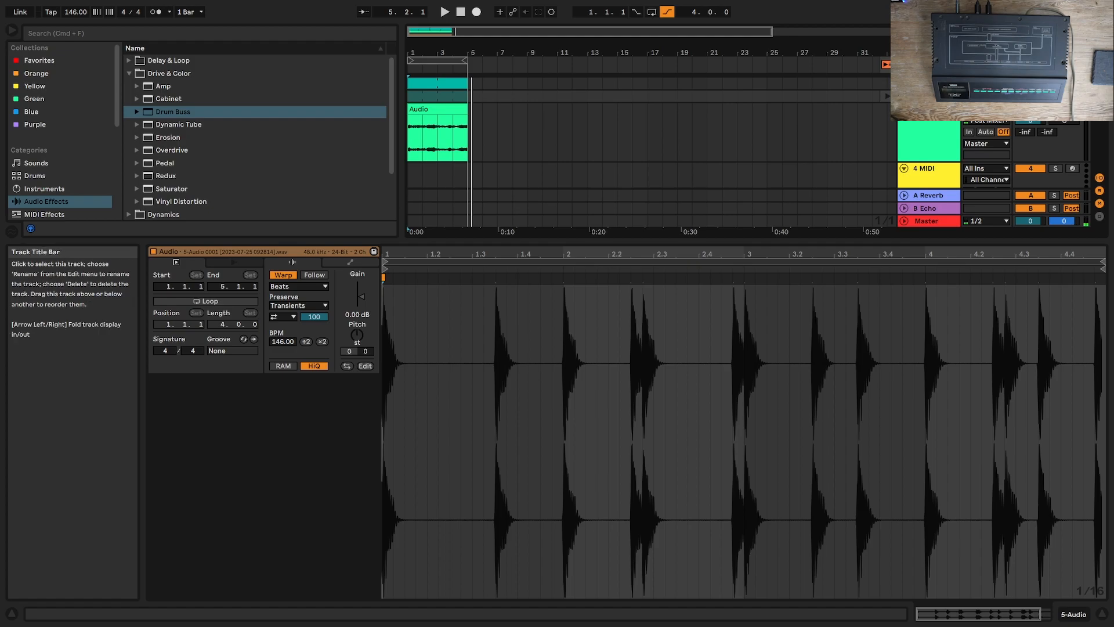
click(929, 84)
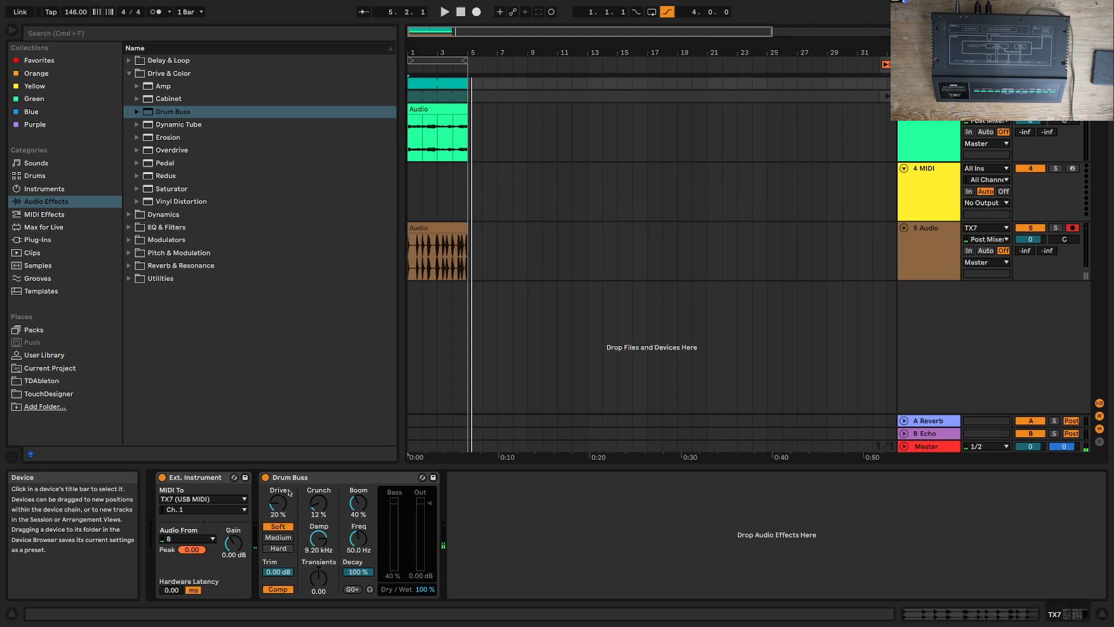
click(265, 477)
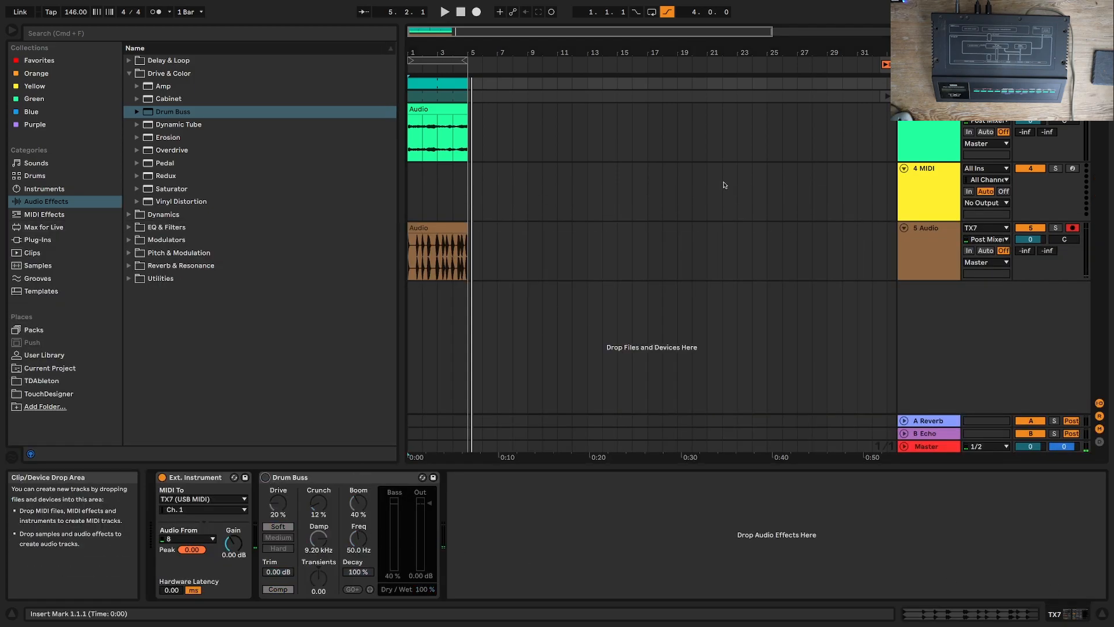
click(929, 96)
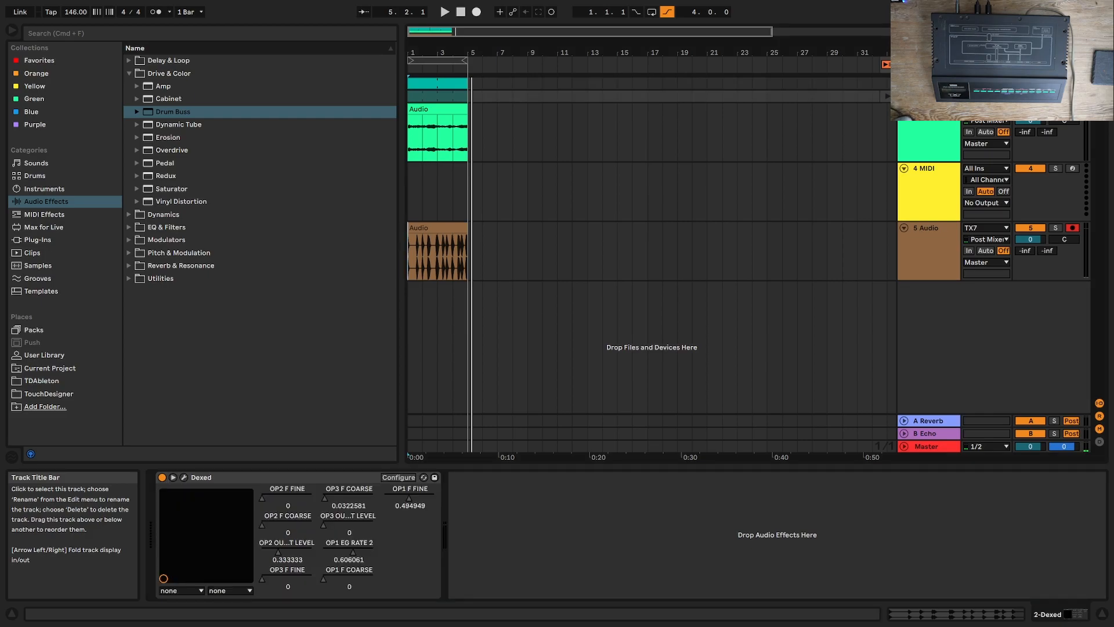
Step: Arm the TX7 track for recording and open the Dexed plug-in window from the Dexed track
click(1072, 83)
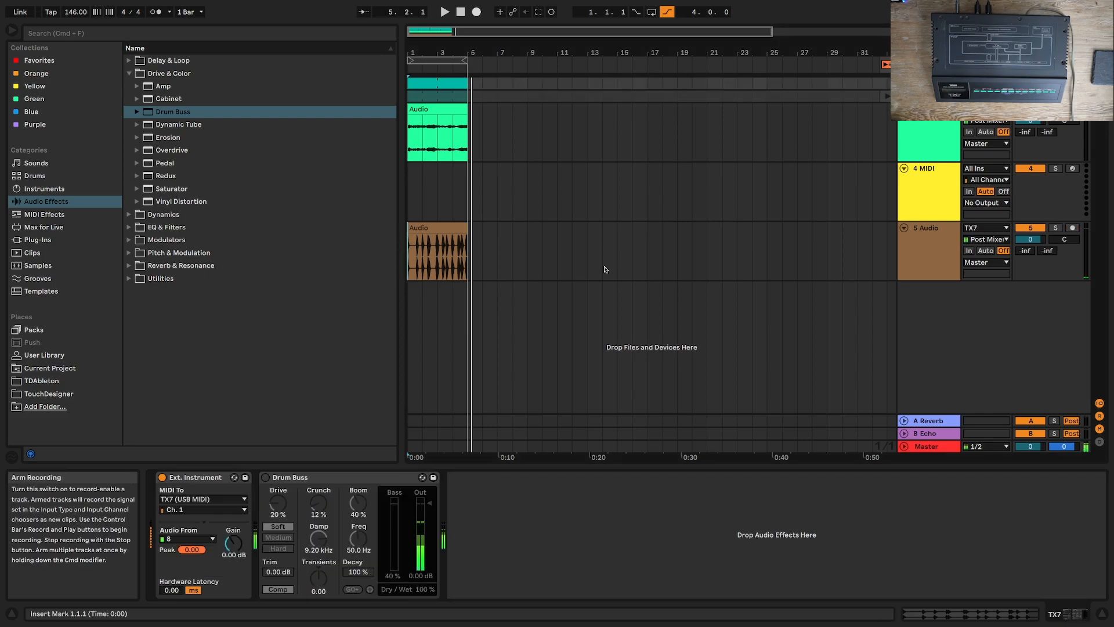
click(929, 96)
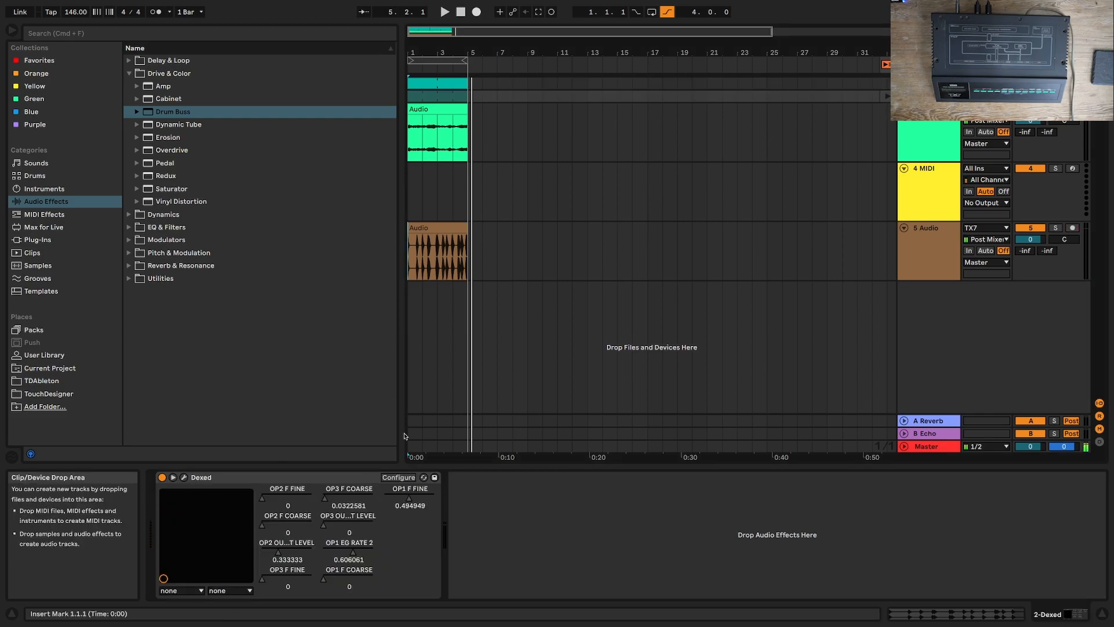
click(184, 477)
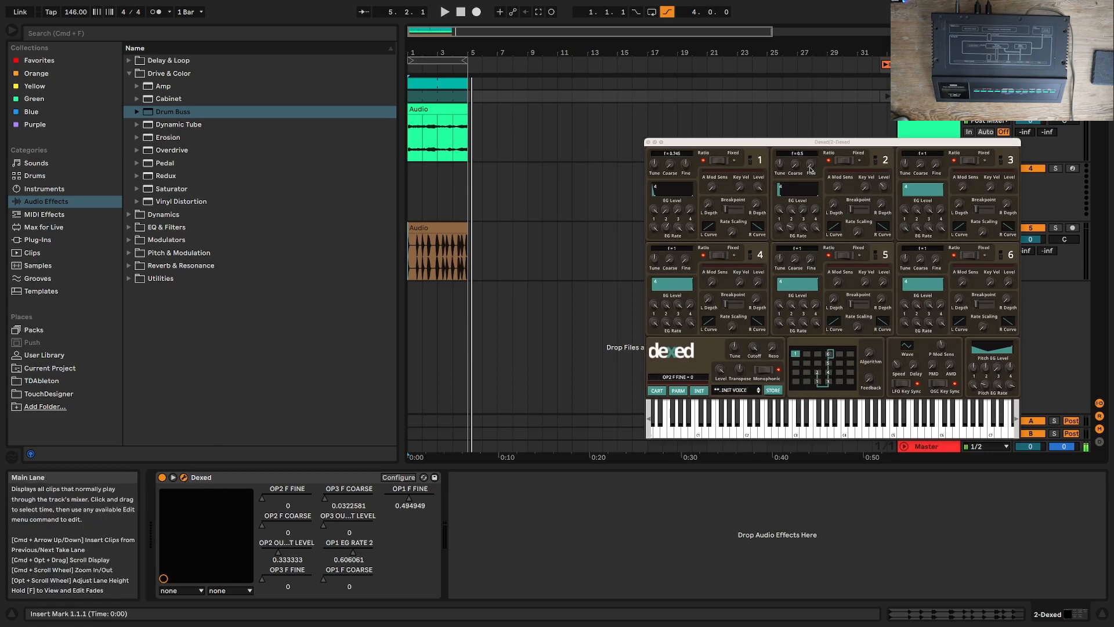
Step: Tune operator 1 to a frequency ratio of 2.98 and operator 2 to a ratio of 33.81
drag(669, 164, 669, 158)
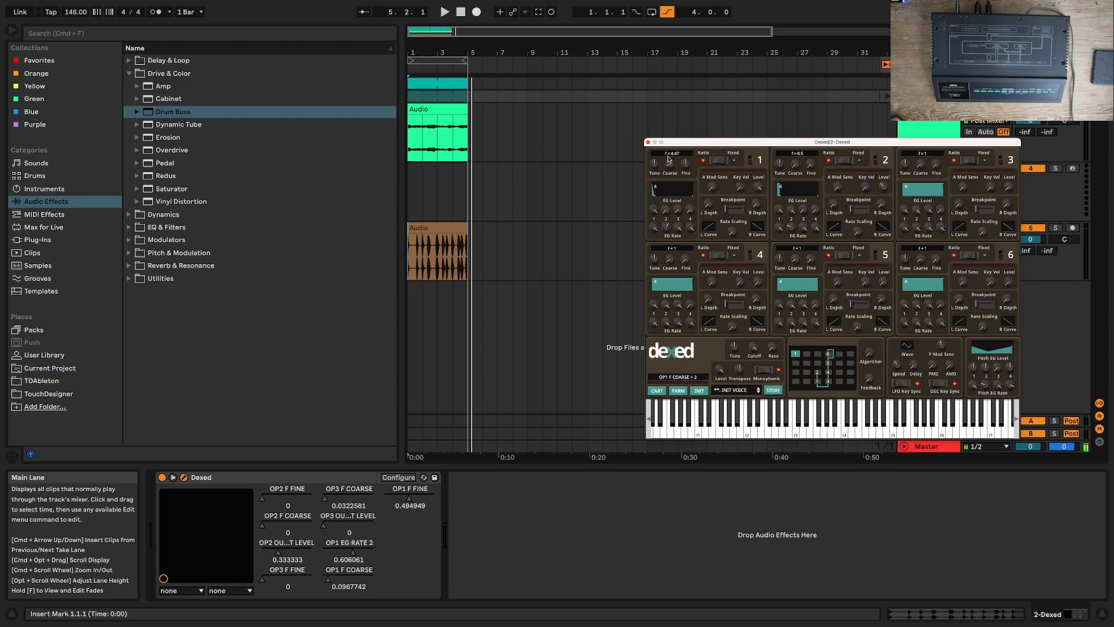
drag(811, 166, 808, 108)
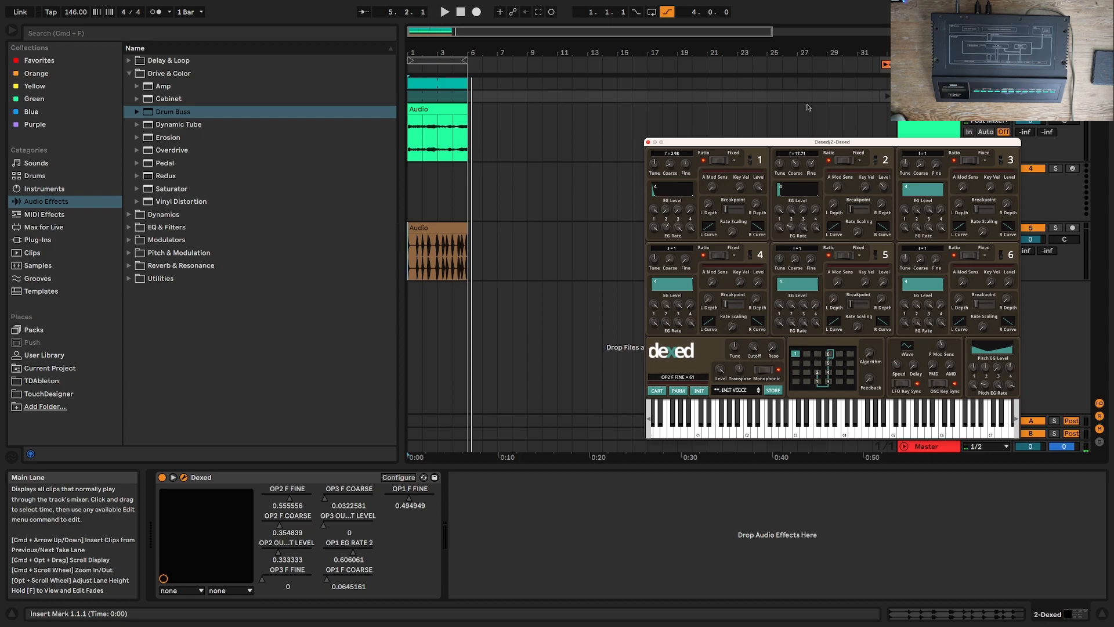
drag(804, 163, 798, 129)
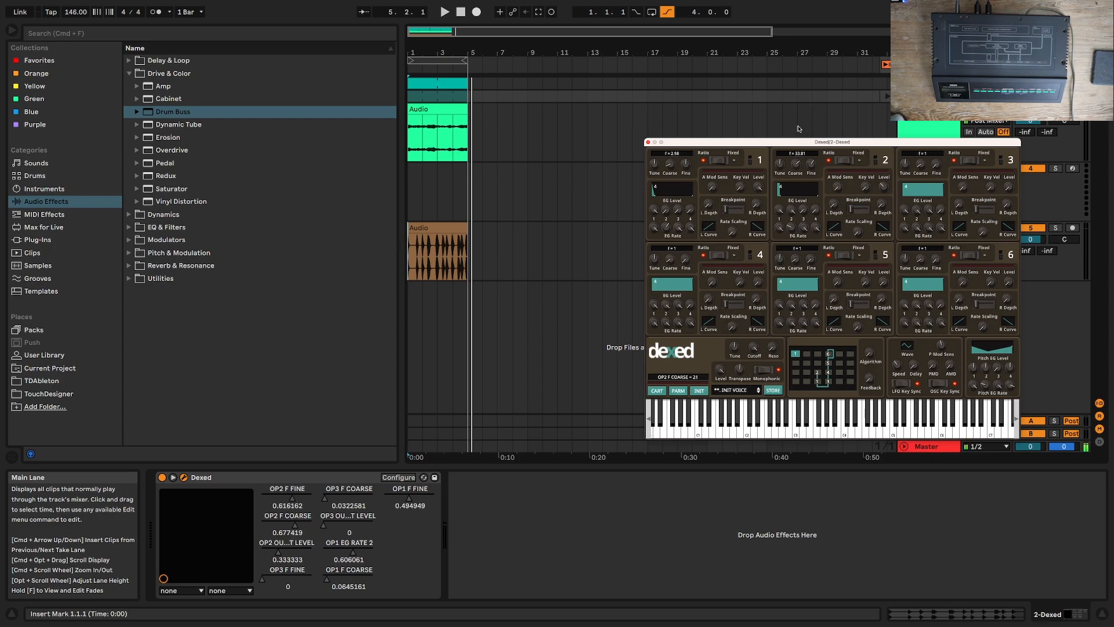
Step: Give operator 2 a fixed frequency of 275.423 Hz, an output level of about 0.57 and an EG rate 2 of 0
drag(810, 185, 801, 194)
click(848, 161)
drag(881, 173, 881, 167)
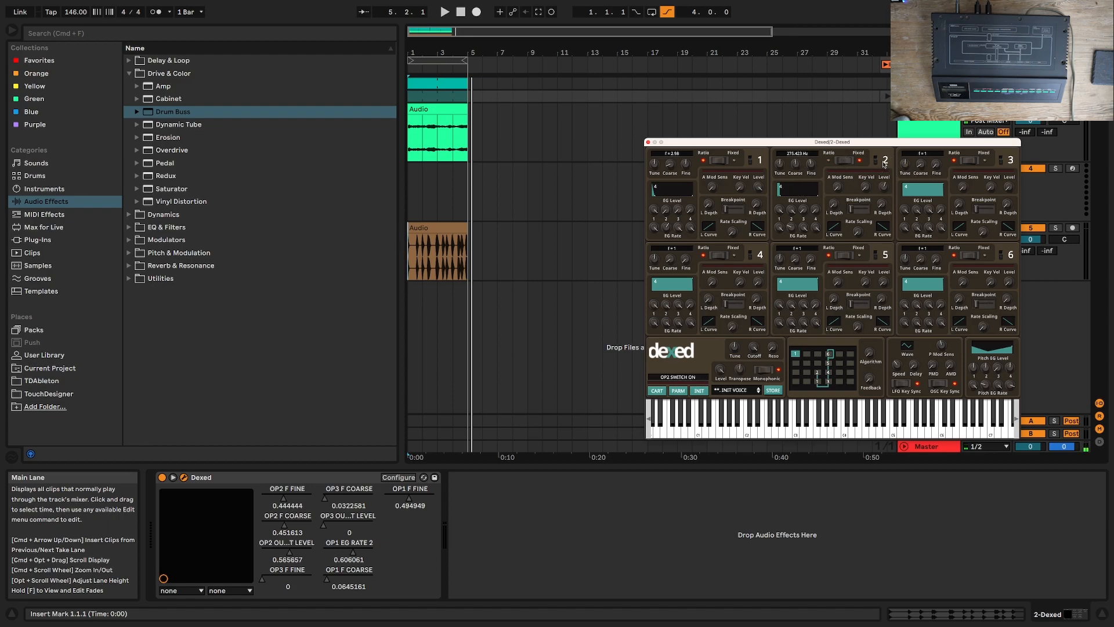
drag(793, 190, 796, 262)
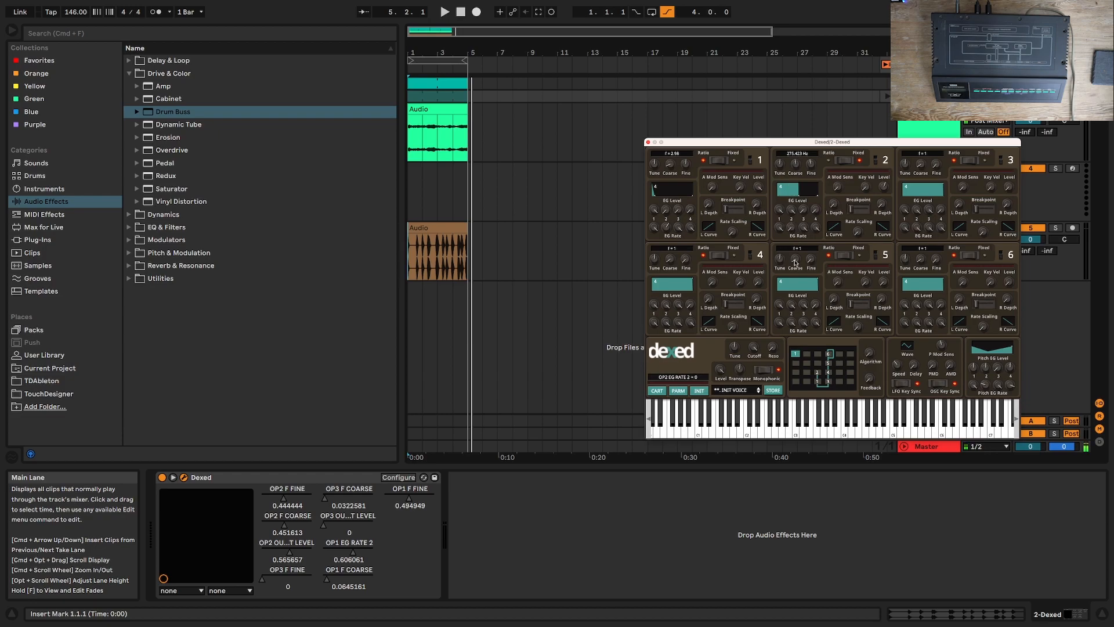
Step: Tune operator 3 in ratio mode to a frequency ratio of 28.8, with coarse at 18
drag(919, 169, 920, 150)
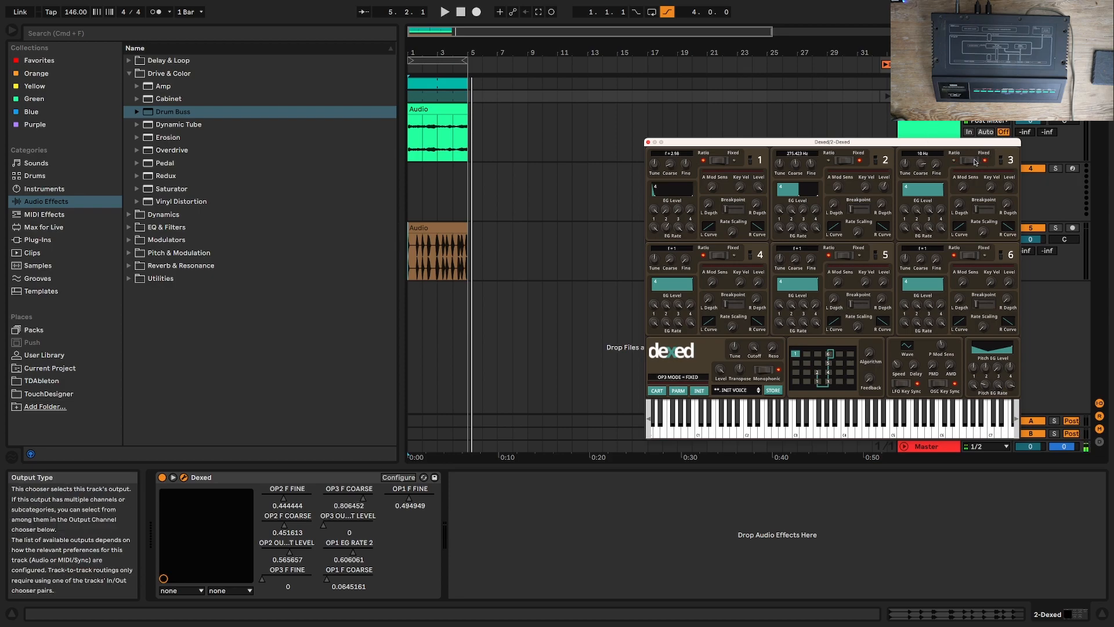
drag(942, 163, 934, 138)
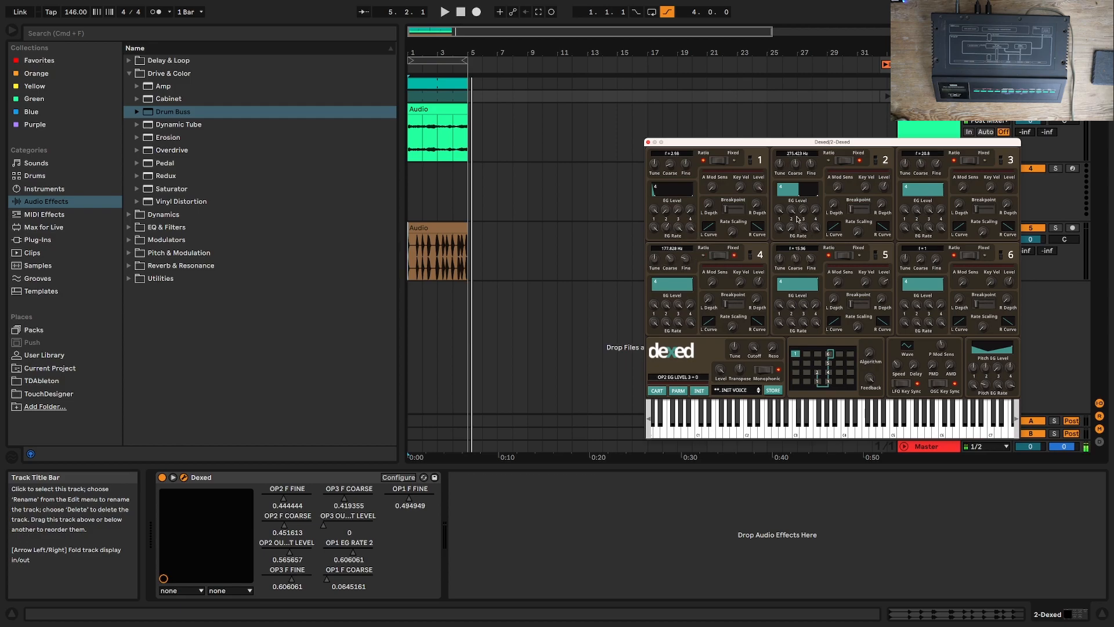
Step: Tune operator 6 to a ratio of 18.75 with an EG rate 2 of 22, and set operator 3's output level to about 0.65
drag(936, 259, 931, 238)
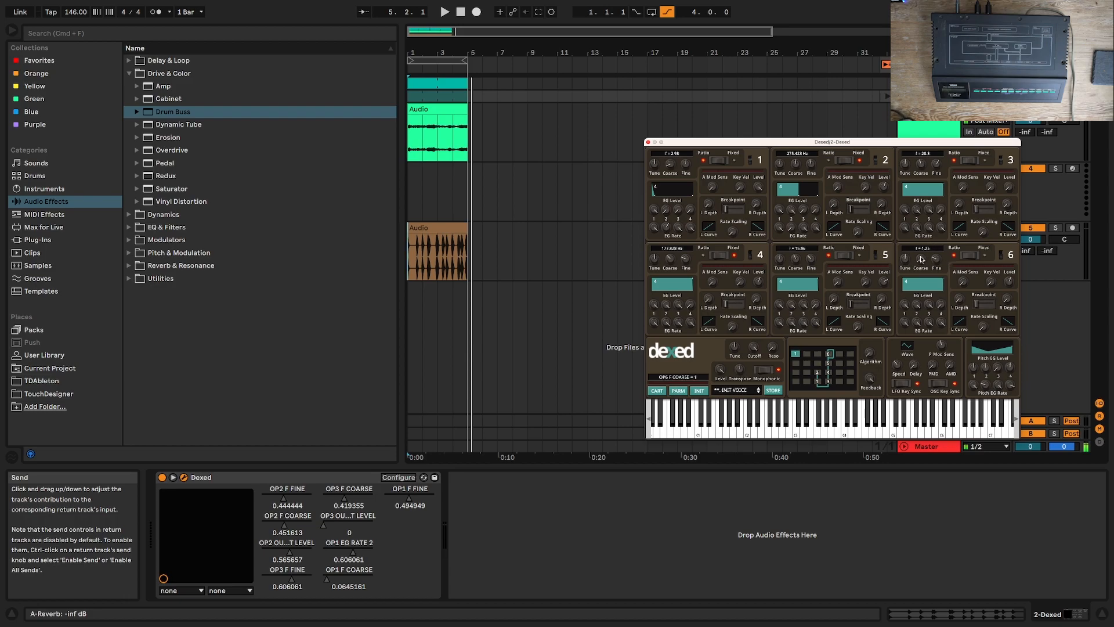
drag(1010, 191, 978, 123)
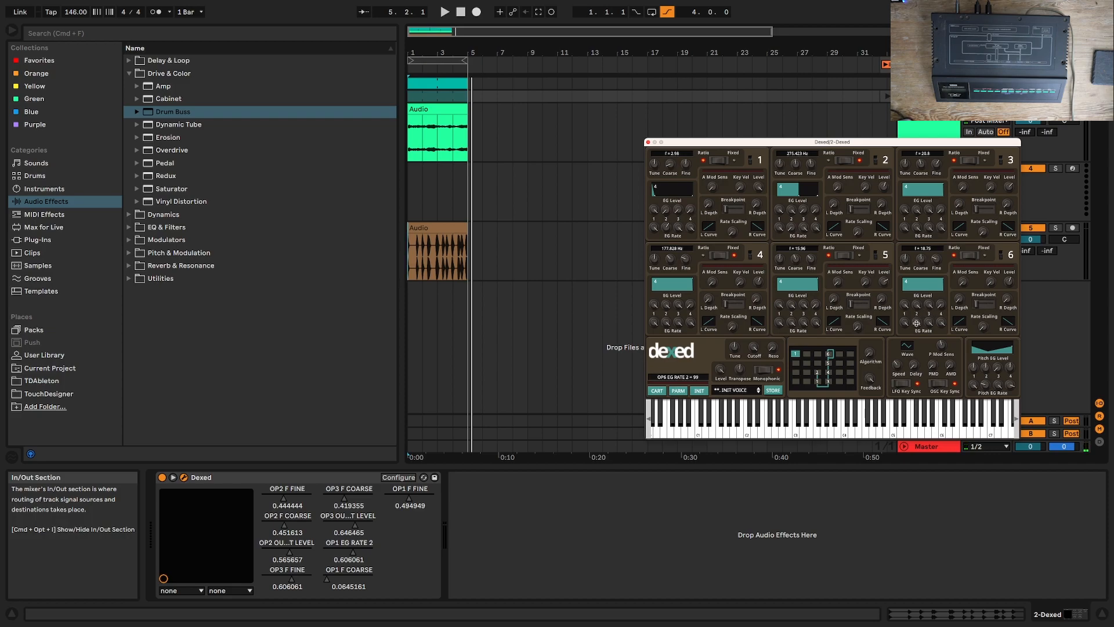
drag(928, 305, 803, 357)
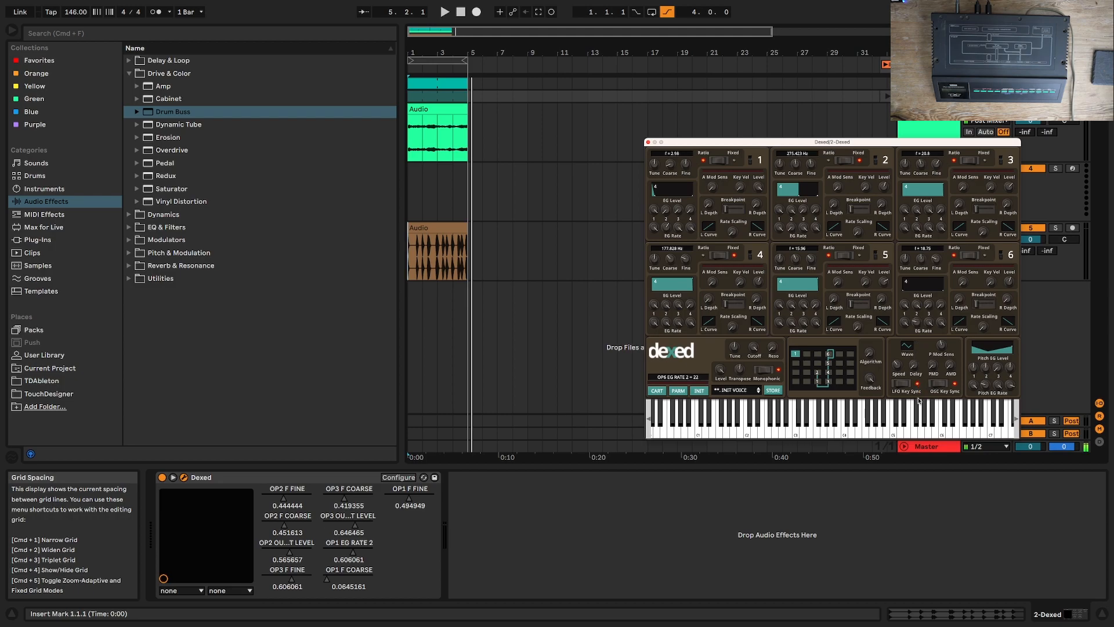
Step: Lower the EG levels of operators 5, 4 and 3, with operator 4's EG level 3 at 0 and operator 3's EG rate 2 about 51
drag(803, 305, 812, 409)
drag(678, 304, 692, 497)
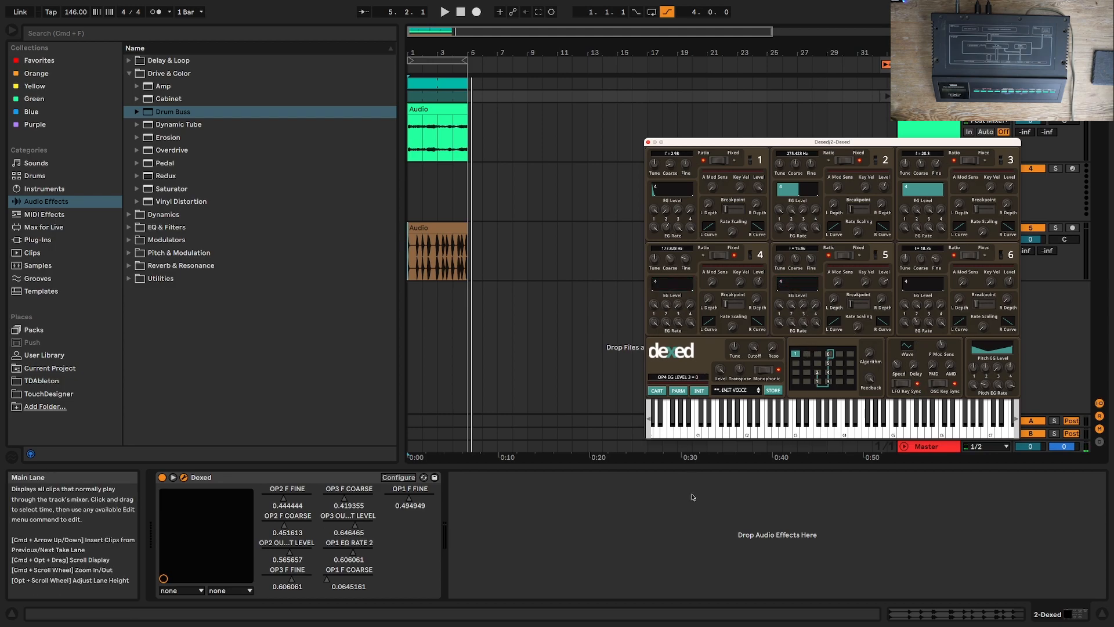
drag(929, 208, 935, 399)
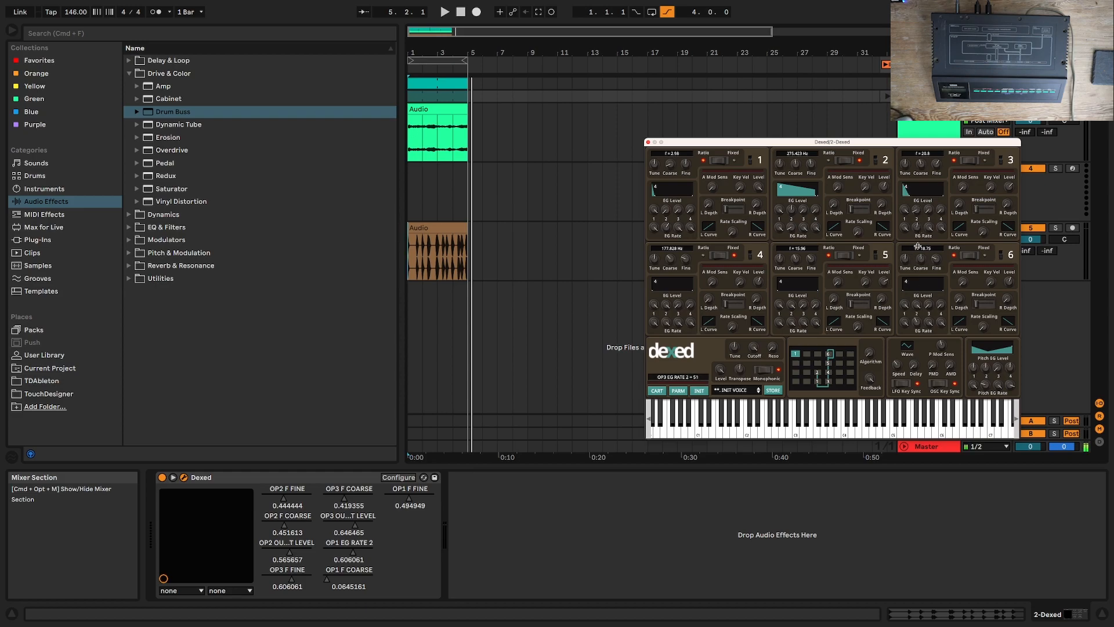
drag(916, 228, 914, 220)
Step: Set operator 2's coarse to 7 for a fixed 2754.23 Hz, and tune operator 3 to a ratio of 2.4
drag(922, 163, 918, 184)
mouse_move(794, 164)
mouse_down()
mouse_move(798, 189)
mouse_move(794, 162)
mouse_up()
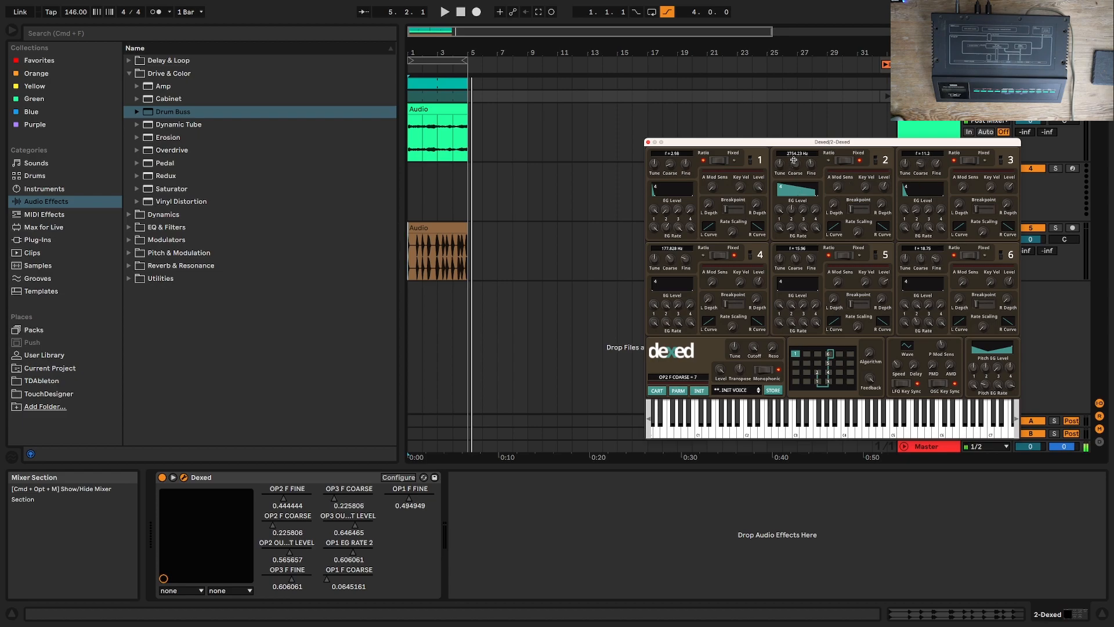
drag(921, 163, 905, 217)
Step: Shape short decay envelopes for operators 4 and 5, with operator 4's EG level 2 at 80
drag(677, 304, 670, 407)
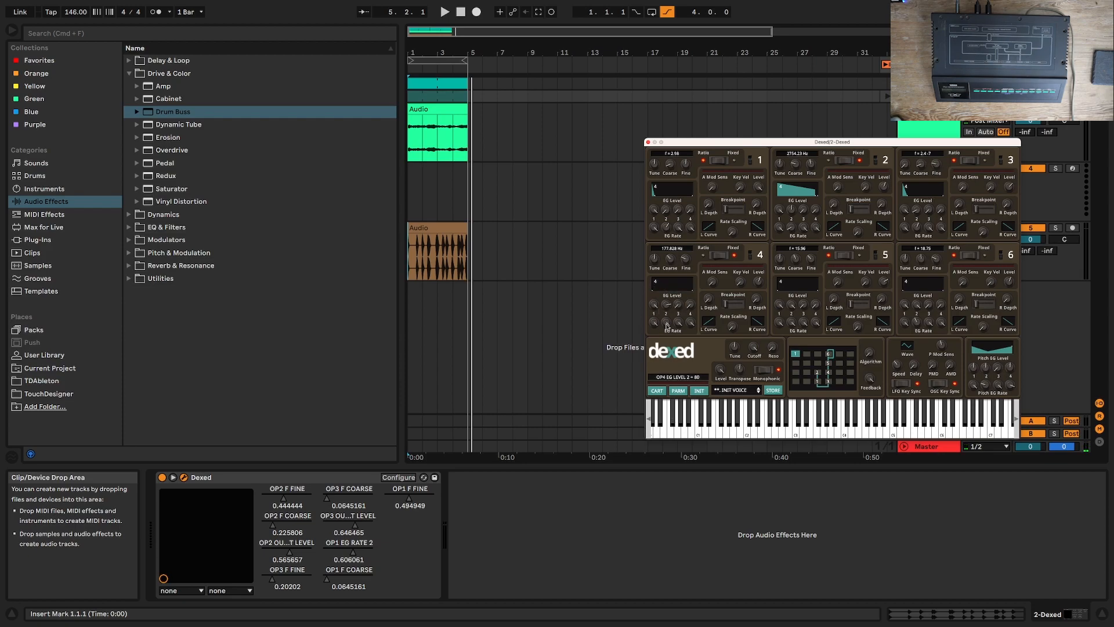
drag(666, 323, 666, 345)
mouse_move(791, 322)
mouse_down()
mouse_move(792, 304)
mouse_move(791, 326)
mouse_up()
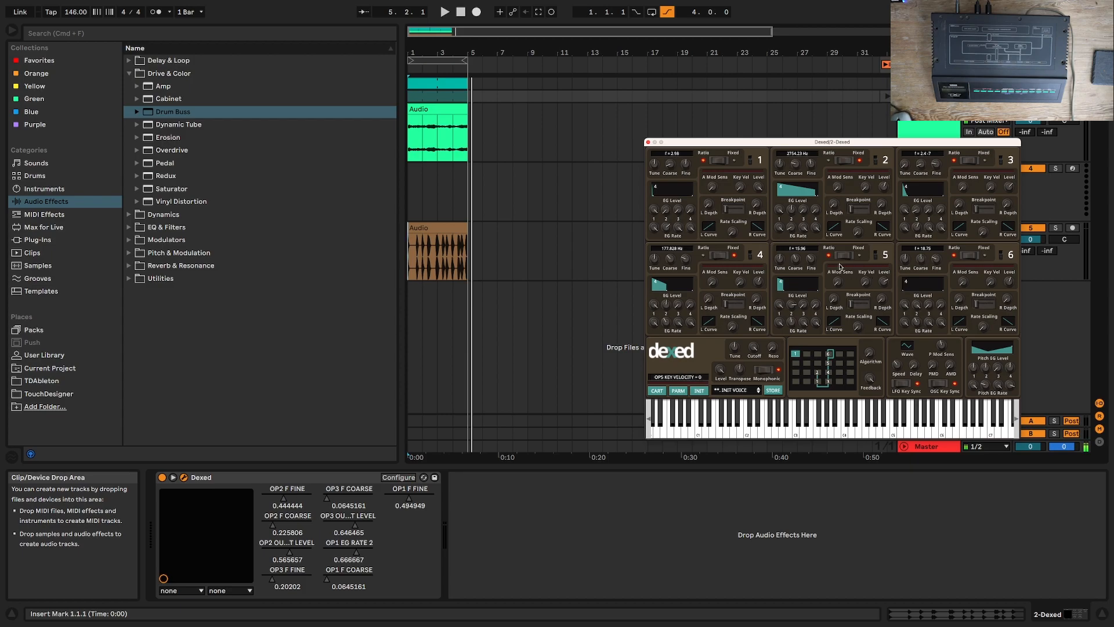
Step: Tune operator 5 to a ratio of 3.99, set operator 2's output level to about 0.52, and close the plug-in window
drag(793, 239, 792, 284)
mouse_move(795, 163)
mouse_down()
mouse_move(793, 177)
mouse_move(793, 166)
mouse_up()
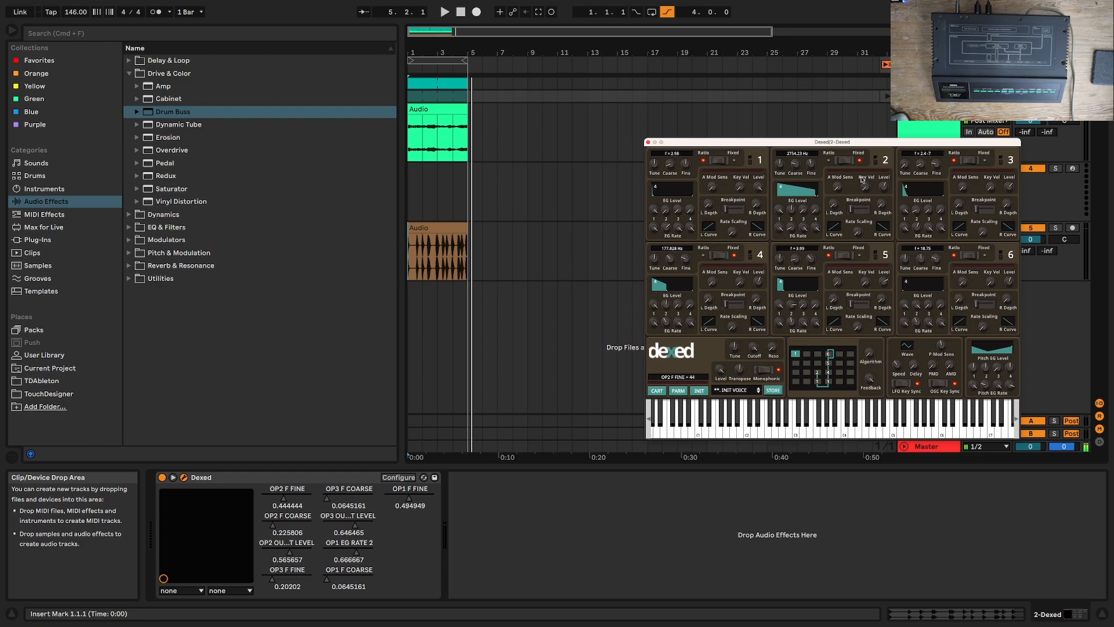
drag(882, 177, 881, 163)
mouse_move(879, 193)
mouse_down()
mouse_move(877, 209)
mouse_move(878, 192)
mouse_up()
click(648, 142)
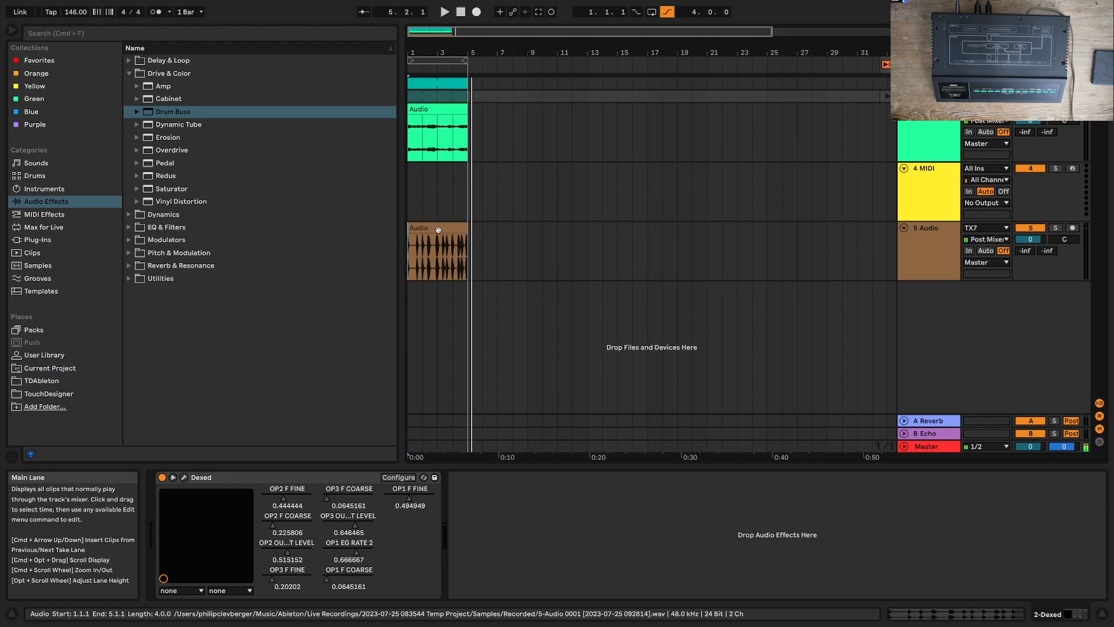
Step: Open the TX7 track's MIDI clip and shift all its C2 notes forward in time so the first starts at 1.2.1
click(454, 198)
double_click(432, 84)
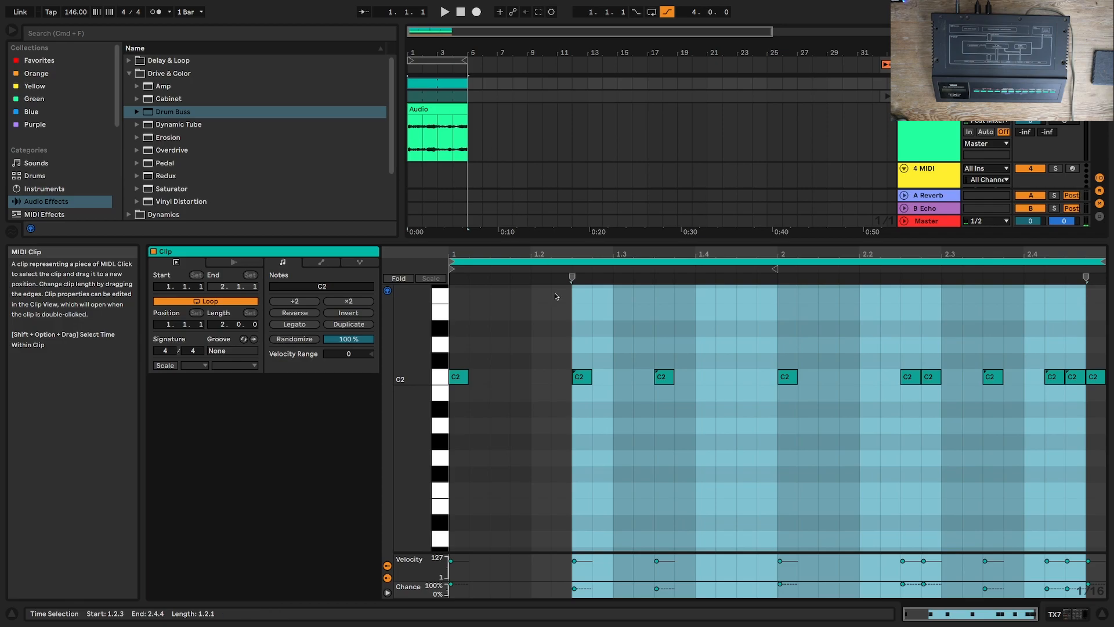
key(super+a)
key(Right)
key(Right)
key(Right)
key(Right)
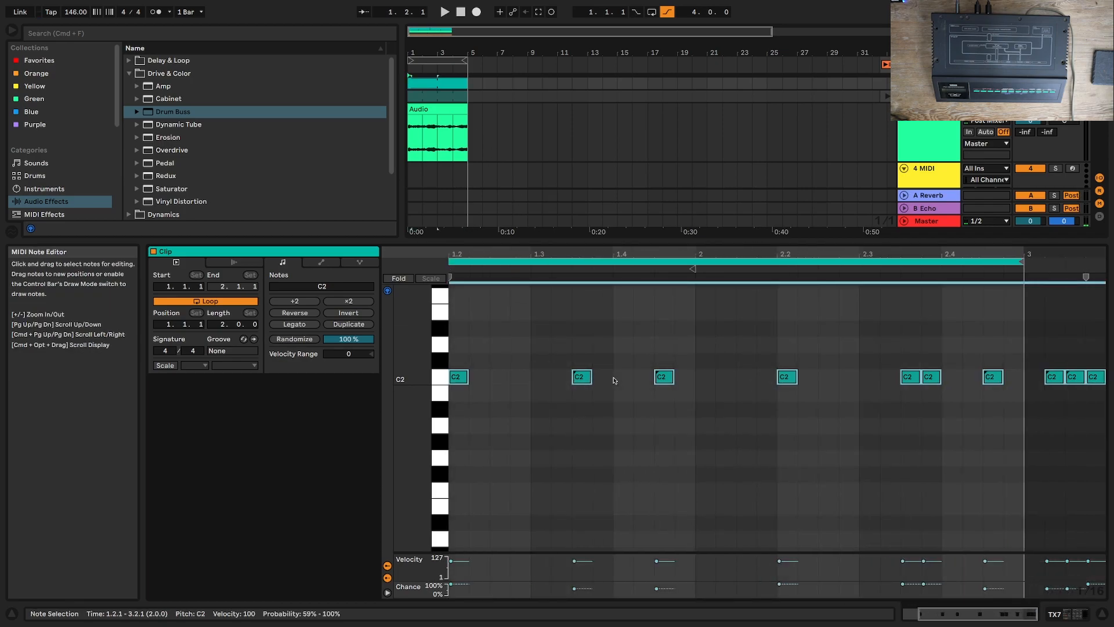
Step: Delete the C2 notes at 1.3.3 and 2.3.4 during playback, and set the chance of the note at 1.4.3 to 79%
key(space)
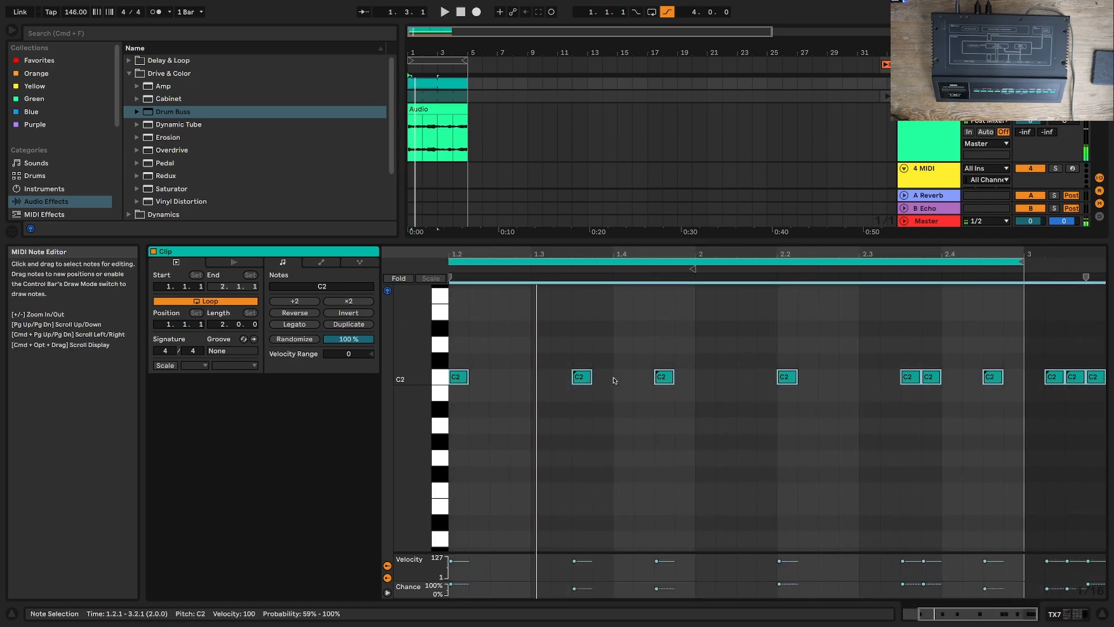
click(582, 376)
key(Delete)
key(space)
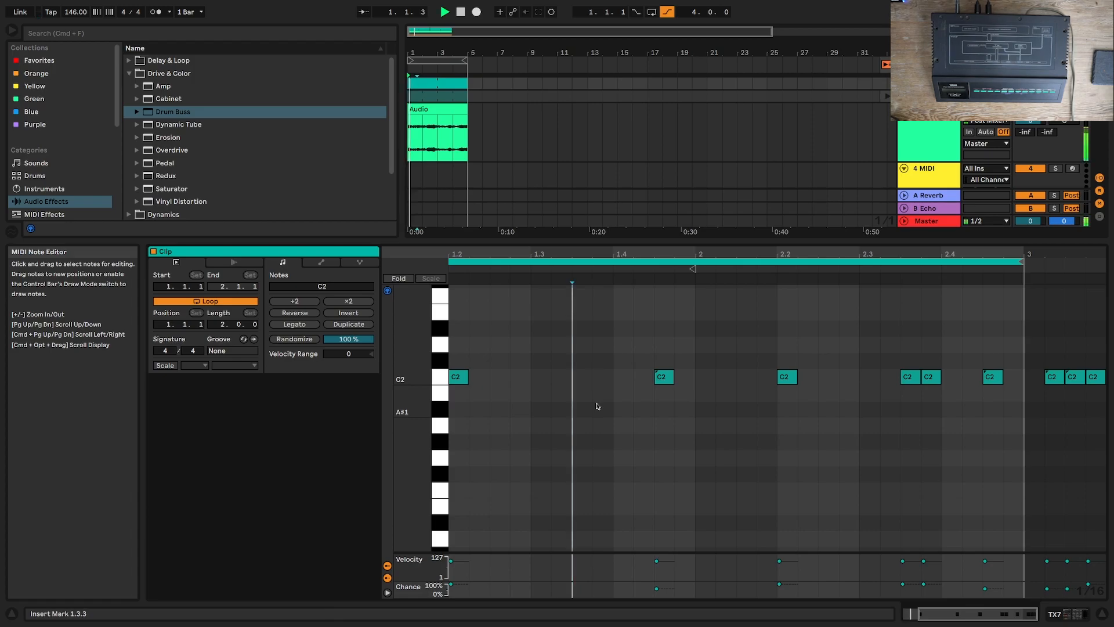
click(657, 587)
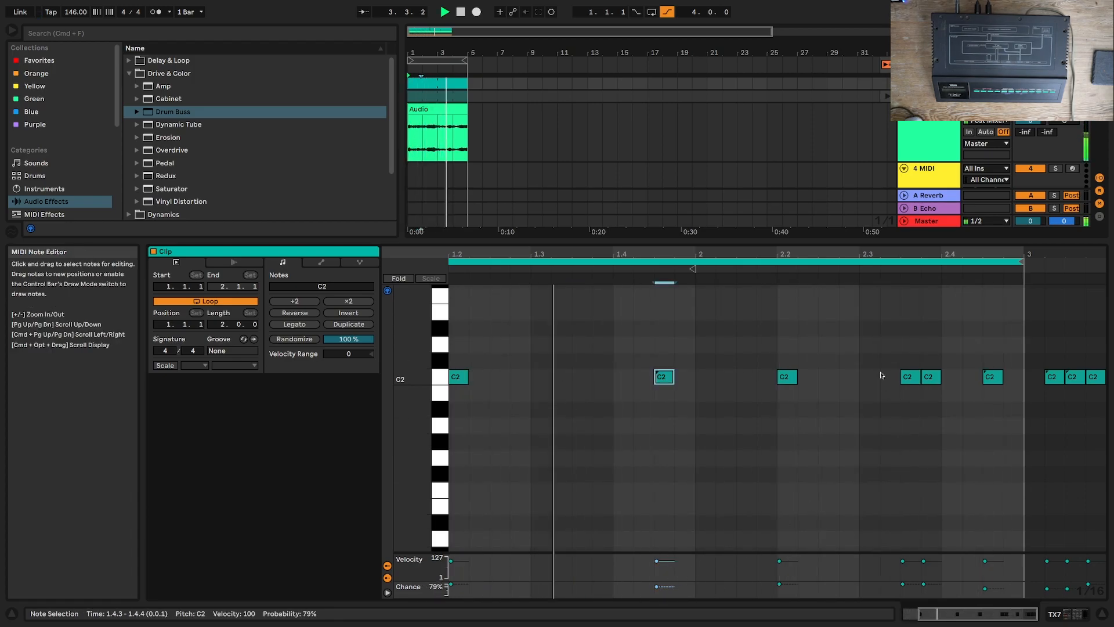
click(930, 377)
key(Delete)
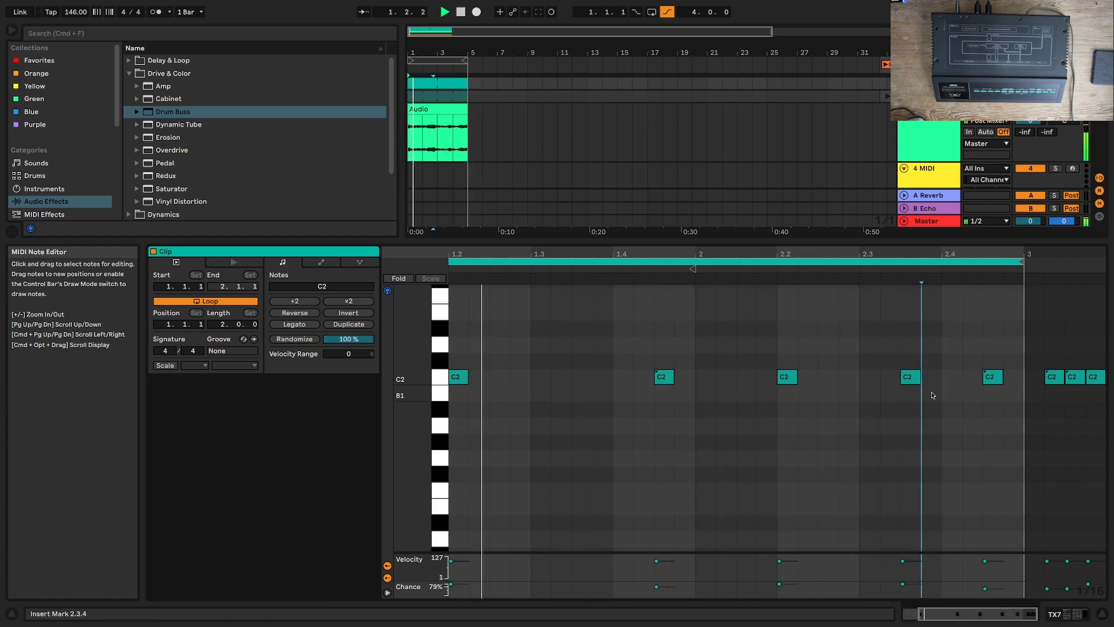
scroll(801, 177, down, 2)
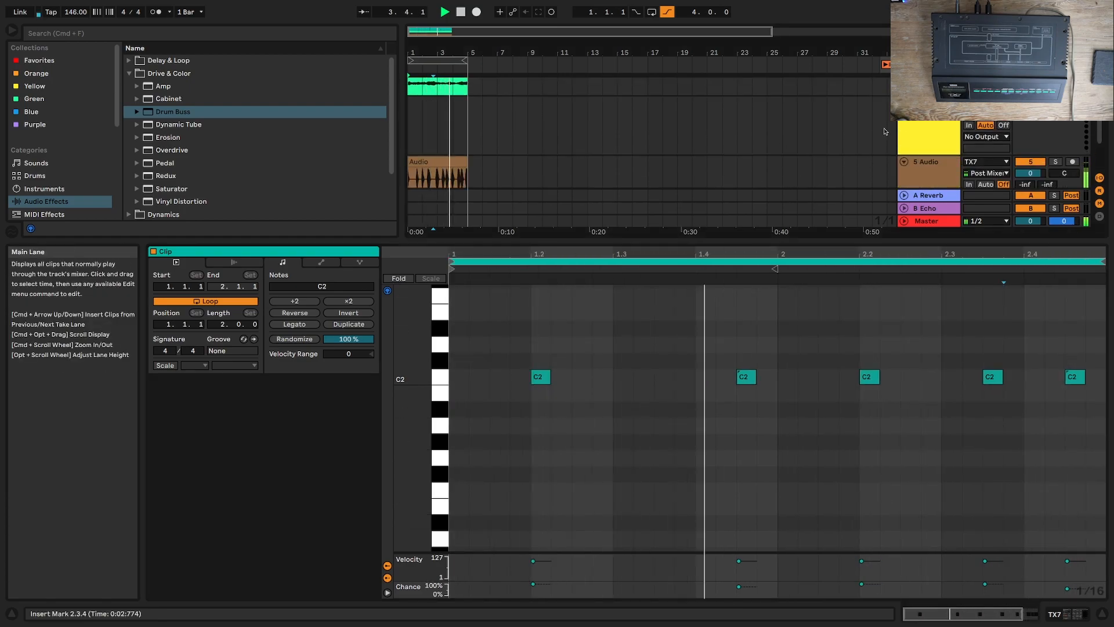
Step: Stop playback, insert a new audio track below track 5, and set its input to TX7 with recording armed
scroll(841, 176, down, 4)
scroll(842, 175, up, 3)
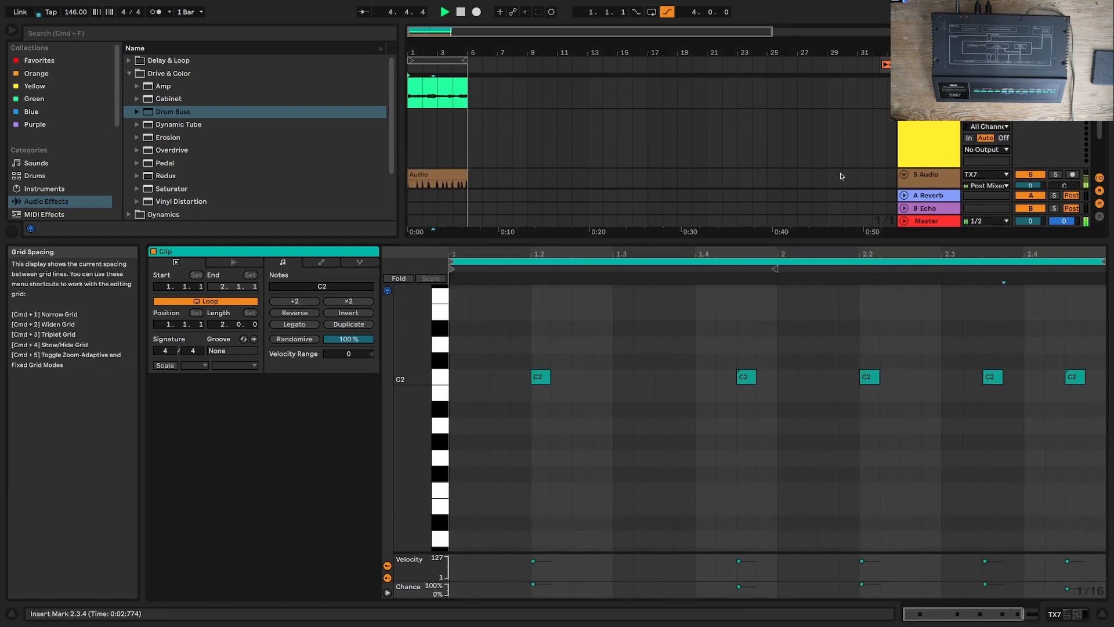
scroll(841, 176, down, 2)
key(space)
right_click(955, 177)
click(987, 181)
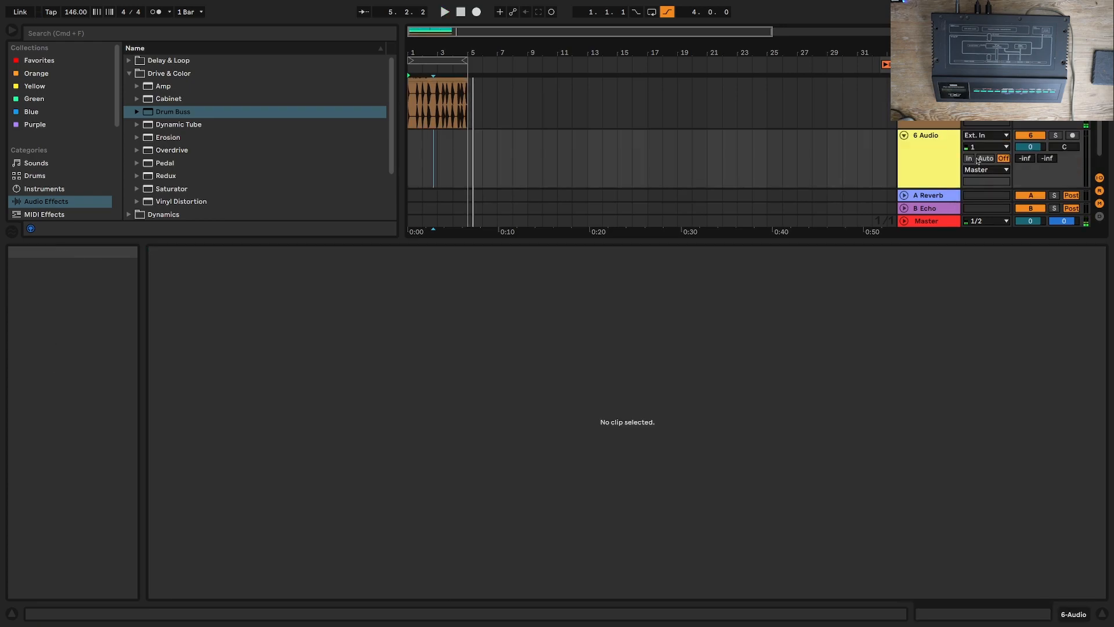
click(989, 136)
click(996, 182)
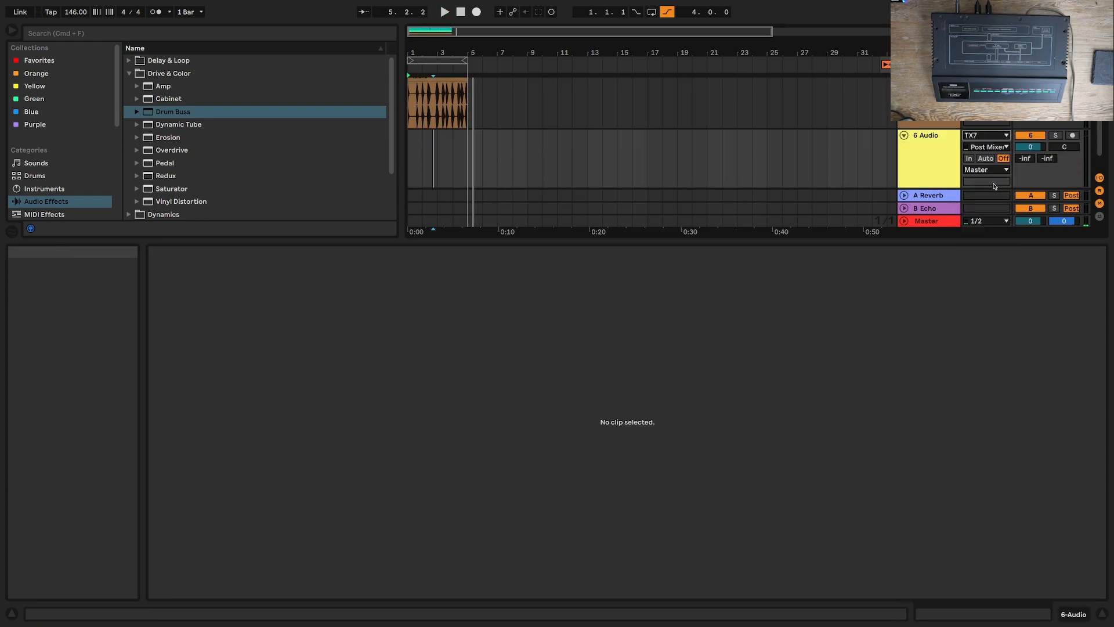
click(1071, 135)
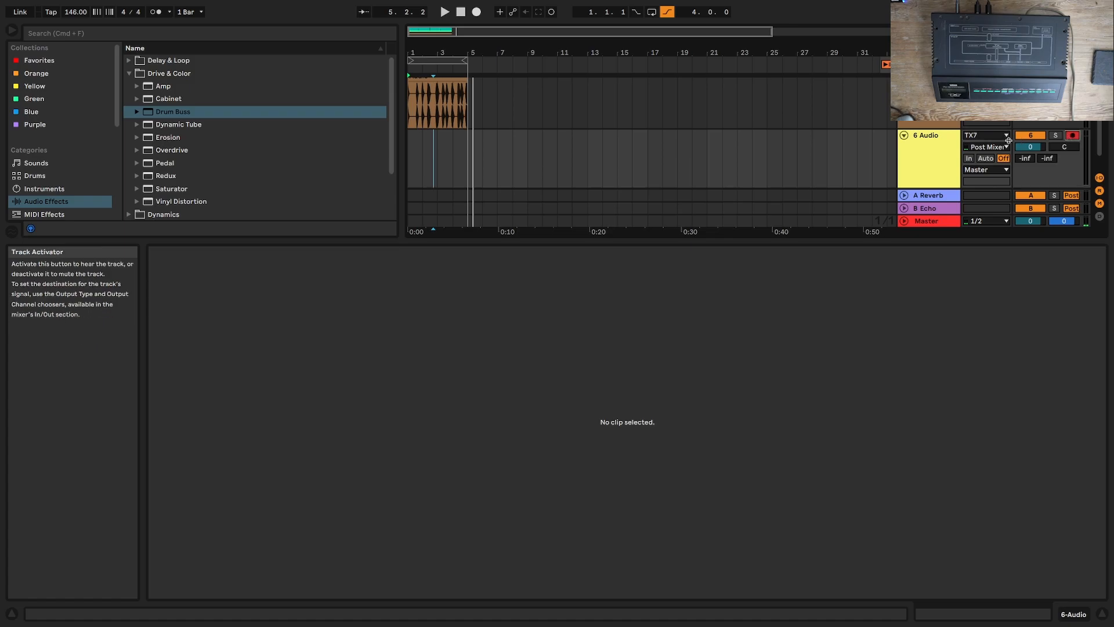
click(986, 138)
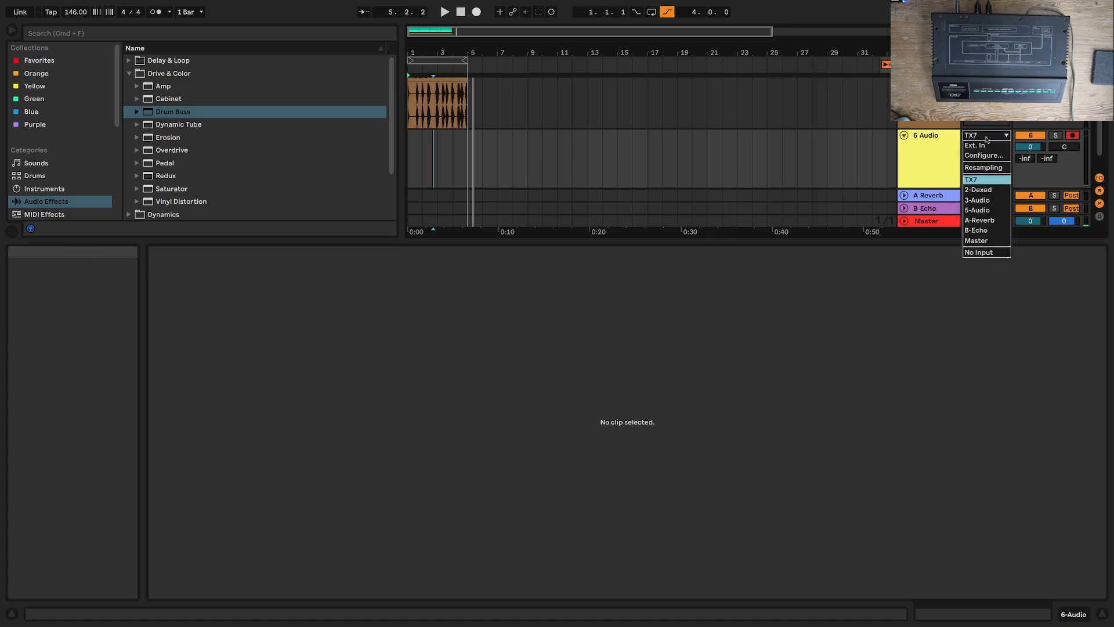
click(982, 168)
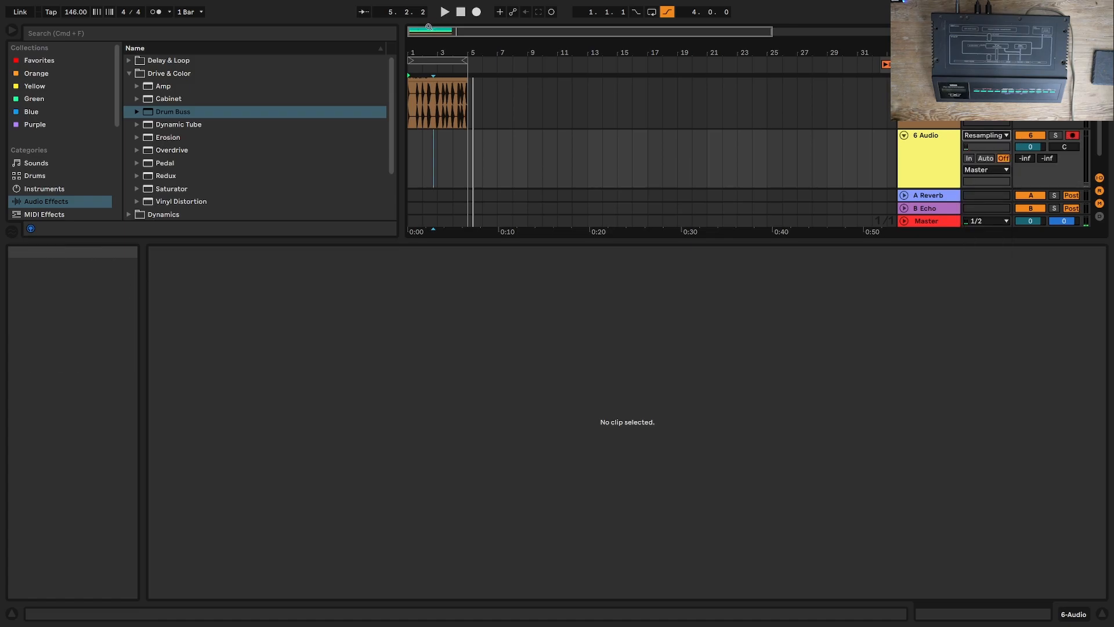
click(476, 12)
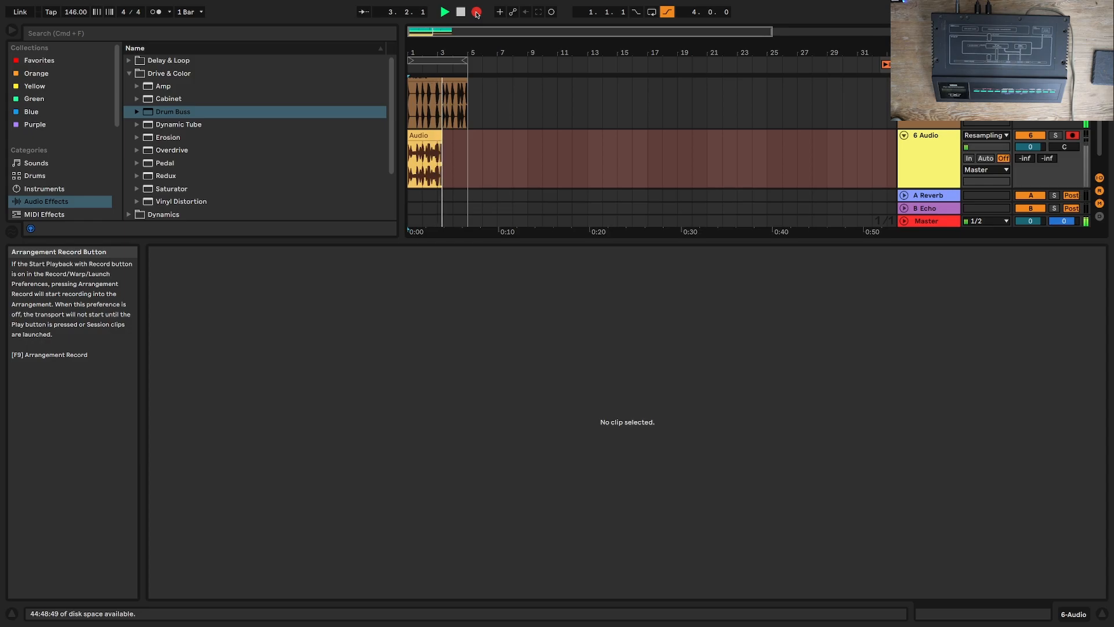
key(space)
click(983, 138)
click(986, 179)
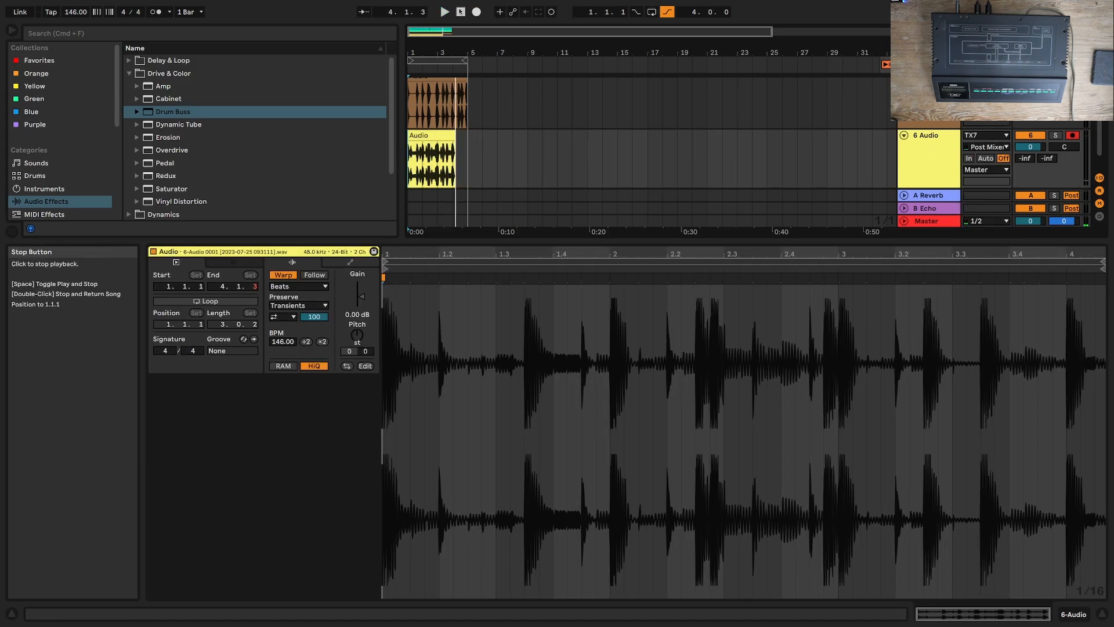
Step: Record the TX7 pattern onto audio track 6 from the start as a four-bar clip
click(477, 12)
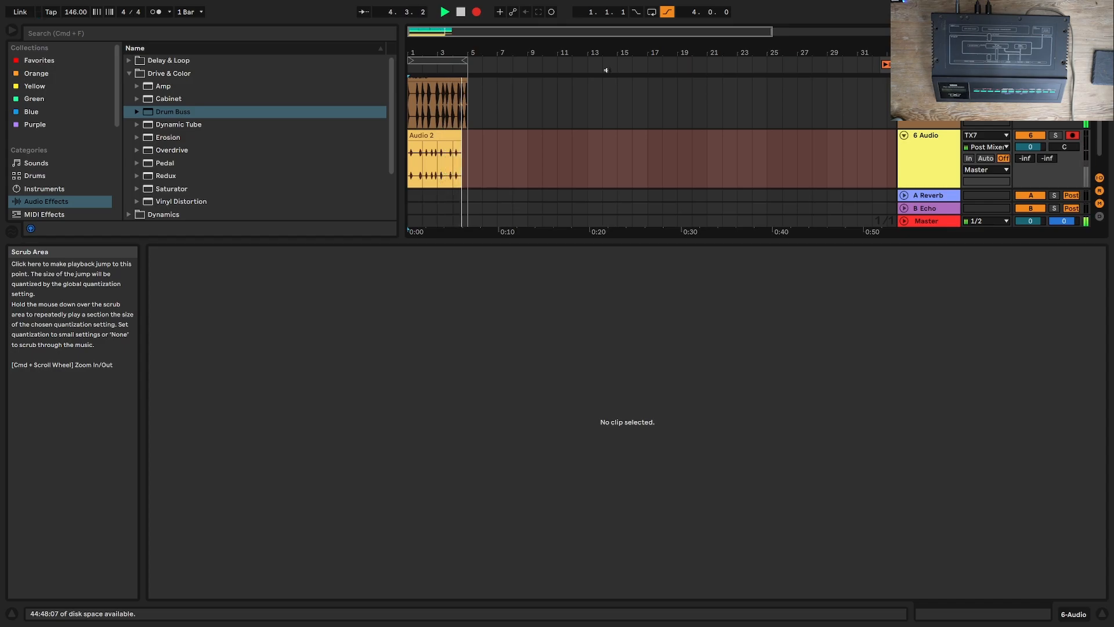
key(space)
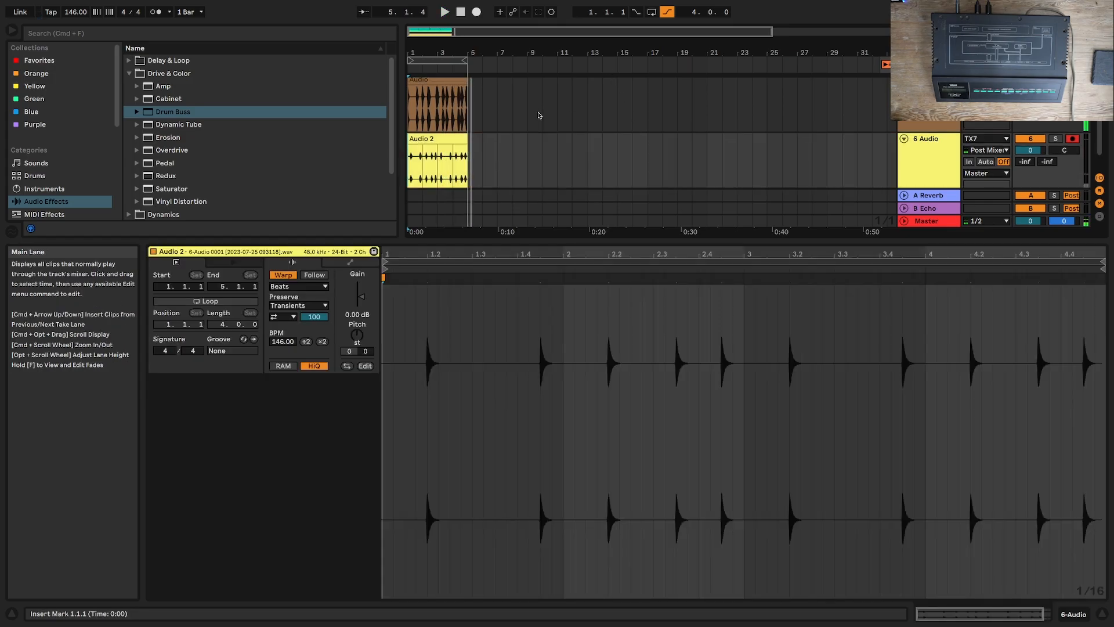
Step: Show the Dexed track's device, turn on its parameter configuration mode and open the plug-in window
scroll(538, 114, up, 3)
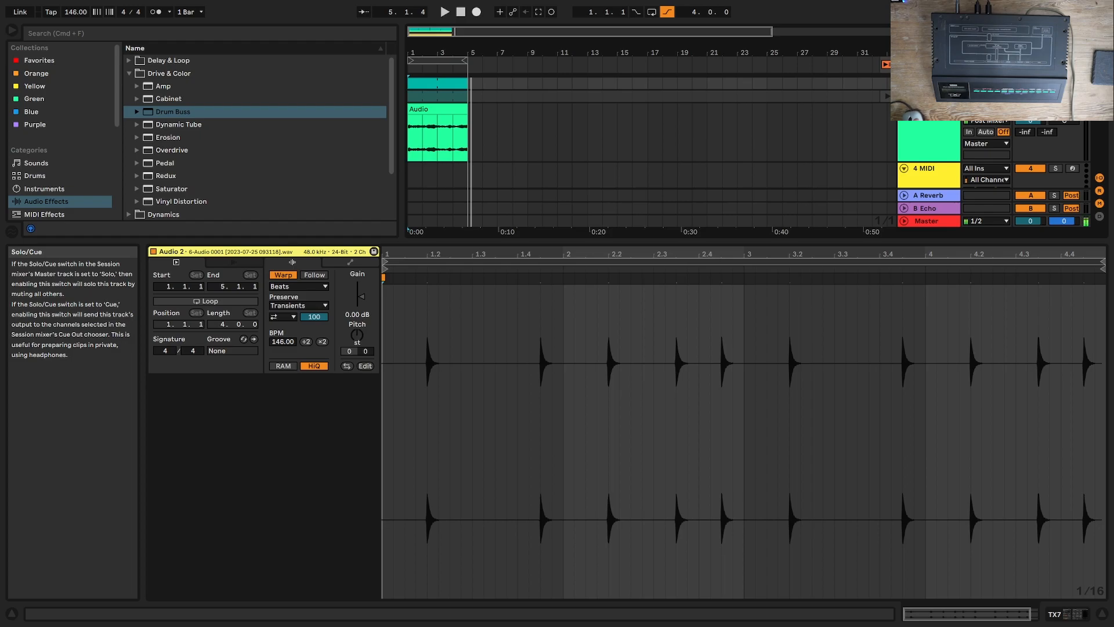
click(1066, 610)
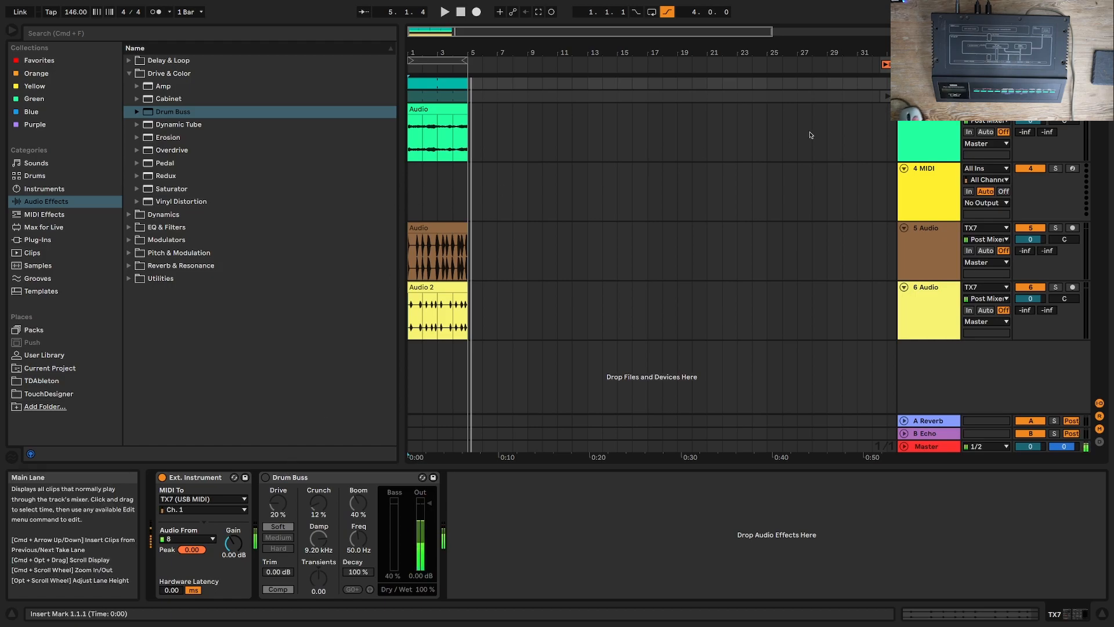
click(928, 96)
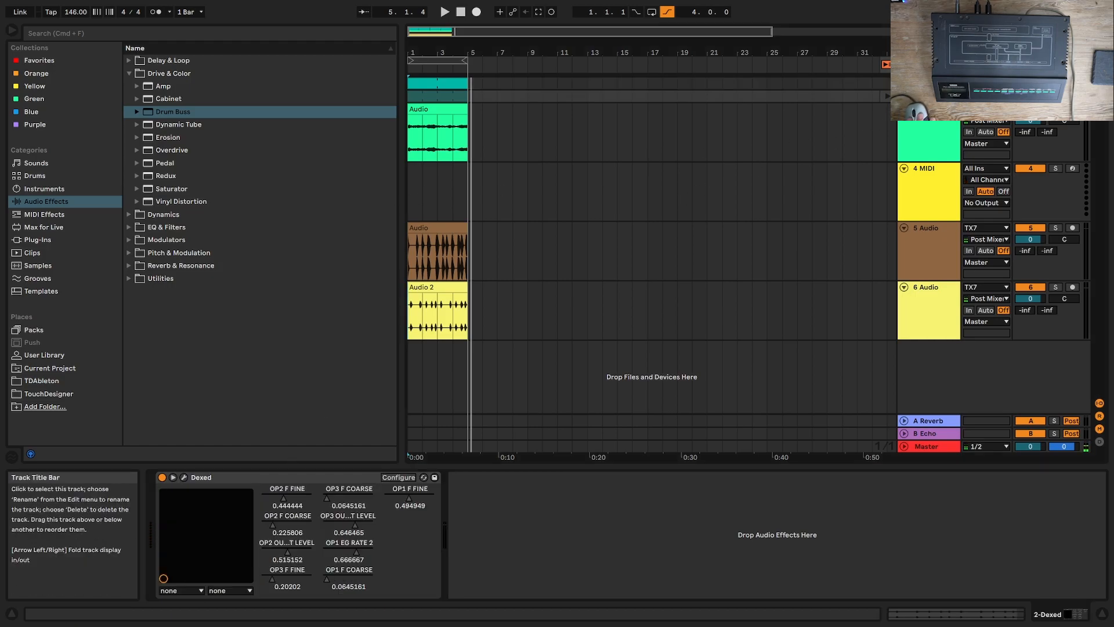
click(399, 477)
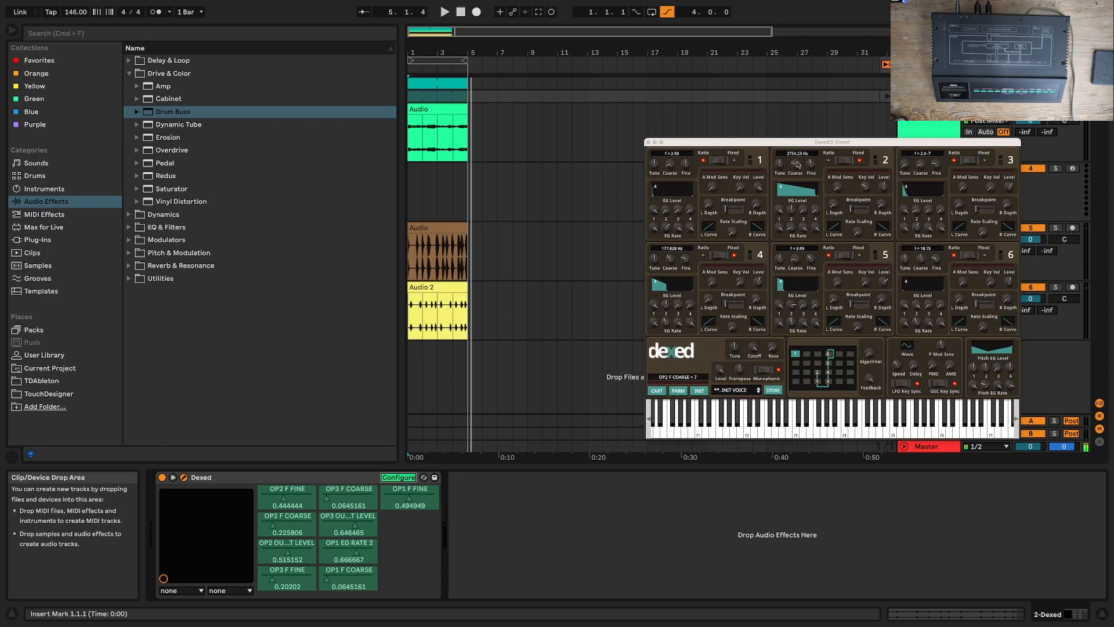
Step: Tune operator 1 to a ratio of 17.88 with EG rate 2 about 0.76, and set operator 2's output level to about 0.80
drag(671, 164, 672, 118)
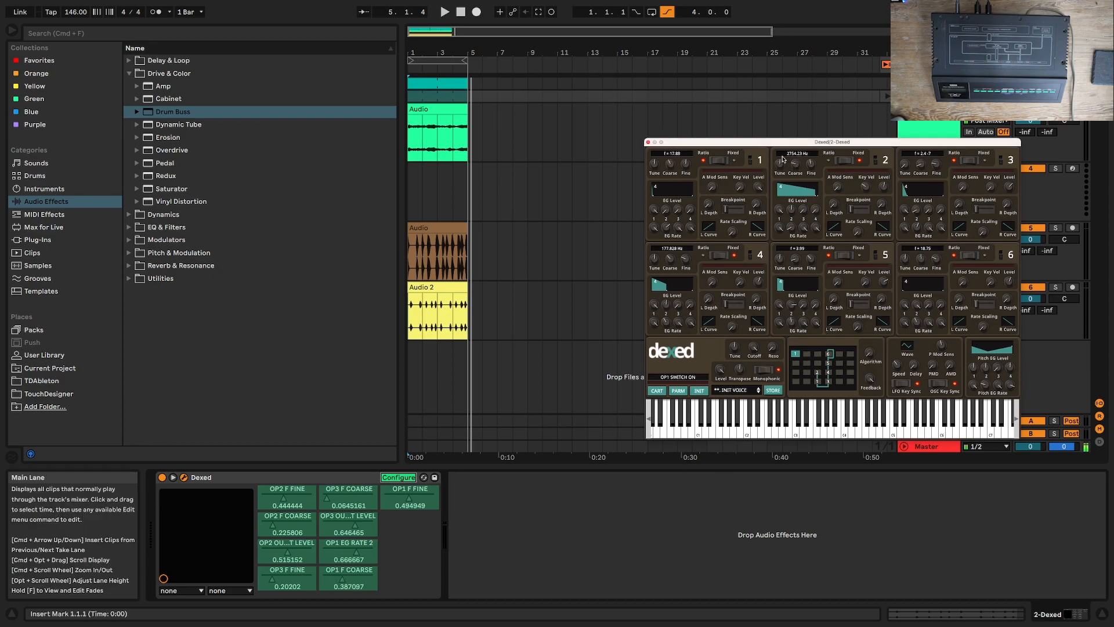
drag(794, 164, 793, 146)
drag(665, 248, 659, 221)
drag(795, 164, 795, 201)
drag(884, 187, 894, 160)
Step: Tune operator 3 to a ratio of 21.6 with an output level of about 0.58, and operator 2 to a fixed 275.423 Hz
drag(1007, 192, 1009, 195)
drag(923, 167, 899, 108)
mouse_move(795, 149)
mouse_down()
mouse_move(792, 137)
mouse_move(794, 169)
mouse_up()
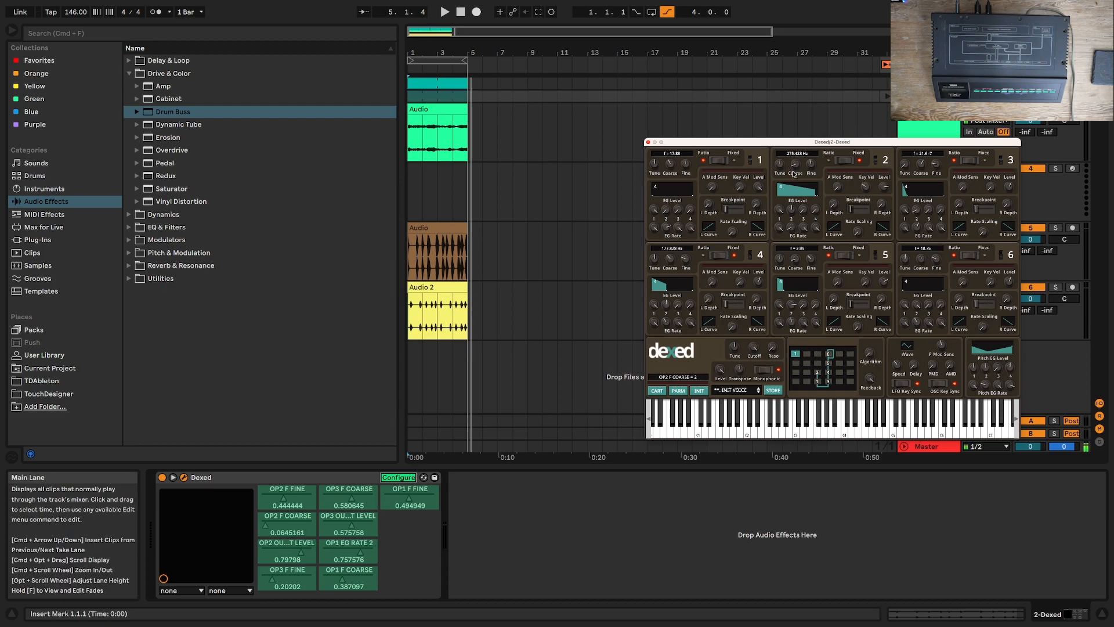
Step: Close the Dexed window and play the arrangement from the start to hear the new sound
click(649, 142)
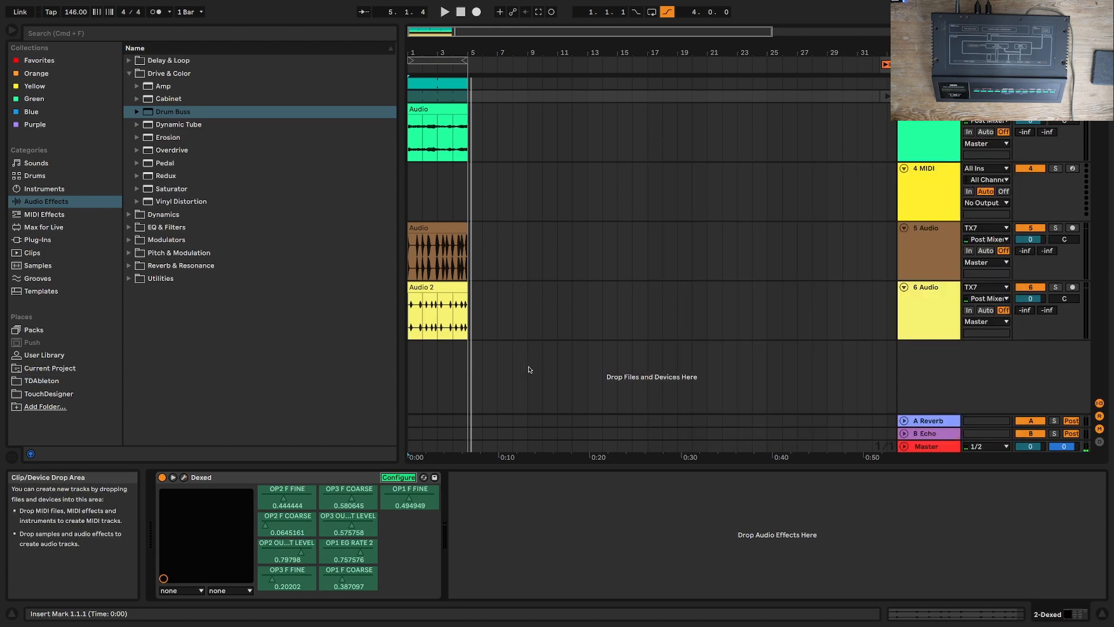
key(space)
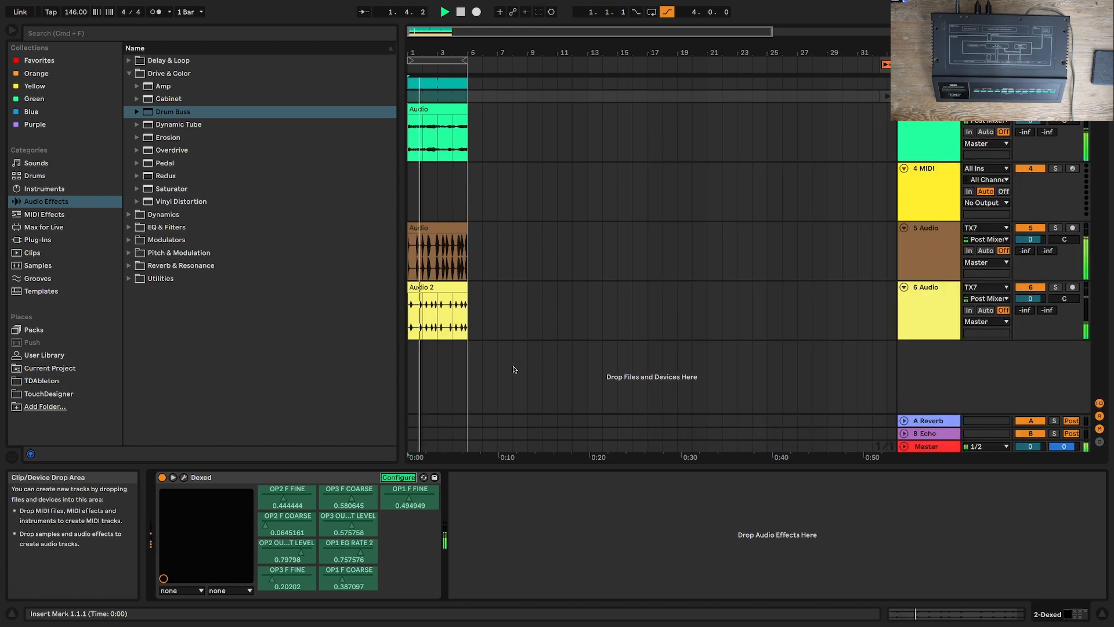
Step: Stop playback and add an Auto Filter after Drum Buss on the TX7 track, set to high-pass at 2.72 kHz with 12% resonance
key(space)
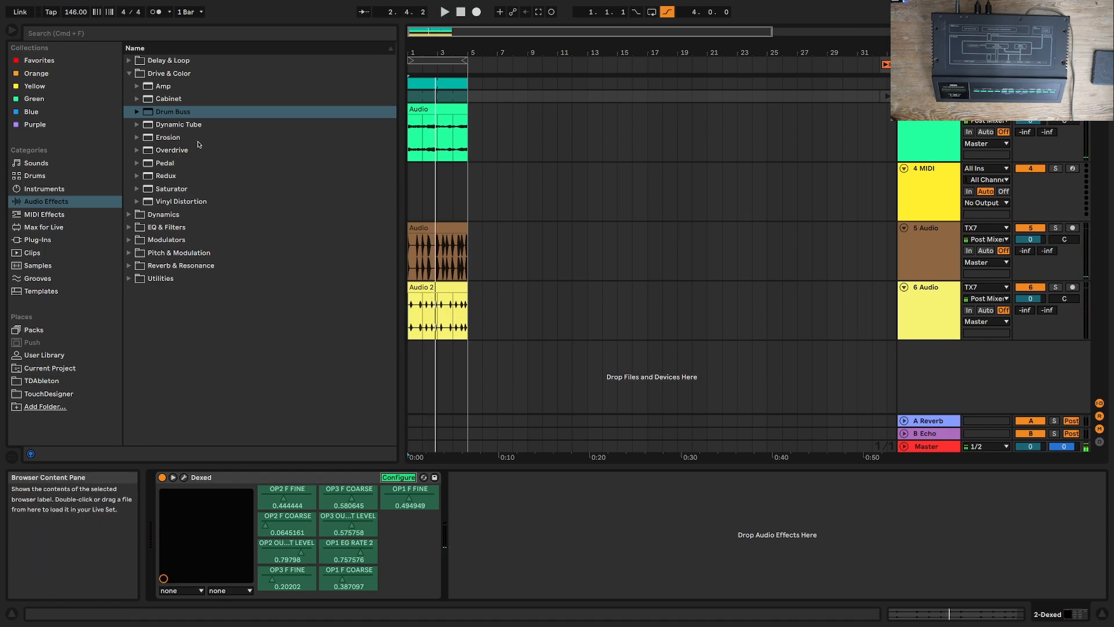
click(128, 228)
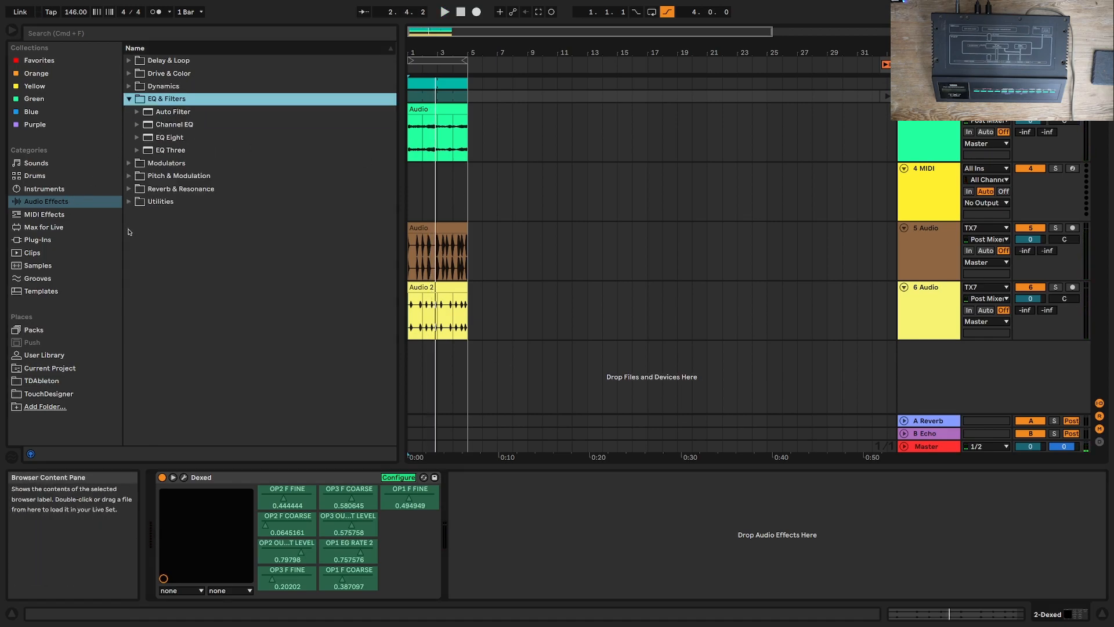
click(905, 115)
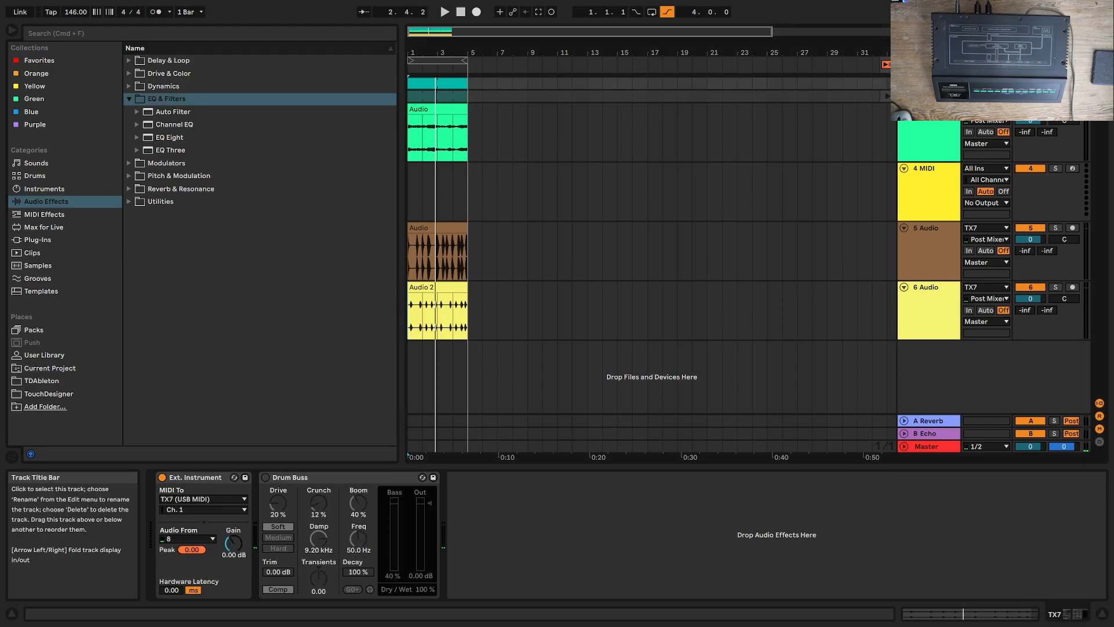
double_click(175, 112)
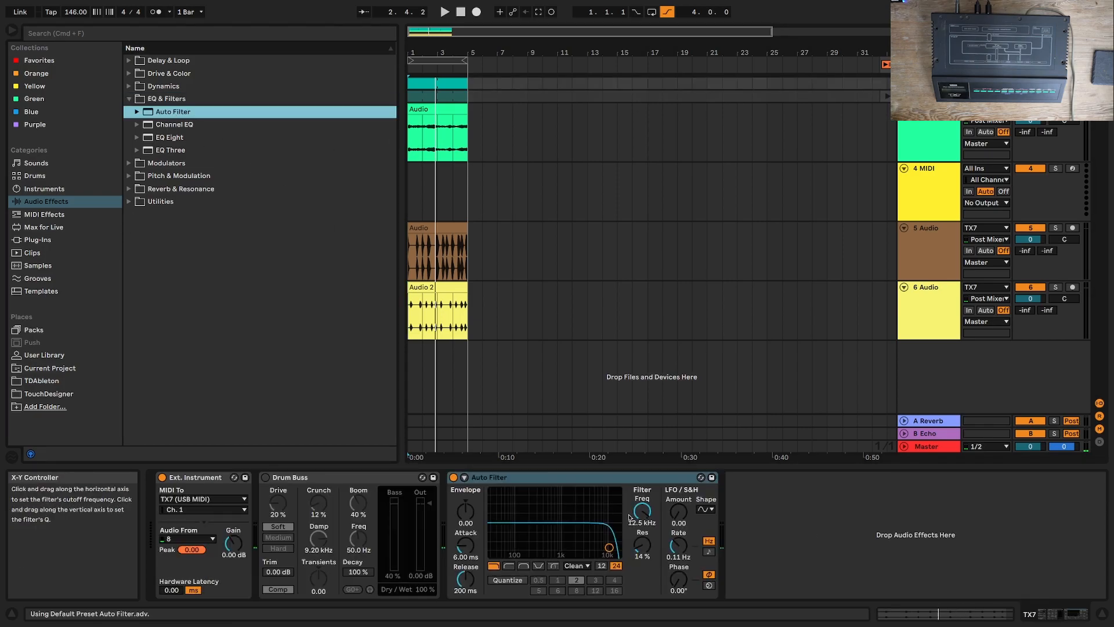
click(508, 567)
drag(608, 547, 581, 548)
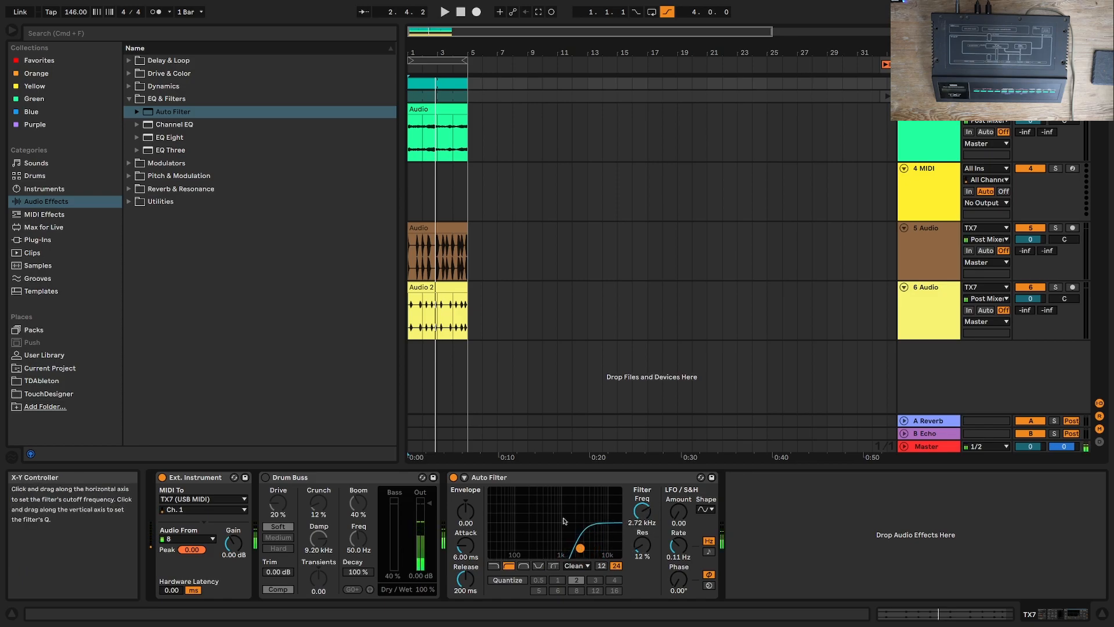
Step: Fill the C2 row of the TX7 track's MIDI clip with continuous 1/16 notes and play the pattern
double_click(418, 84)
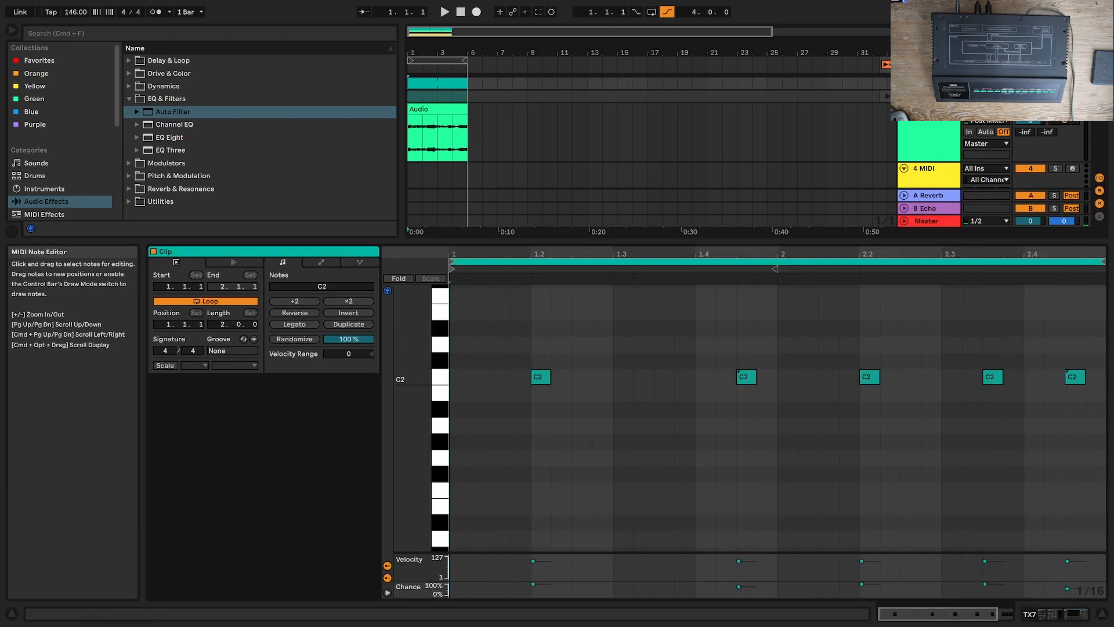
key(b)
drag(453, 374, 1102, 377)
key(space)
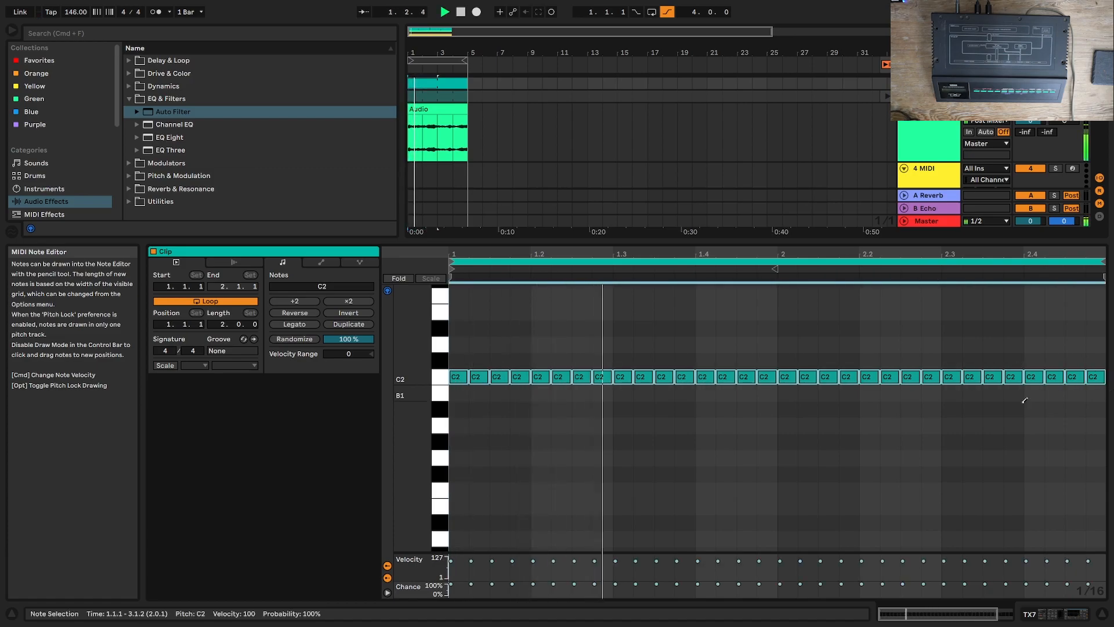
Step: Insert a new audio track below track 6, set its input to TX7 and arm it for recording
click(1065, 614)
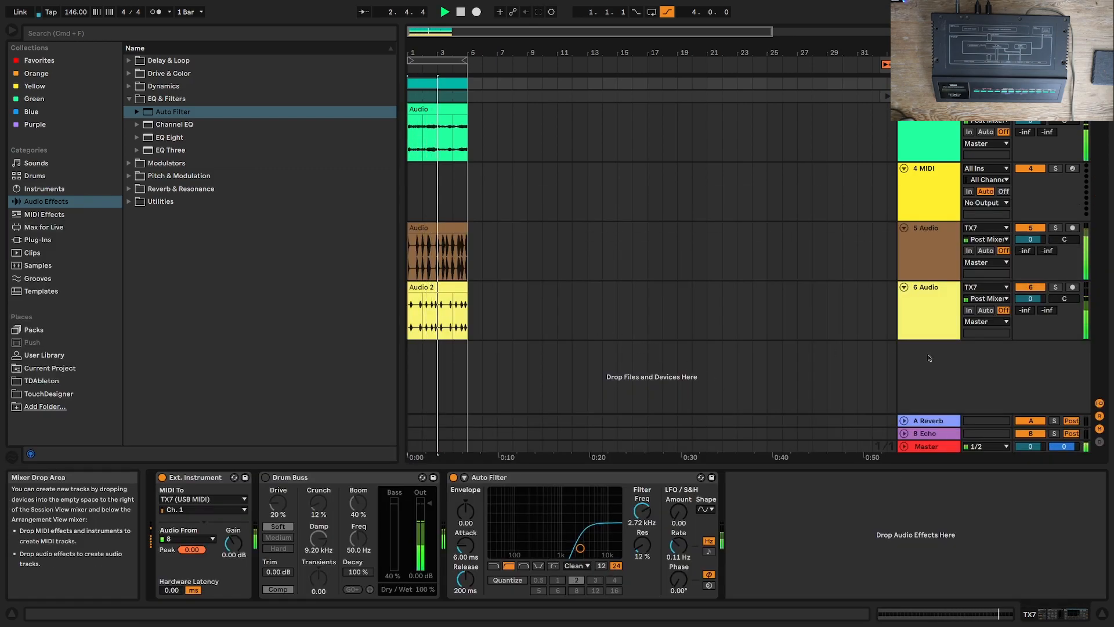
right_click(947, 372)
click(947, 373)
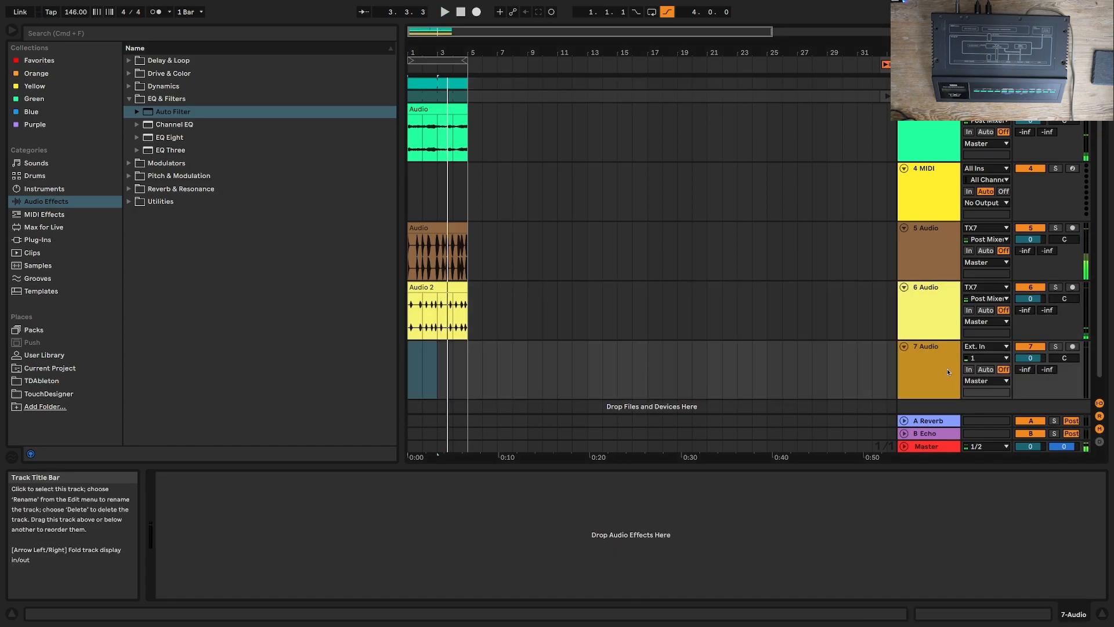
click(990, 347)
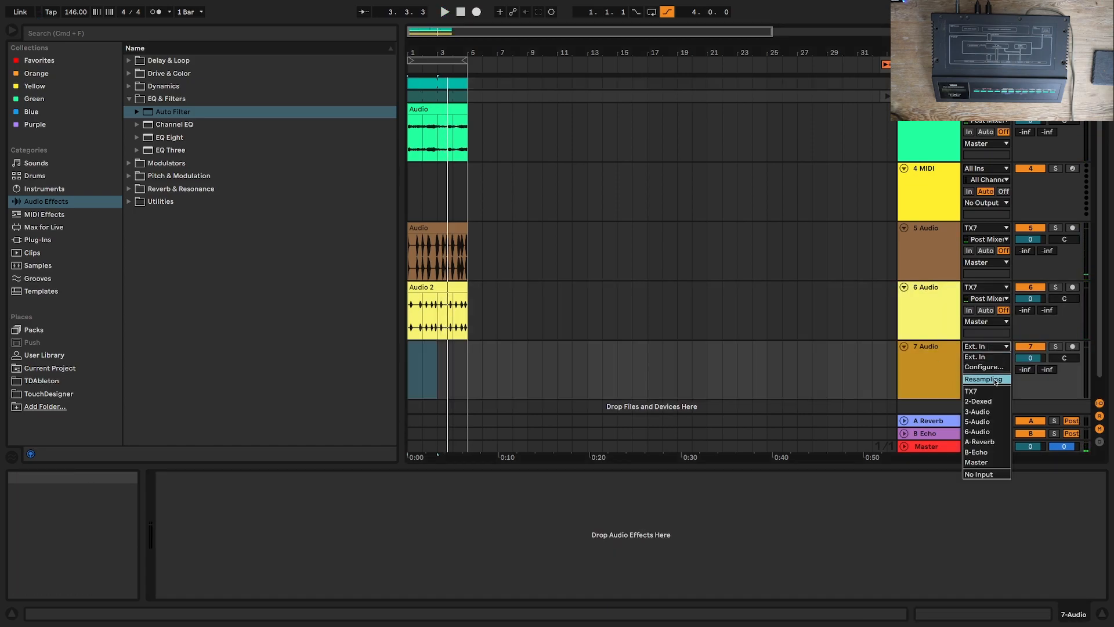
click(971, 391)
click(1074, 347)
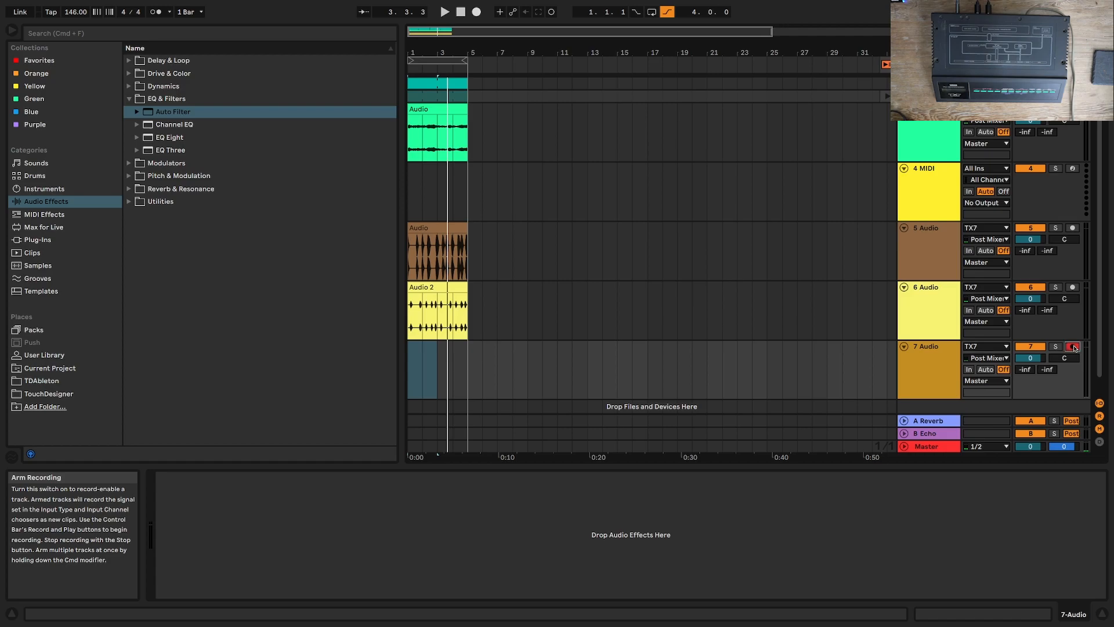
Step: Record the TX7 pattern onto audio track 7 over the four-bar section, then stop and return to the start
click(481, 13)
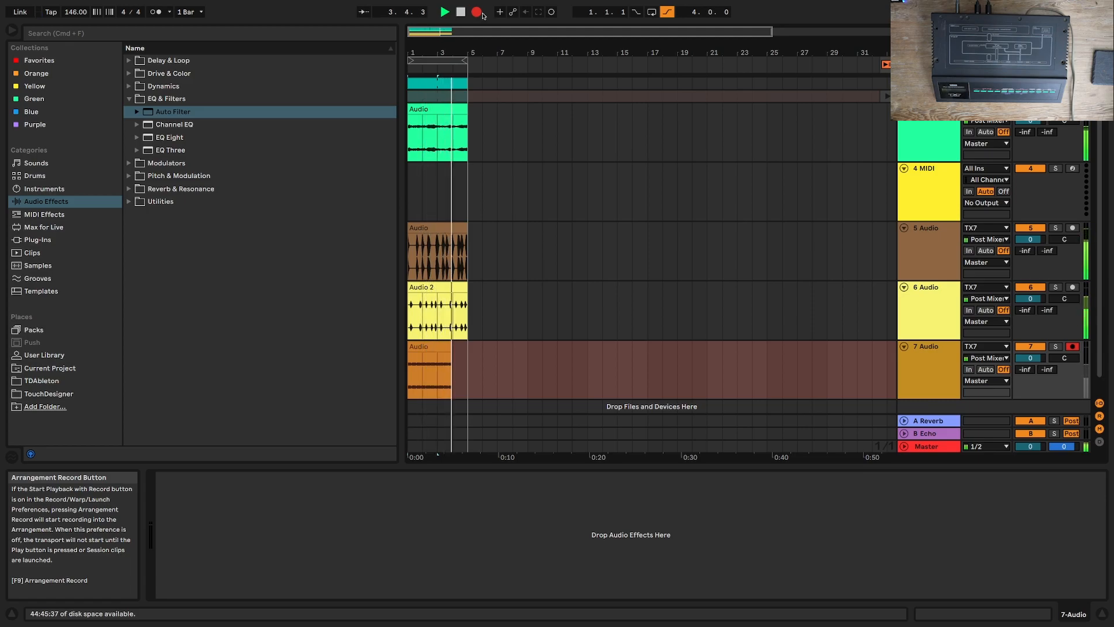
key(space)
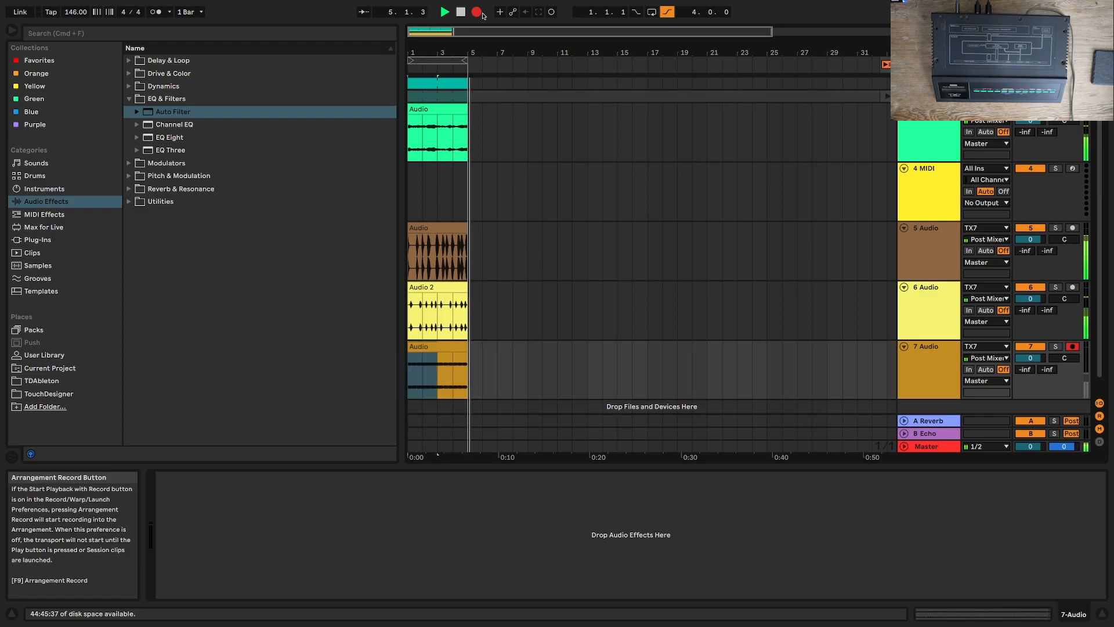
click(459, 13)
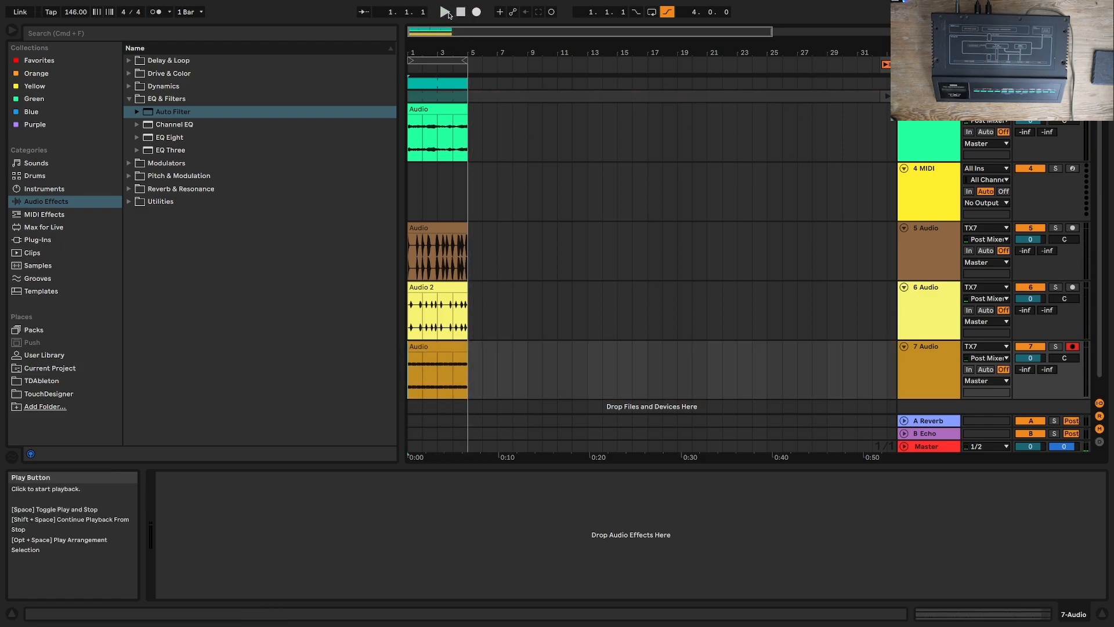
Step: Play back the layered recordings, then disarm audio track 7 and arm the TX7 track
click(445, 12)
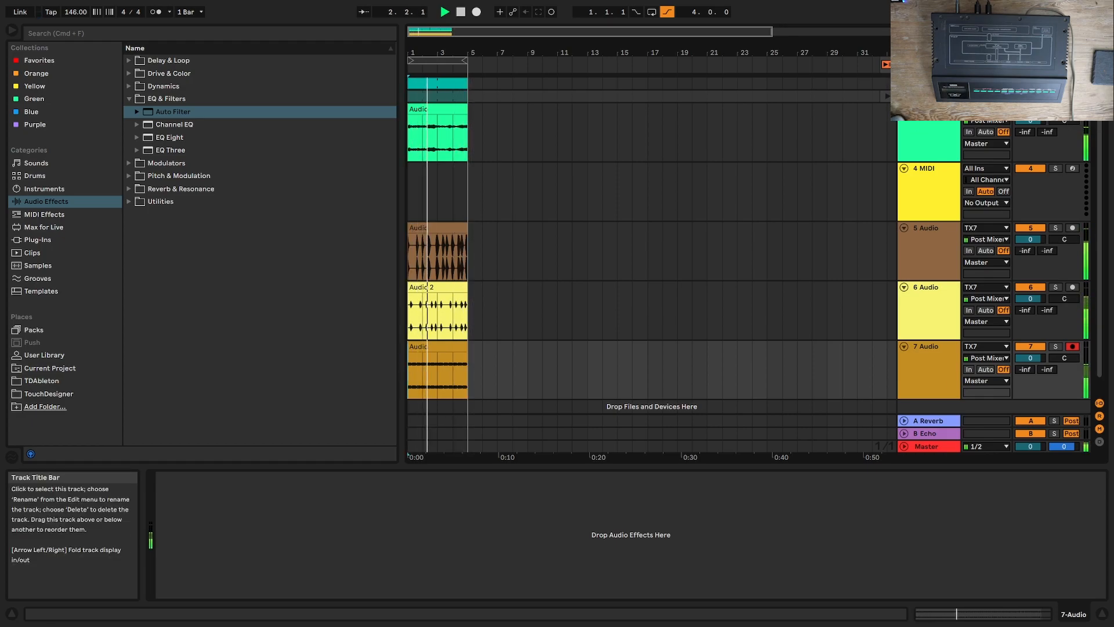
key(space)
click(928, 83)
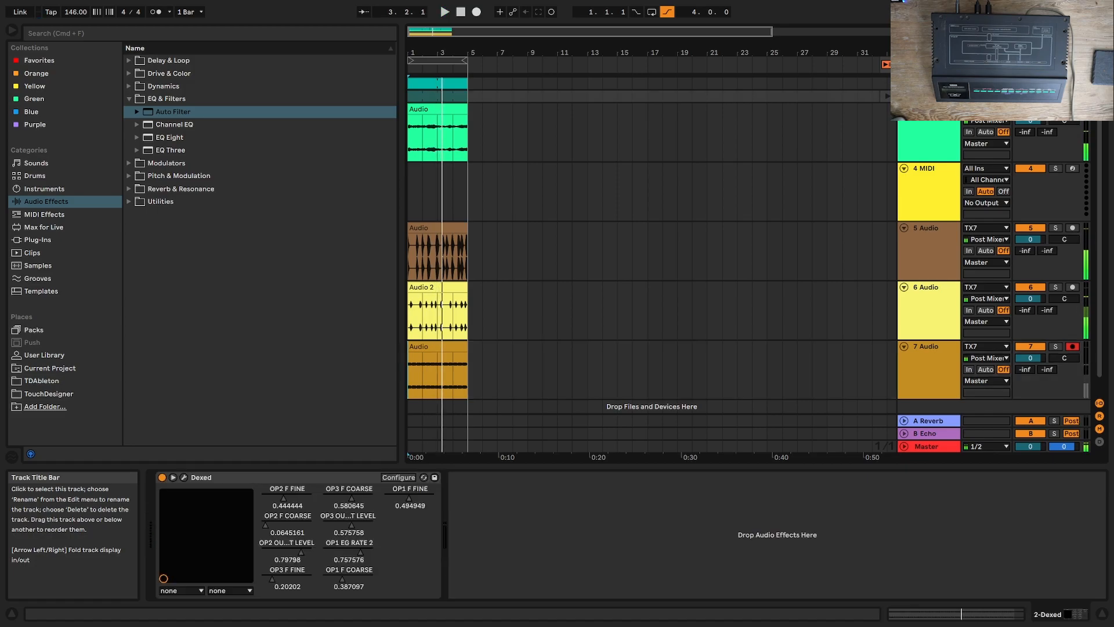
click(1072, 347)
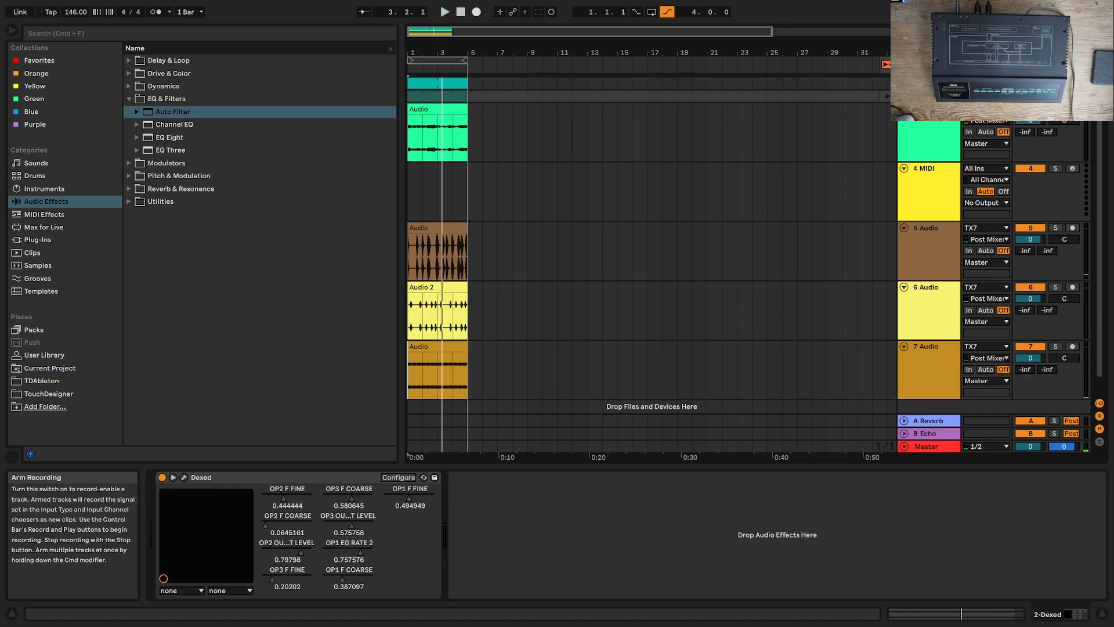
click(1073, 84)
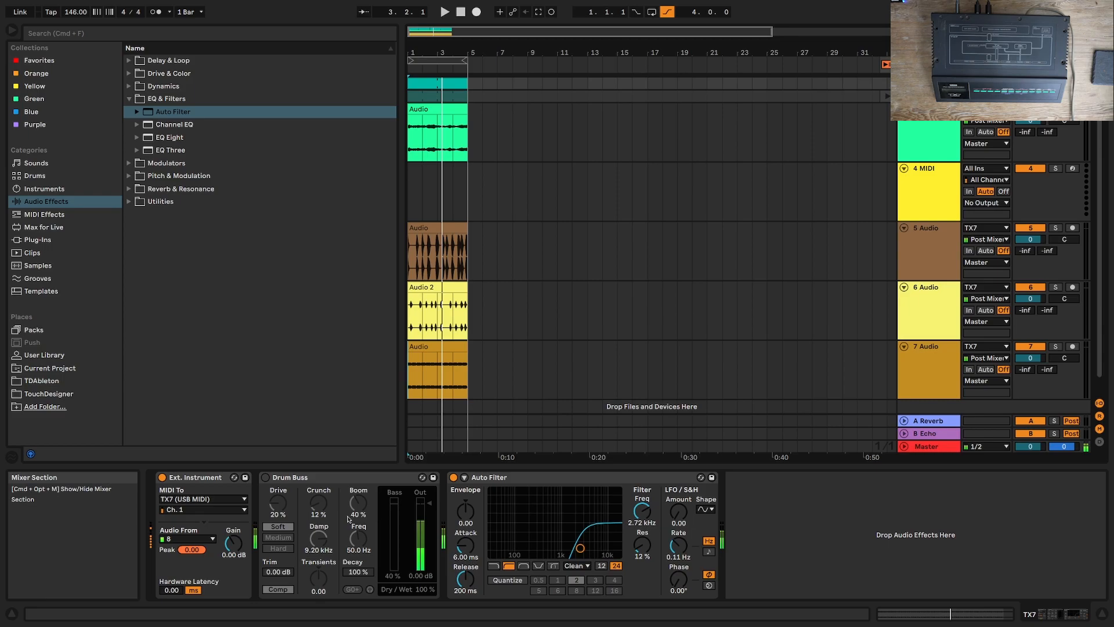
Step: Reset the Dexed patch to the init voice with parameter configuration on, and check its DX7 input and output settings
click(928, 95)
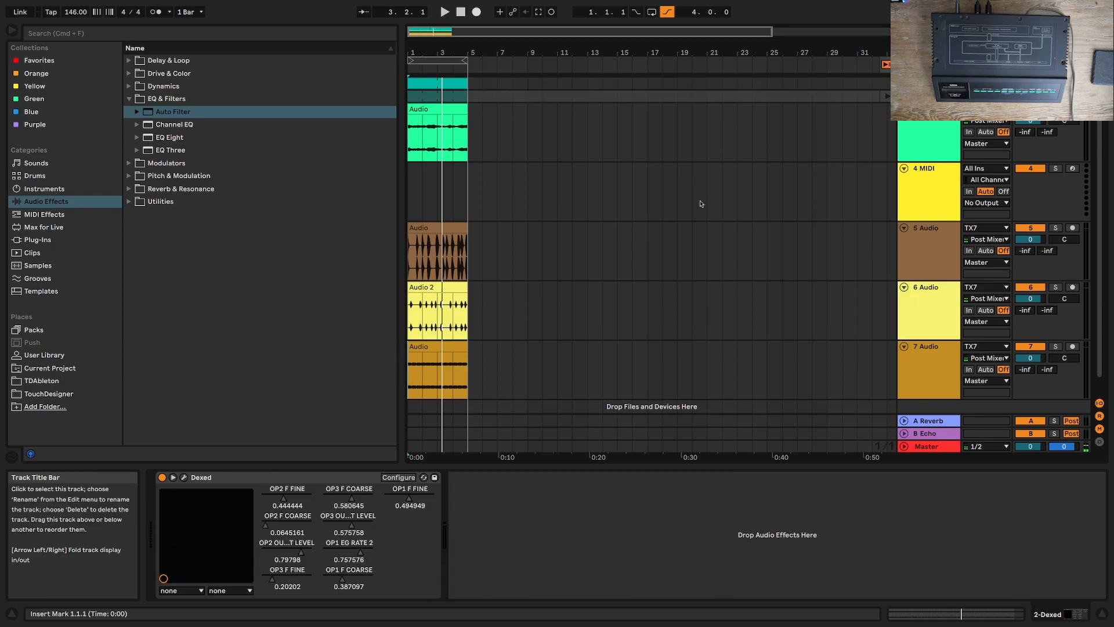
click(399, 477)
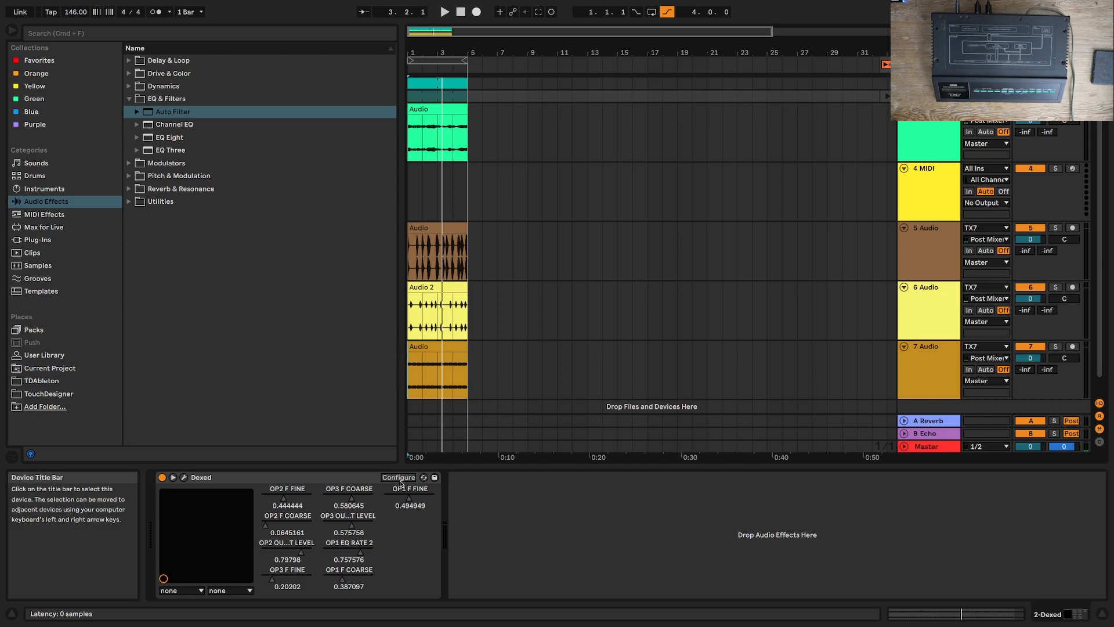
click(701, 390)
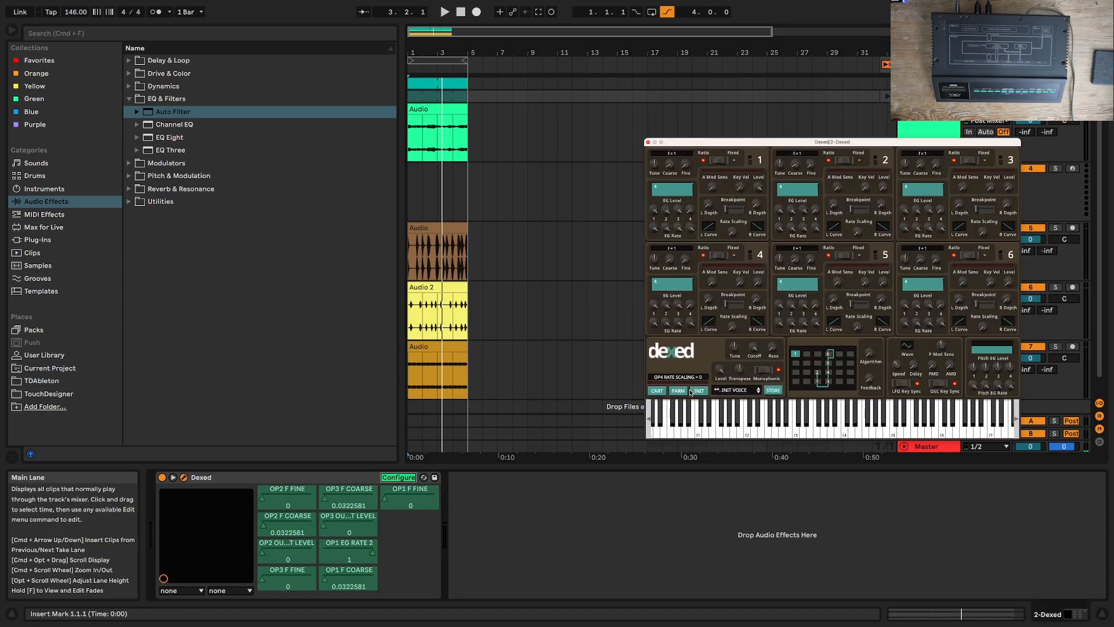
click(677, 392)
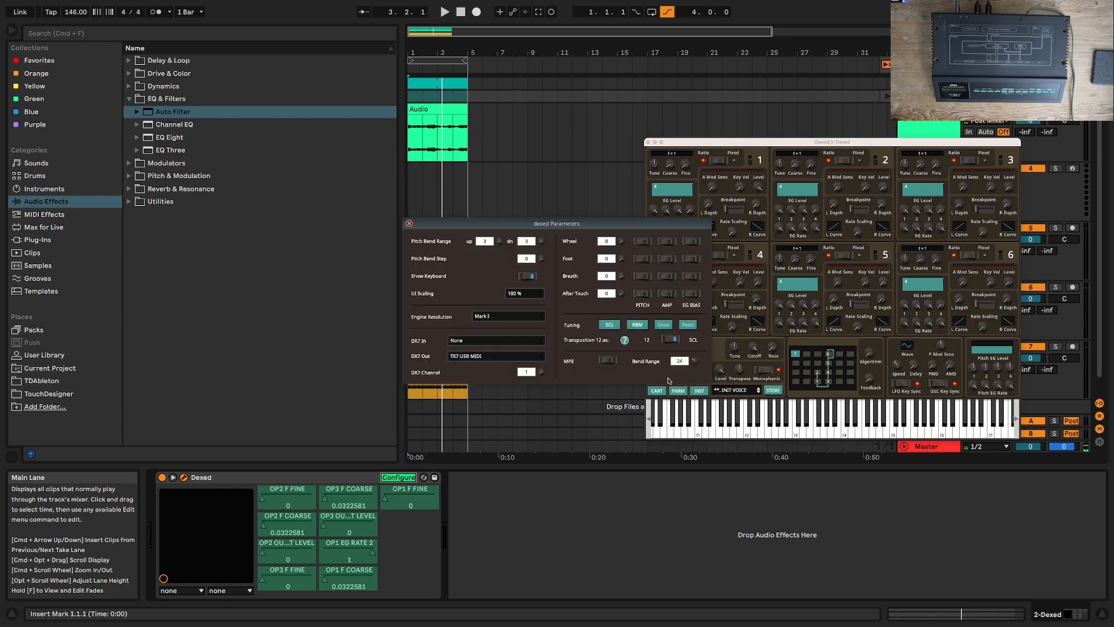
click(409, 223)
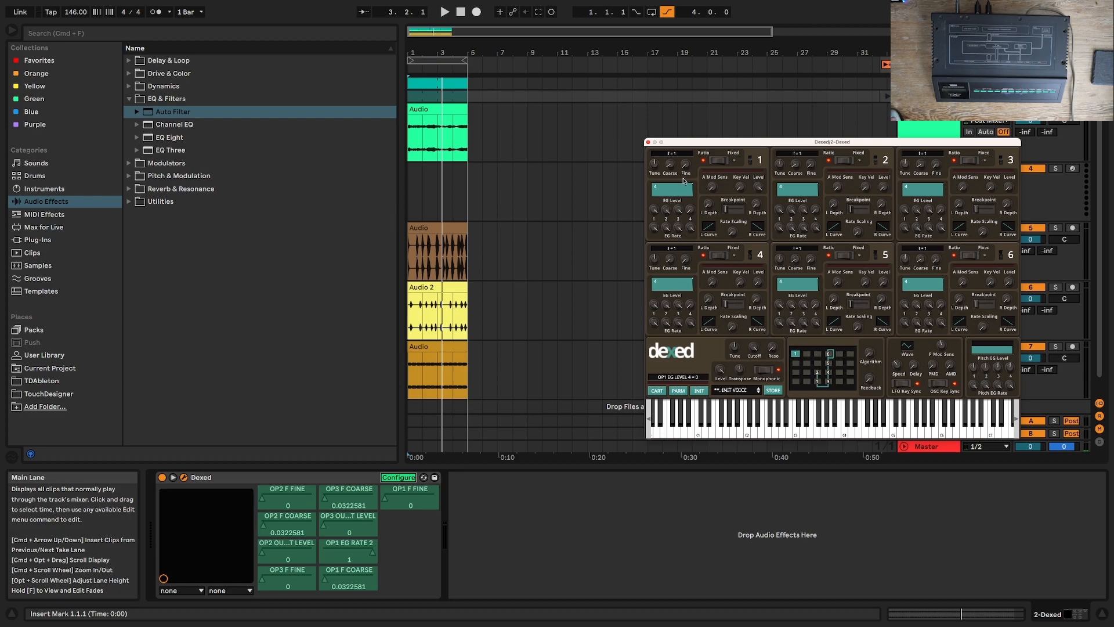
Step: Turn off the Auto Filter on the TX7 track and set the computer keyboard's octave range to C2 to D3
right_click(684, 181)
click(657, 216)
key(z)
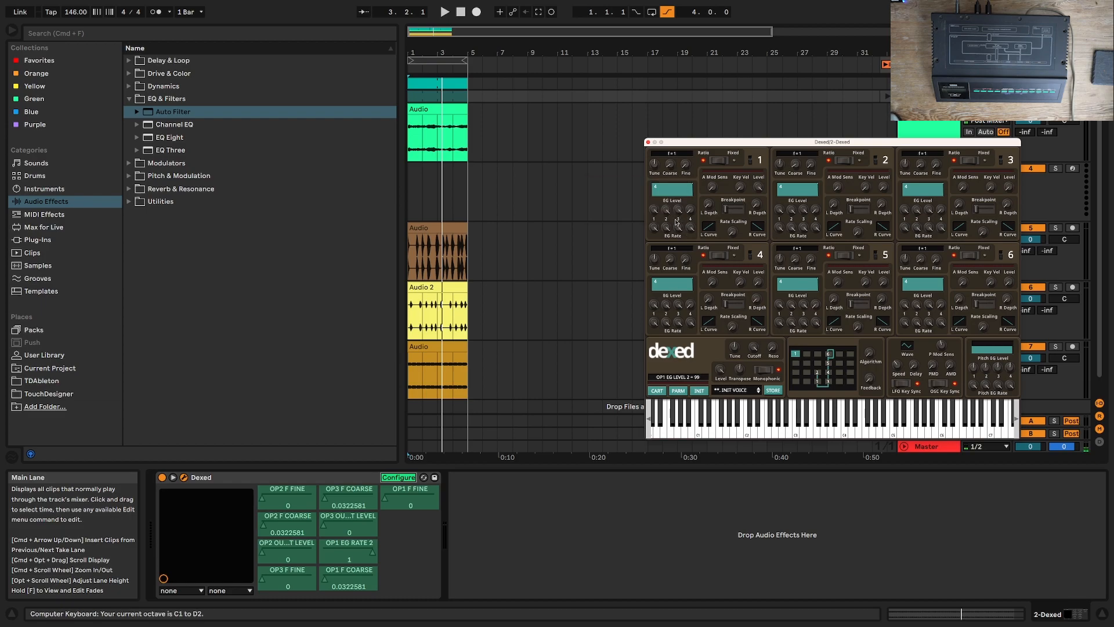
key(Up)
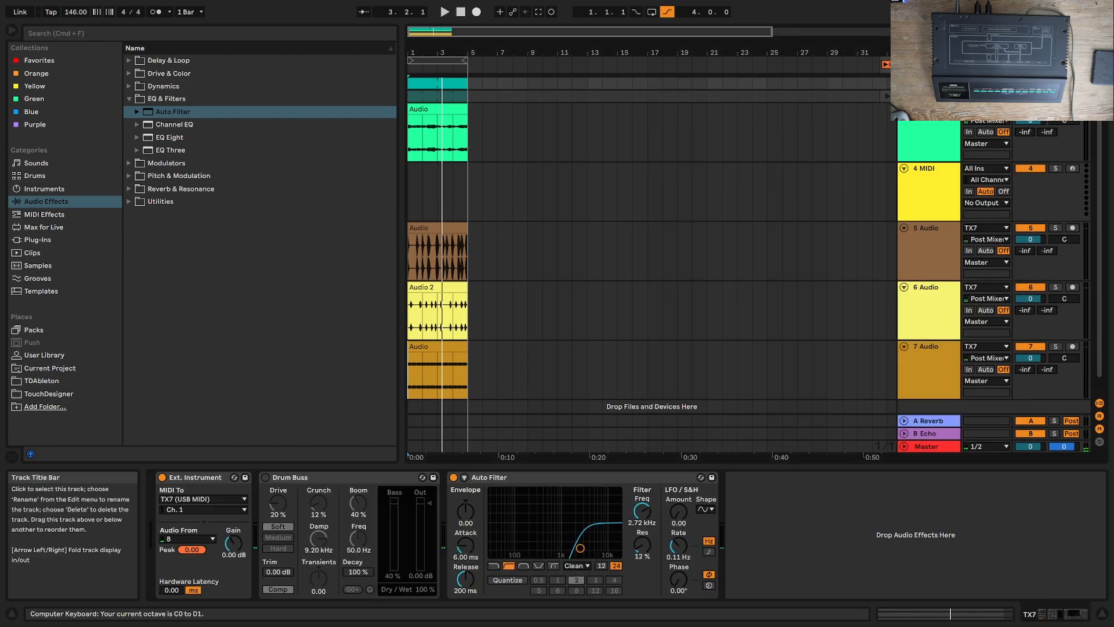
click(453, 477)
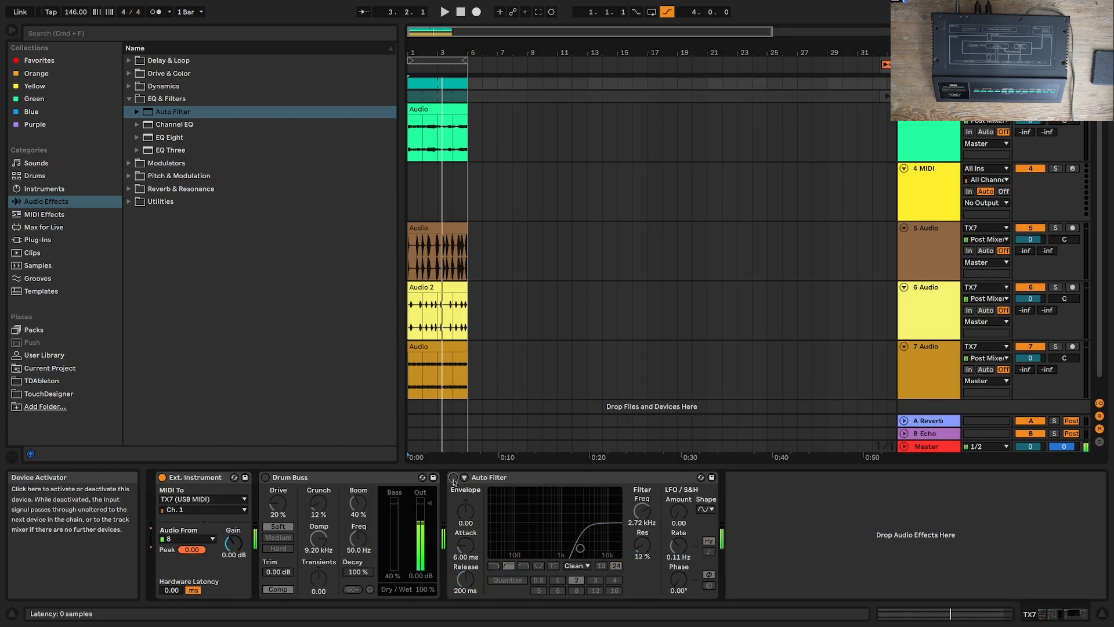
key(x)
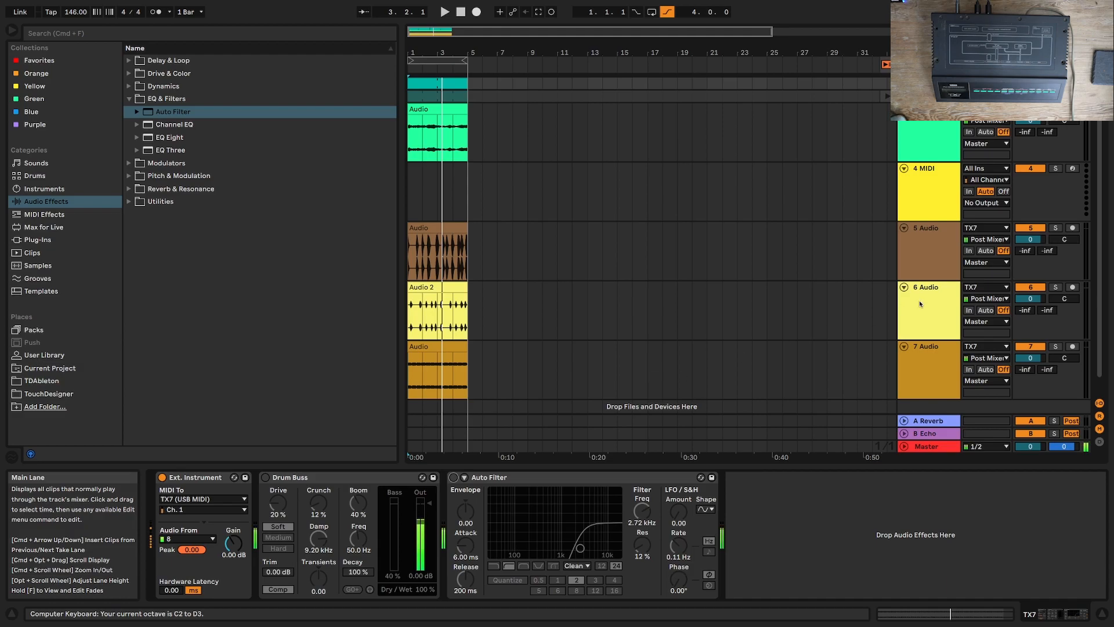
click(932, 127)
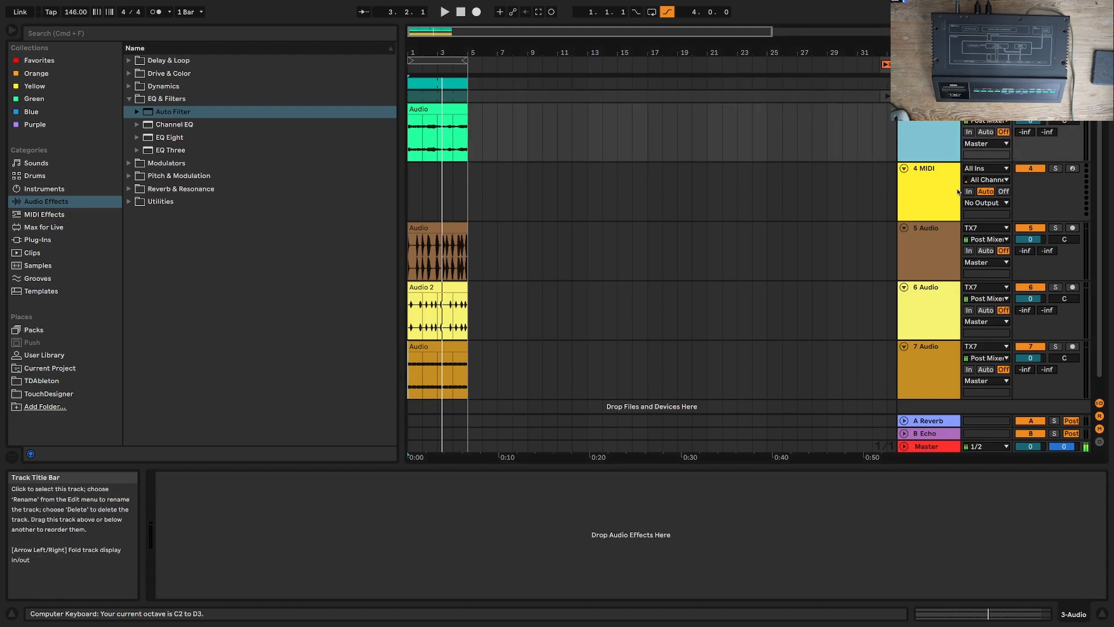
click(934, 191)
click(939, 229)
click(933, 358)
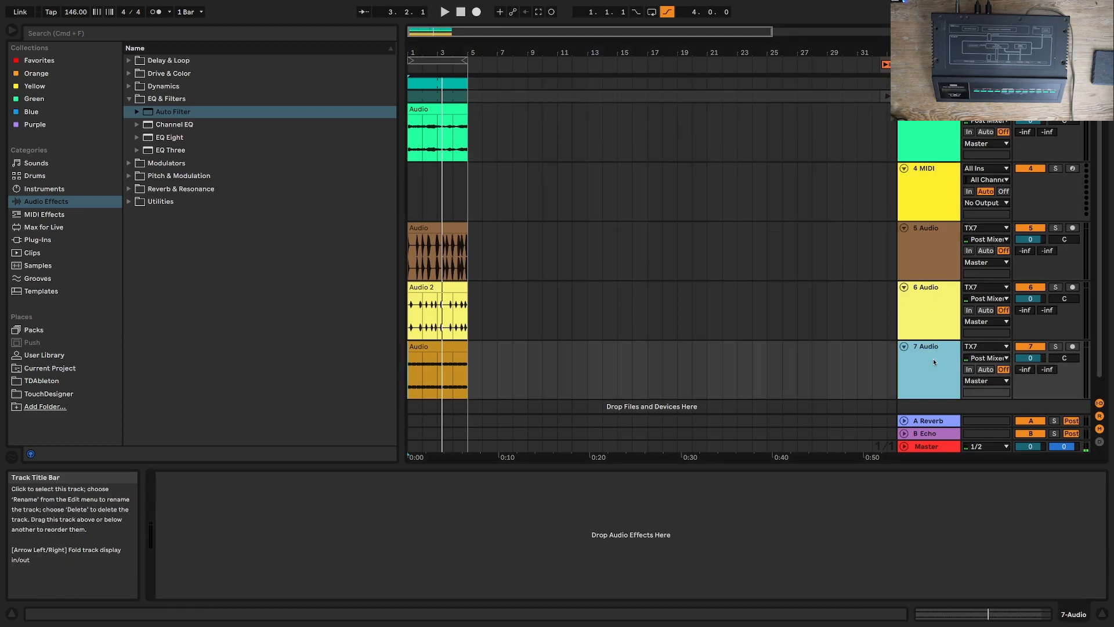
Step: Lower operator 1's EG rate 4 in Dexed, toggle the Dexed track's solo while auditioning, and slightly lower operator 1's EG rate 1
click(924, 142)
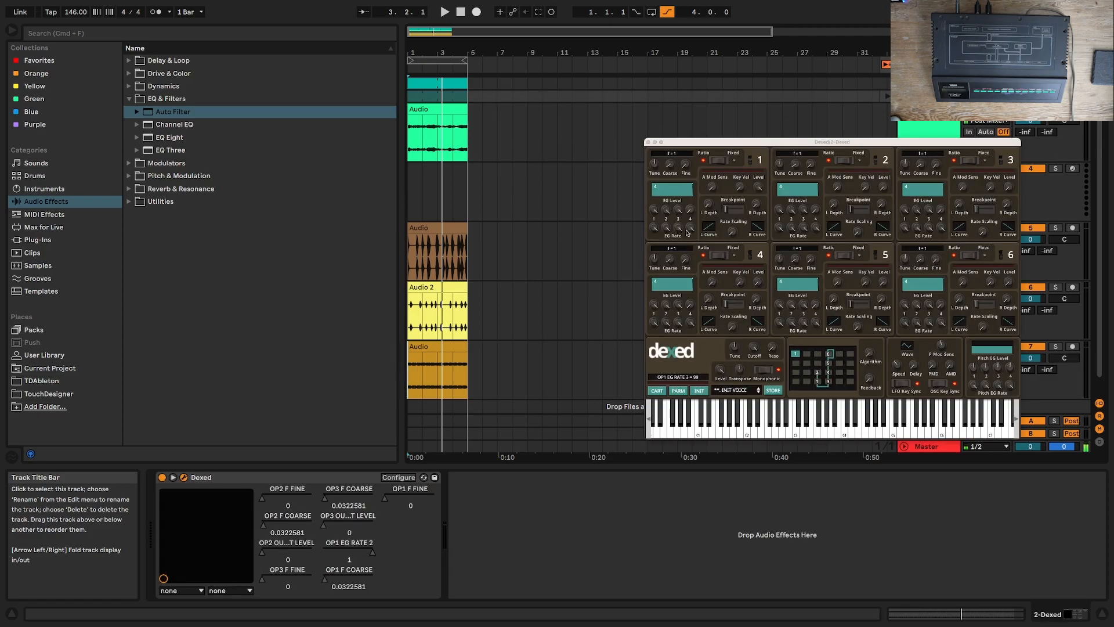
drag(690, 230, 692, 253)
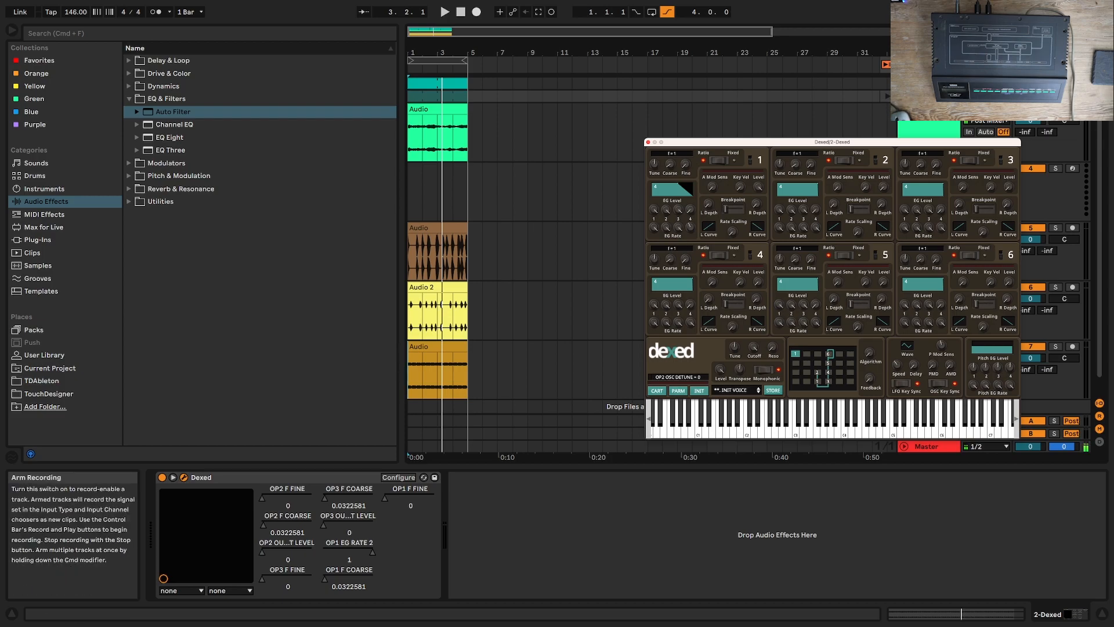
click(1056, 96)
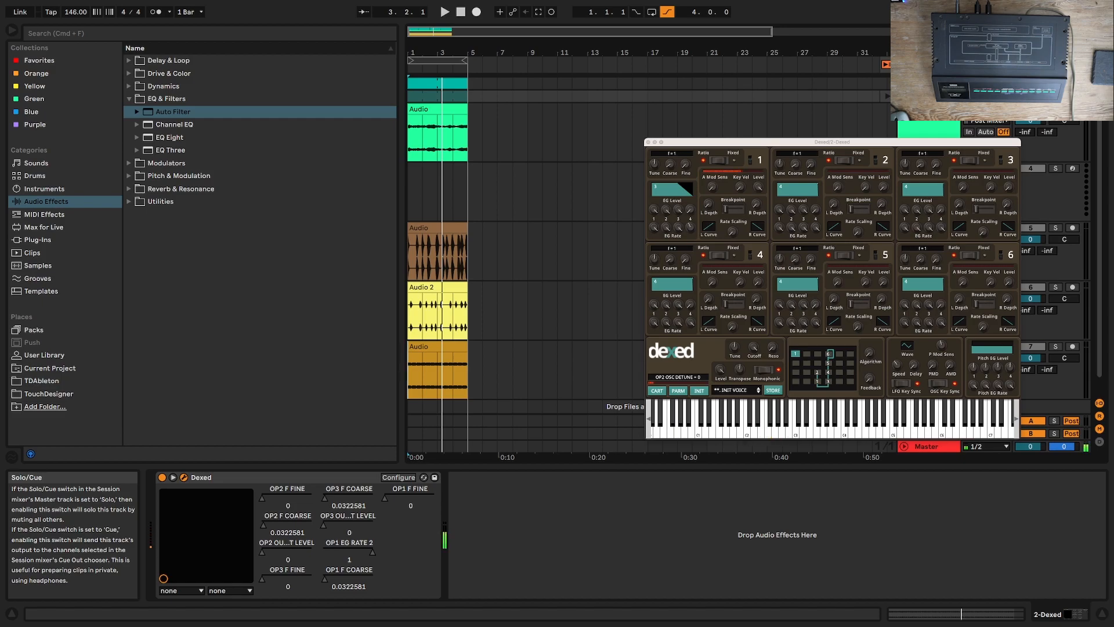
click(787, 368)
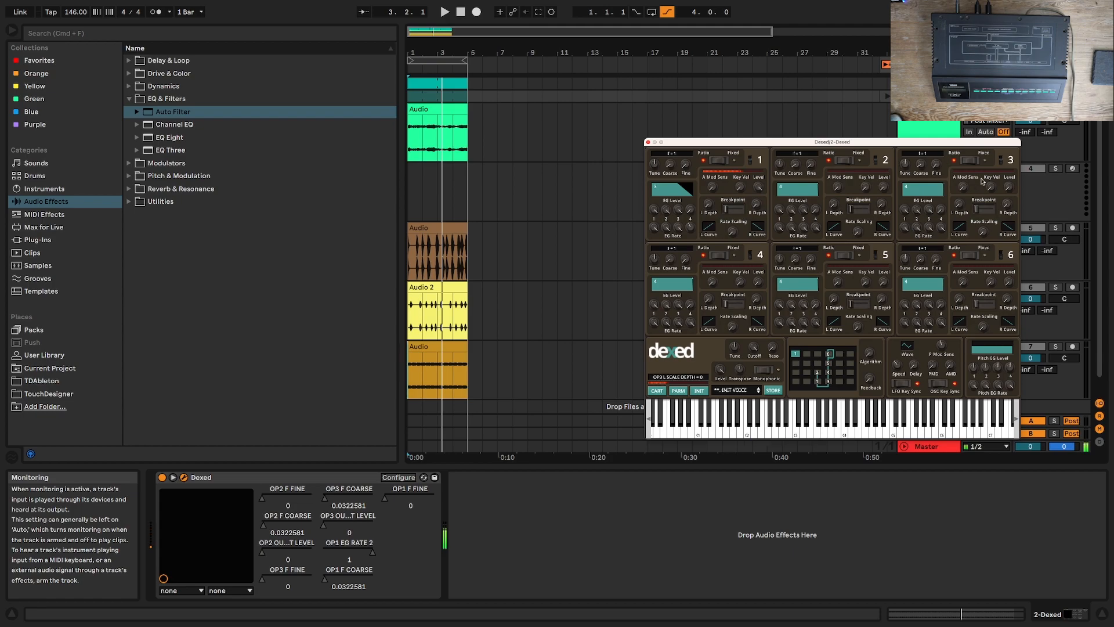
click(1055, 96)
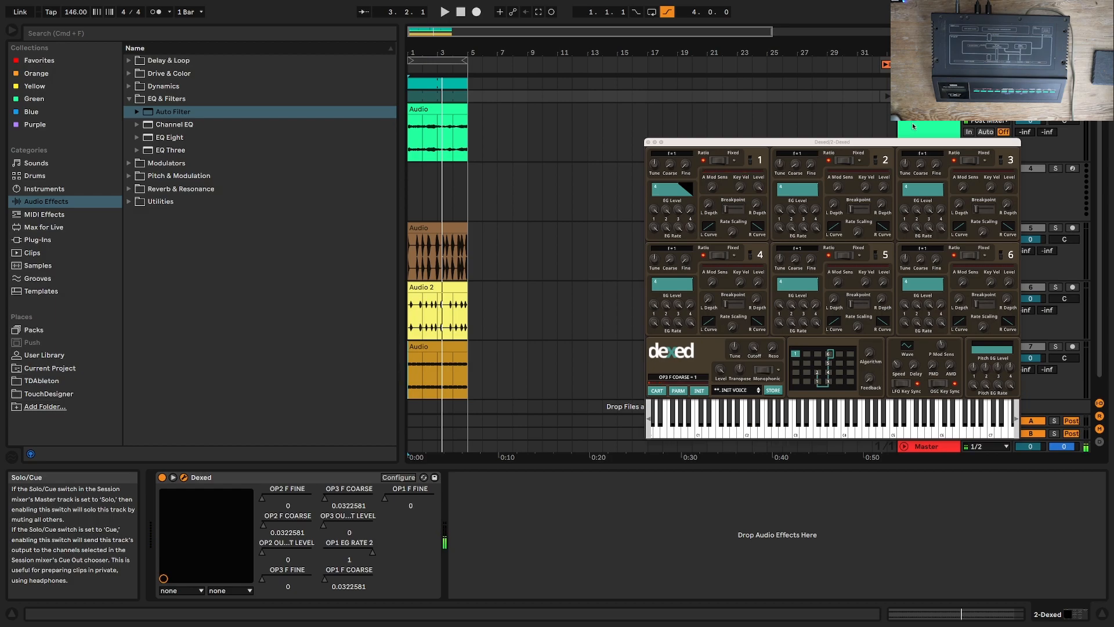
drag(655, 229, 655, 232)
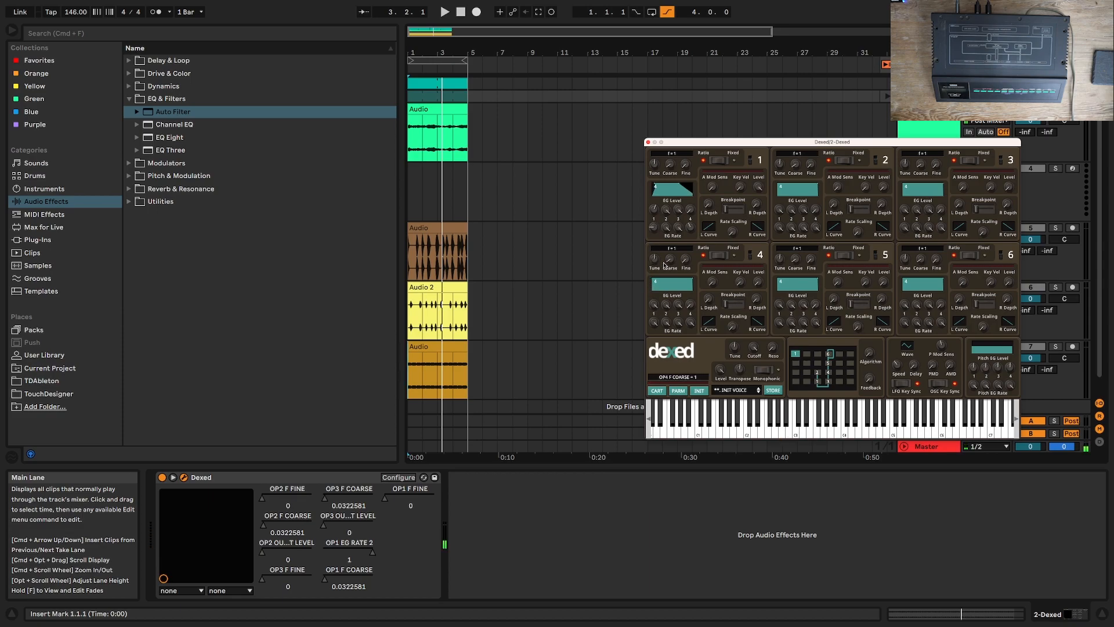
Step: Set operator 1's EG level 1 to 99 in Dexed and readjust its EG rate 1
drag(654, 201, 657, 157)
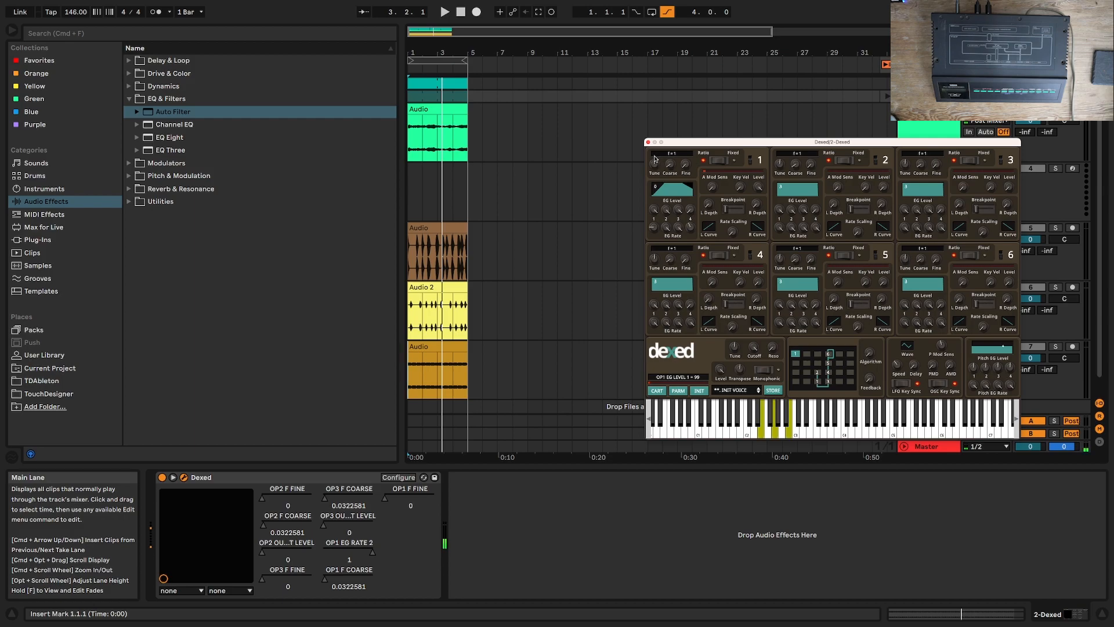
drag(652, 235, 653, 219)
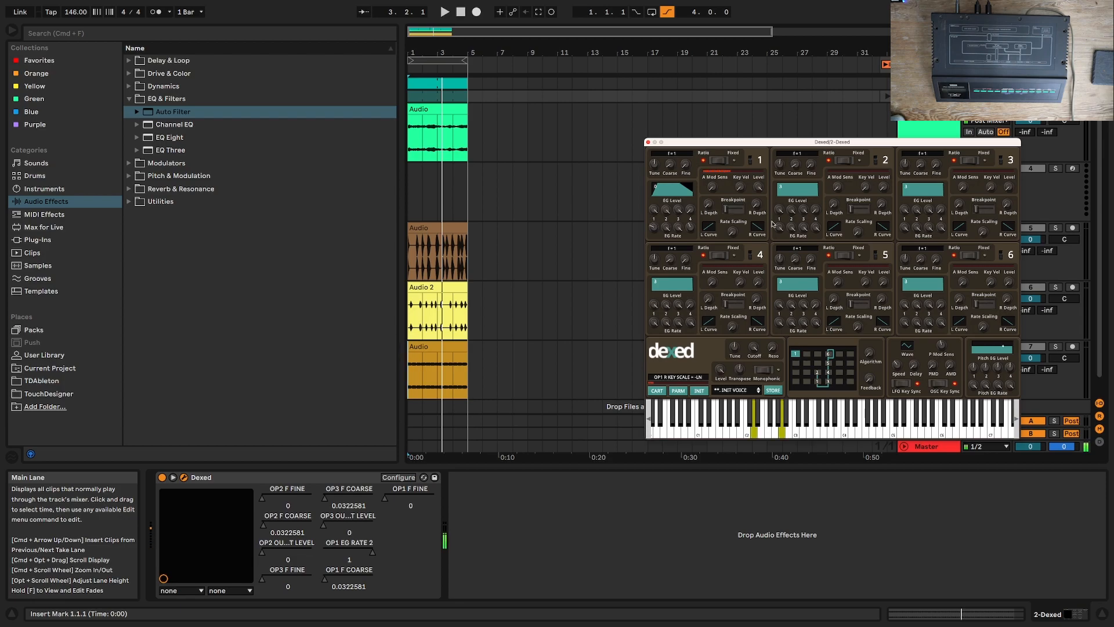
Step: Raise operator 2's output level to about 0.53
mouse_move(816, 210)
mouse_down()
mouse_move(819, 189)
mouse_move(816, 212)
mouse_up()
drag(883, 187, 857, 135)
drag(883, 186, 882, 183)
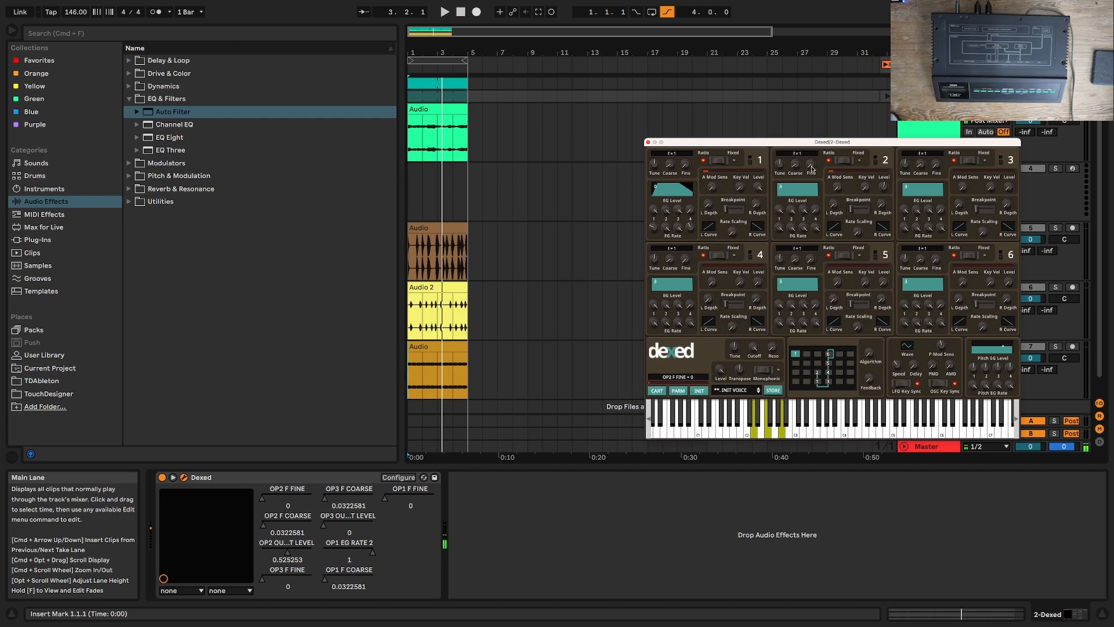
Step: Tune operator 2 to a ratio of 0.97 with its coarse value at 0, and lower its EG rate 1
drag(814, 168, 812, 167)
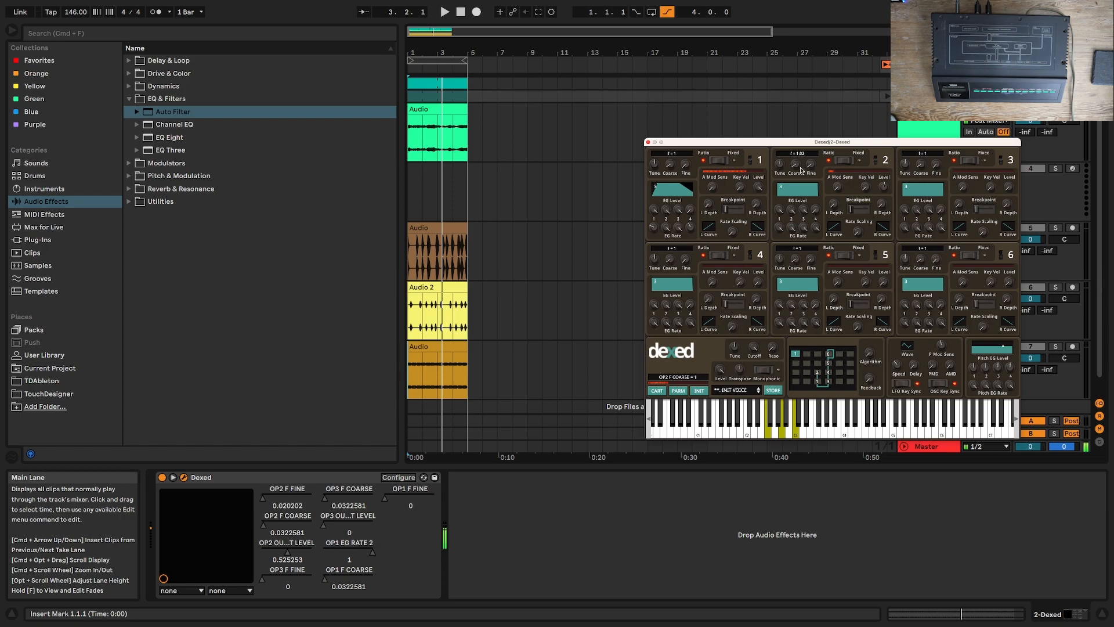
drag(796, 171, 811, 108)
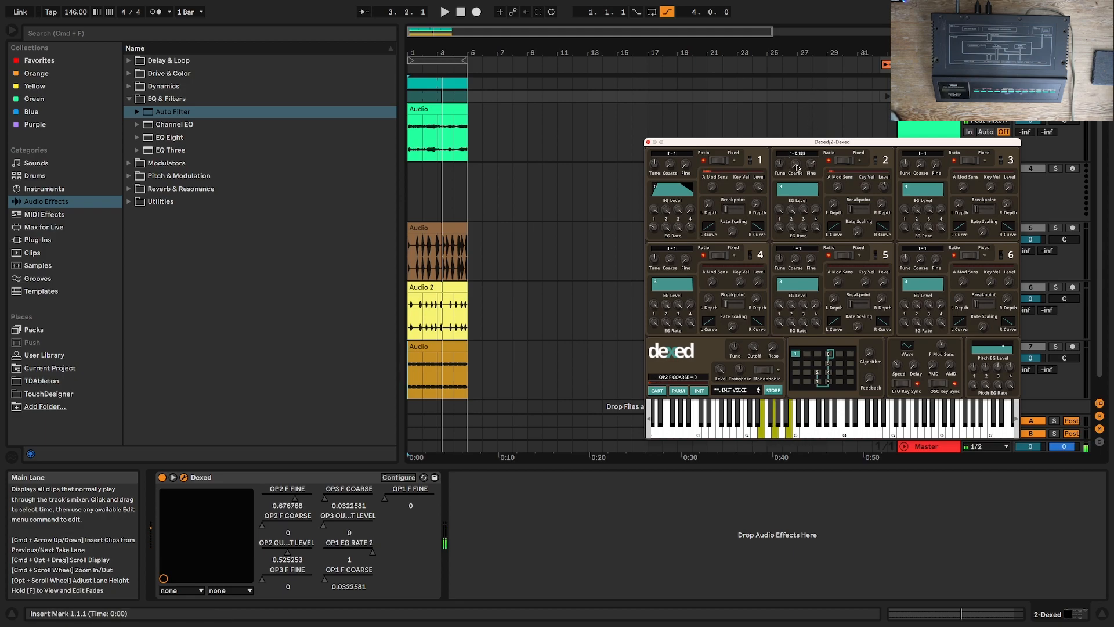
drag(803, 166, 801, 153)
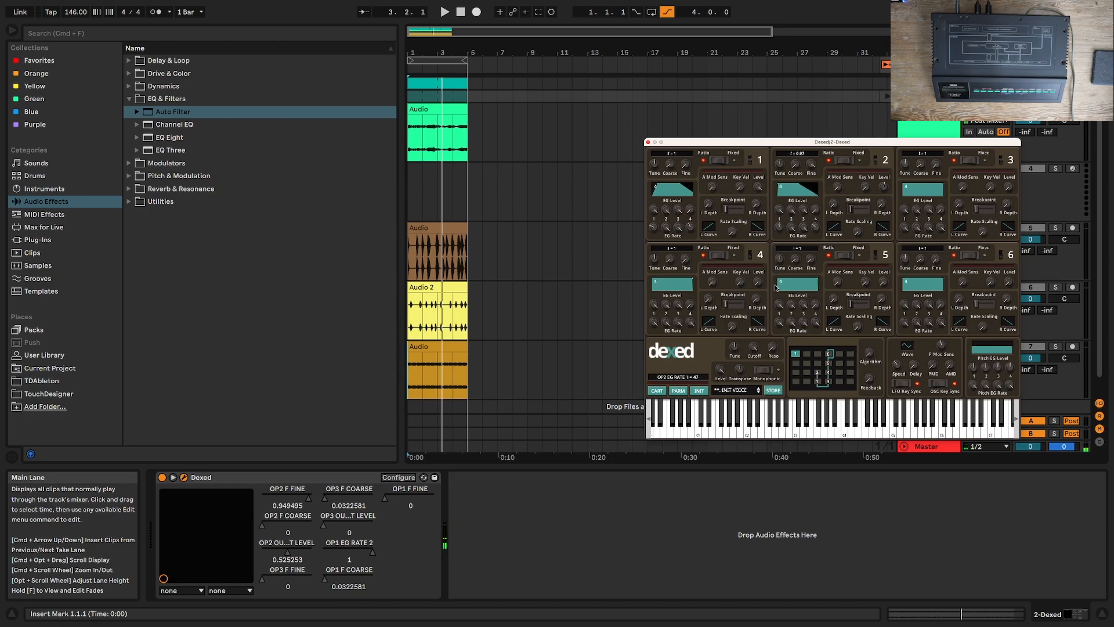
drag(777, 233, 775, 235)
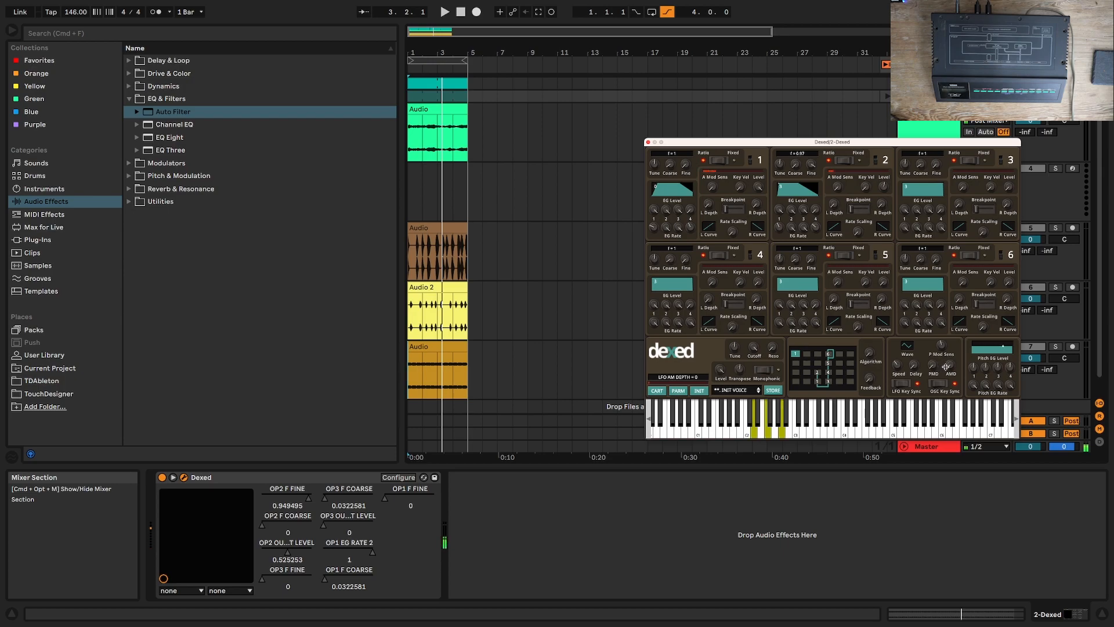
Step: Add vibrato to the patch by adjusting the pitch mod sensitivity and setting the LFO PM depth to 15
drag(944, 337, 939, 411)
drag(932, 329, 939, 324)
drag(936, 366, 931, 399)
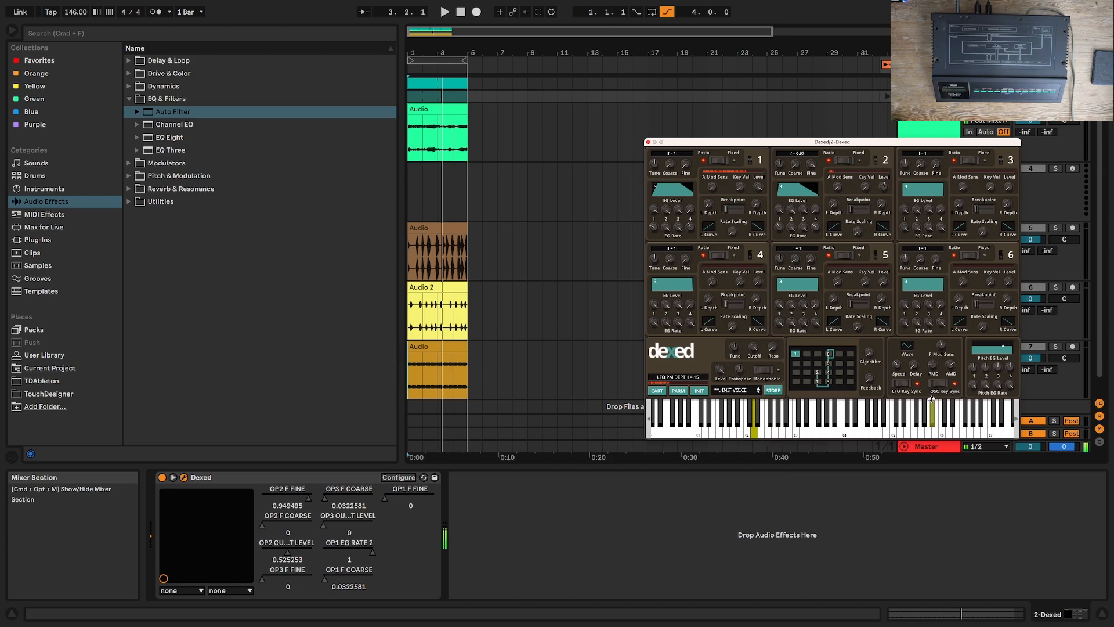
Step: Shift the computer keyboard's octave range to C3 to D4 and play several chords to audition the TX7 sound
key(x)
key(s)
key(g)
key(j)
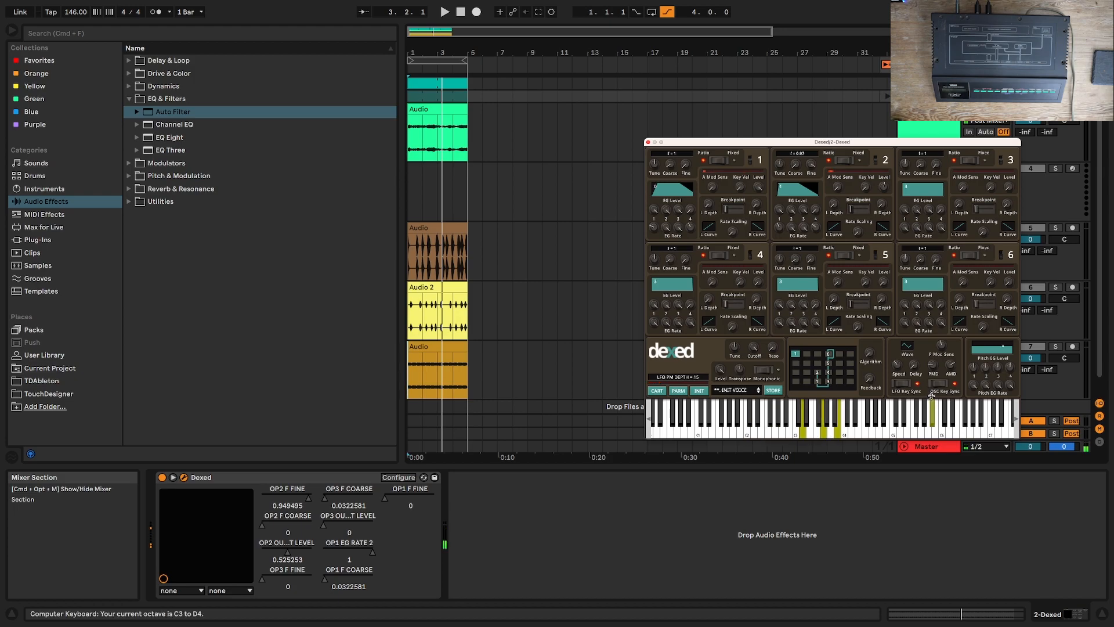
key(a)
key(d)
key(g)
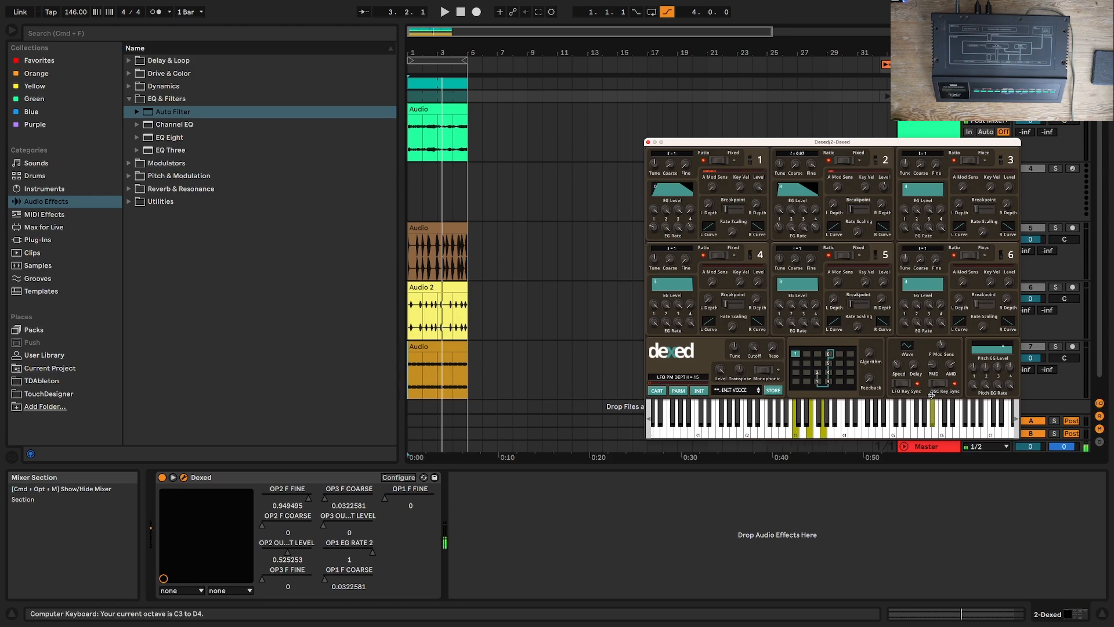
key(a)
key(e)
key(g)
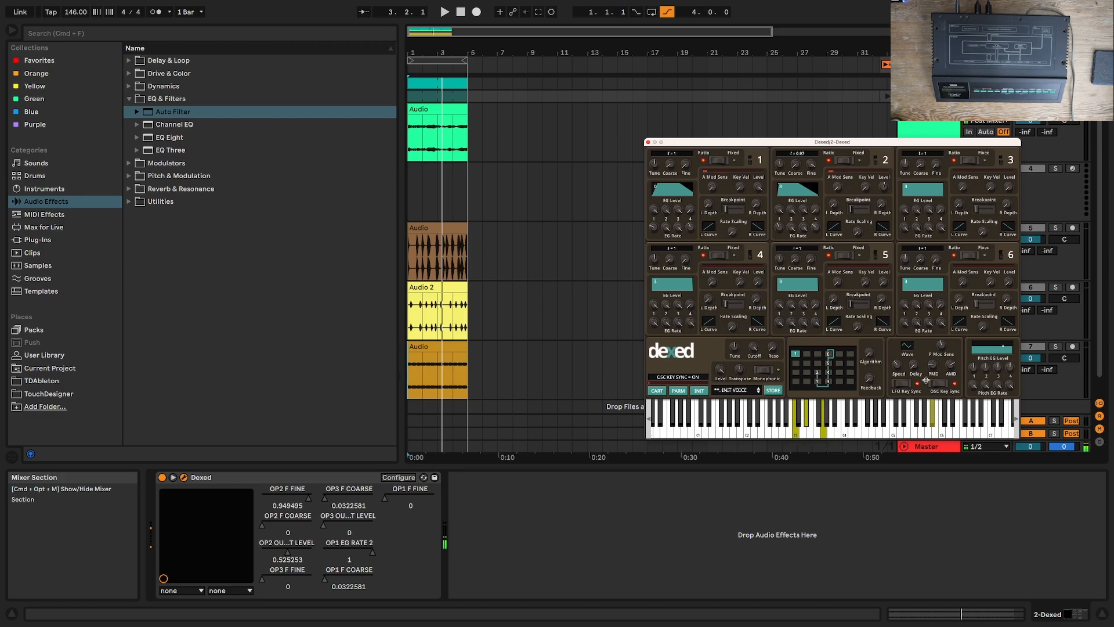
key(a)
key(e)
key(g)
key(a)
key(e)
key(g)
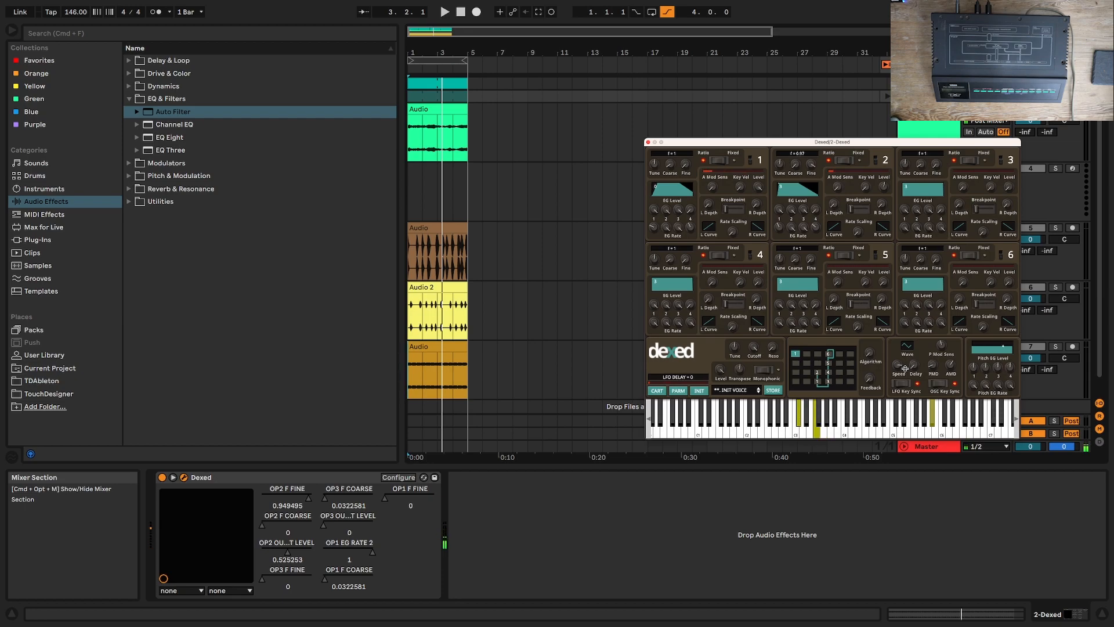
Step: Close the Dexed window and open the TX7 track's MIDI clip in the note editor
click(649, 142)
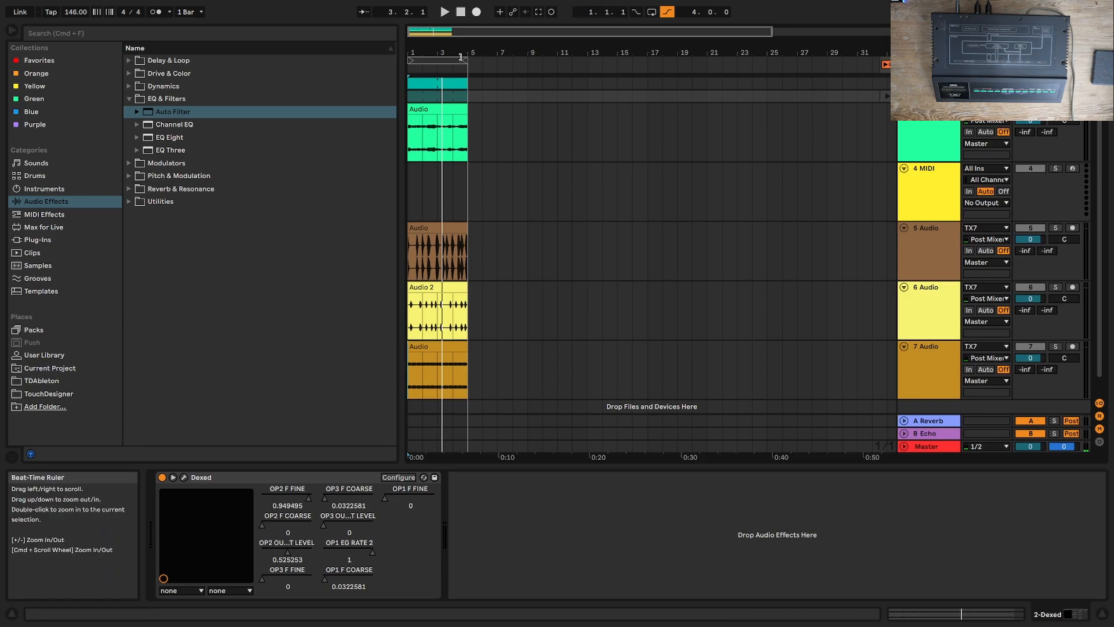
double_click(427, 170)
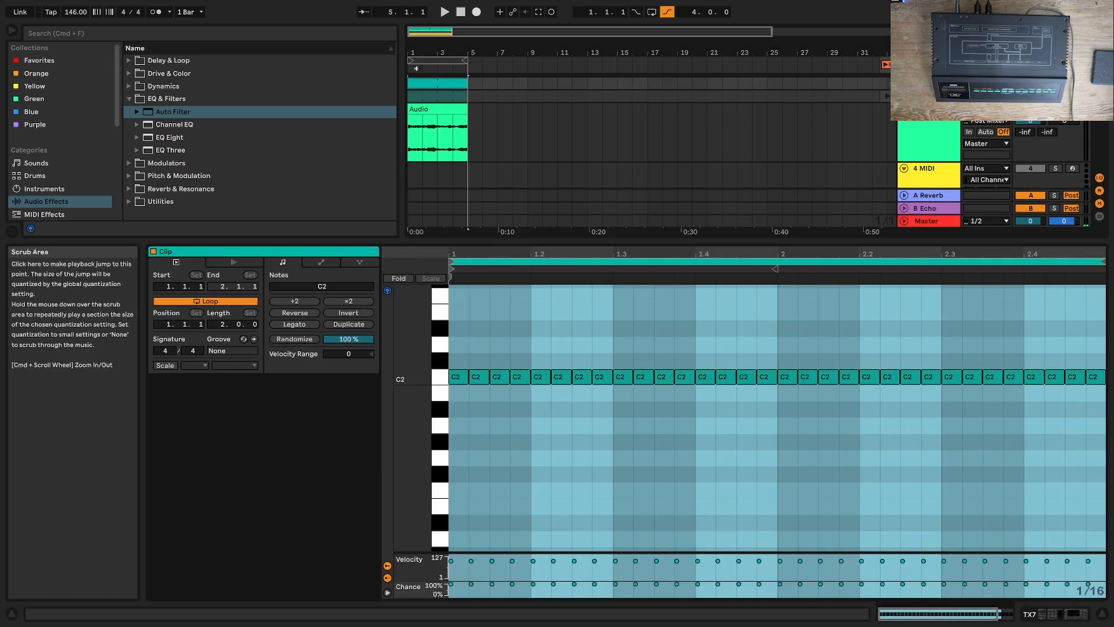
click(430, 83)
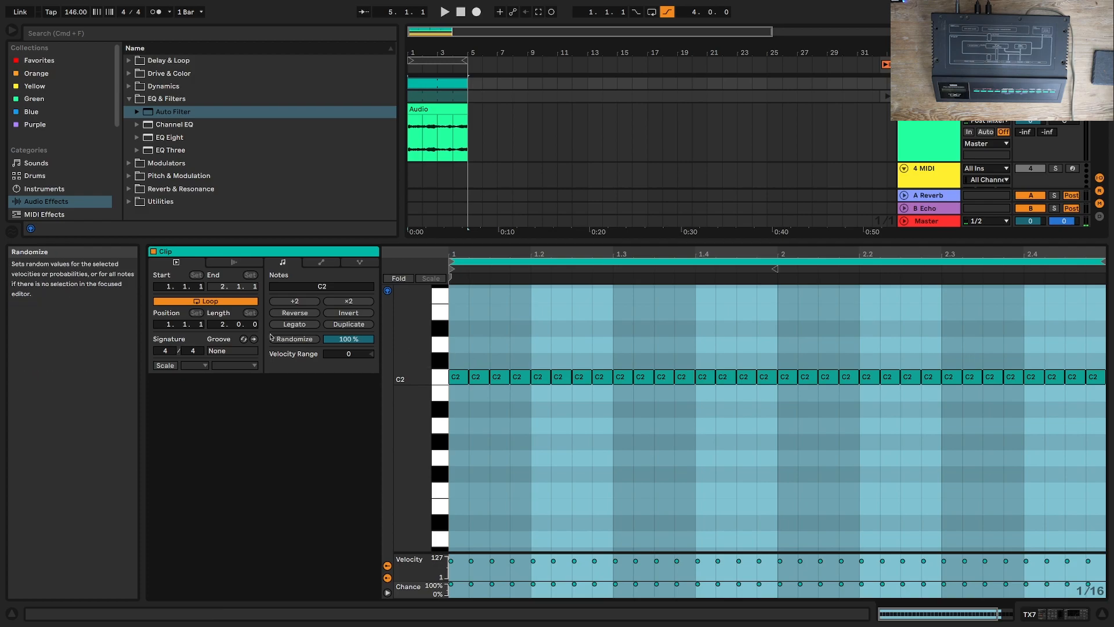
Step: Extend the clip's loop length to four bars and erase all of its C2 notes
click(575, 327)
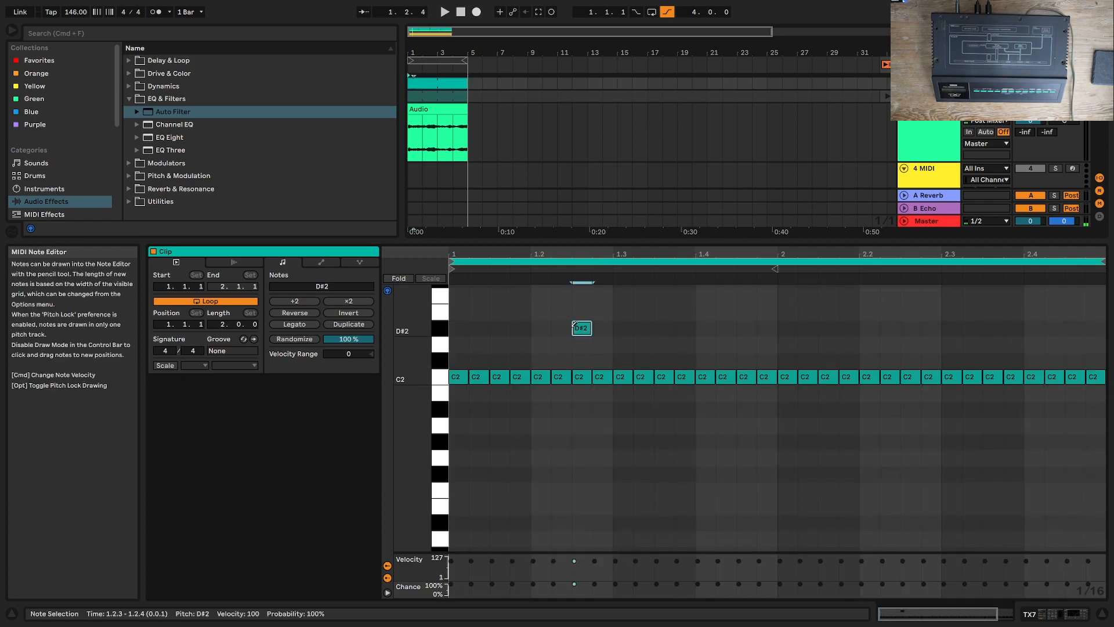
click(590, 321)
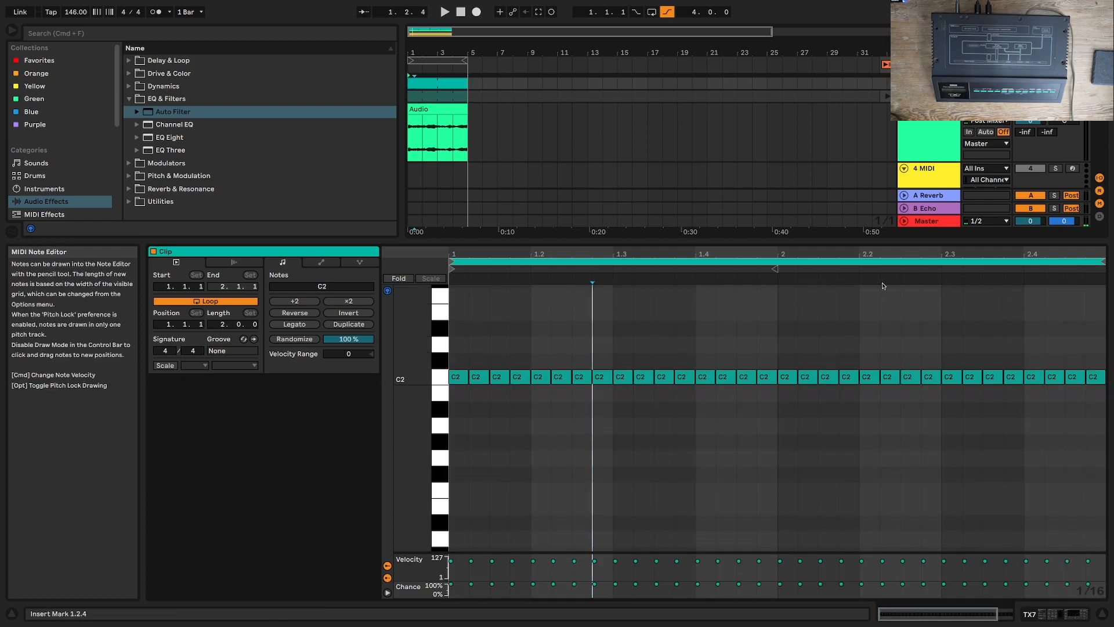
drag(225, 323, 225, 323)
drag(458, 377, 813, 375)
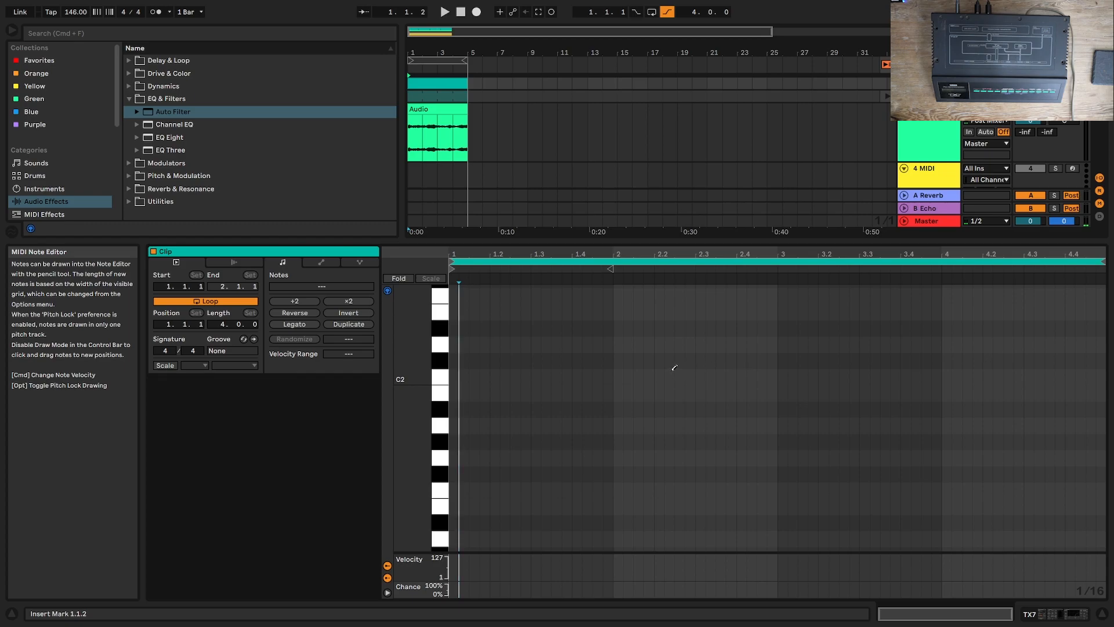
Step: Draw a three-note chord of D#3, G#3 and C#4 at the start of the clip
scroll(549, 385, up, 5)
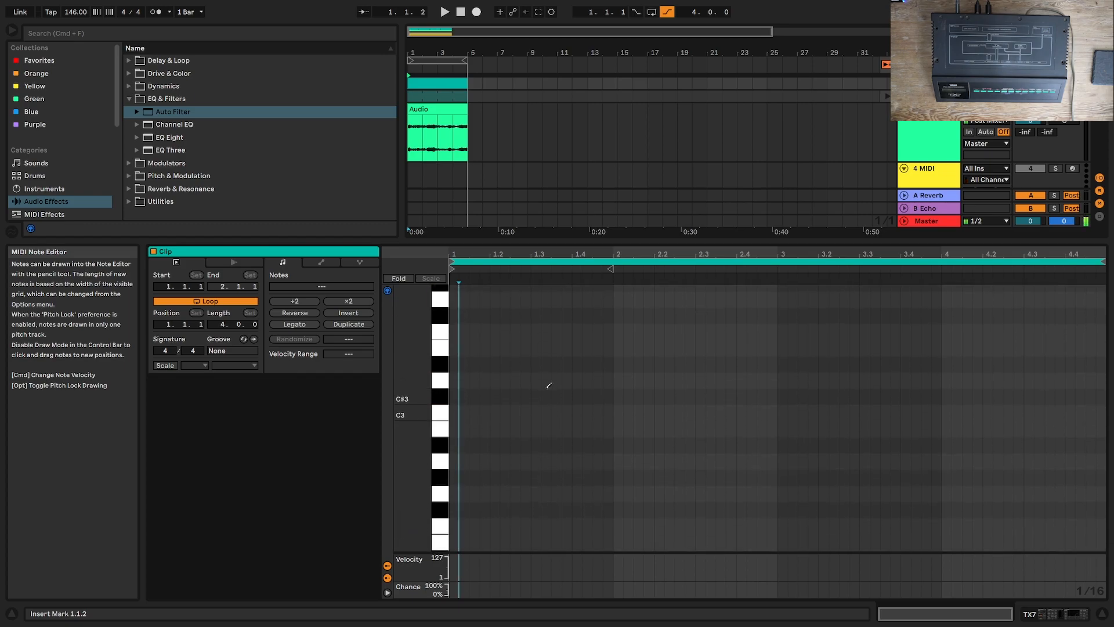
click(458, 358)
scroll(461, 343, up, 1)
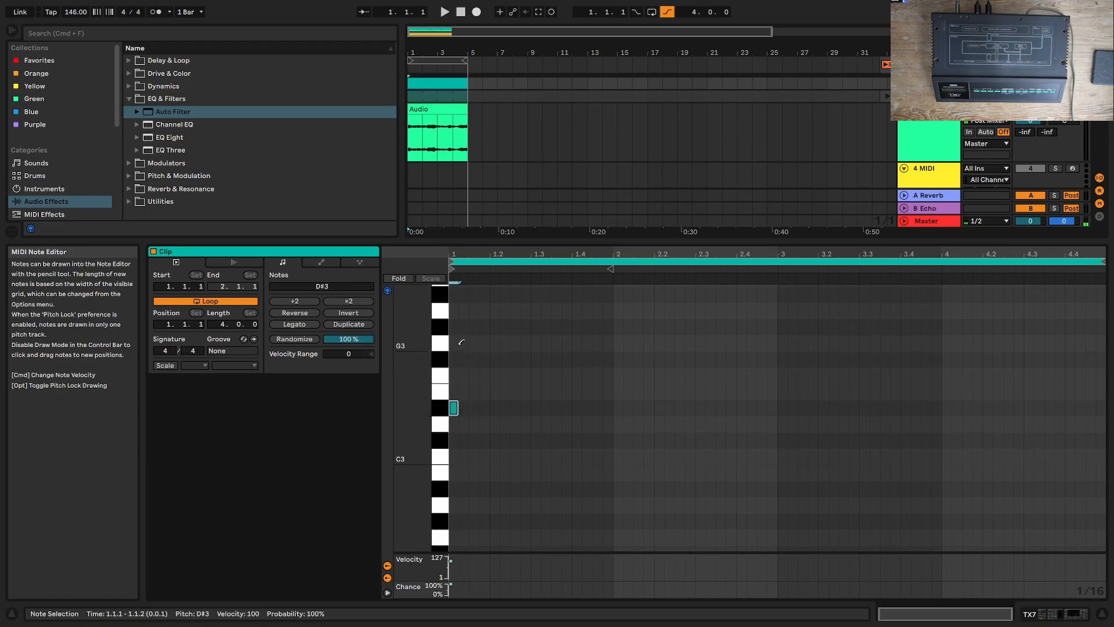
click(456, 325)
scroll(456, 307, up, 1)
click(456, 290)
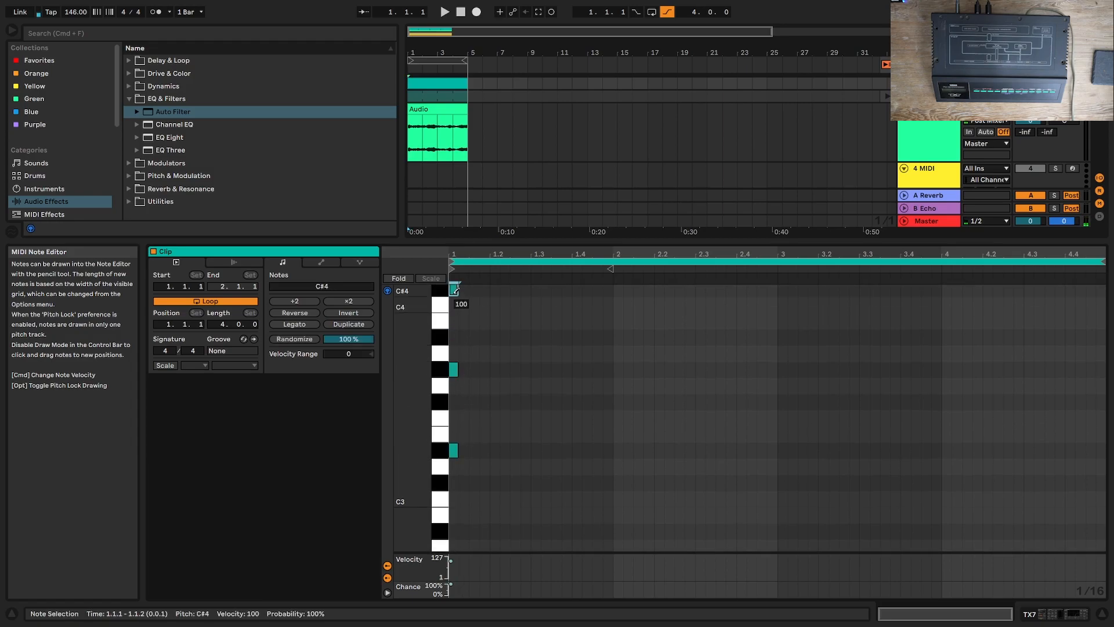
Step: Lengthen the three chord notes to end at 2.3.1 and play the chord back, returning to the TX7 device chain
key(space)
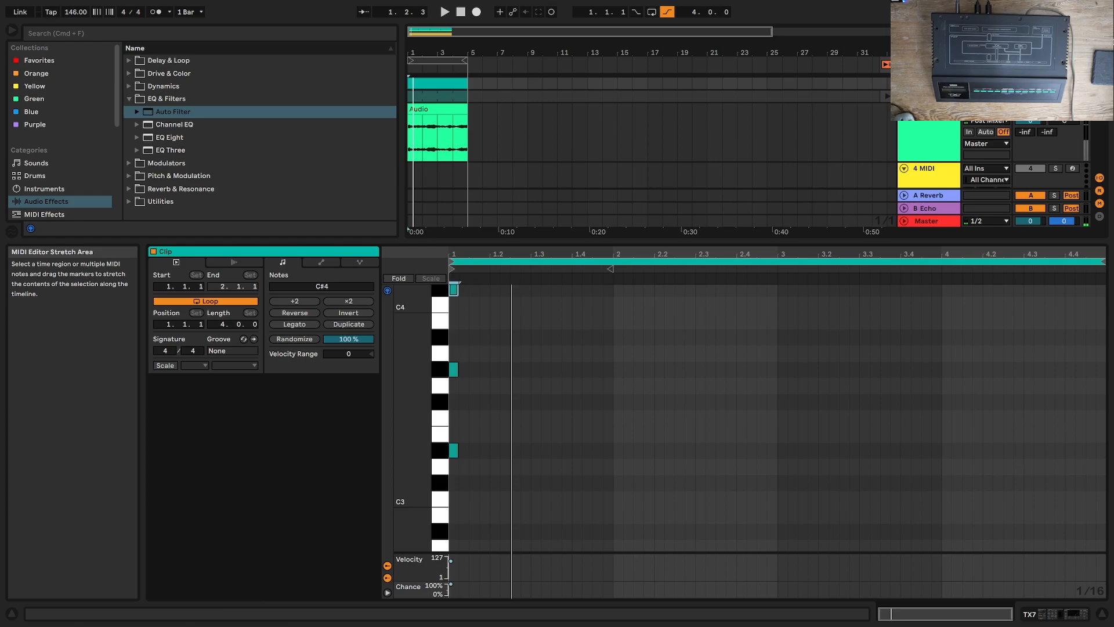
key(space)
drag(564, 495, 698, 311)
key(space)
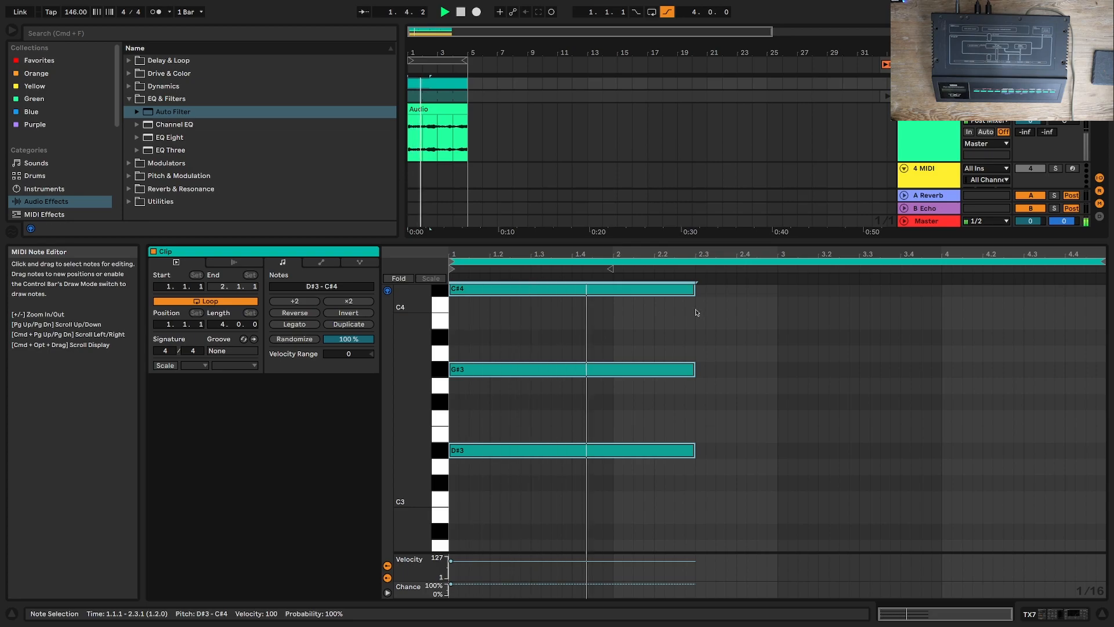
click(1054, 614)
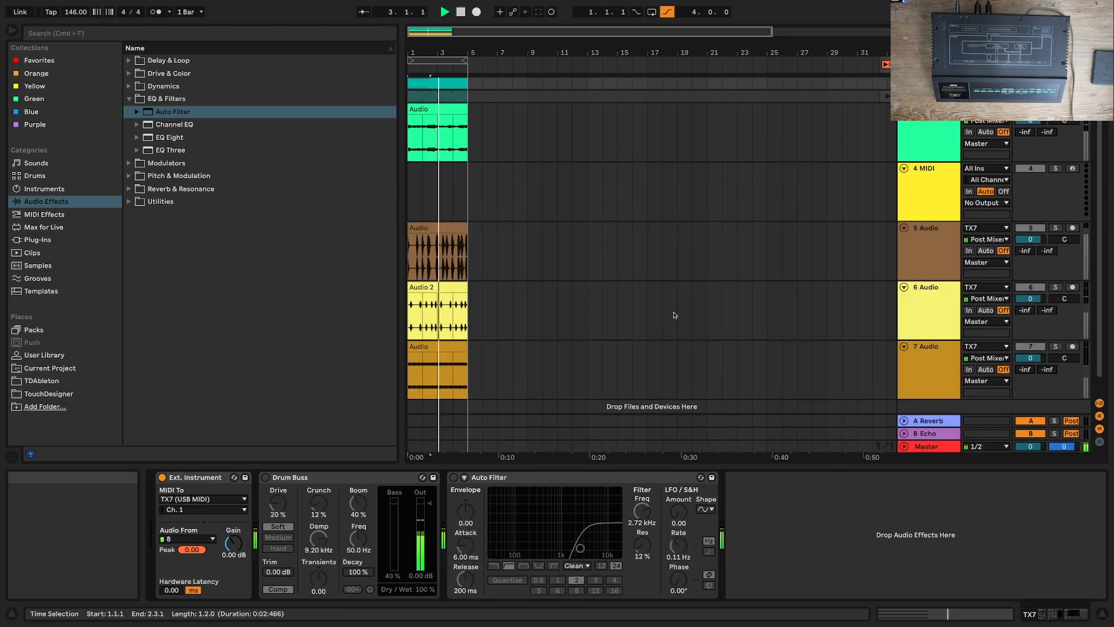
key(space)
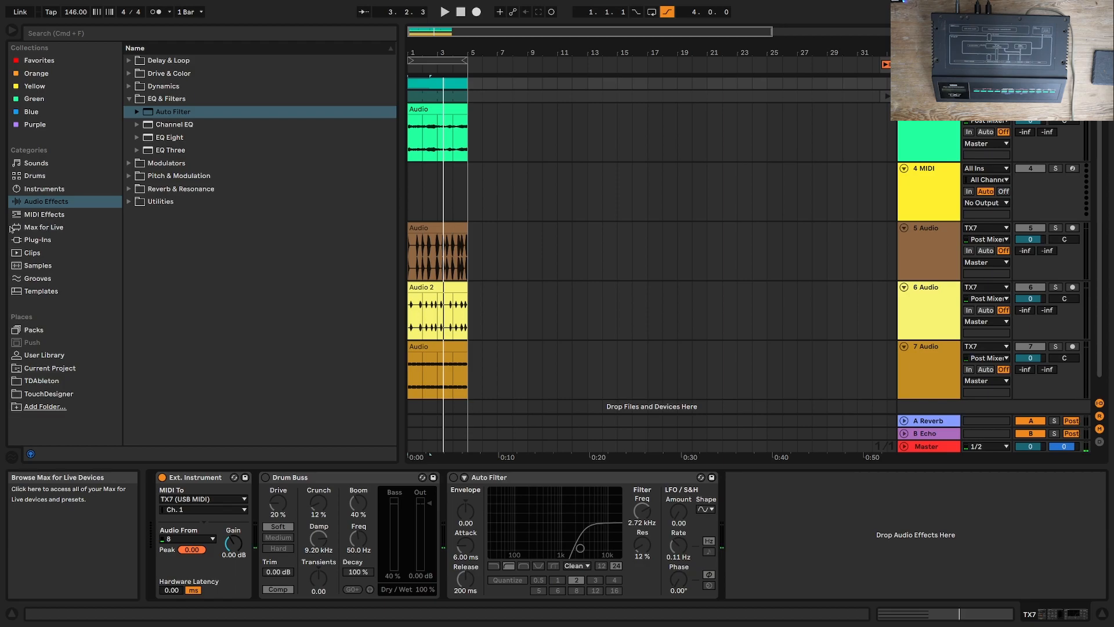
Step: Add the Minor Pentatonic Scale preset to the TX7 track and set its base to D#
click(36, 215)
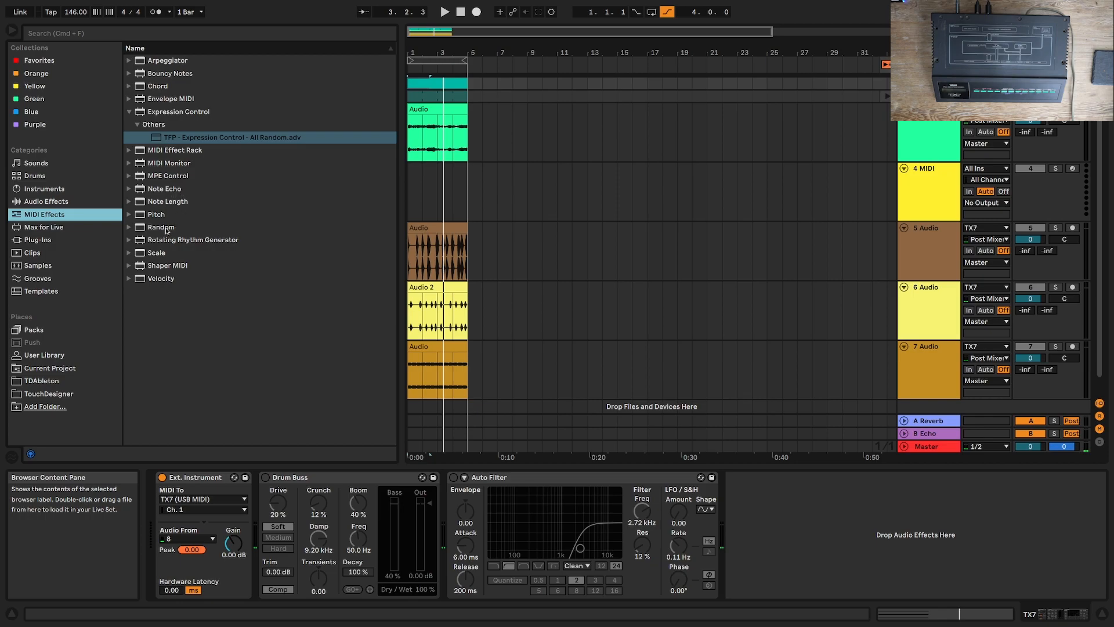
click(129, 253)
scroll(166, 333, down, 5)
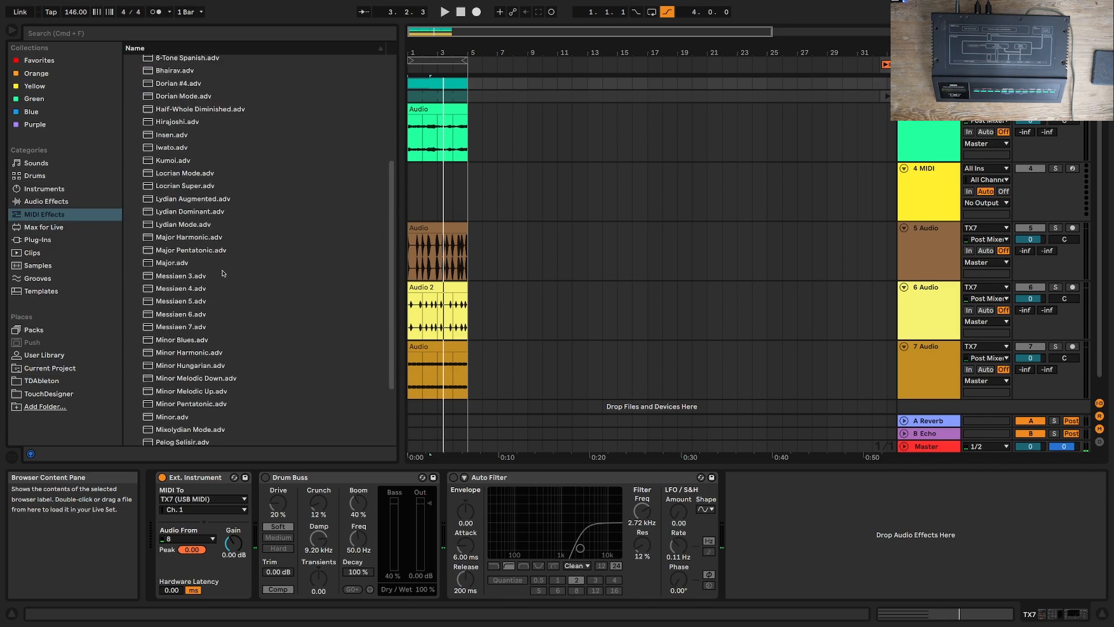
double_click(214, 402)
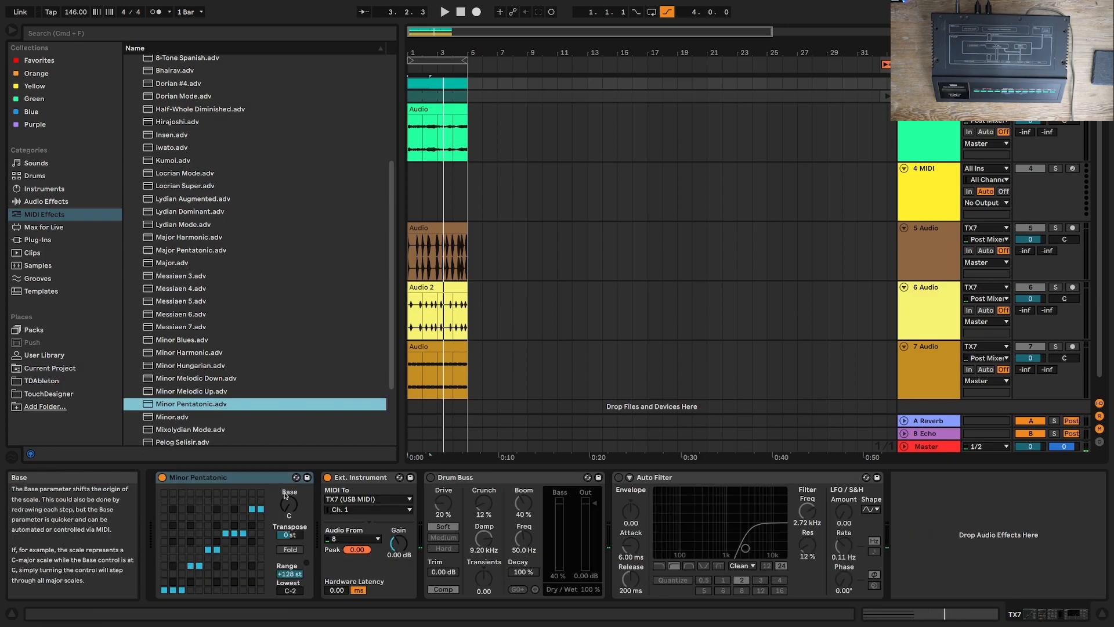
click(285, 493)
drag(295, 508, 295, 497)
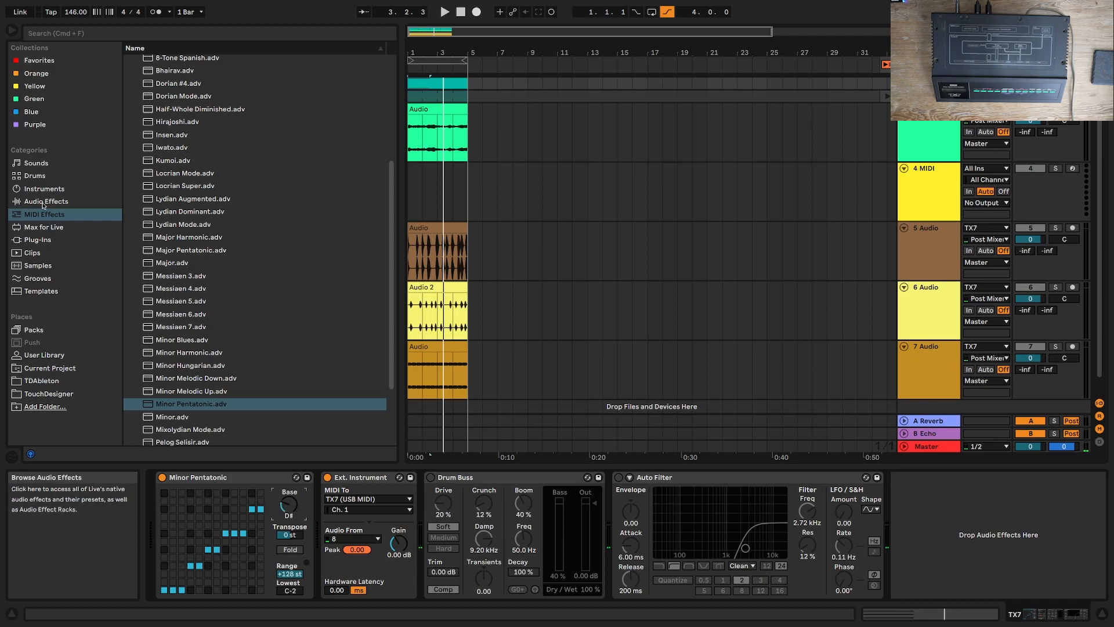
Step: Insert a Random MIDI effect before the Minor Pentatonic device, with Chance at 63 % and Sign set to Sub during playback
scroll(160, 174, up, 5)
double_click(169, 201)
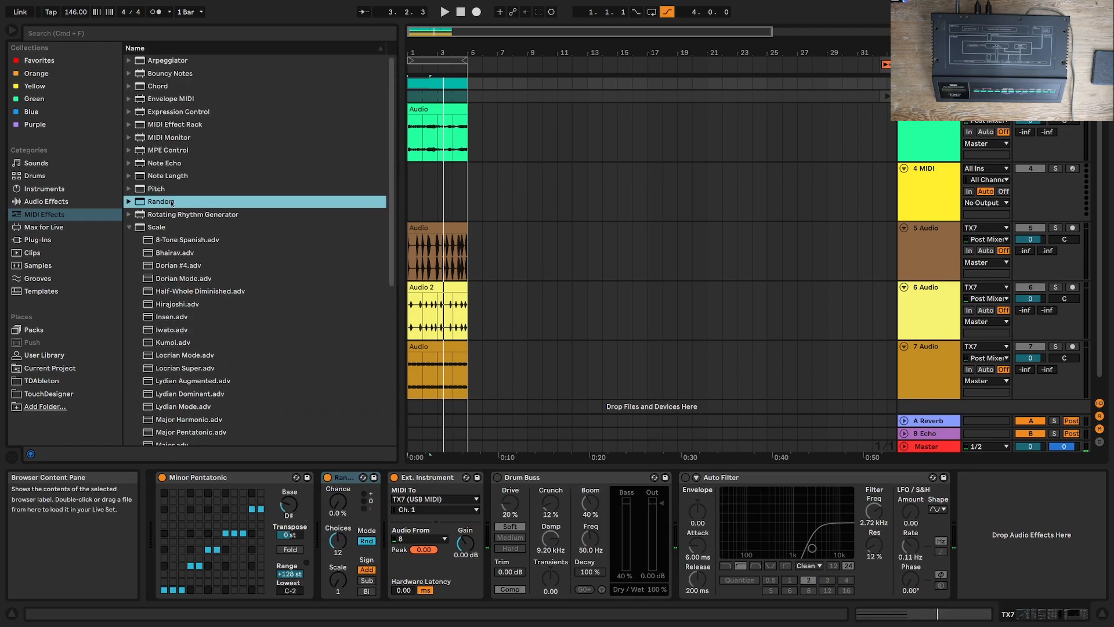
drag(343, 477, 166, 476)
key(space)
click(202, 580)
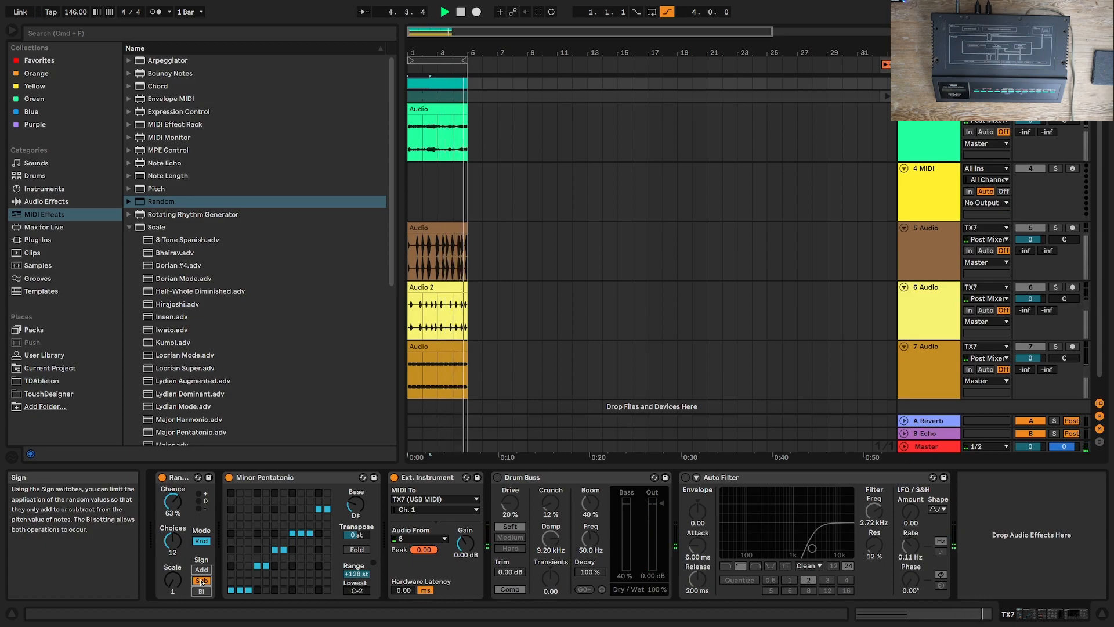
Step: Turn on the arrangement loop and restart playback
key(space)
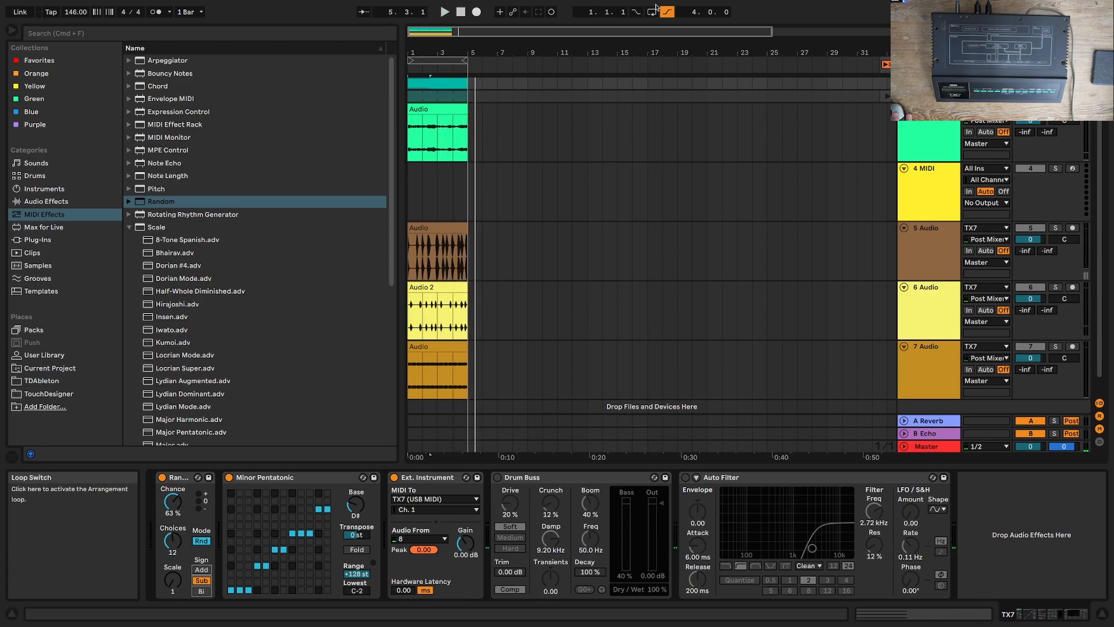
click(652, 12)
key(space)
Step: Add a second chord of D#3, G#3 and A#3 at 4.3.1 in the TX7 MIDI clip and lengthen it to 4.4.4
double_click(459, 88)
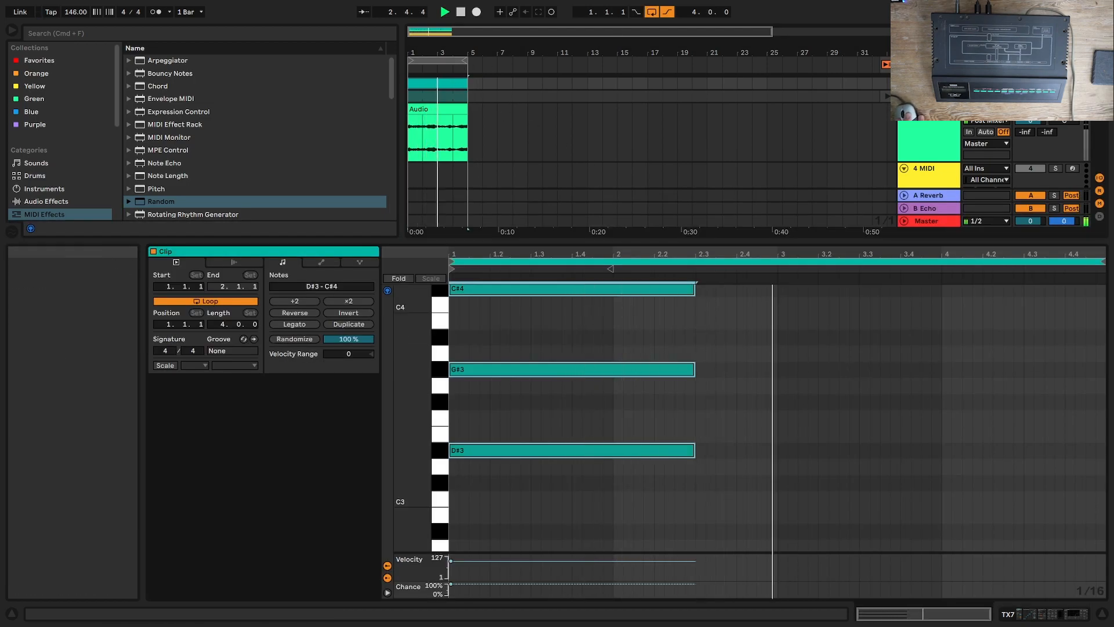
click(1028, 337)
click(1028, 369)
click(1029, 450)
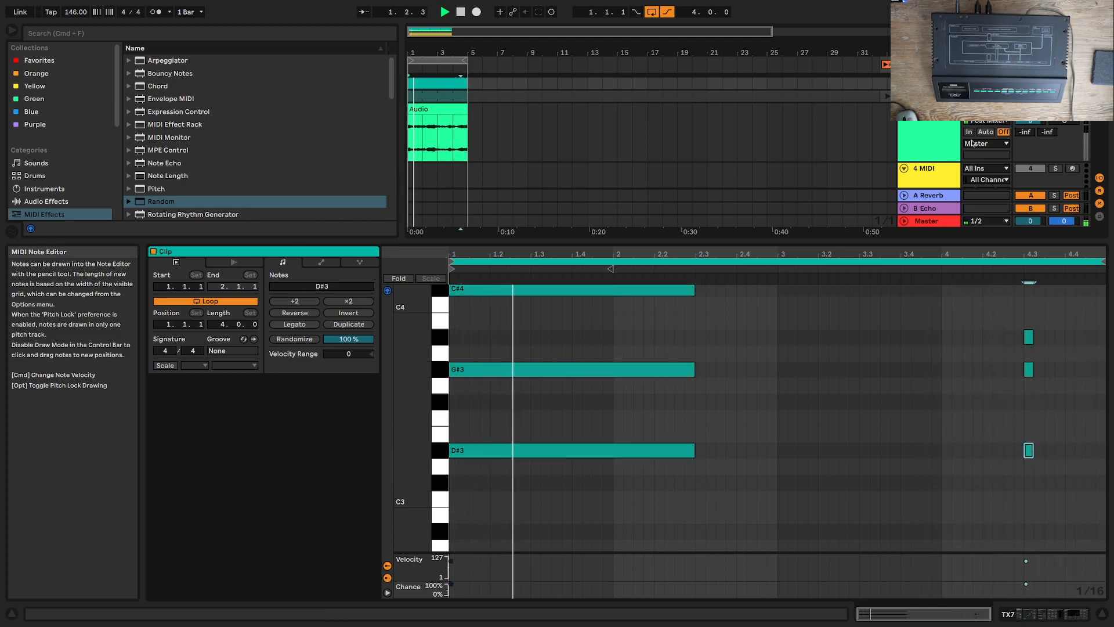
click(965, 12)
drag(1056, 310, 1026, 504)
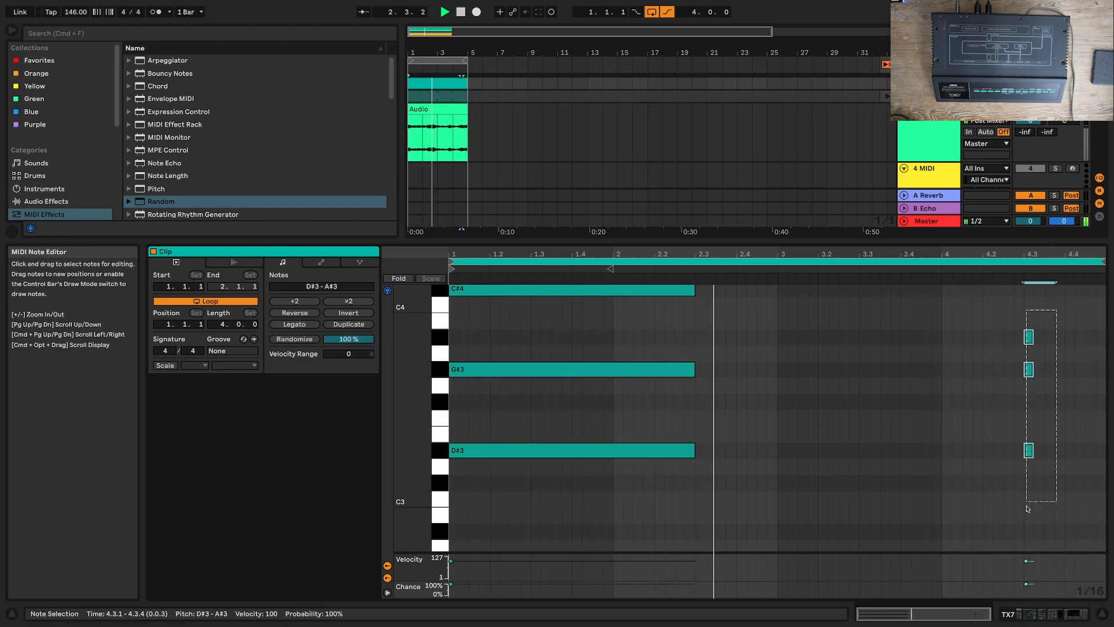
drag(1034, 450, 1101, 454)
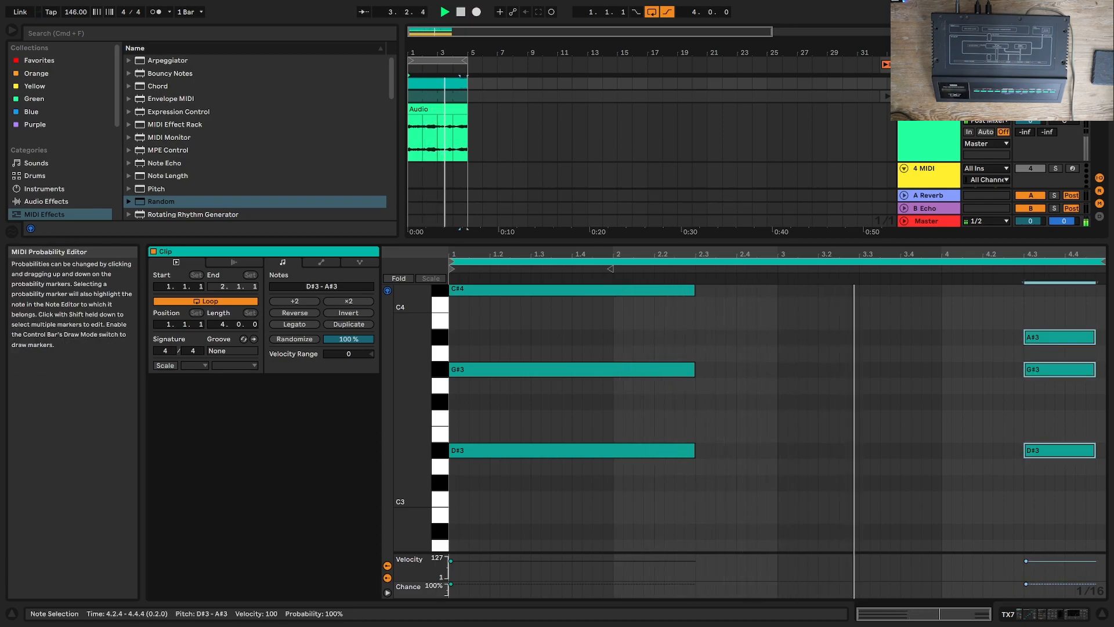
Step: Set the second chord's Chance to 65 %, reposition it to run from 4.2.1 to 4.4.1, and return to the device chain
drag(1026, 584, 1026, 587)
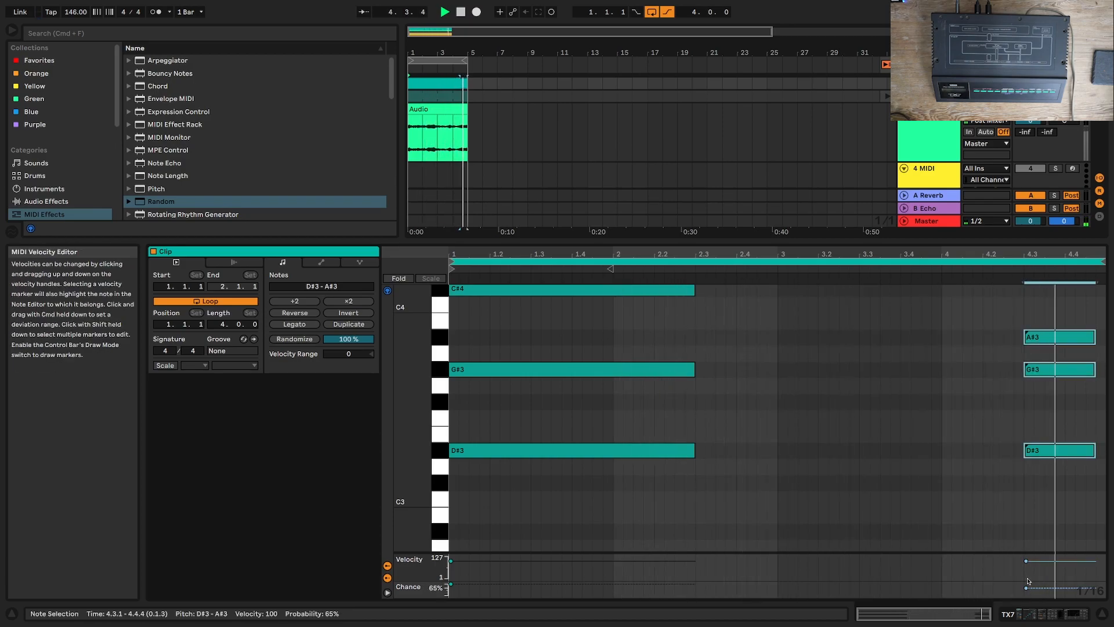
drag(990, 313, 995, 455)
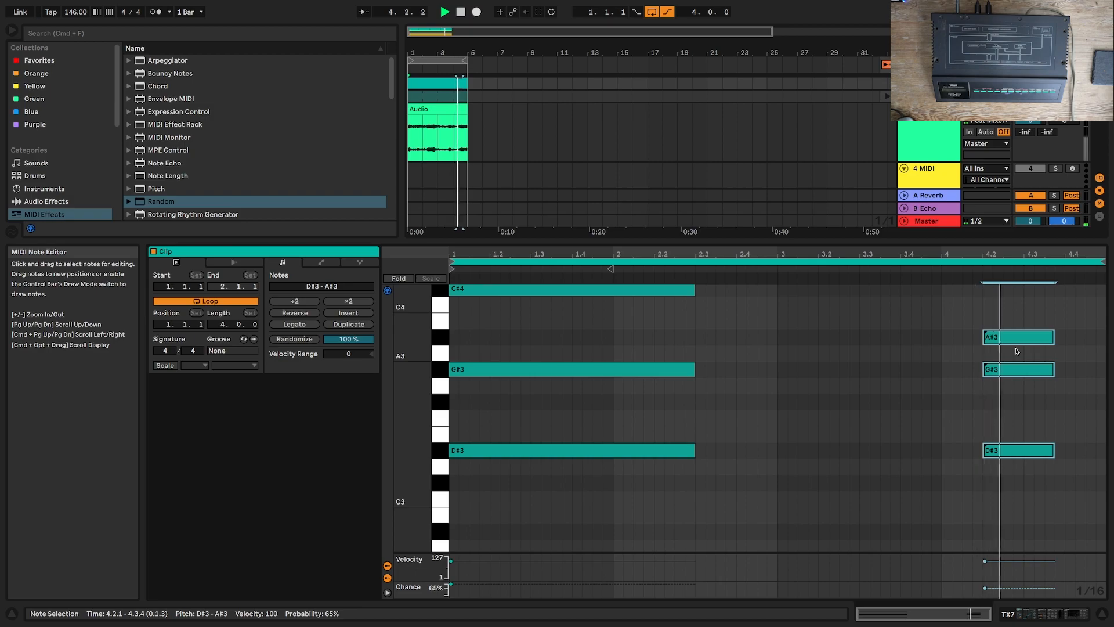
drag(1070, 323, 1065, 454)
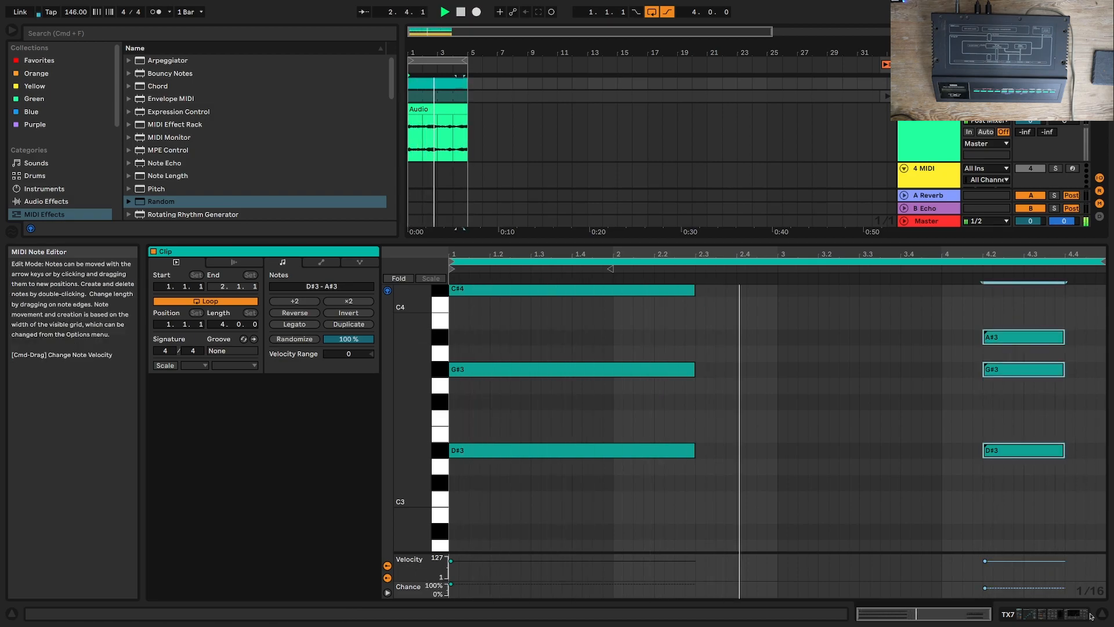
click(1098, 612)
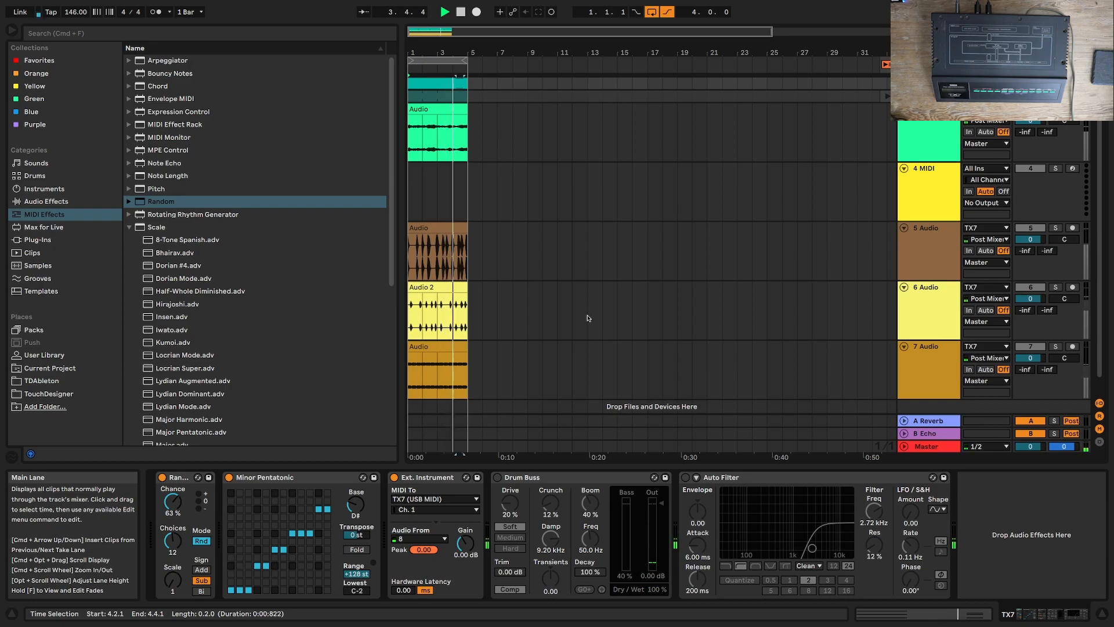
Step: Unsolo the TX7 track, insert a new audio track below track 7 with TX7 as its input, and stop playback
click(1055, 84)
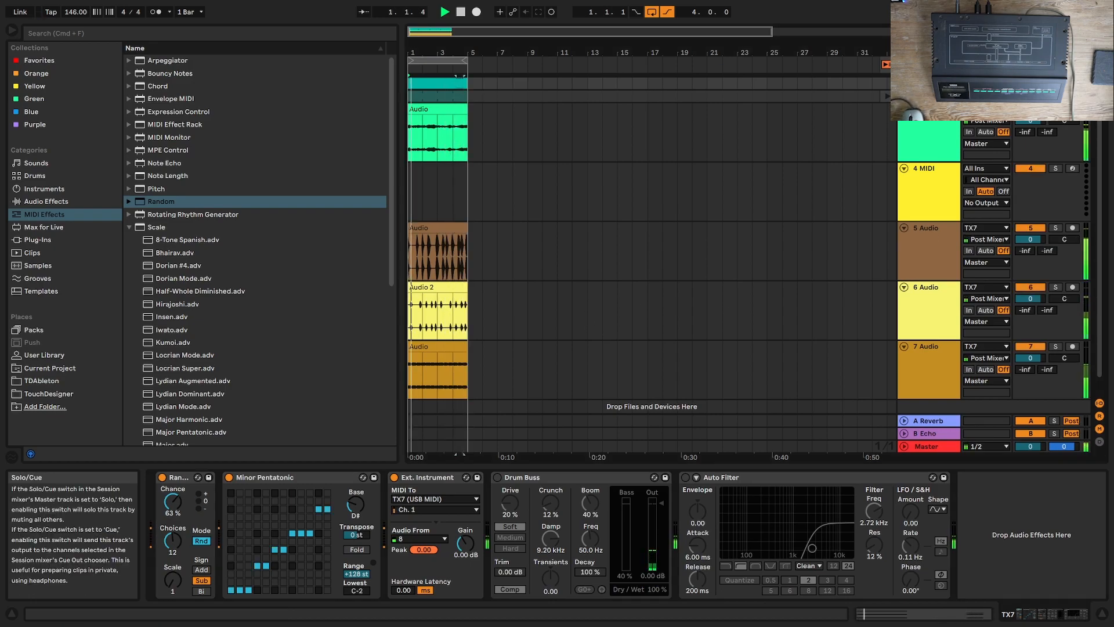
scroll(952, 124, down, 1)
right_click(938, 403)
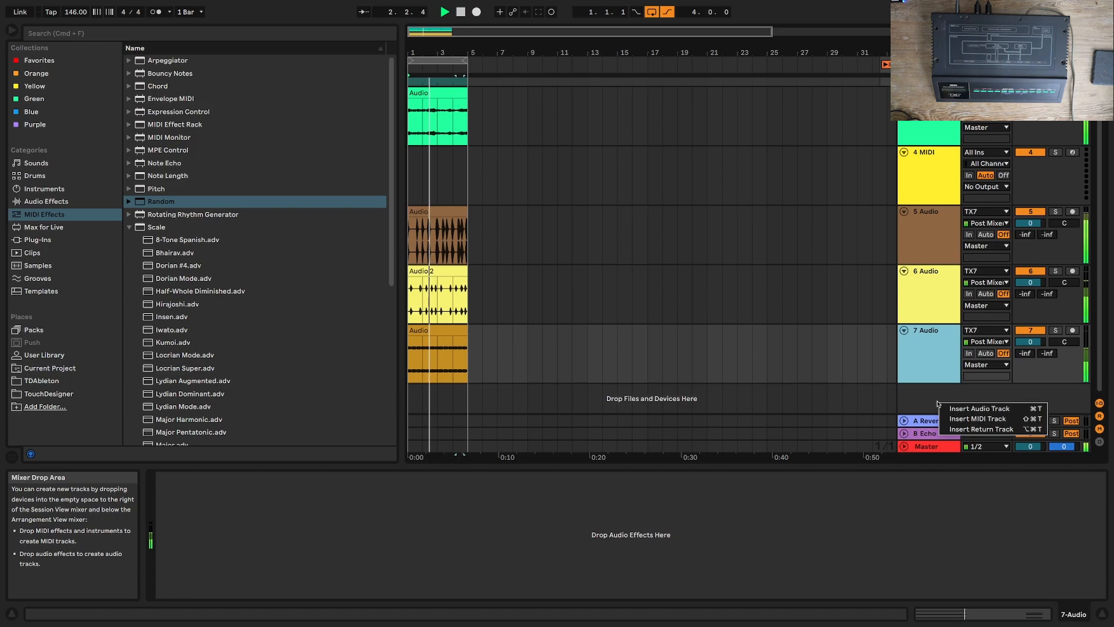
click(980, 408)
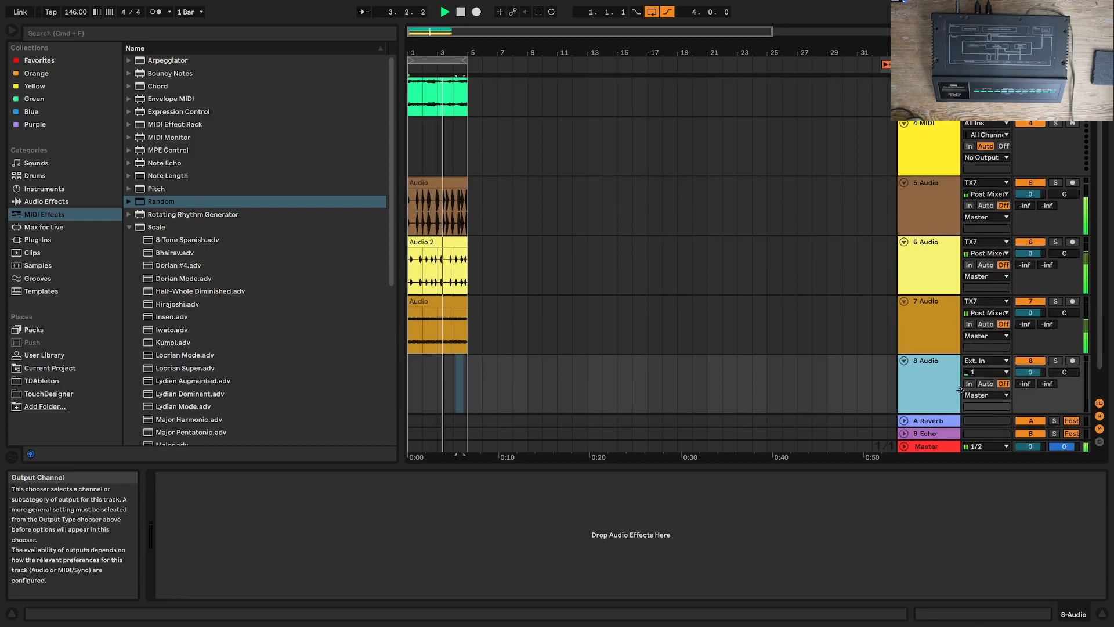
click(985, 360)
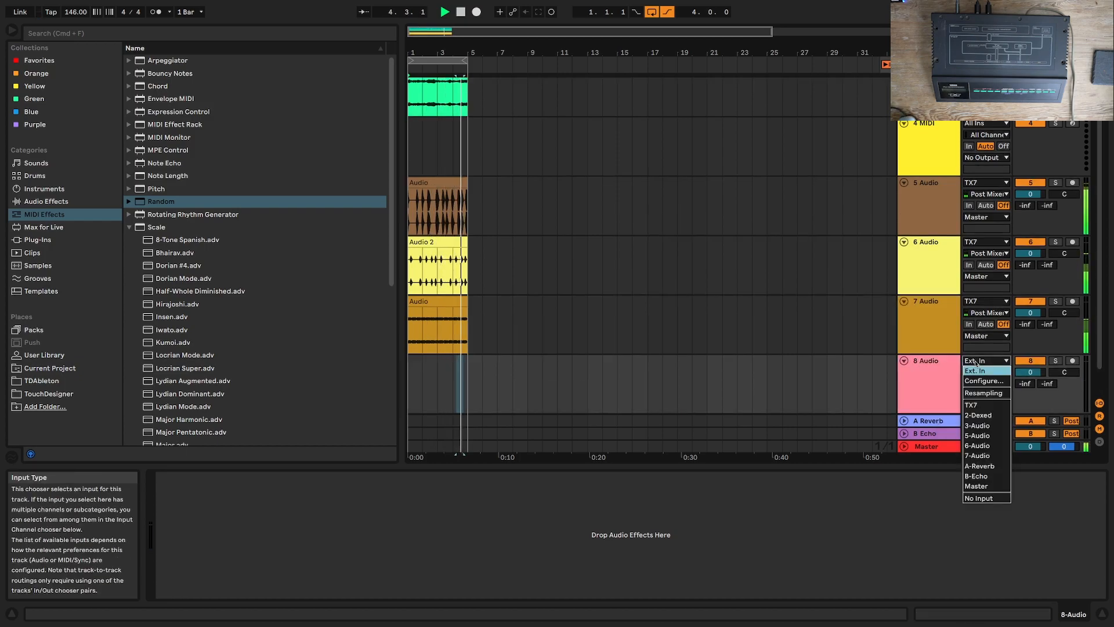
click(989, 406)
key(space)
Step: Duplicate the clips on audio tracks 3, 5 and 6 three times and extend the arrangement loop to 16 bars
drag(466, 243, 601, 244)
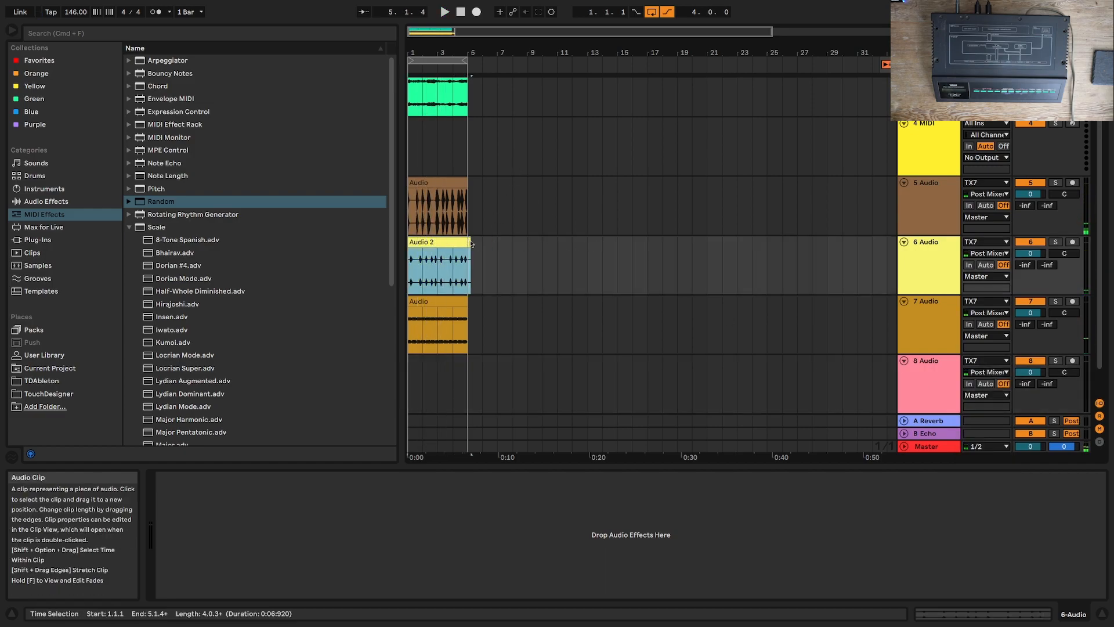
drag(470, 243, 466, 243)
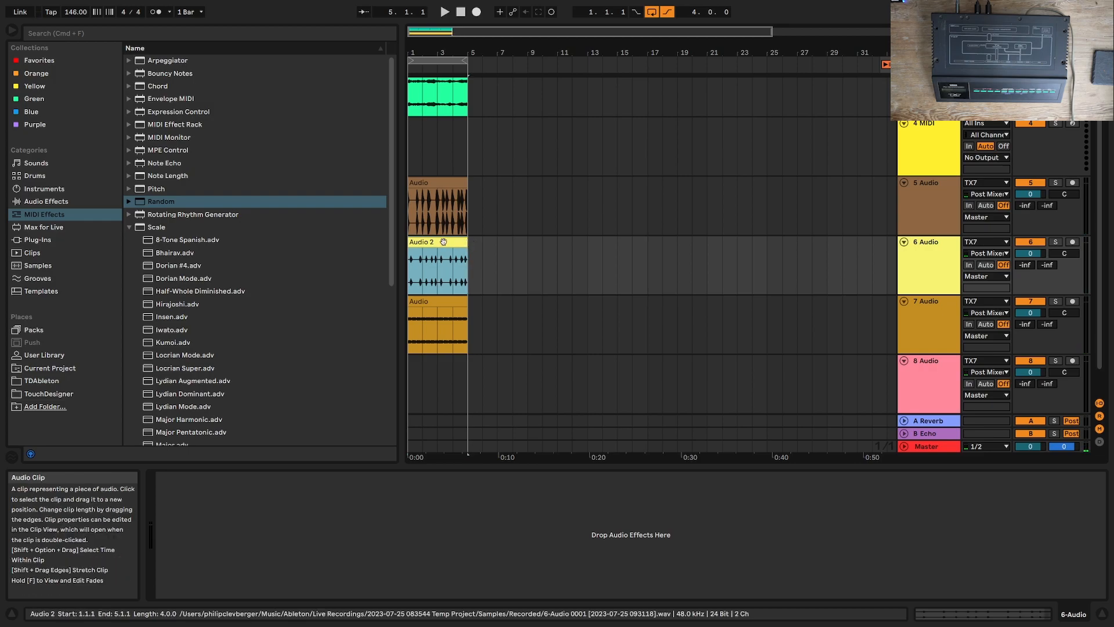
scroll(443, 242, up, 2)
shift+click(427, 223)
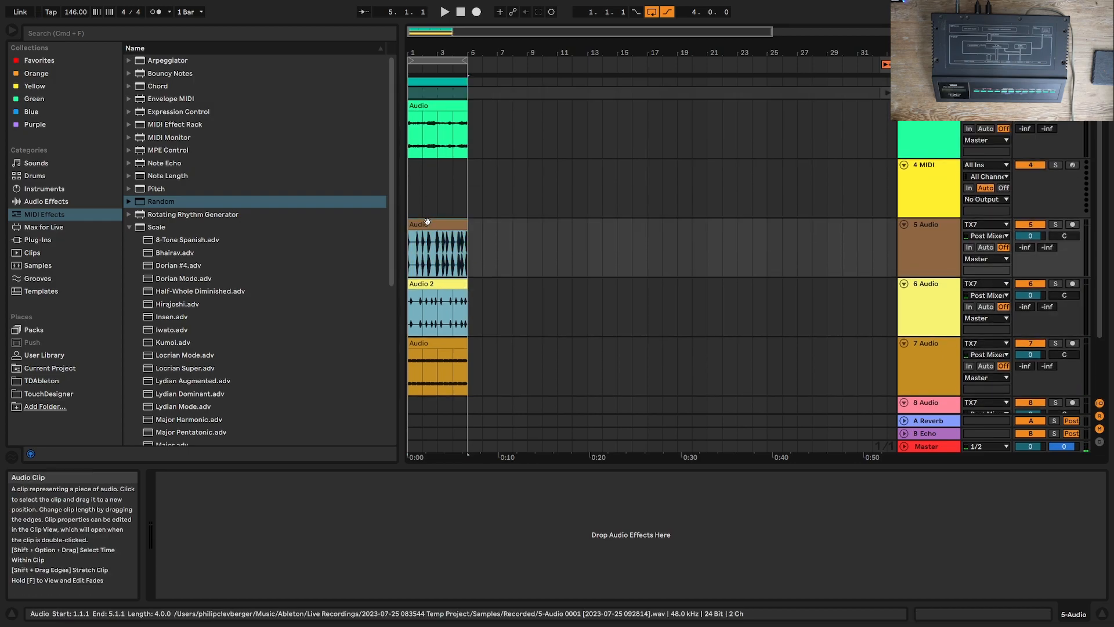
shift+click(426, 104)
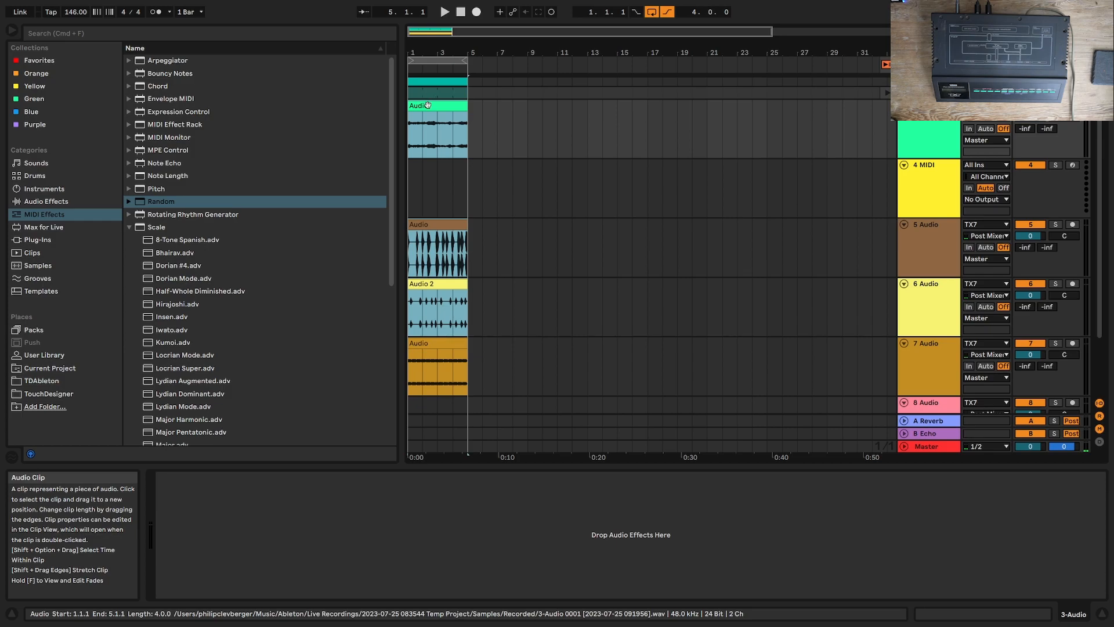
key(super+d)
key(super+d)
key(super+d)
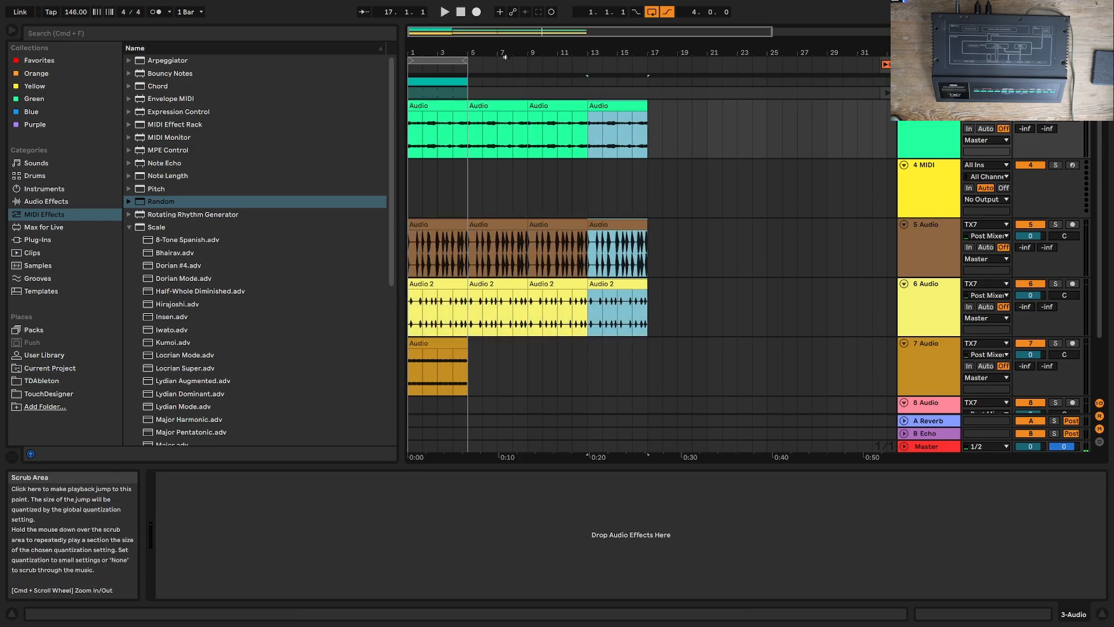
drag(466, 61, 647, 65)
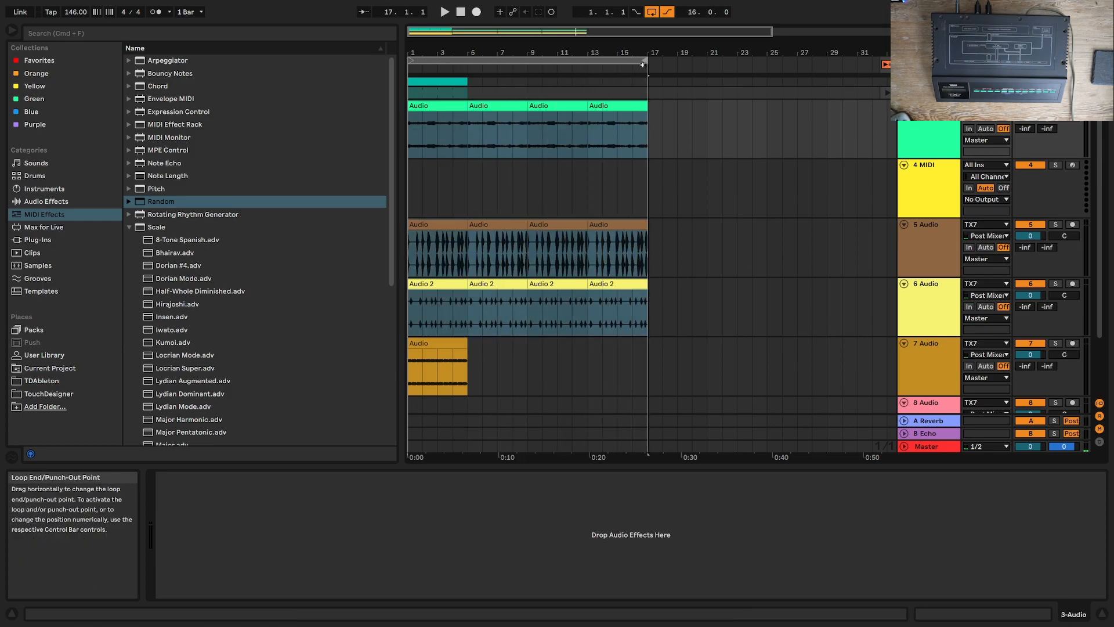
Step: Duplicate the clip on audio track 7 three times so it fills the 16-bar loop
click(443, 342)
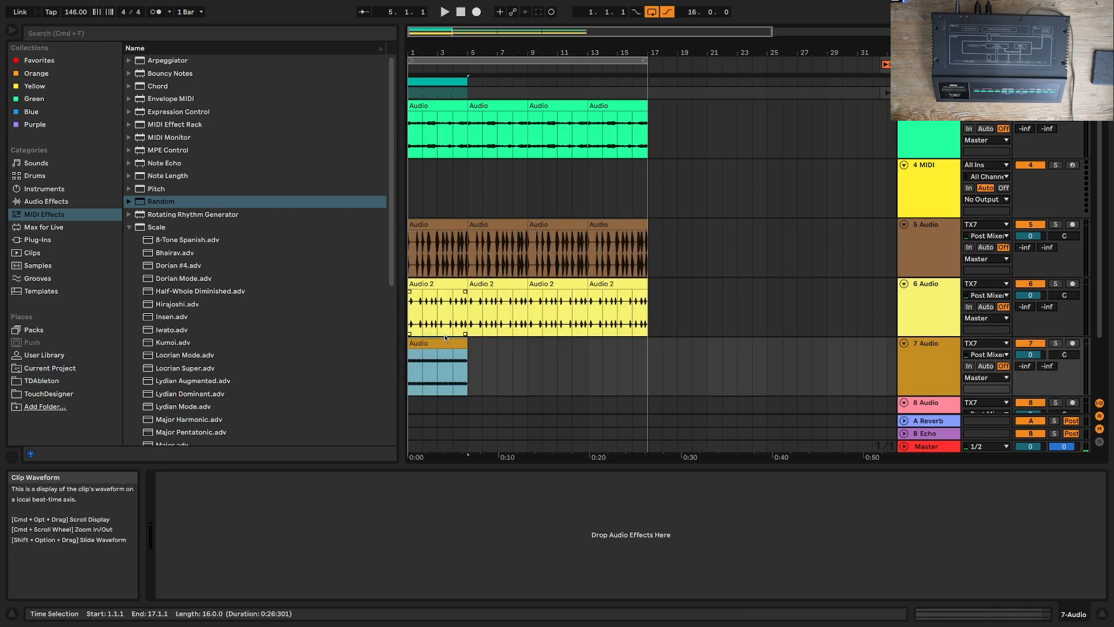
key(super+d)
key(super+d)
key(super+d)
Step: Arm audio track 8, record a first take of the TX7 chords and stop
scroll(494, 341, down, 2)
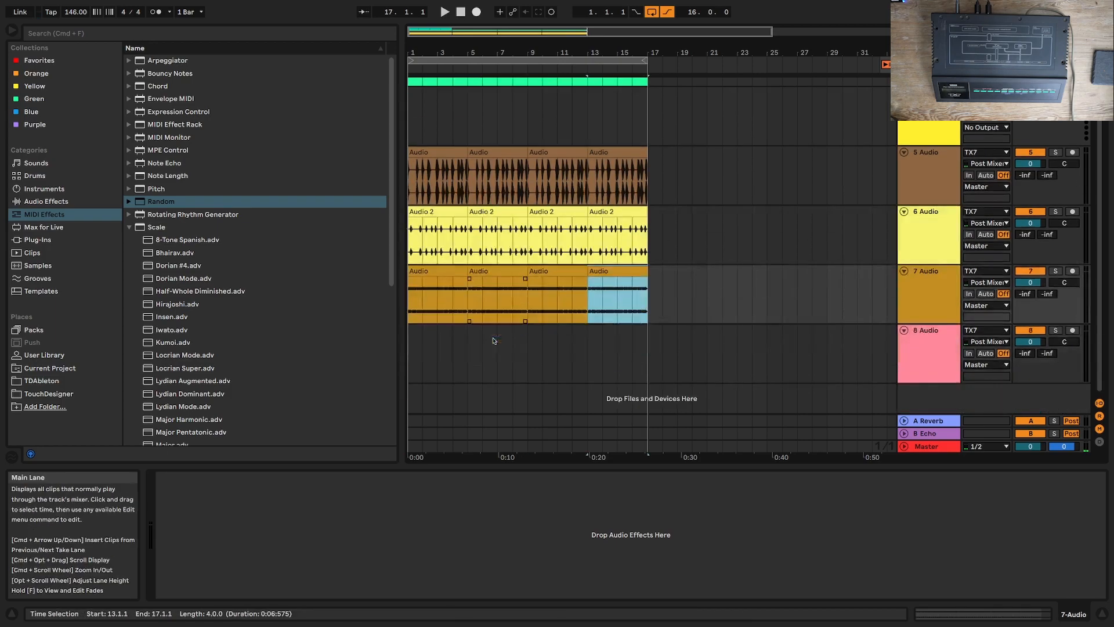
click(1072, 331)
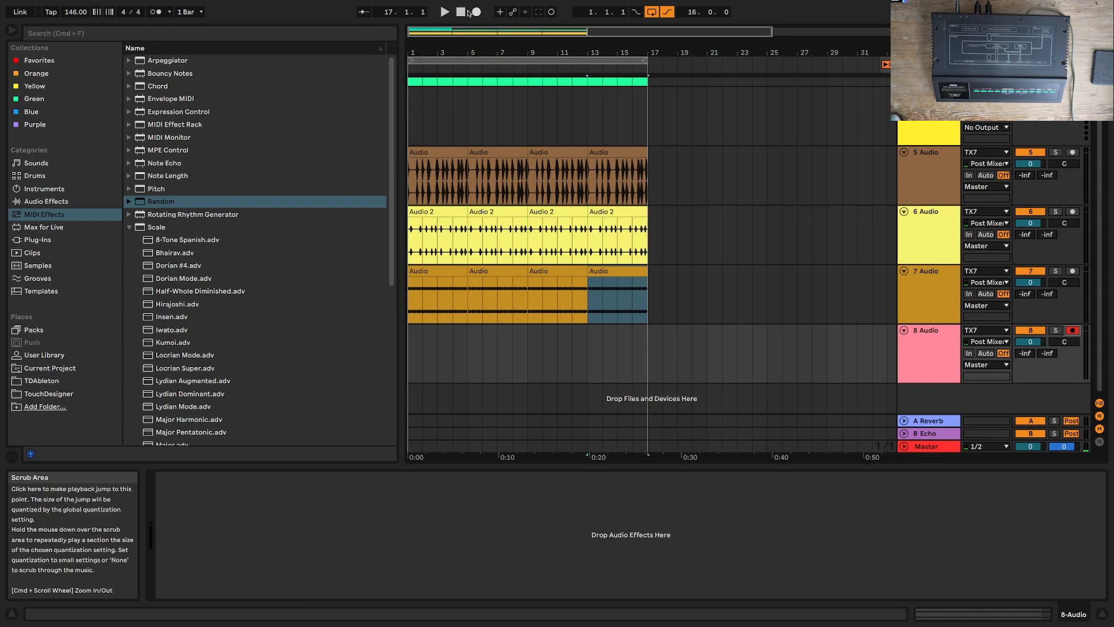
click(476, 12)
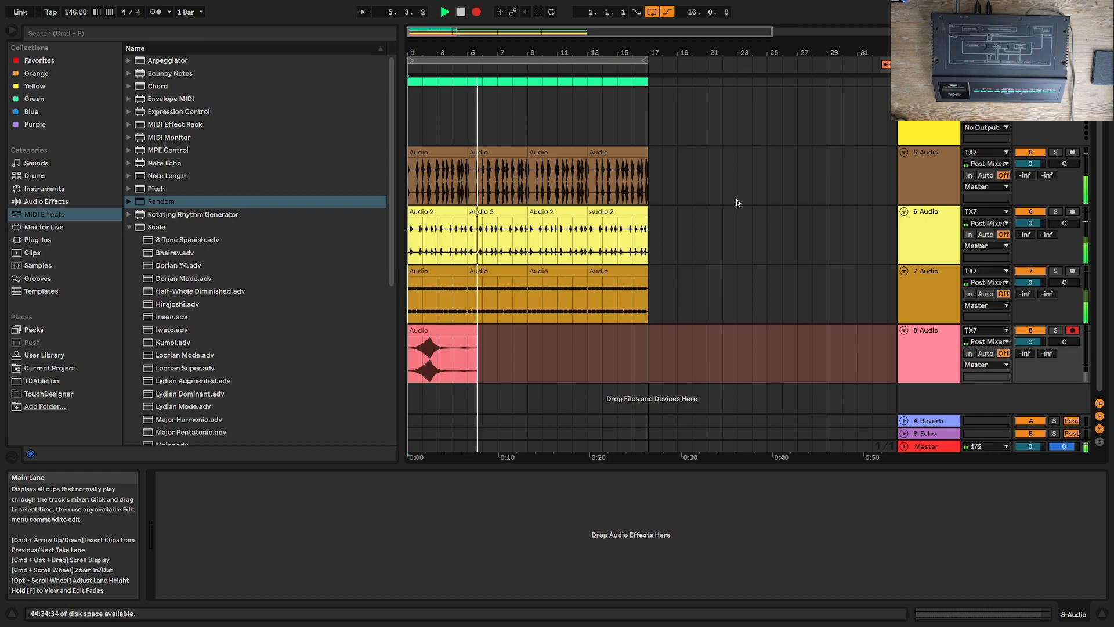
scroll(737, 203, up, 3)
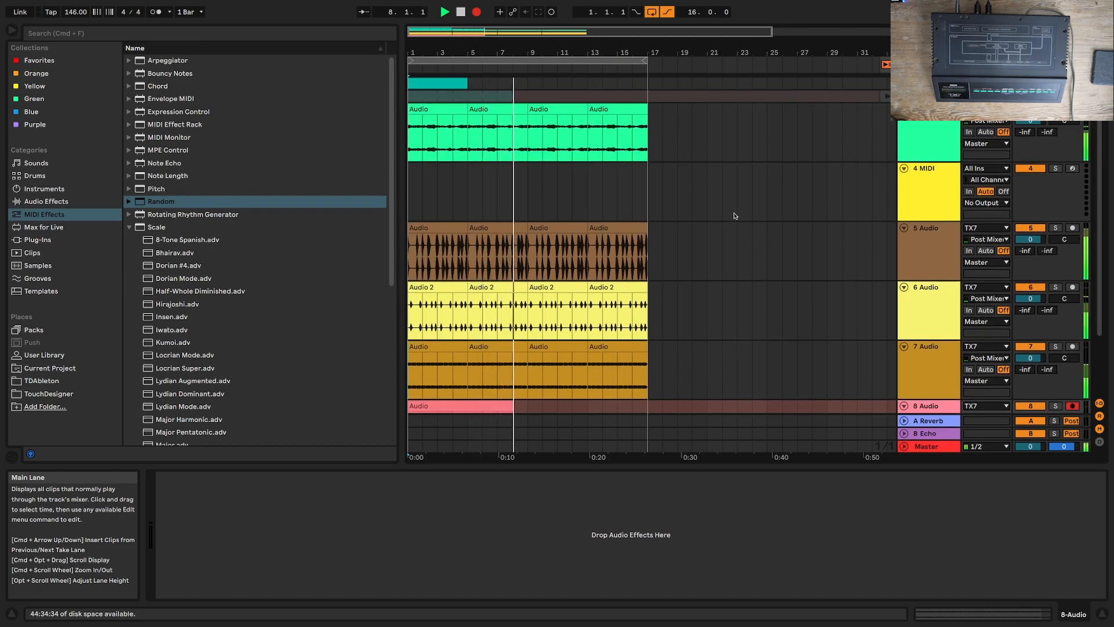
click(460, 12)
Step: Duplicate the four-bar TX7 MIDI clip three times to cover all 16 bars
click(452, 82)
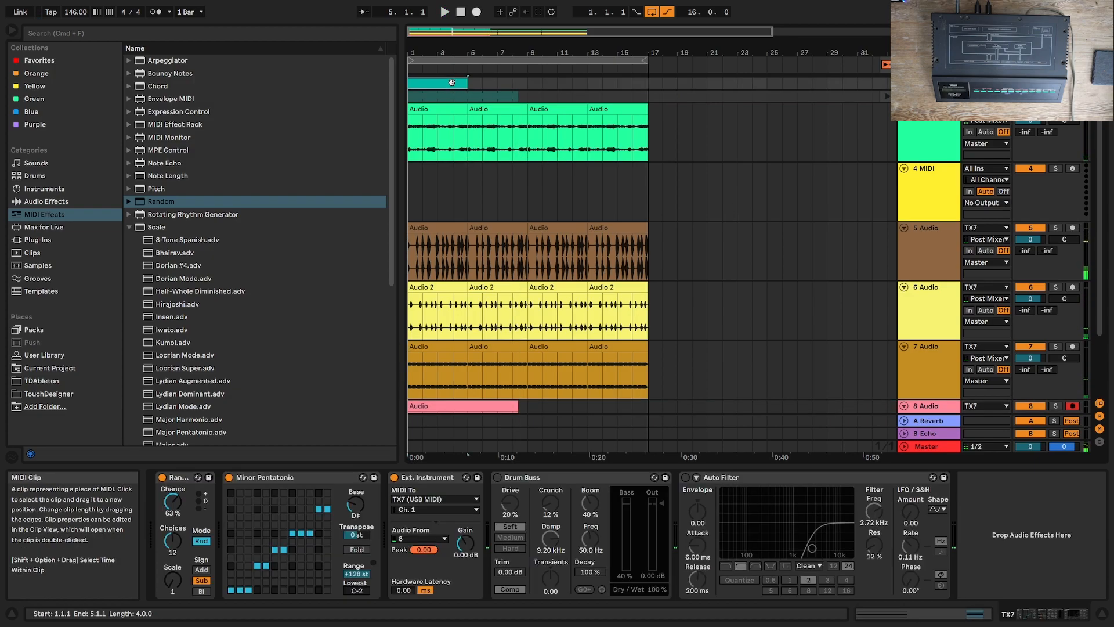
key(super+d)
key(super+d)
key(super+d)
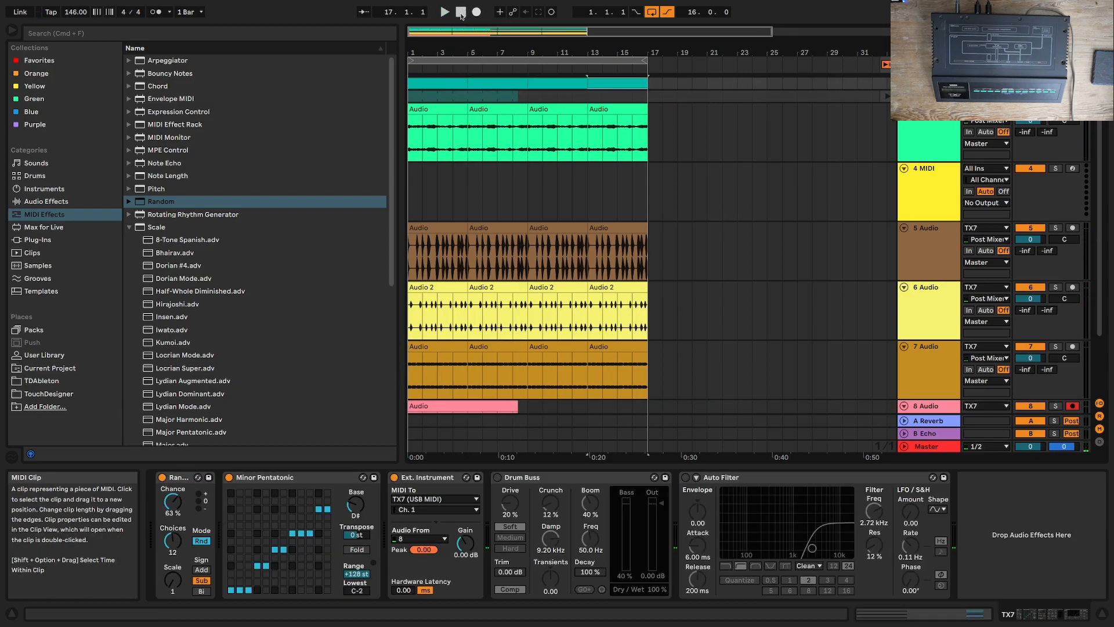
Step: Try another recording pass of the TX7 chords on audio track 8, stop it and return to the start
click(477, 11)
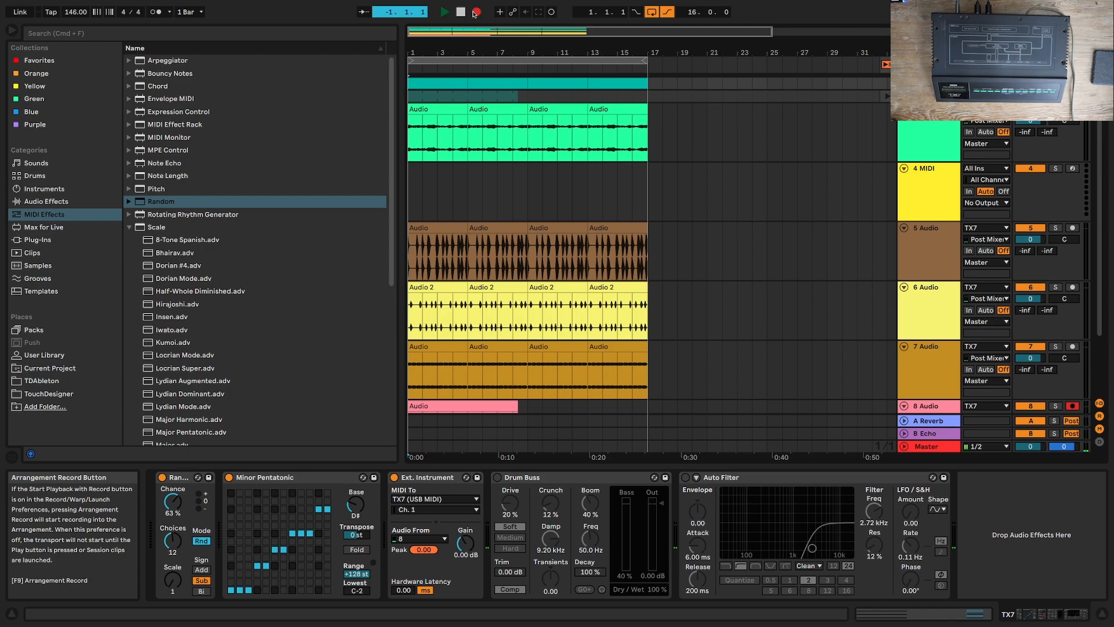
scroll(745, 274, down, 2)
scroll(745, 273, down, 1)
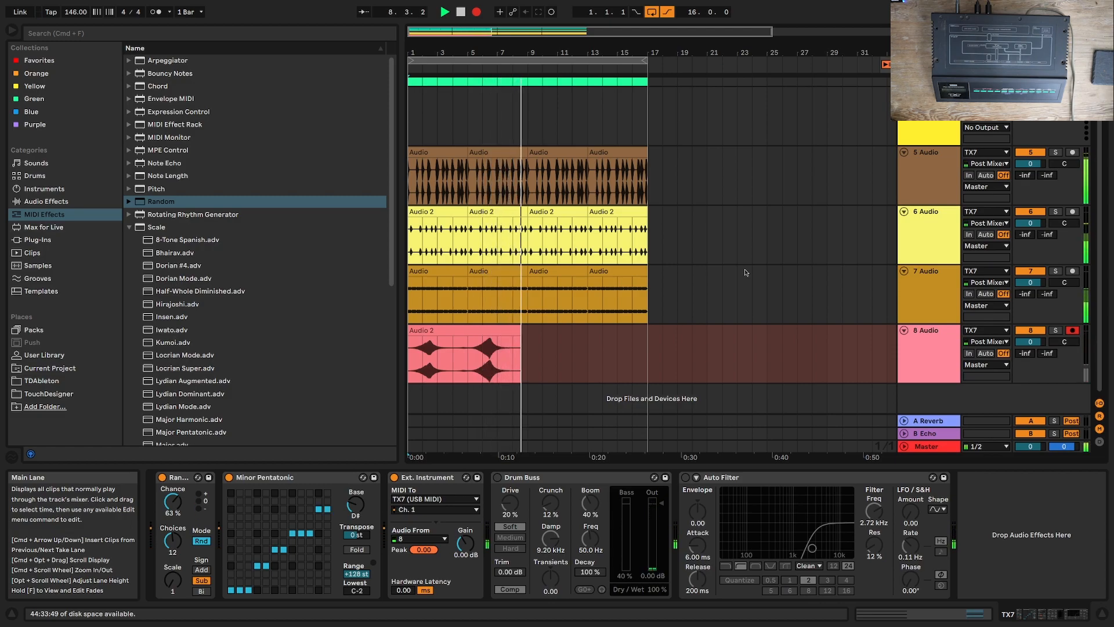
click(462, 12)
click(462, 14)
Step: Record the TX7 chords onto audio track 8 across all 16 bars, turning off the arrangement loop before the end, and stop
click(476, 13)
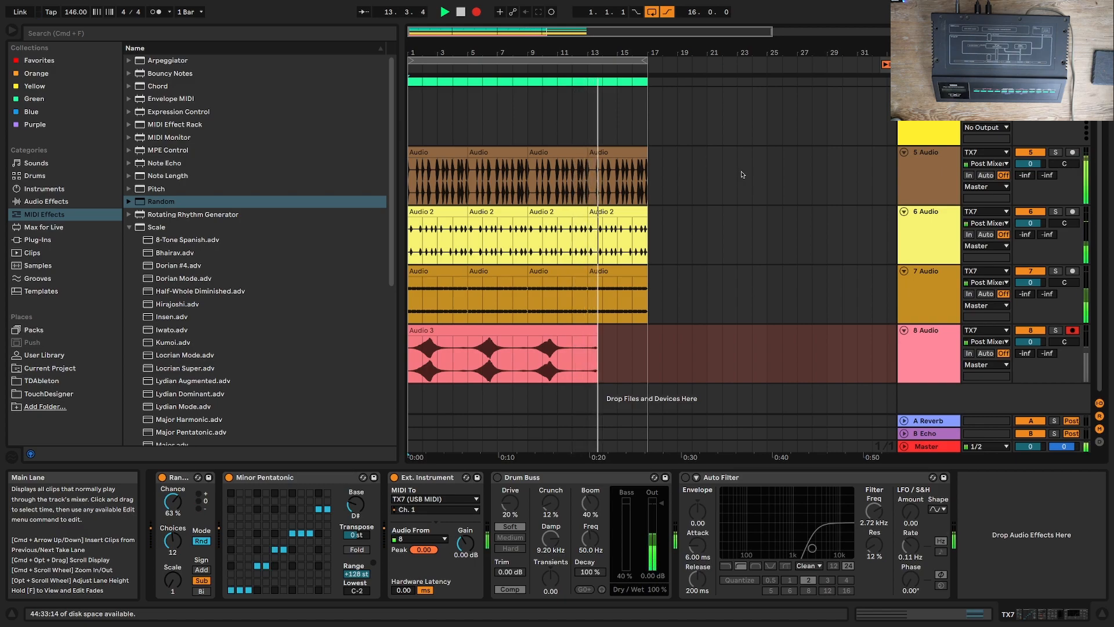
click(655, 16)
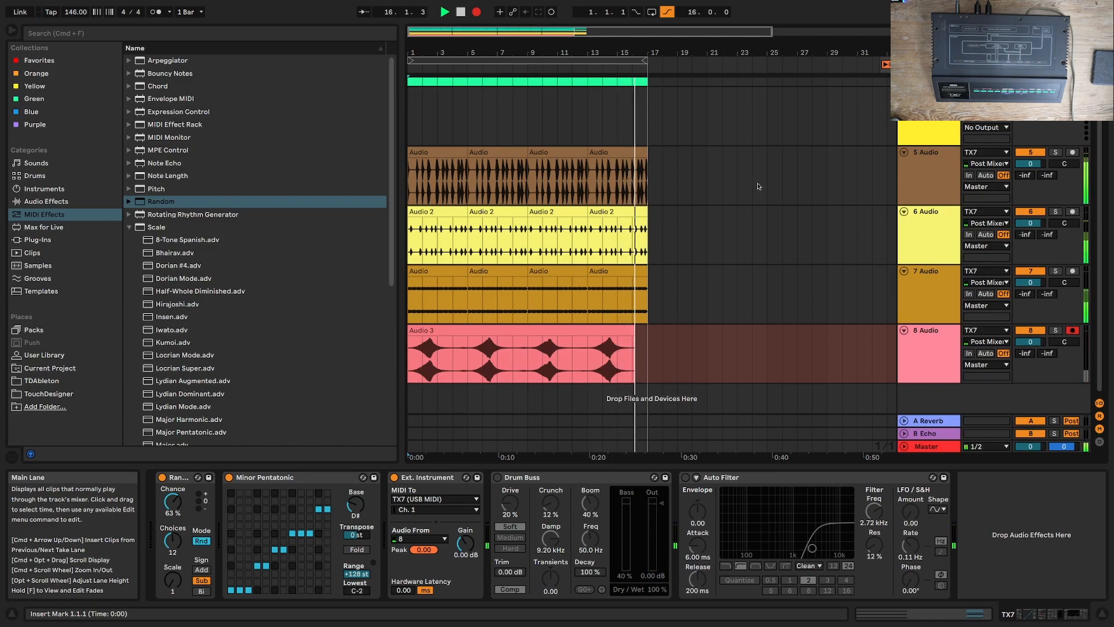
key(space)
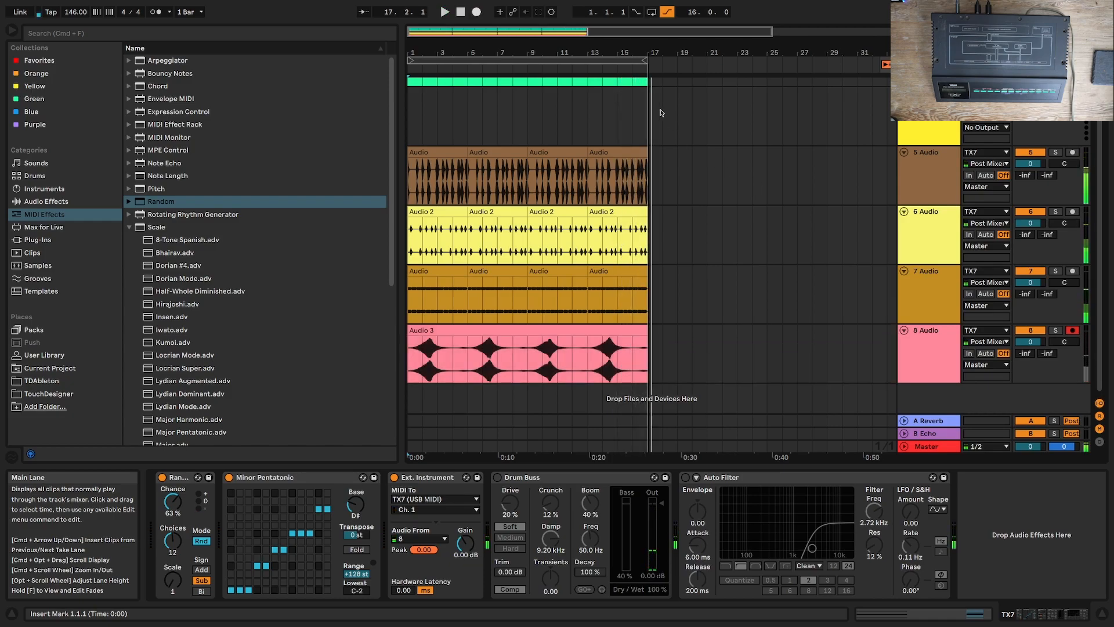
Step: Set audio track 8's A Reverb send to -20.0 dB while playing the arrangement from the start, and stop playback
drag(1025, 353, 1025, 350)
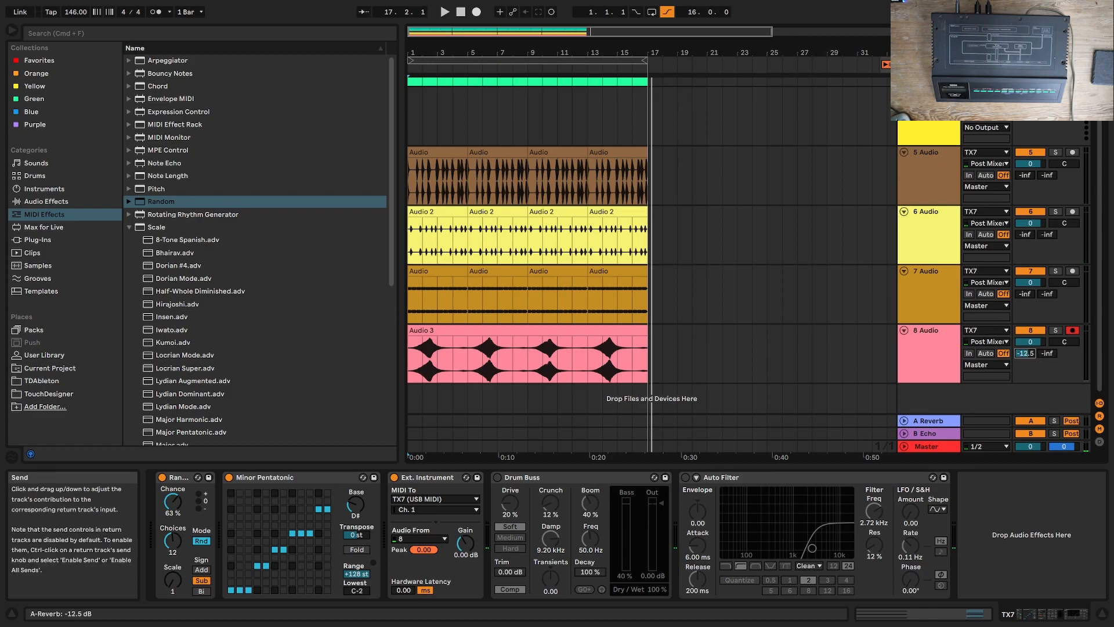
scroll(993, 348, up, 3)
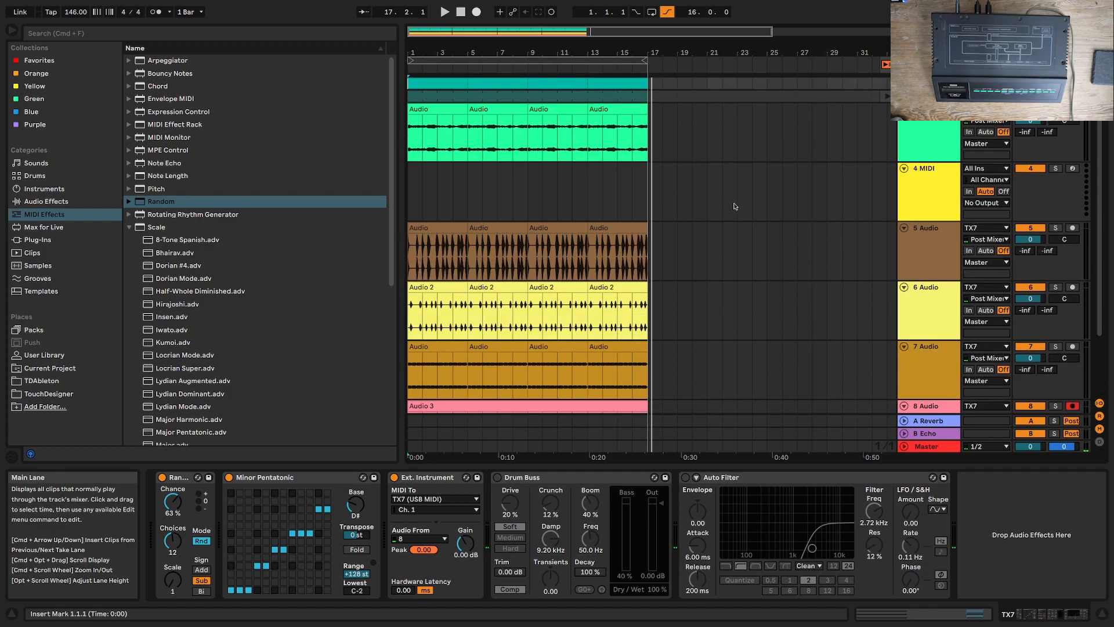
click(460, 12)
click(445, 12)
scroll(776, 208, down, 3)
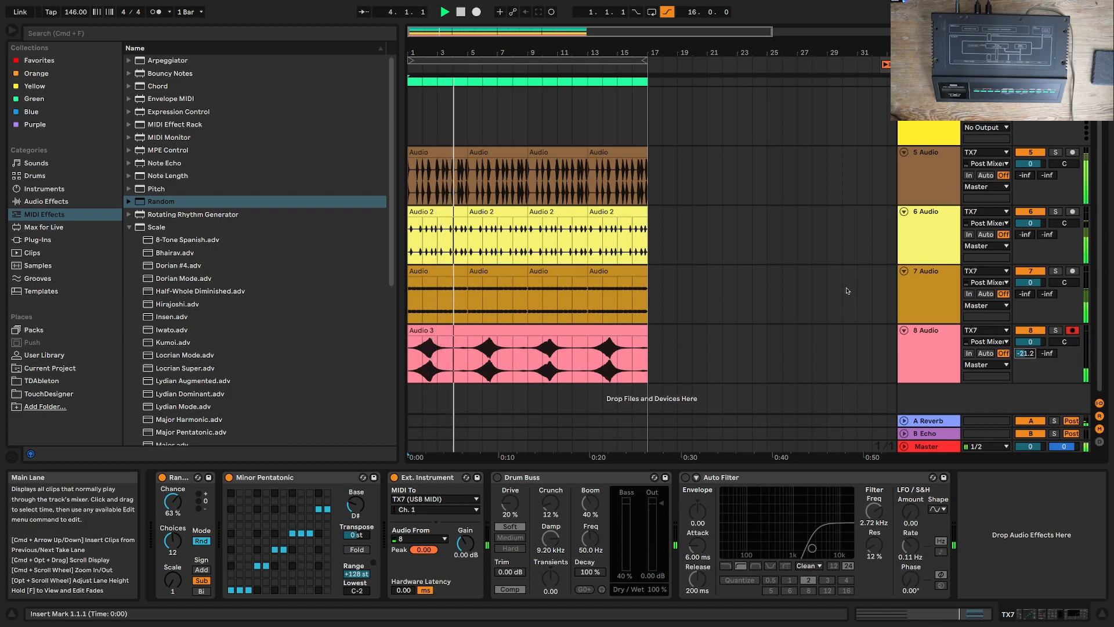
drag(1025, 356, 1025, 353)
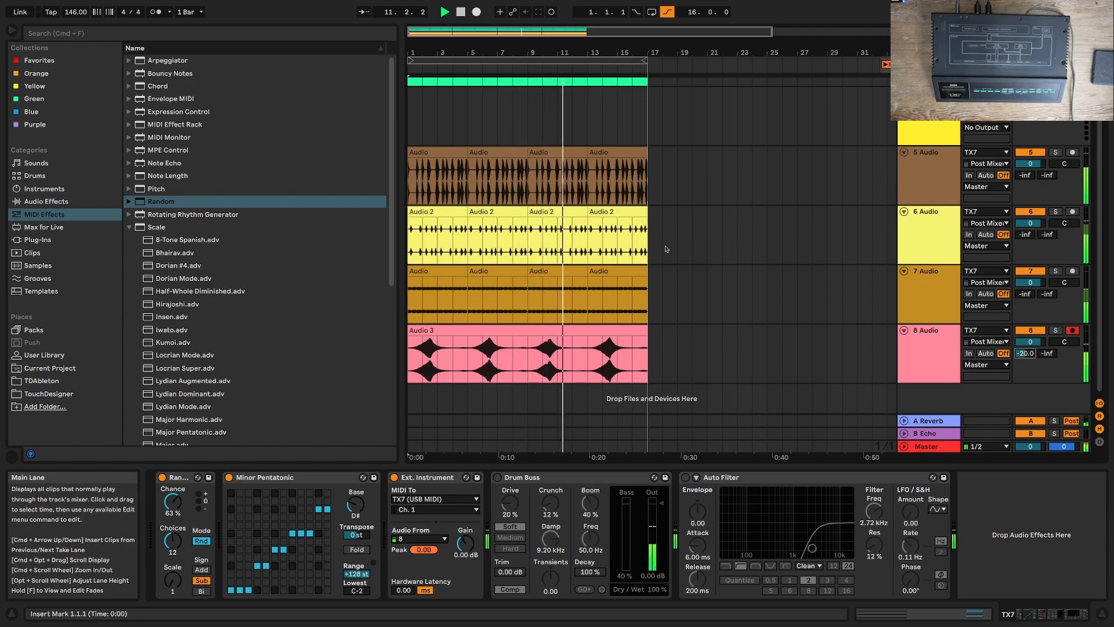
scroll(666, 249, up, 3)
key(space)
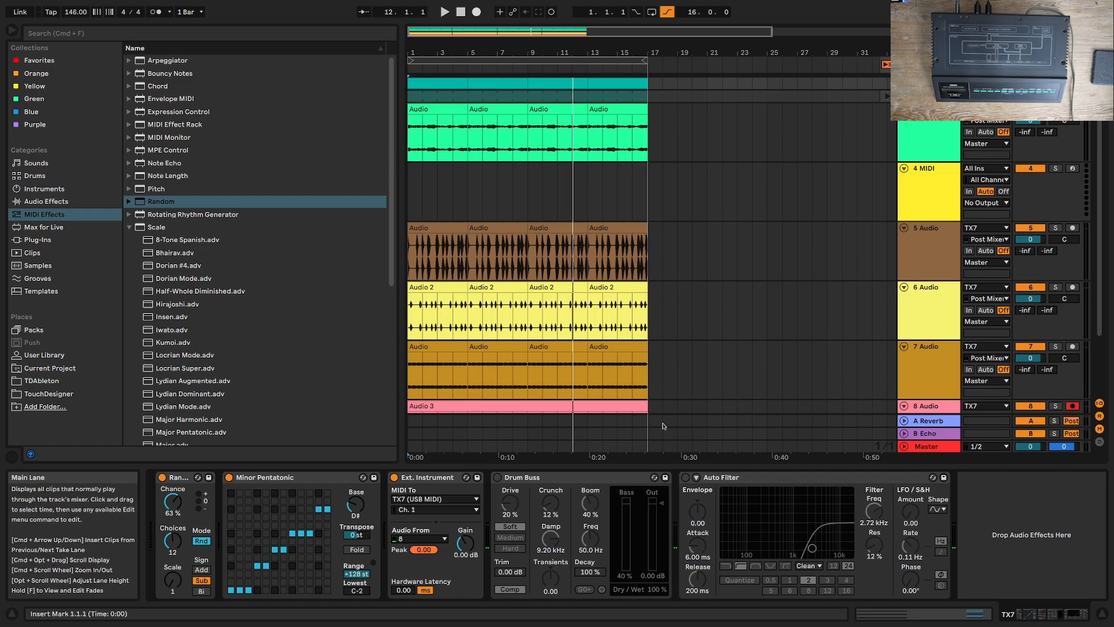
Step: Initialize the voice in Dexed on its track and send the program to the TX7
click(929, 97)
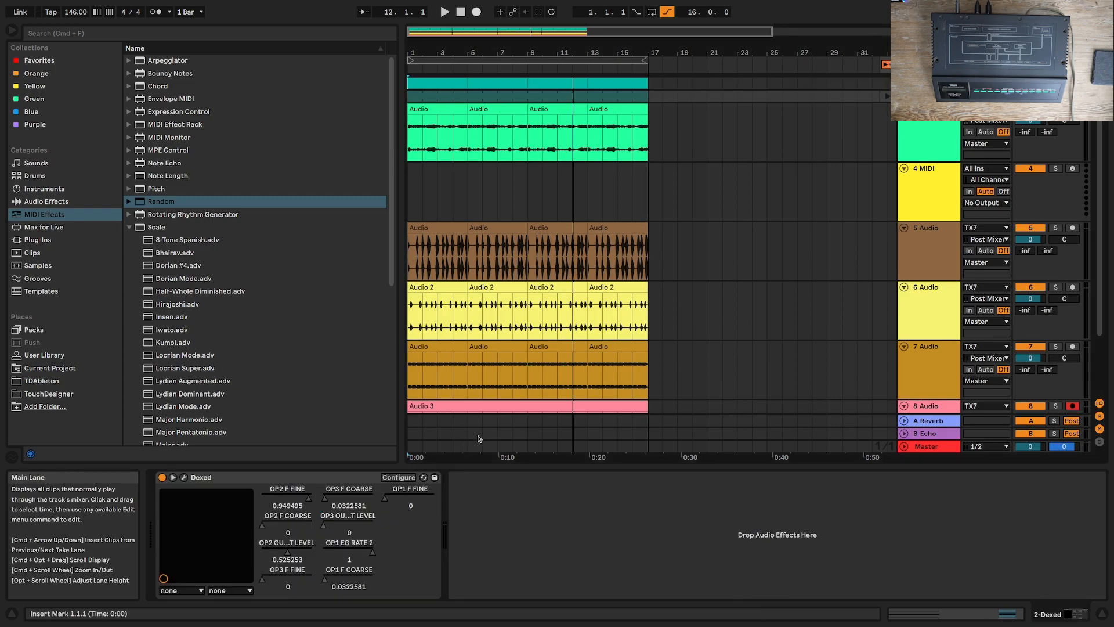
click(399, 477)
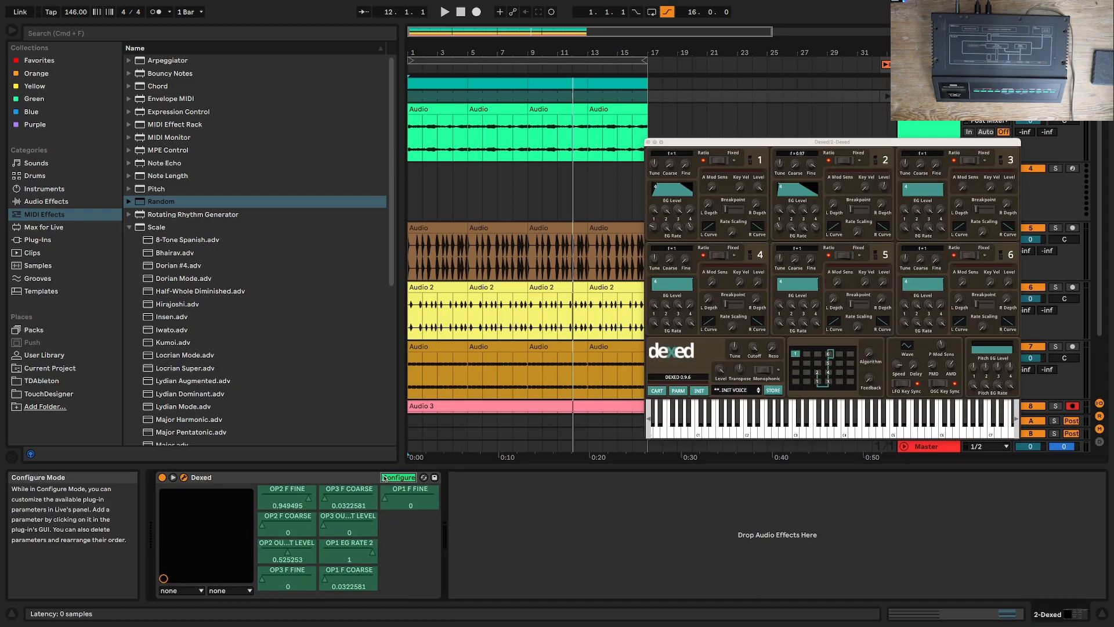
right_click(759, 198)
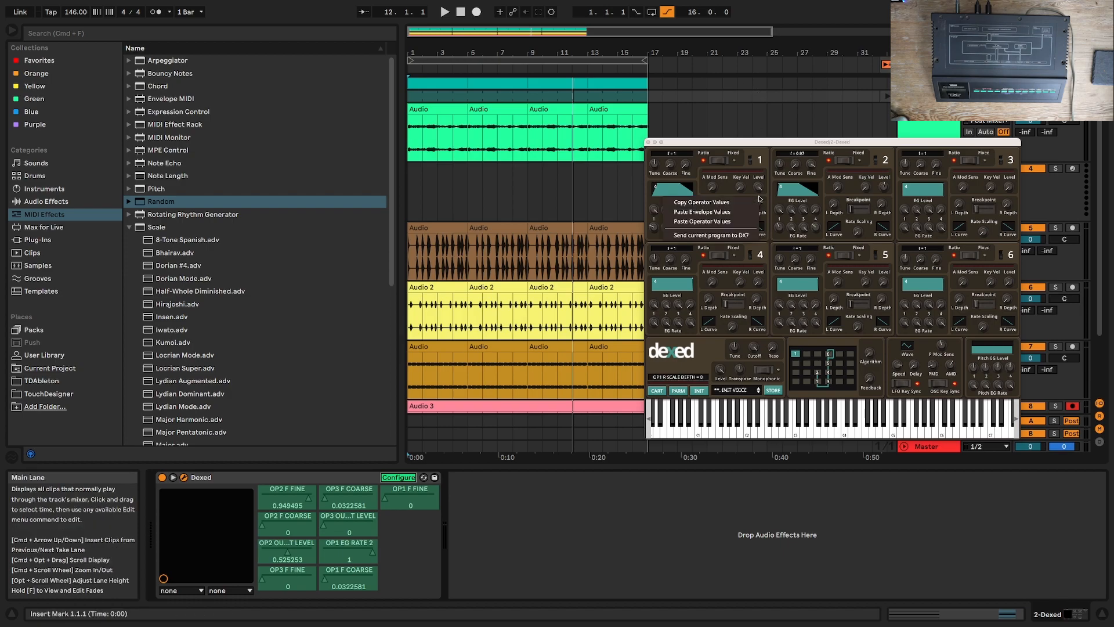
click(778, 318)
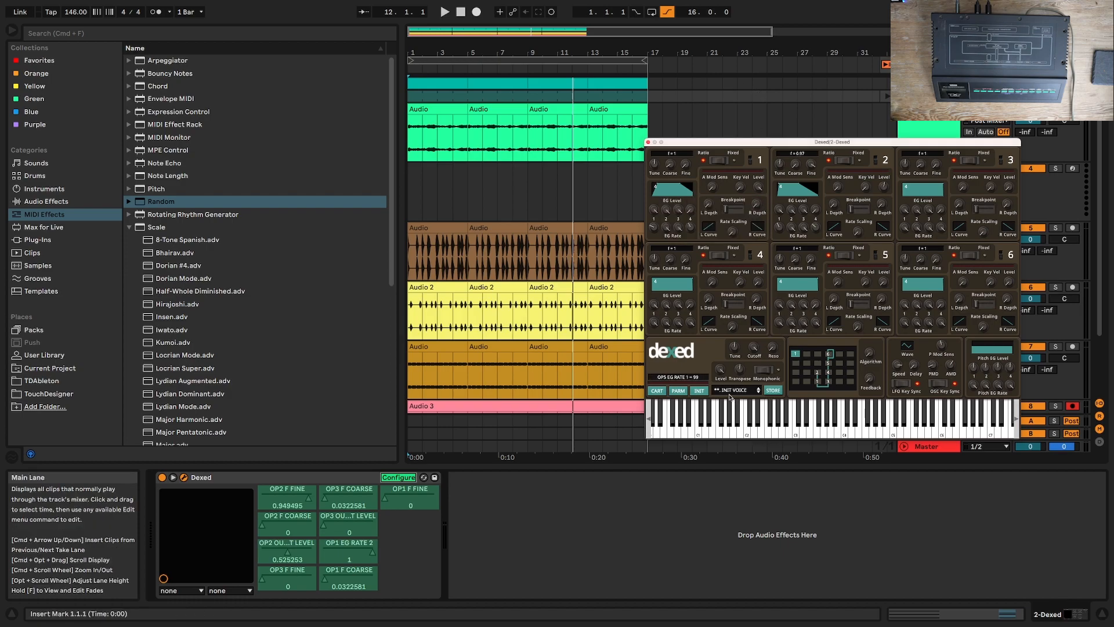
click(701, 391)
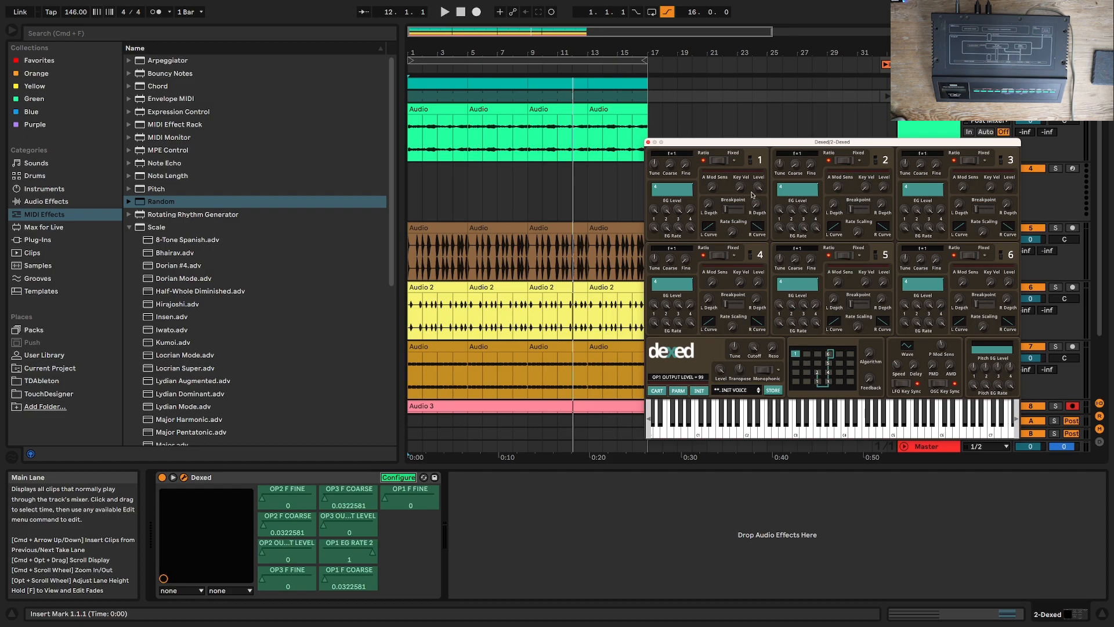
right_click(714, 181)
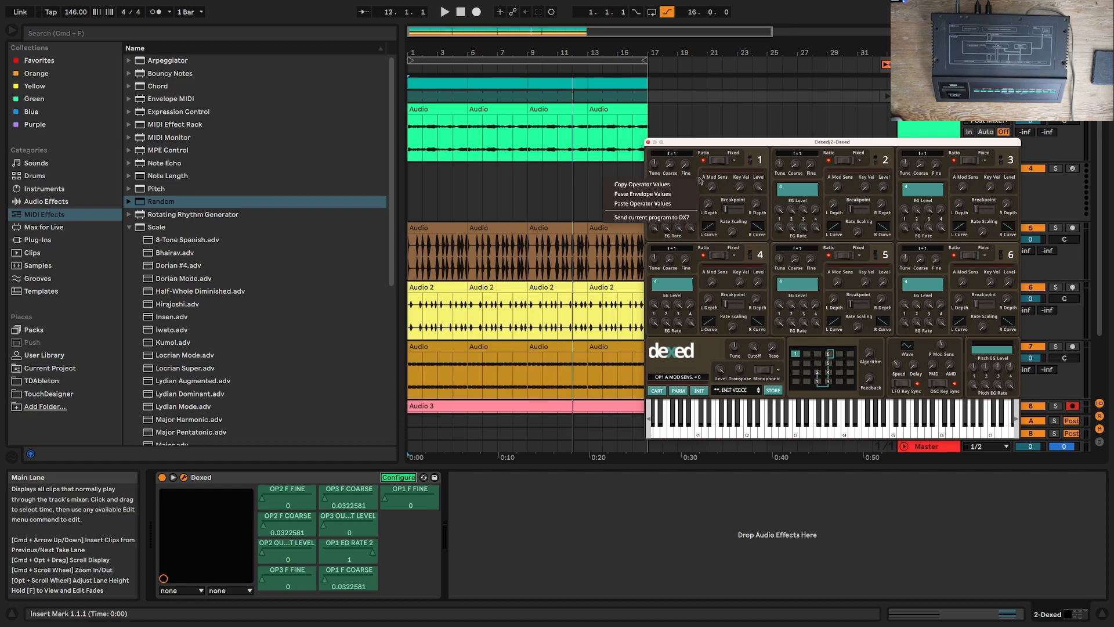
click(683, 217)
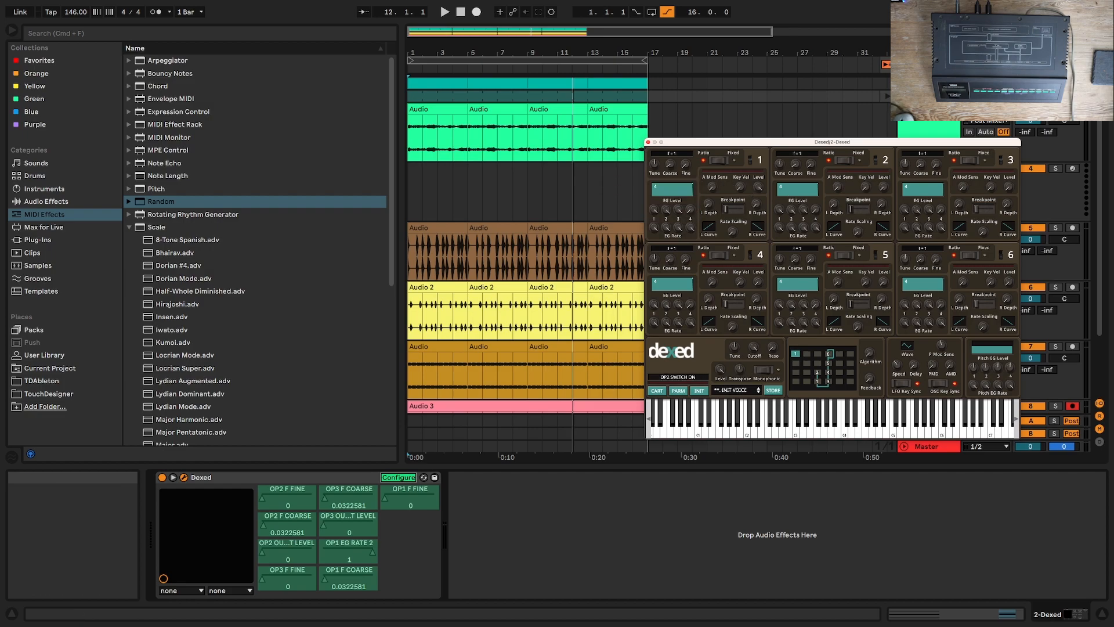
Step: Solo the TX7 track and set Dexed's operator 2 to coarse frequency 3 and output level 68, auditioning the sound an octave lower
click(929, 83)
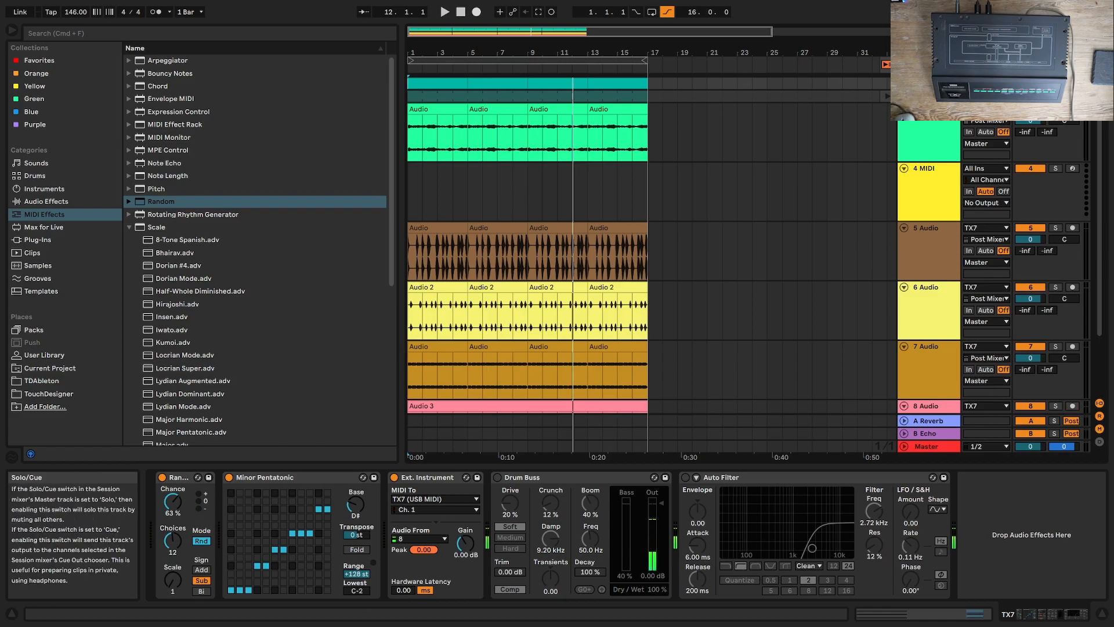
click(1055, 83)
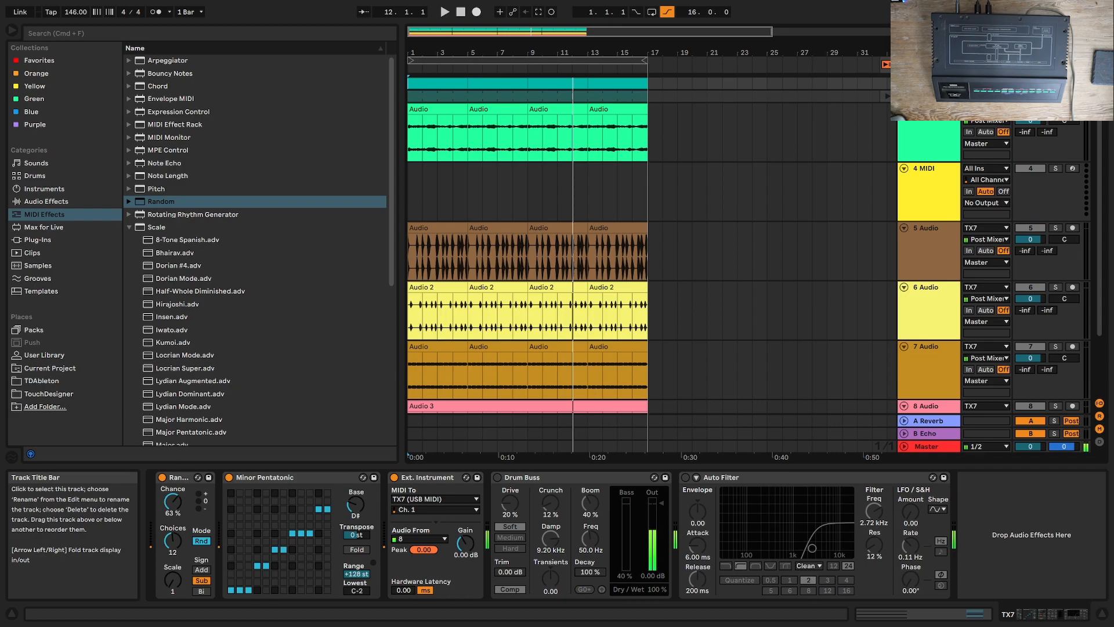
click(929, 96)
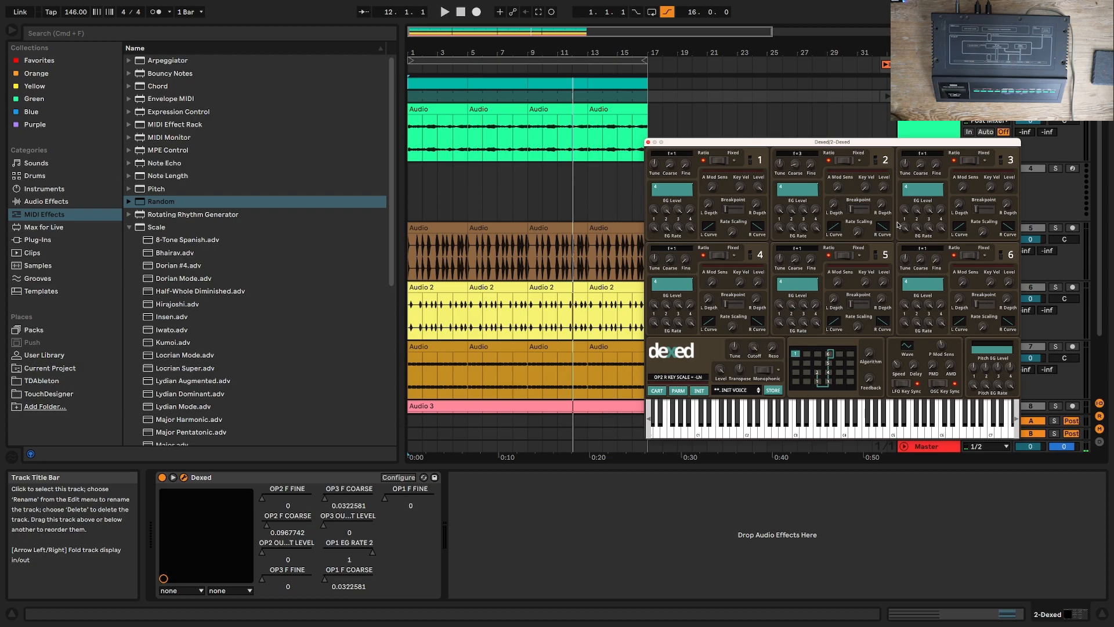
drag(878, 188, 870, 119)
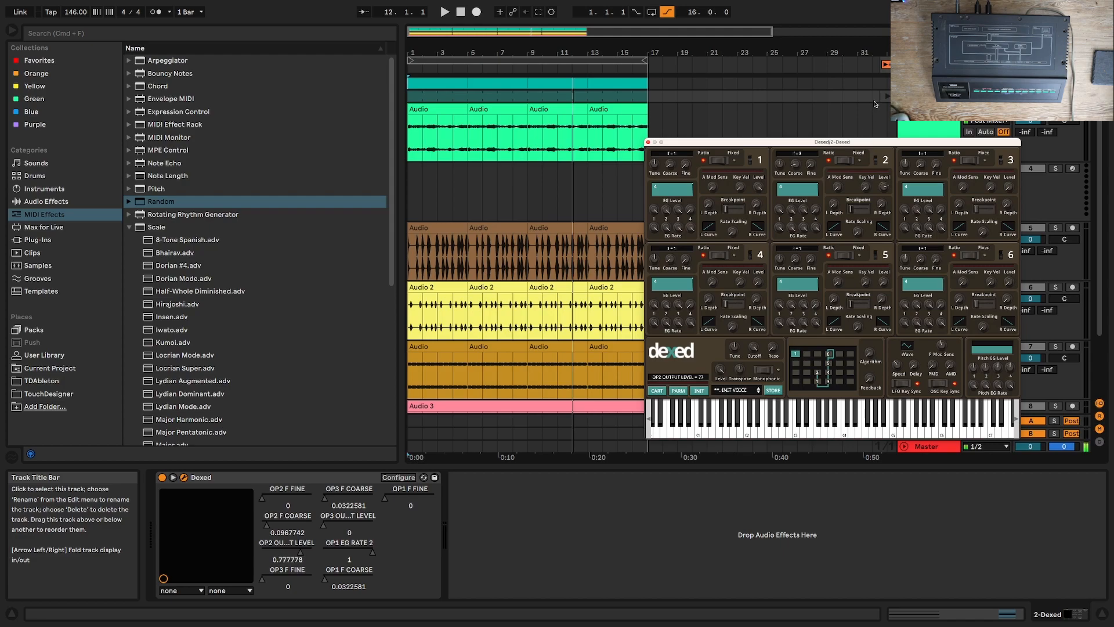
key(z)
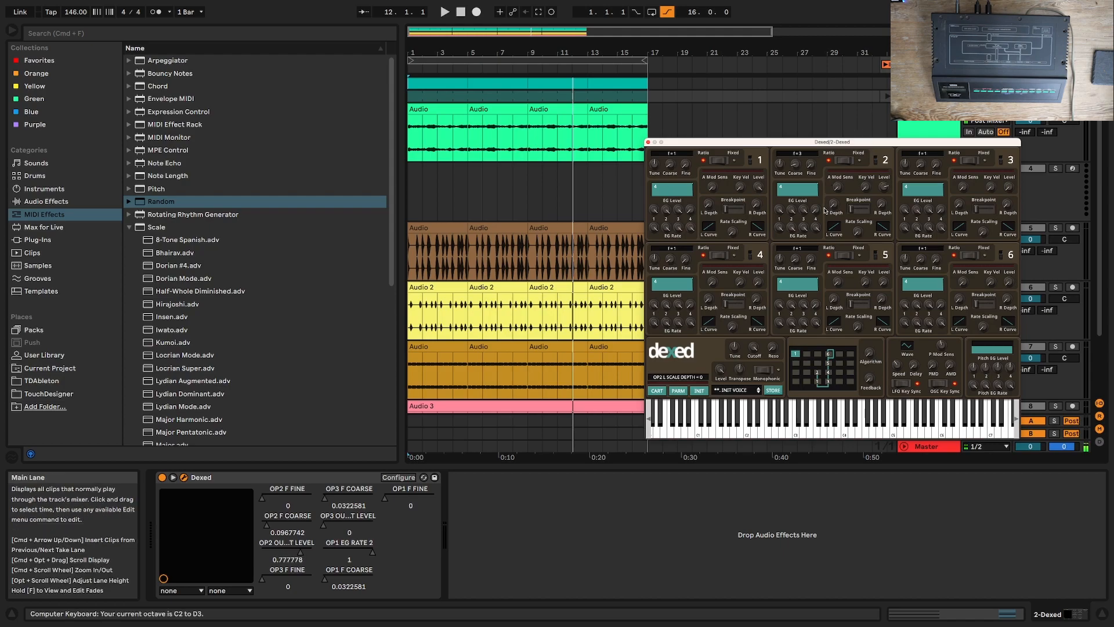
drag(884, 187, 884, 219)
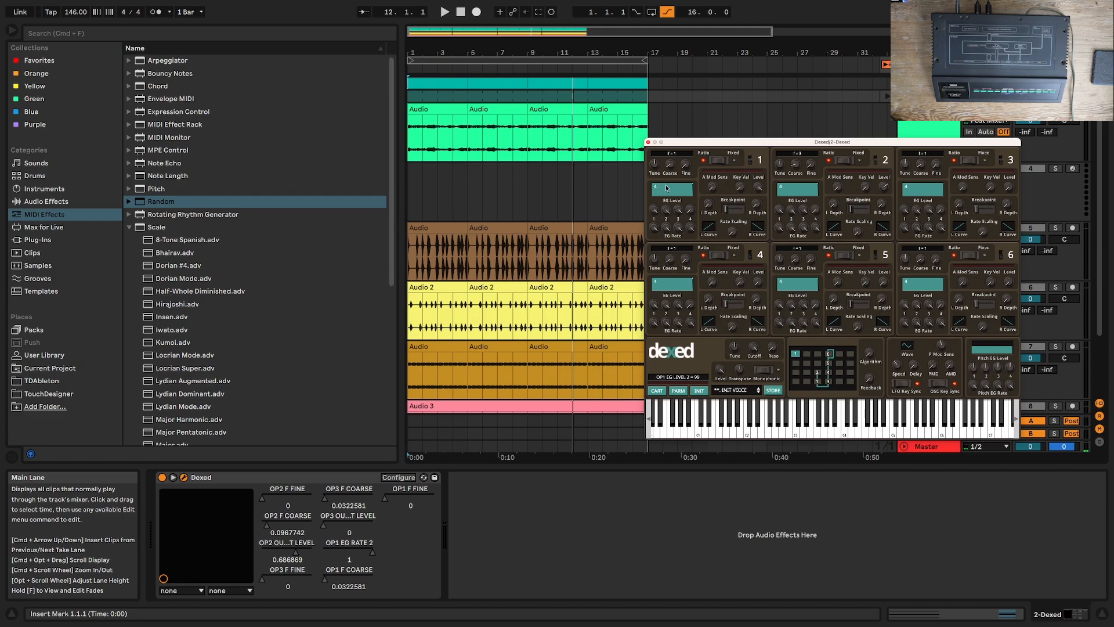
Step: Shape operator 1's envelope with EG rate 2 at 55, set operator 2's coarse frequency to 4 and output level to 75, and close Dexed's window
click(680, 193)
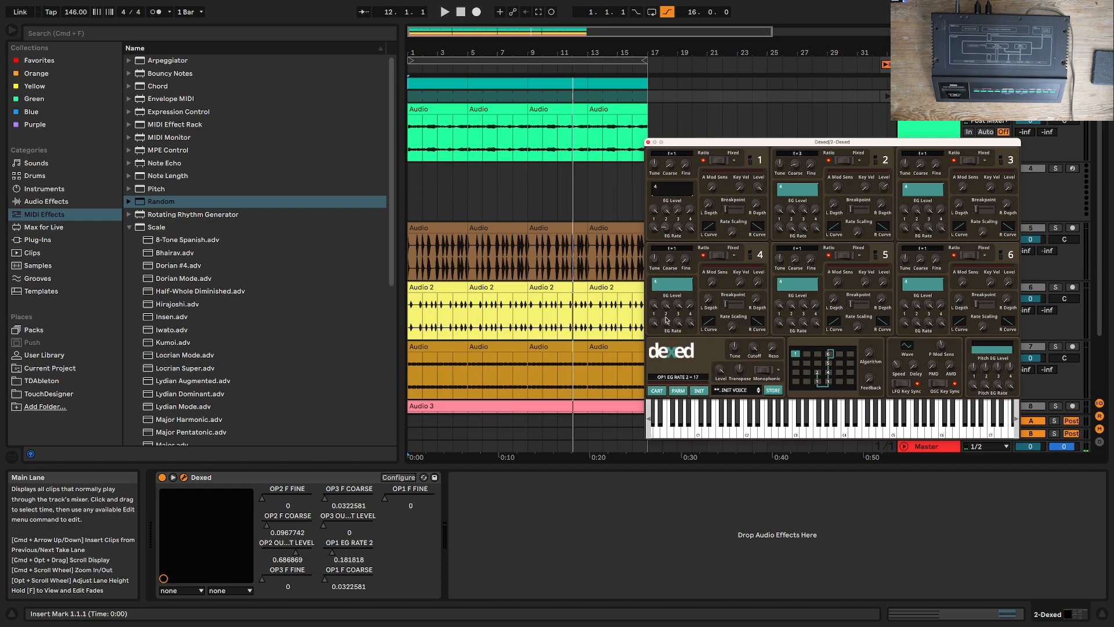
drag(667, 235, 673, 207)
drag(883, 190, 883, 174)
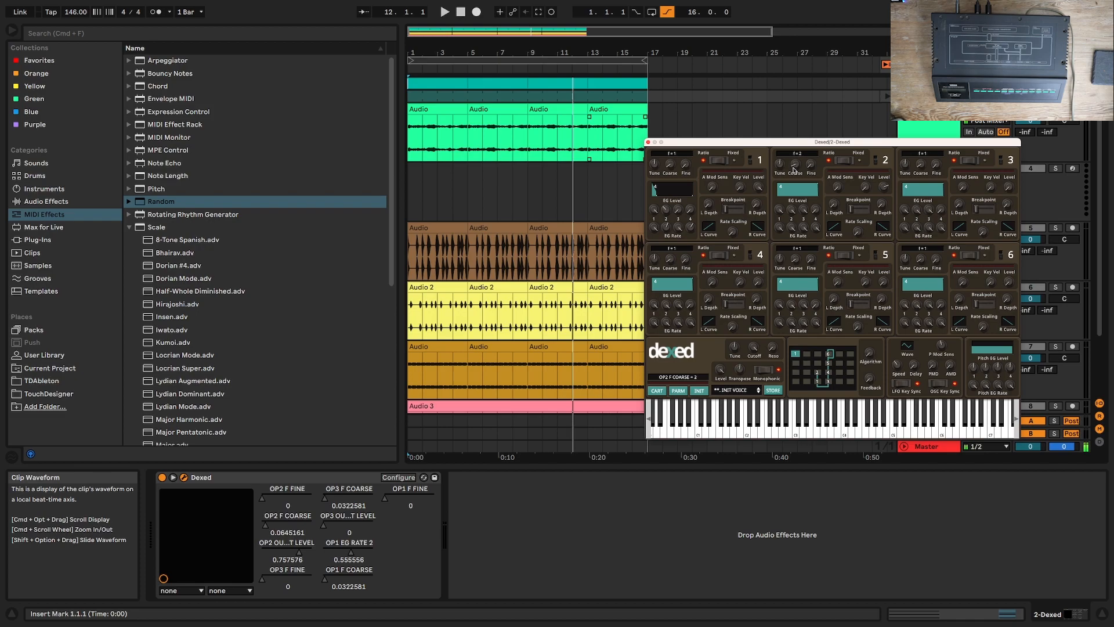
drag(794, 167, 794, 161)
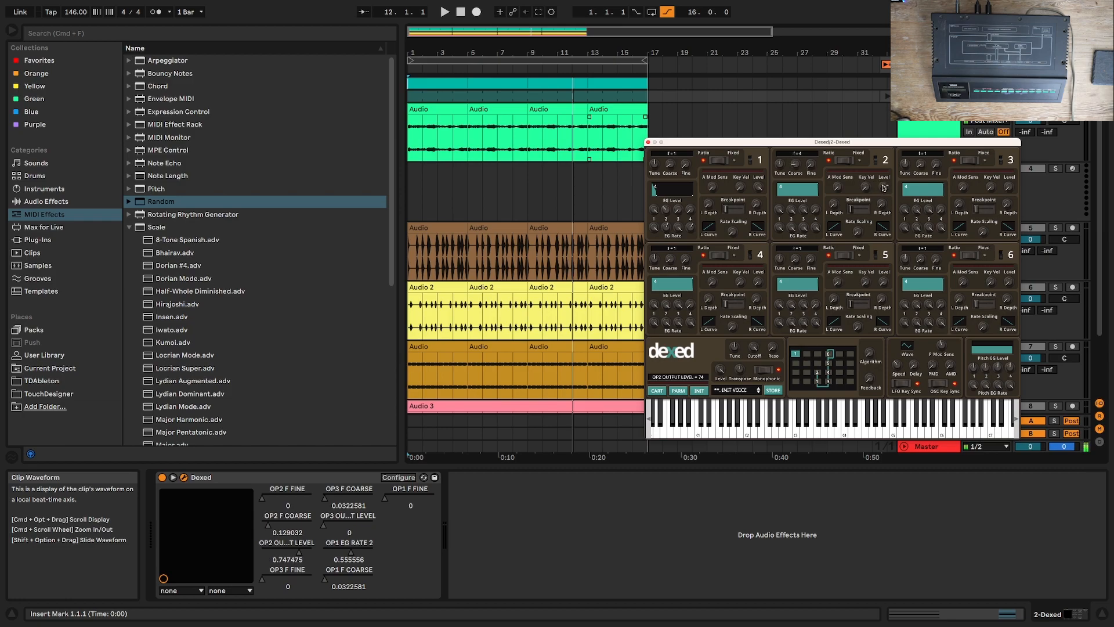
click(648, 143)
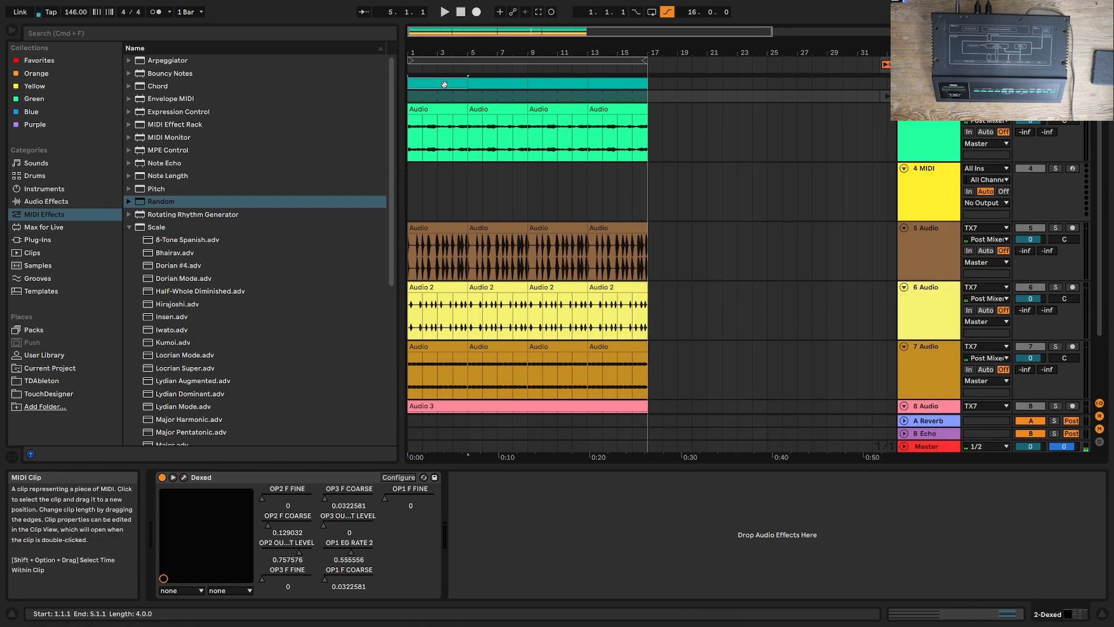
Step: Open the first four-bar TX7 MIDI clip and delete all its notes
double_click(468, 83)
key(super+a)
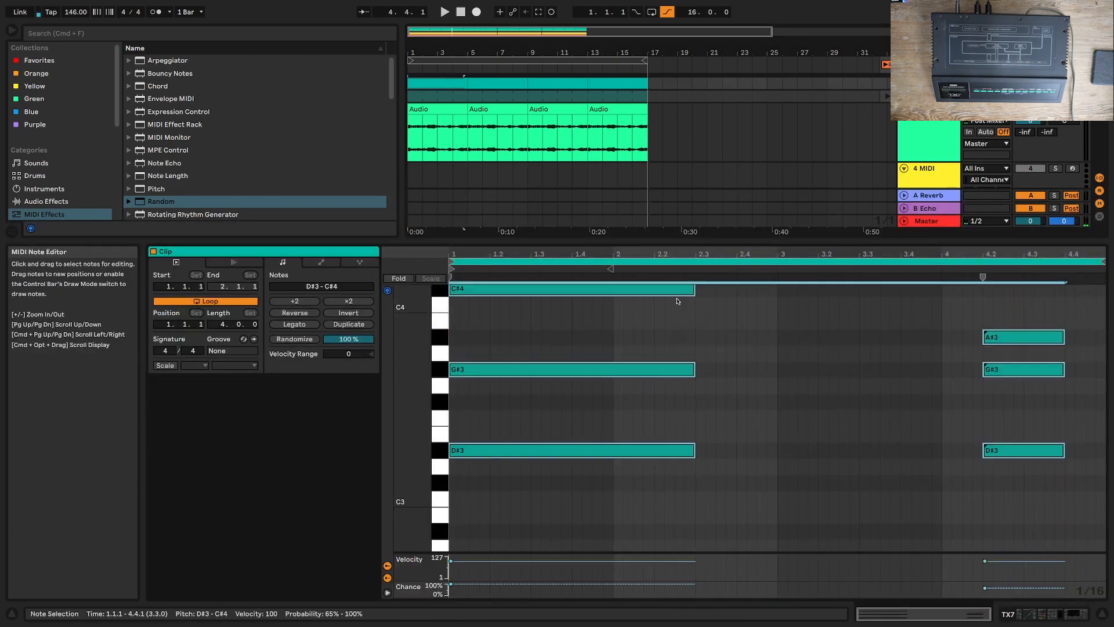
key(Delete)
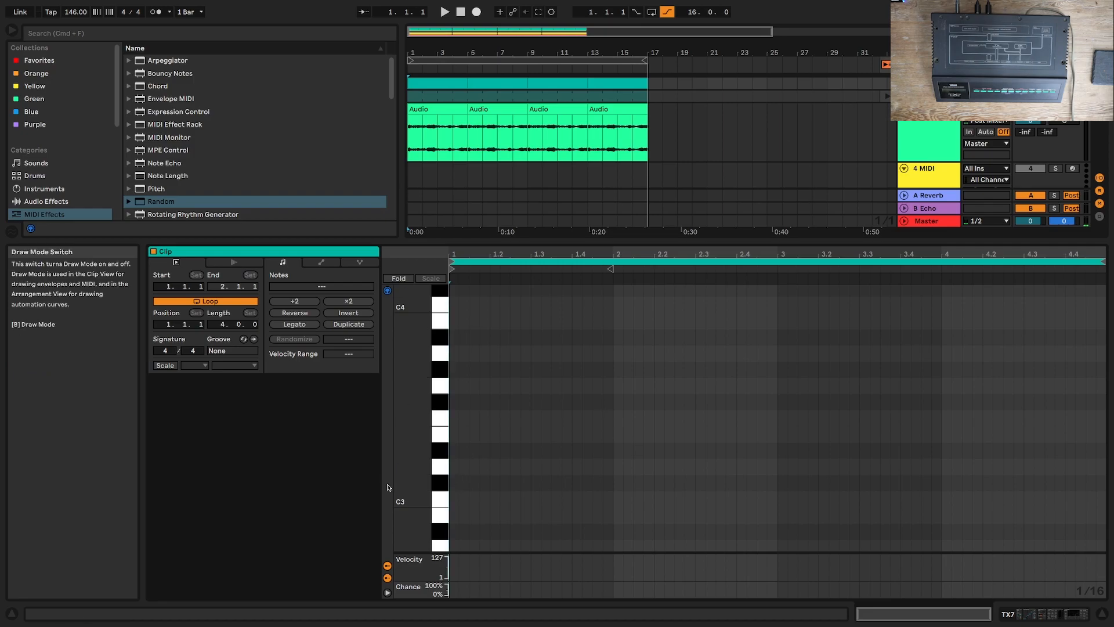
Step: Try sixteenth notes at C#3, A#2 and C#2 at the clip's start and play the last one
click(454, 482)
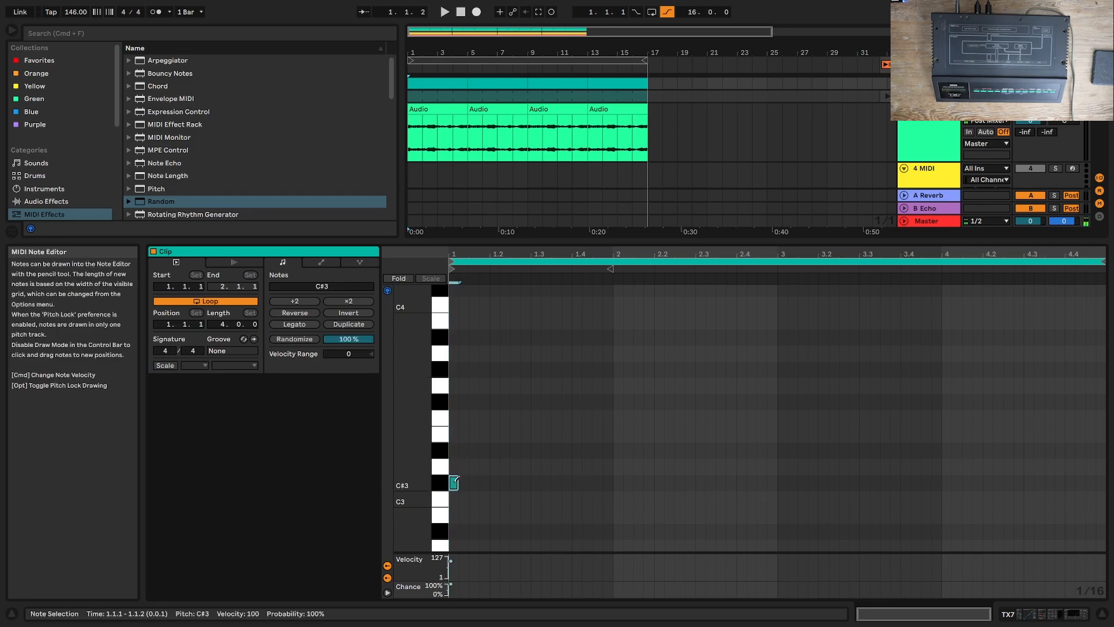
click(454, 482)
scroll(498, 485, down, 3)
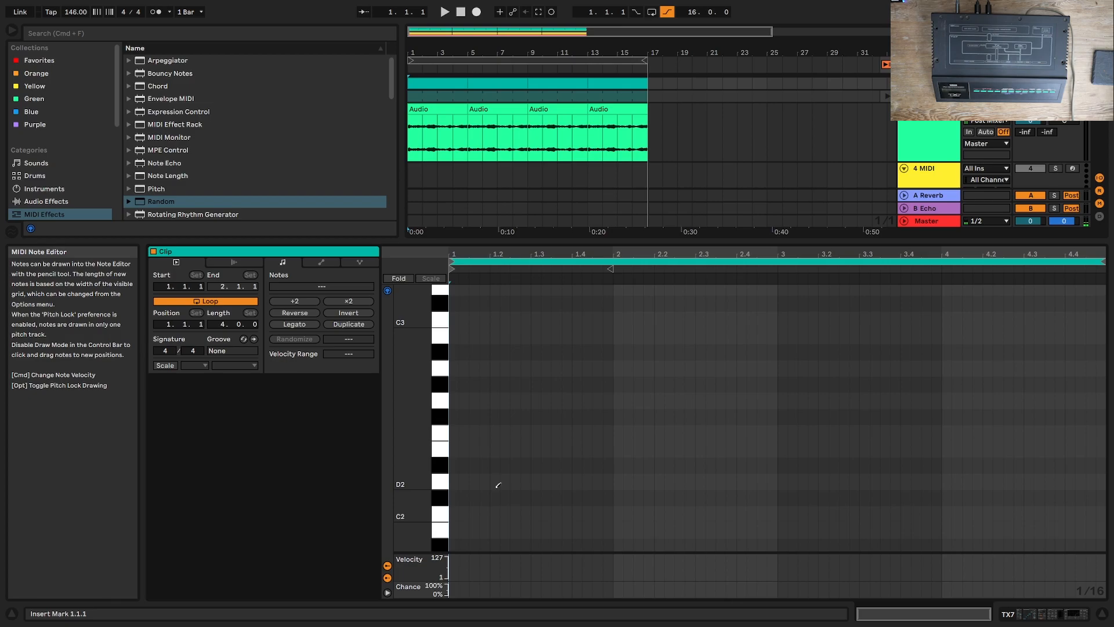
click(454, 352)
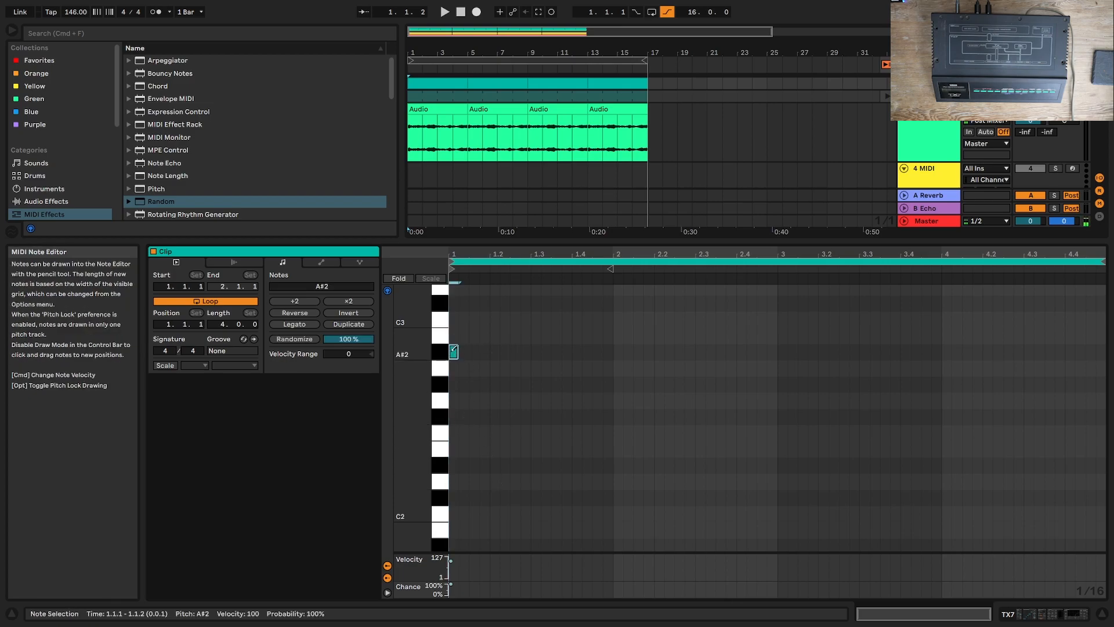
click(452, 352)
click(454, 497)
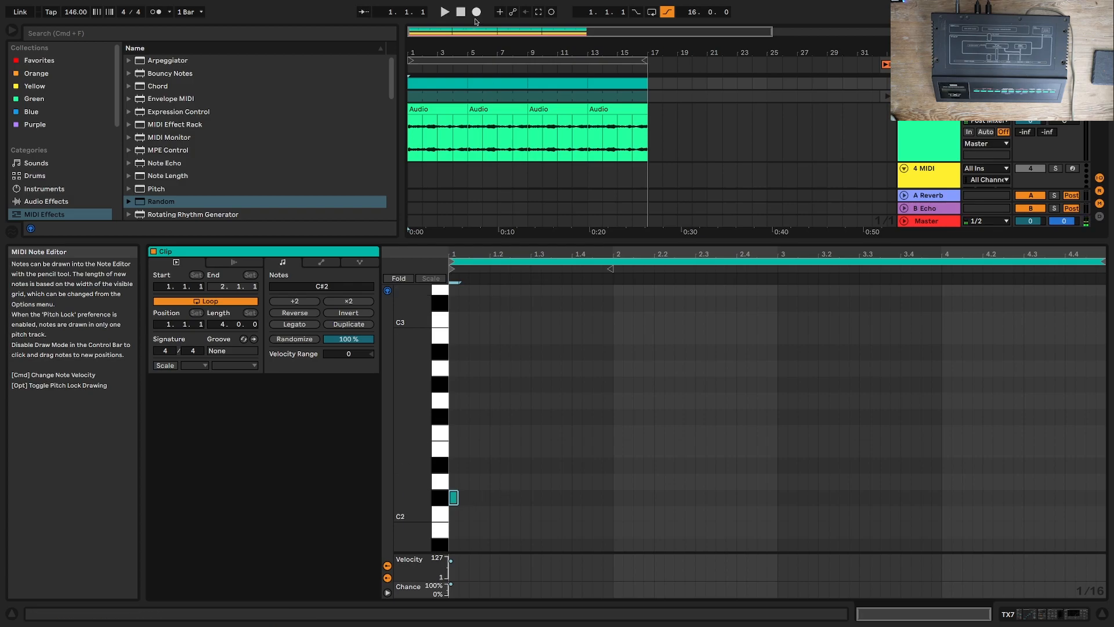
click(445, 12)
key(space)
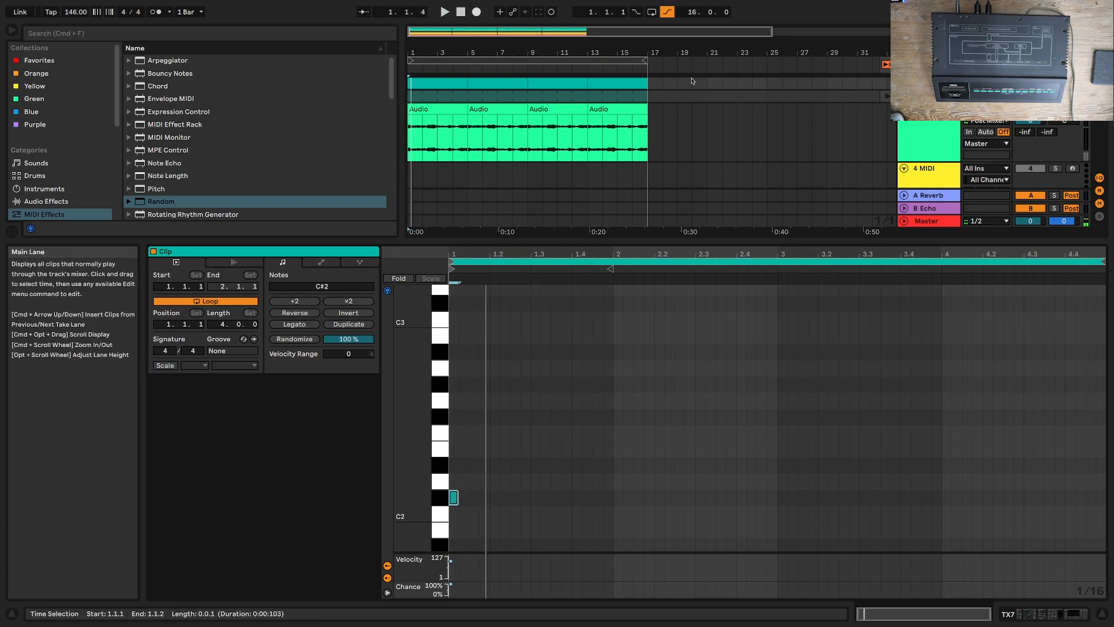
Step: Set the MIDI clip's loop length to one bar and play it from the start
drag(229, 324, 229, 353)
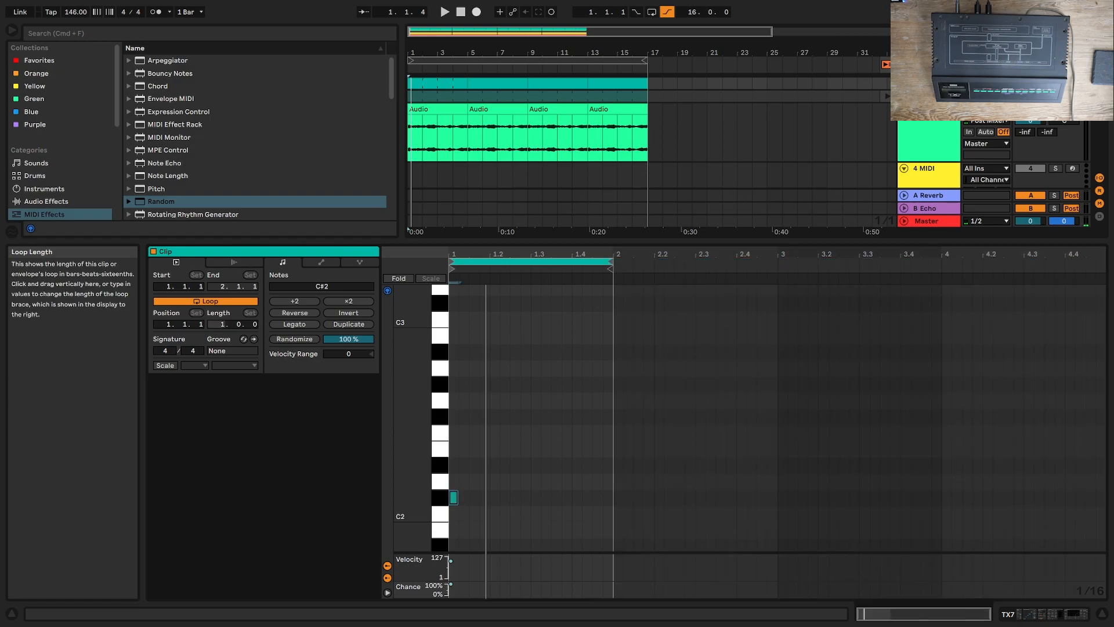
key(space)
Step: Replace the C#2 note at the clip's start with A#1 and audition it
key(space)
key(space)
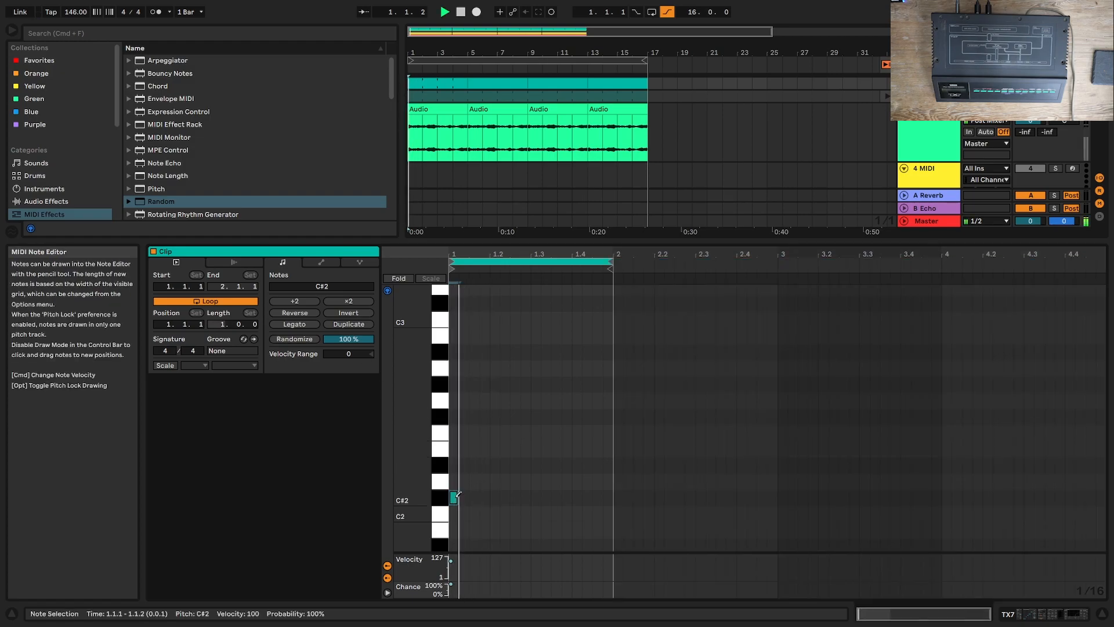
click(454, 497)
key(space)
scroll(464, 500, down, 2)
click(457, 504)
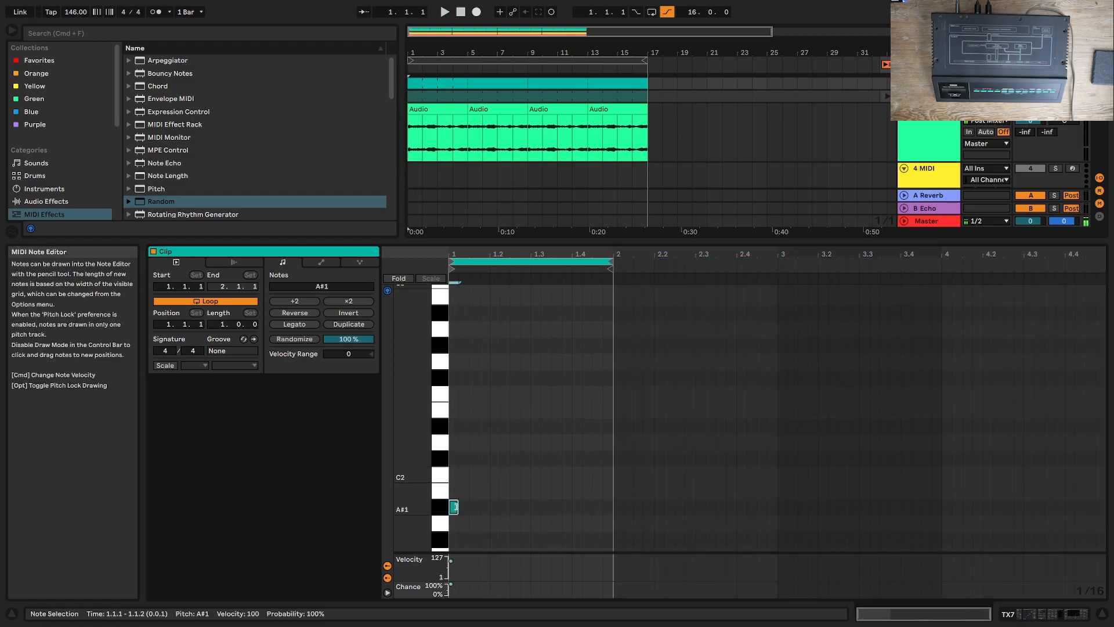
key(space)
key(space)
key(space)
key(space)
Step: Make A#1 one beat long, add a one-beat C#2 on beat 2, a three-sixteenth G#1 on beat 3 and an eighth-note G#1 on beat 4
click(505, 456)
click(505, 456)
click(497, 457)
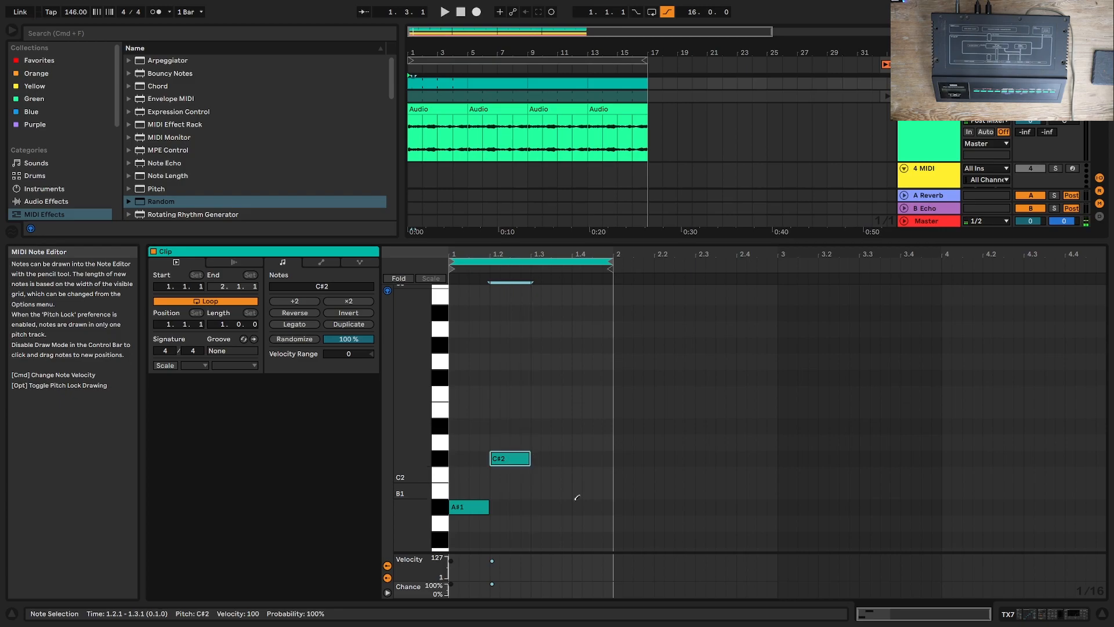
scroll(547, 506, down, 1)
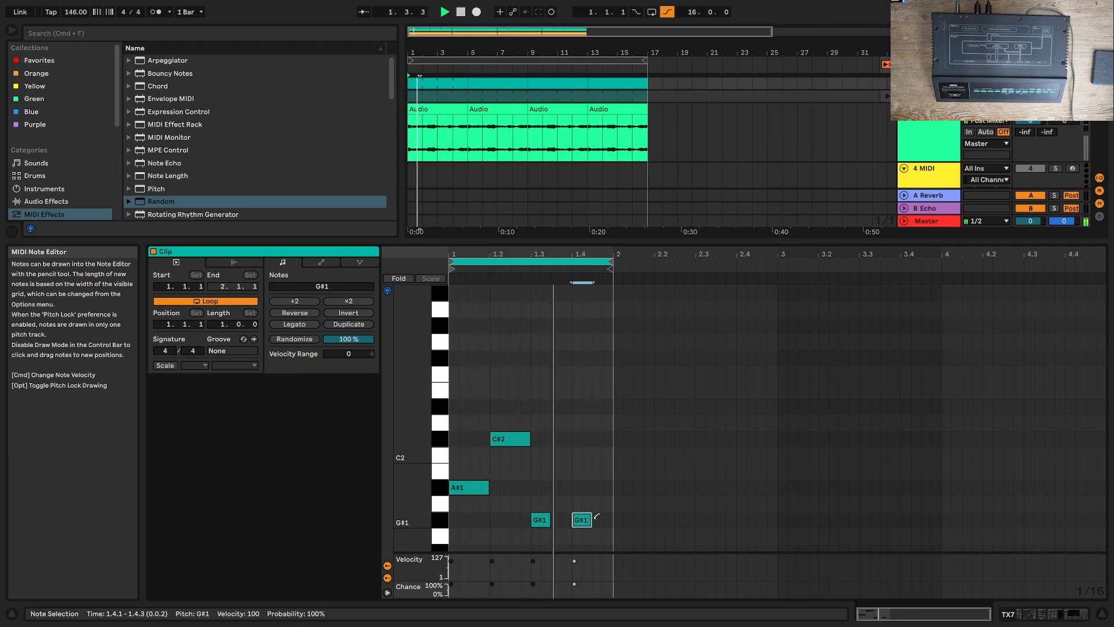
drag(550, 520, 560, 519)
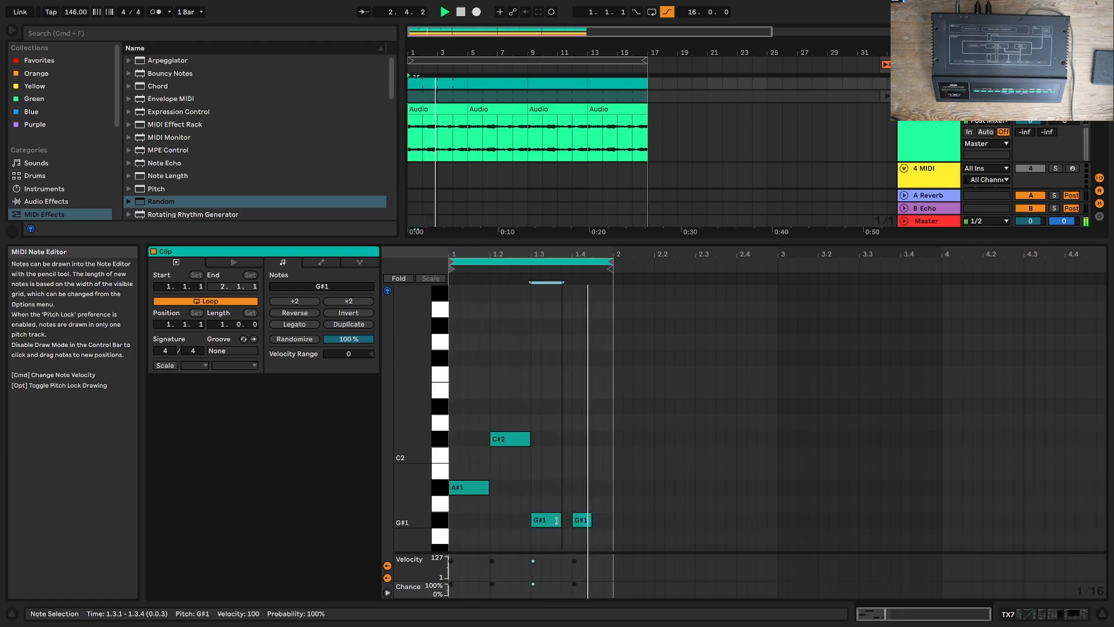
Step: Shorten A#1 to an eighth, move C#2 to a sixteenth at 1.1.3, and add sixteenth notes G#1 at 1.2.2 and F#1 at 1.2.4
click(495, 436)
key(space)
click(486, 488)
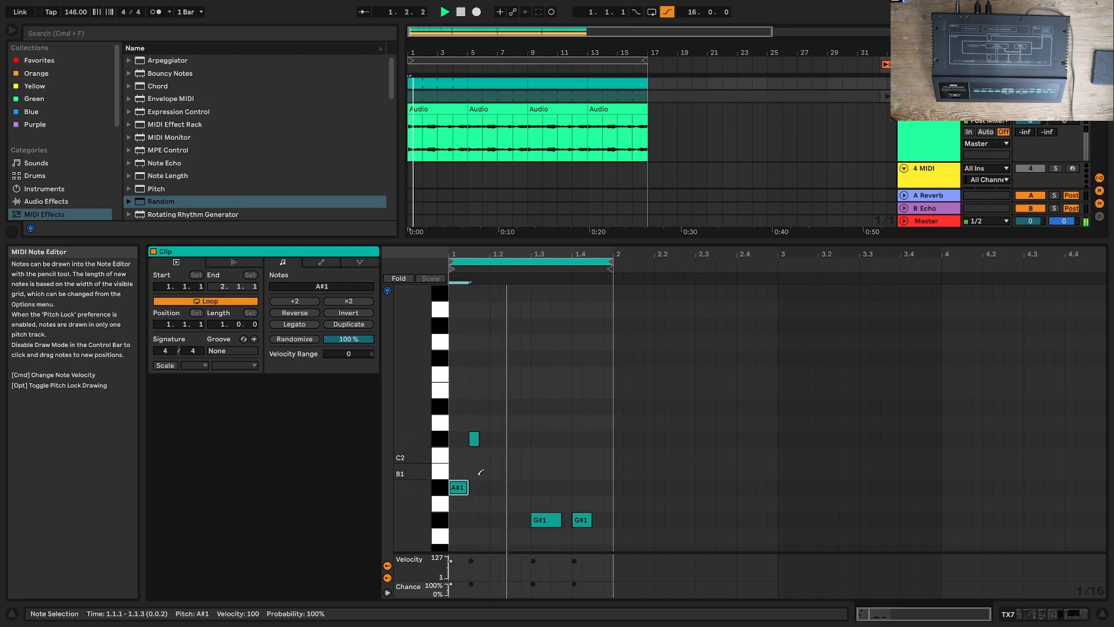
key(space)
scroll(505, 504, down, 1)
click(505, 505)
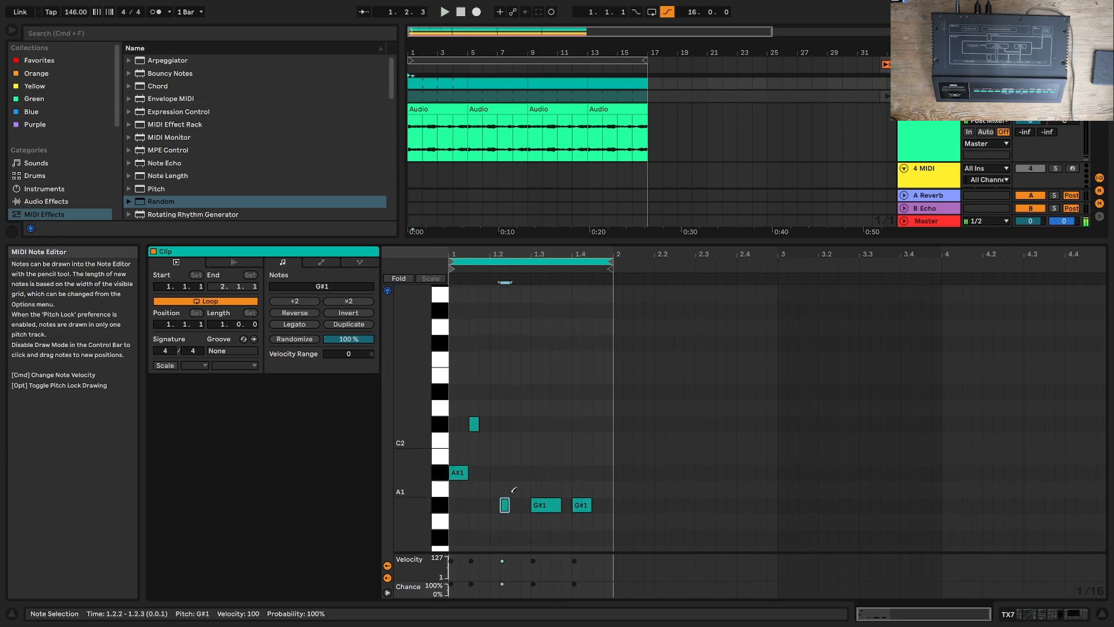
scroll(513, 501, down, 3)
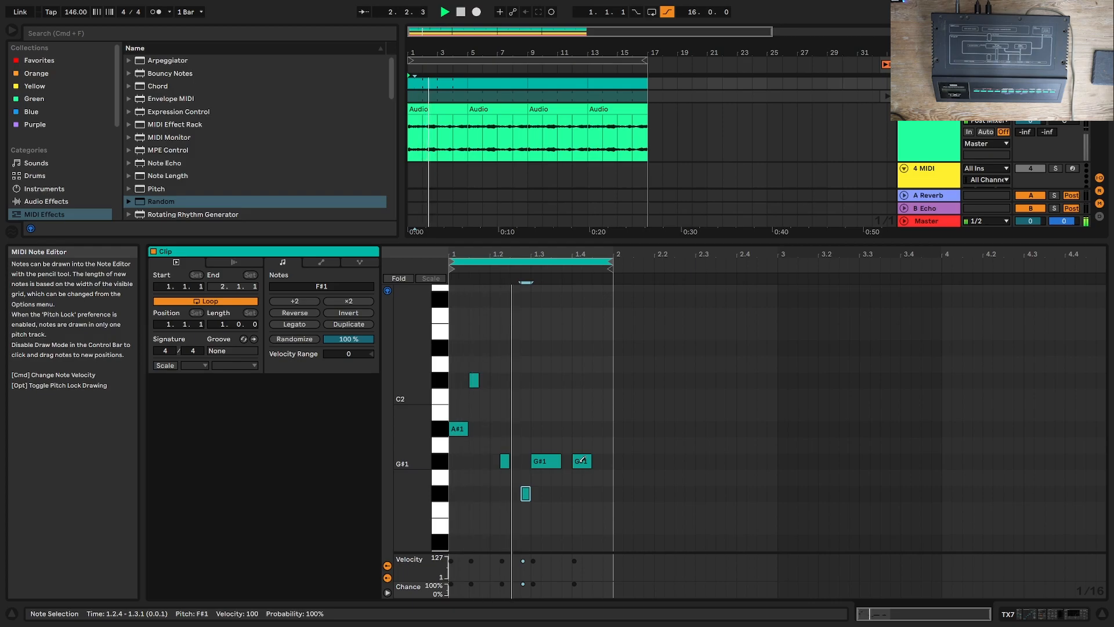
Step: Set the Minor Pentatonic scale device's transpose to -12 st on the TX7 track and restart playback
key(shift+Tab)
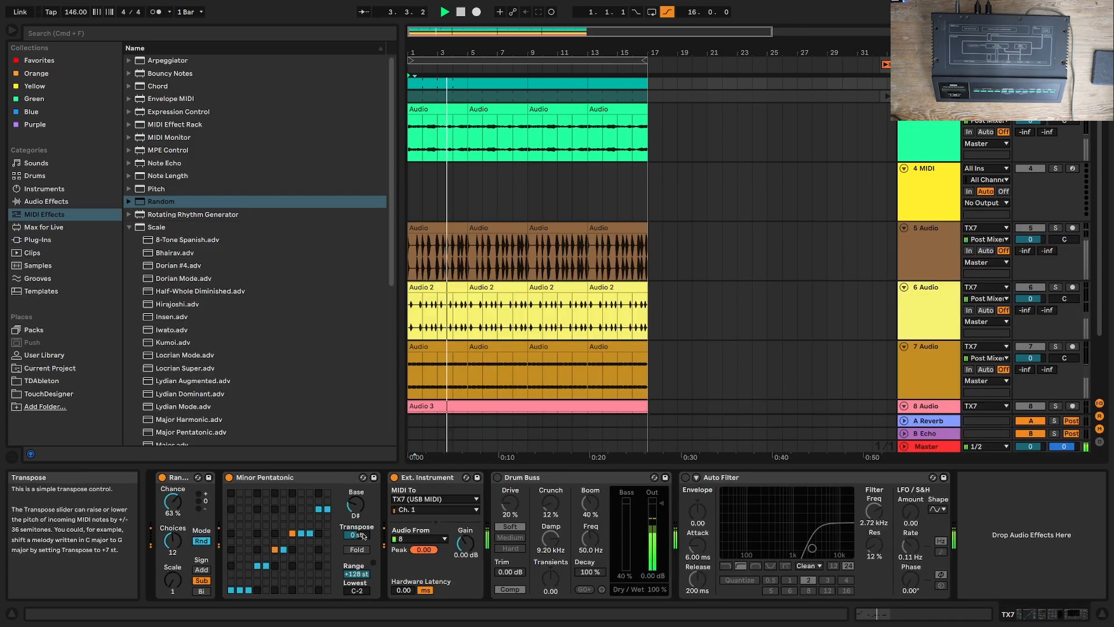
mouse_move(364, 537)
mouse_down()
mouse_move(363, 561)
mouse_move(364, 532)
mouse_up()
key(space)
key(space)
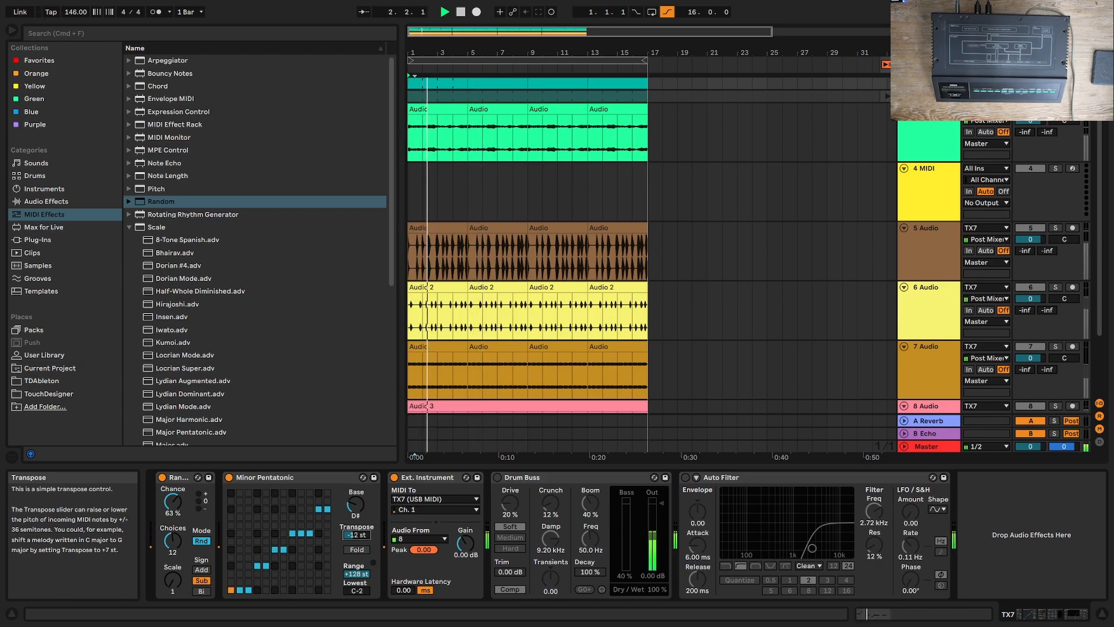
Step: Turn on the Drum Buss on the TX7 track and audition the bass through it
click(497, 477)
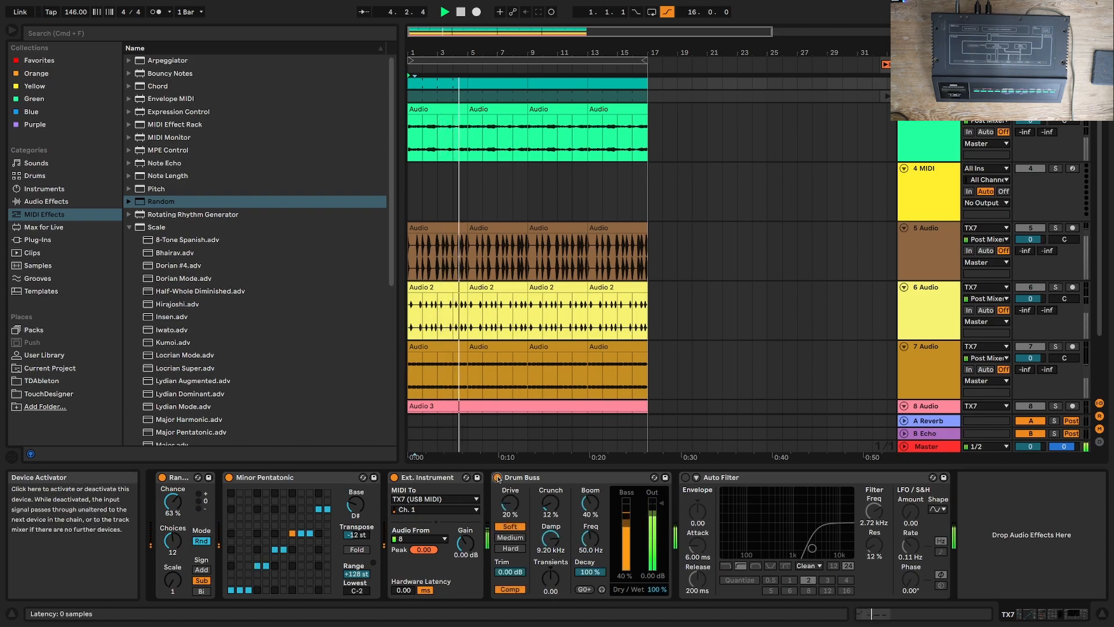
key(space)
key(space)
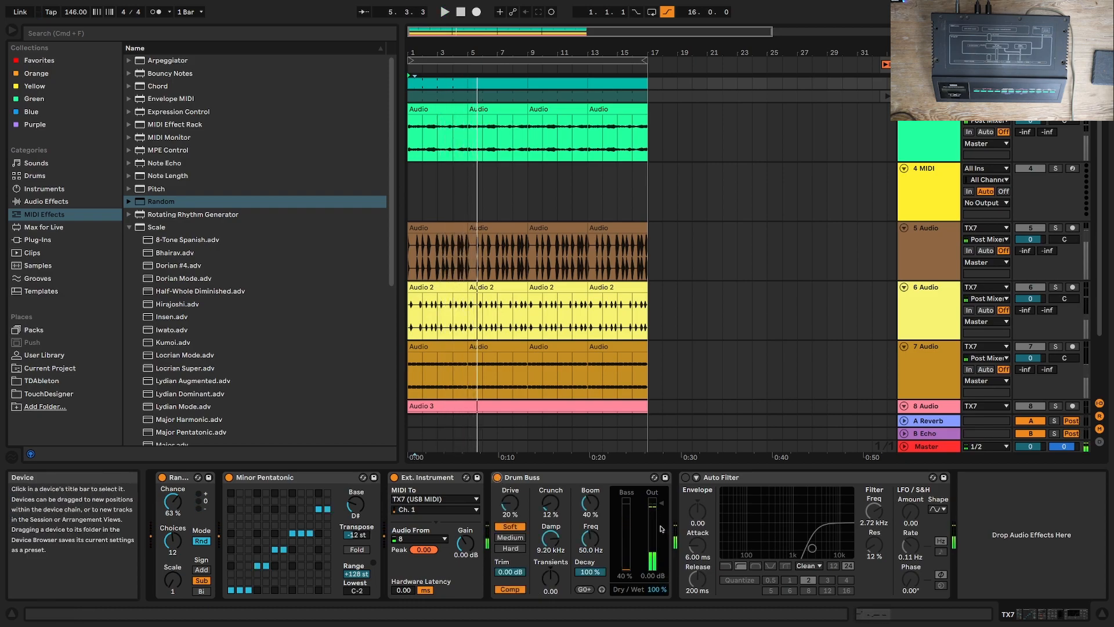
Step: Extend the looping one-bar bass clip to bar 17 and play it with the other tracks
double_click(436, 83)
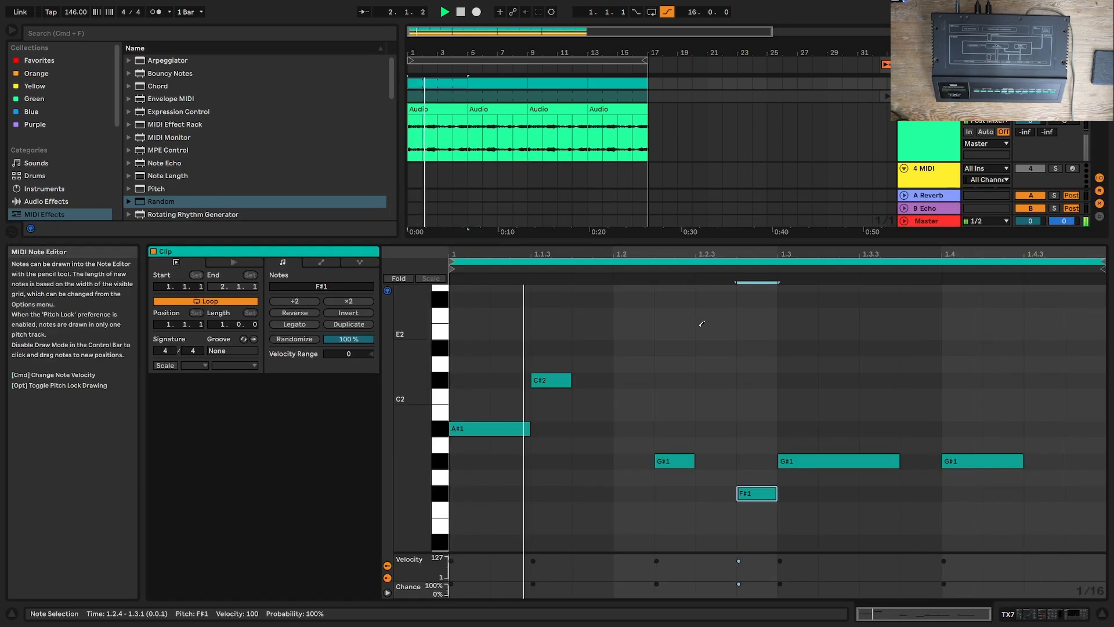
drag(464, 82, 600, 92)
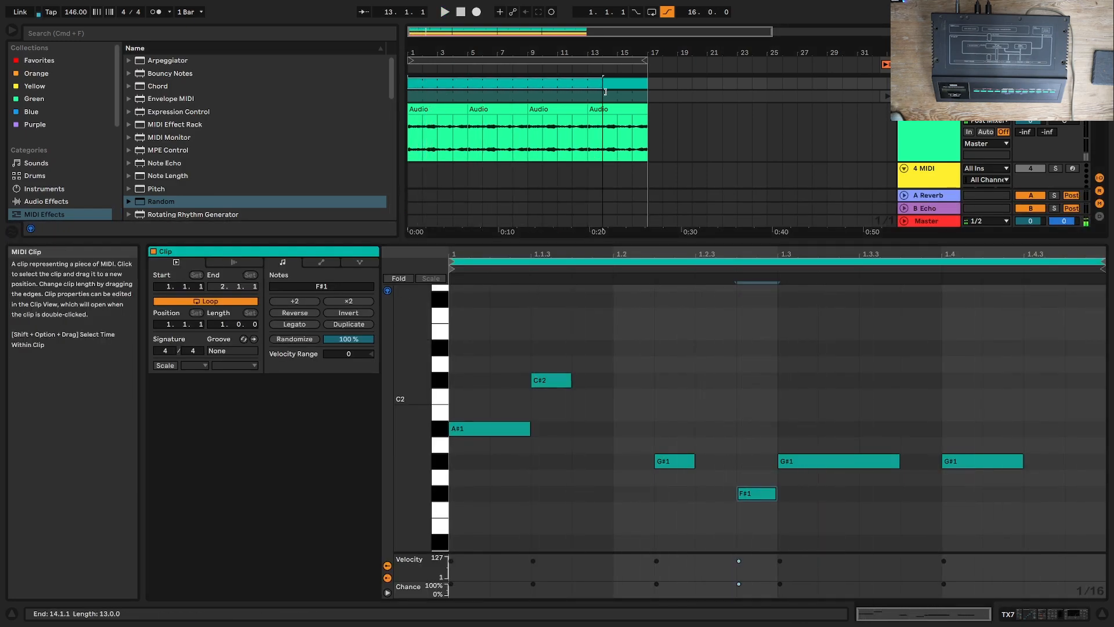
key(space)
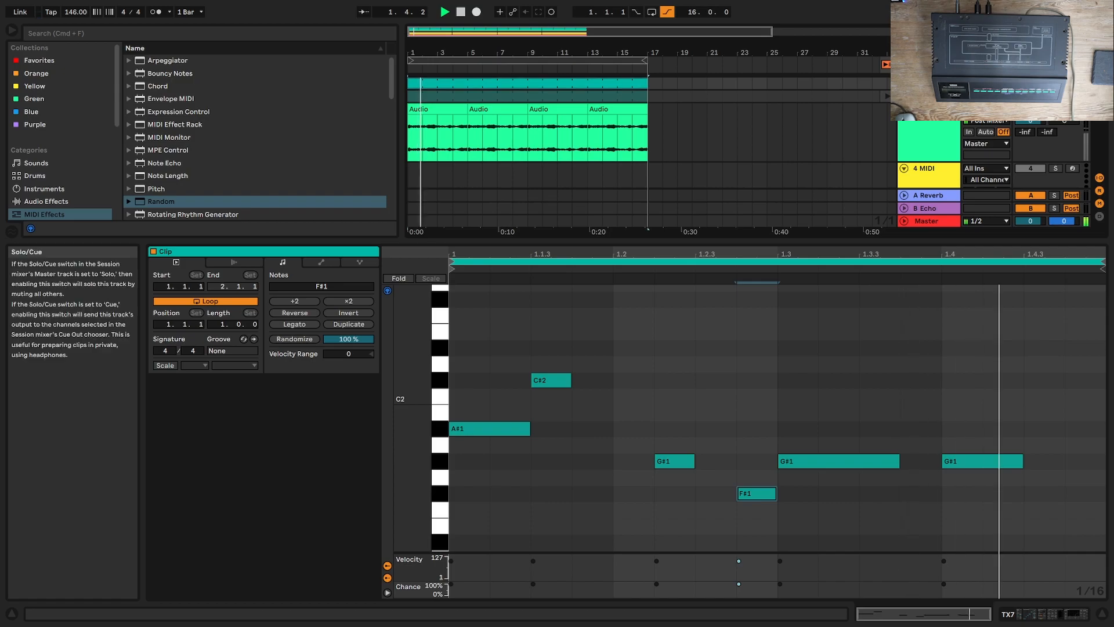
key(space)
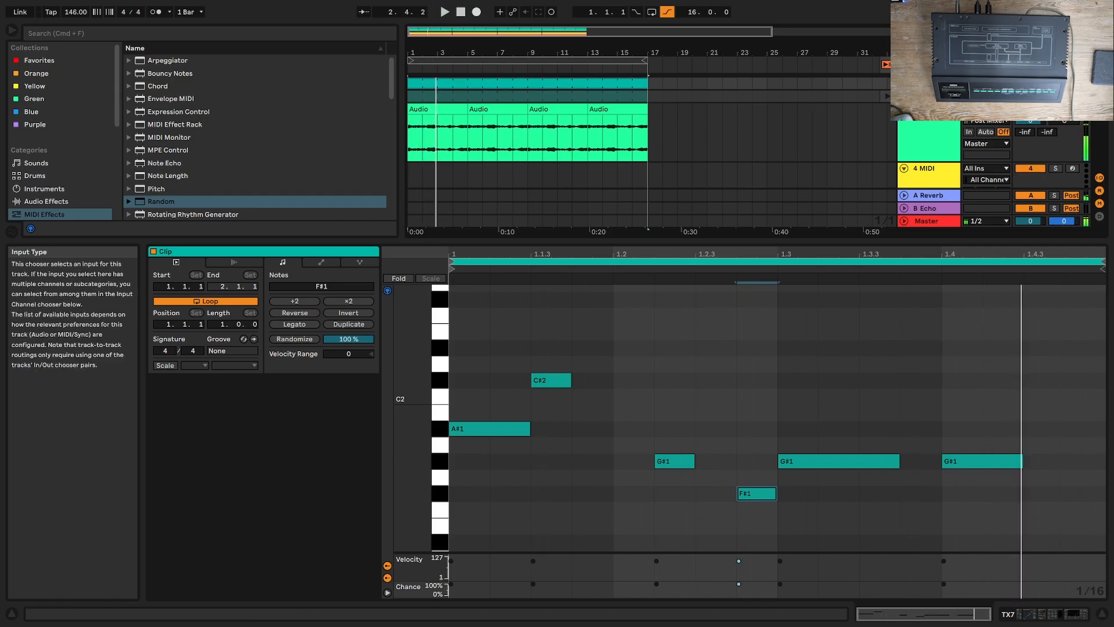
key(space)
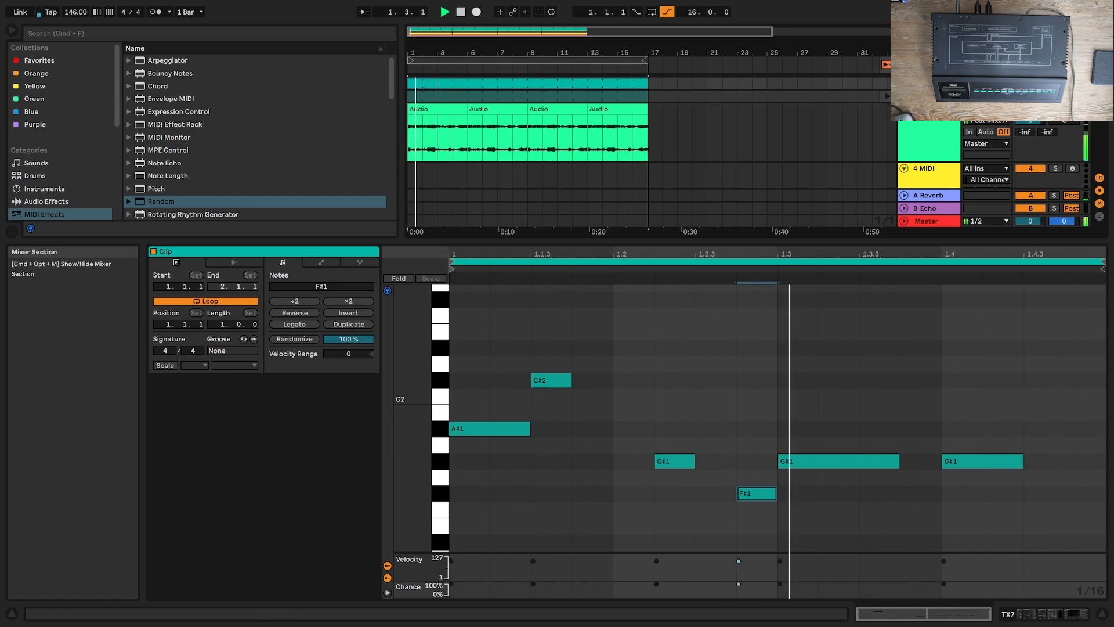
Step: On the TX7 track, set Random's Chance to 43 % and Drum Buss Crunch to 6.3 %
click(1052, 614)
drag(172, 502, 173, 506)
drag(551, 503, 551, 509)
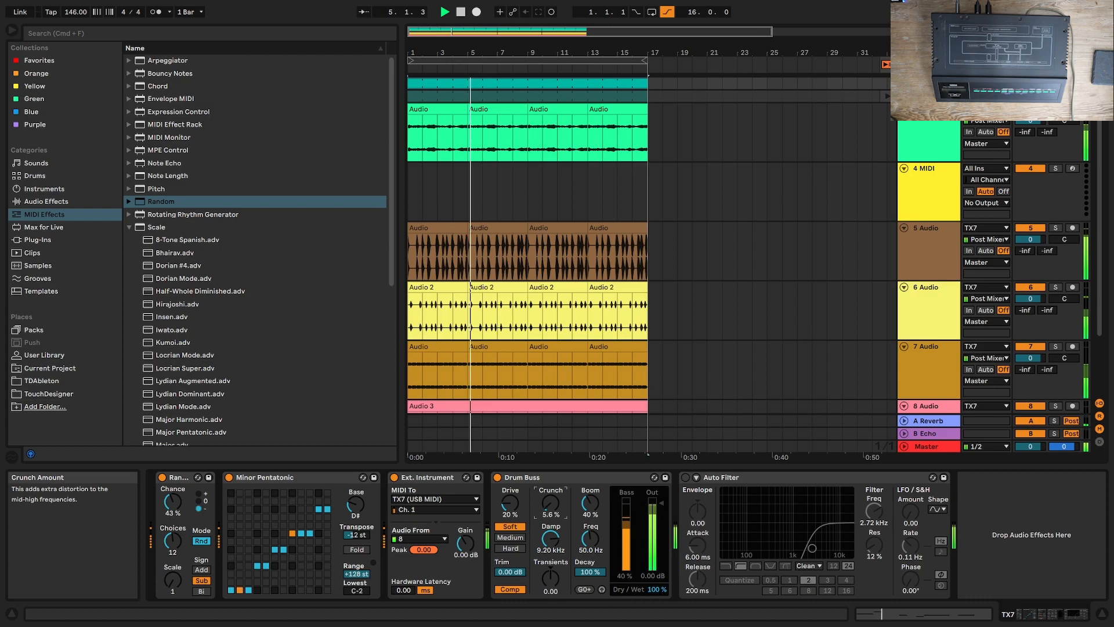
click(493, 311)
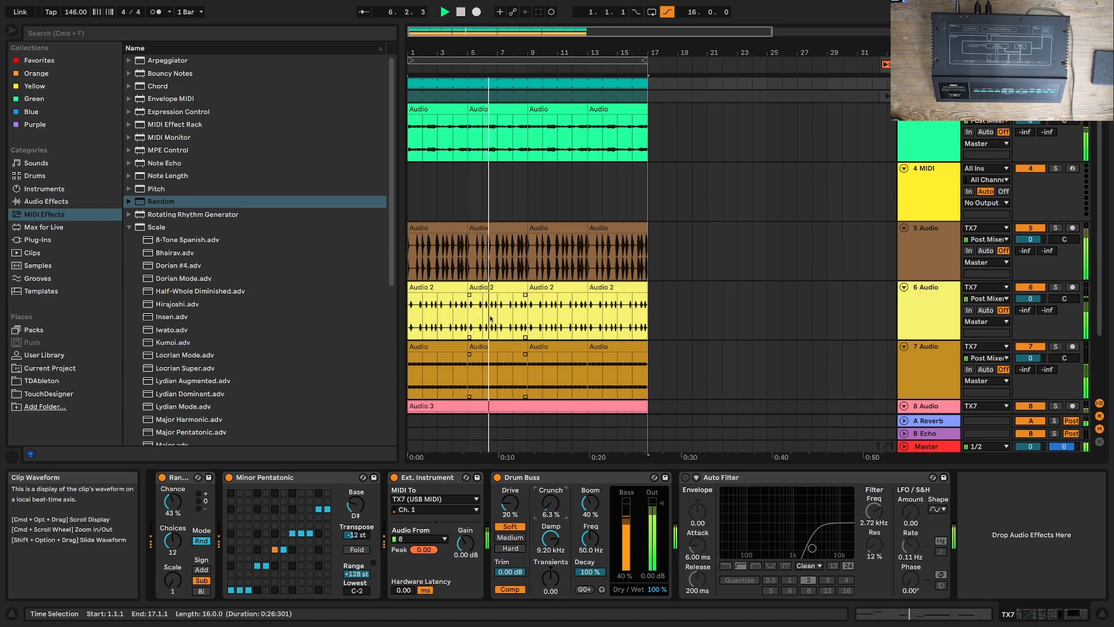
key(space)
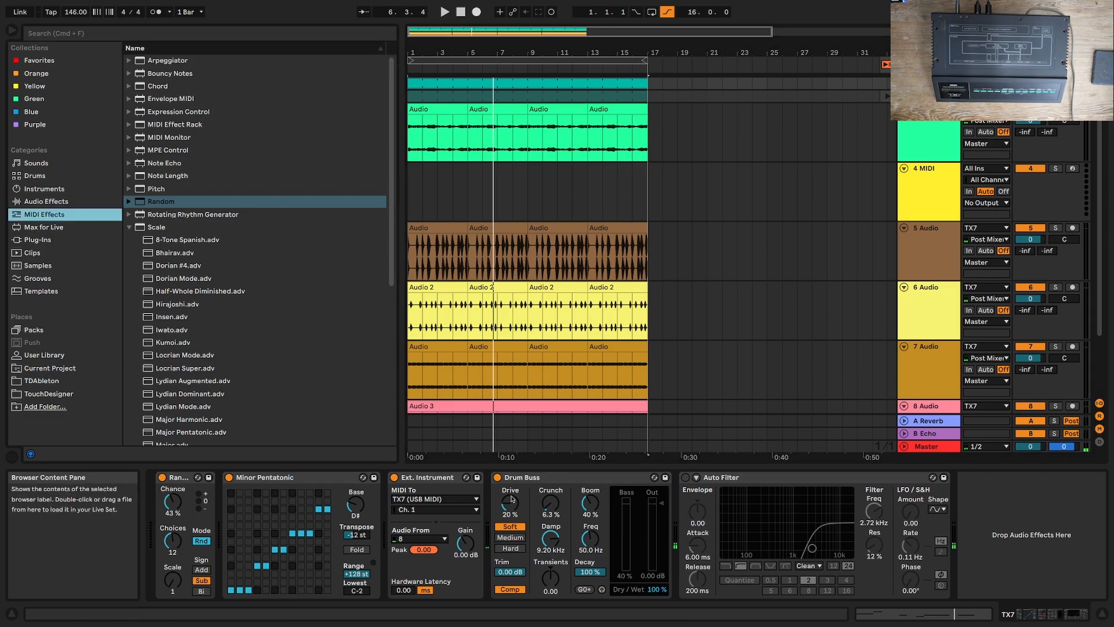
Step: Turn off the Drum Buss and insert the "TFP - Expression Control - All Random" preset between Minor Pentatonic and Ext. Instrument
click(497, 478)
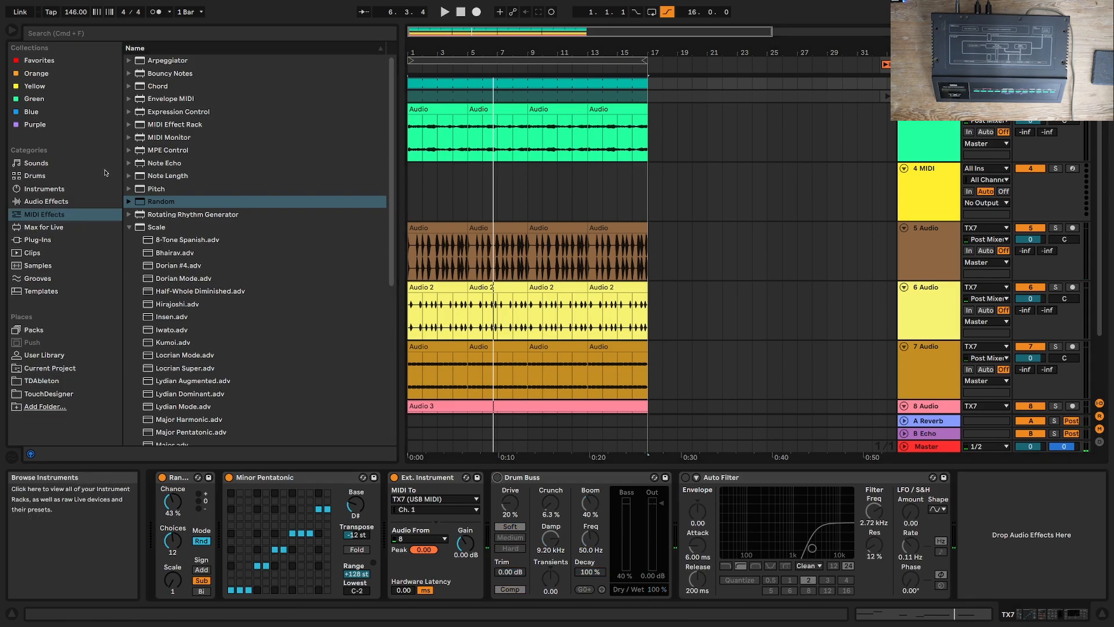
click(81, 201)
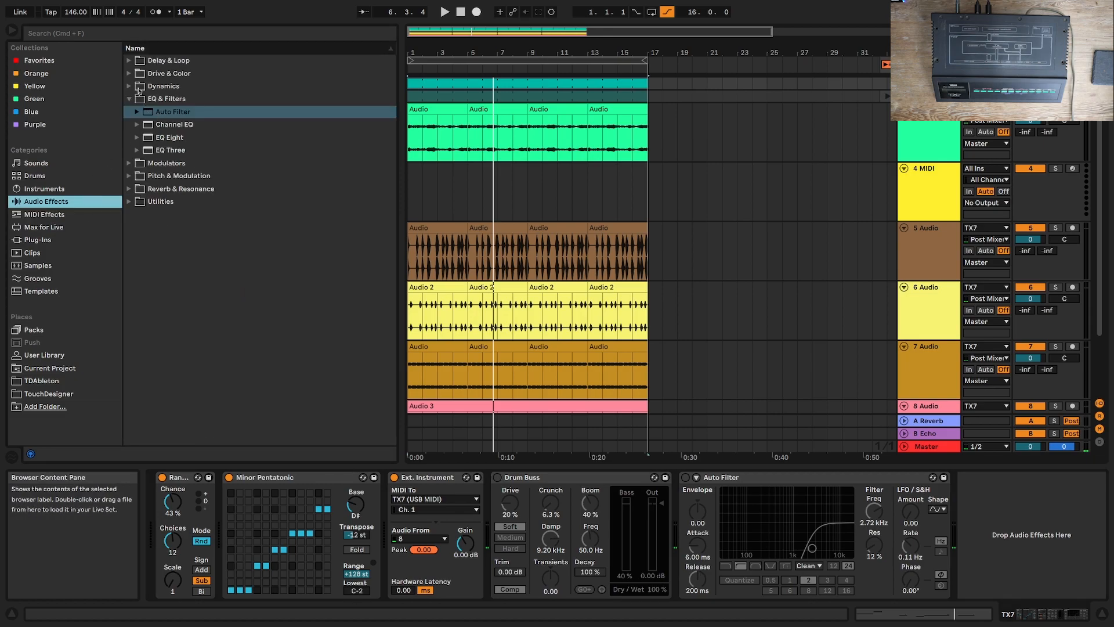
click(53, 191)
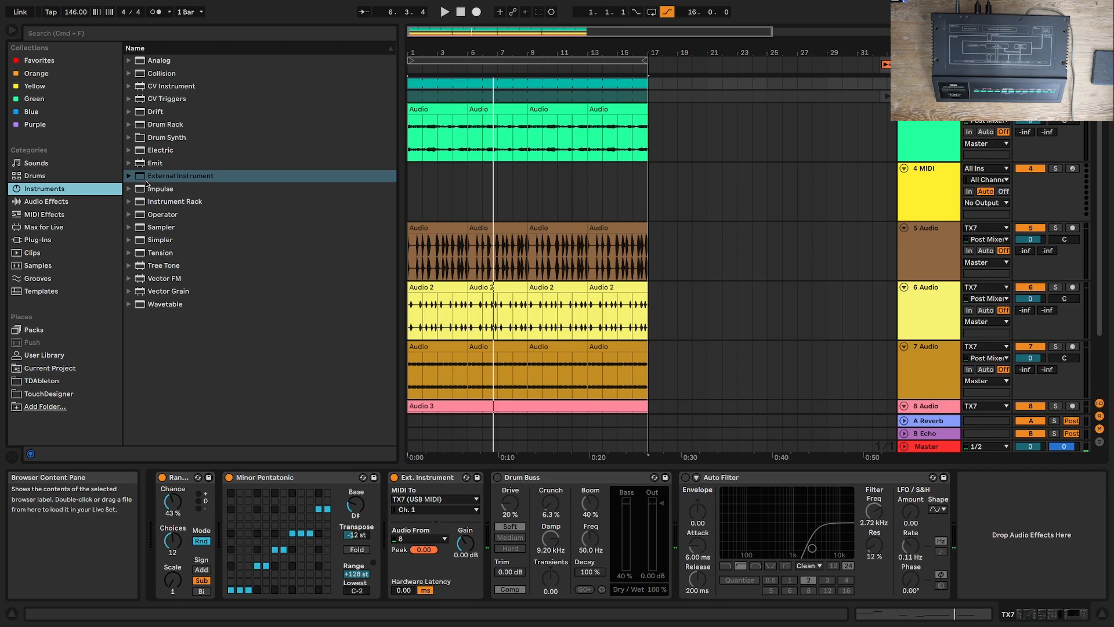
click(59, 216)
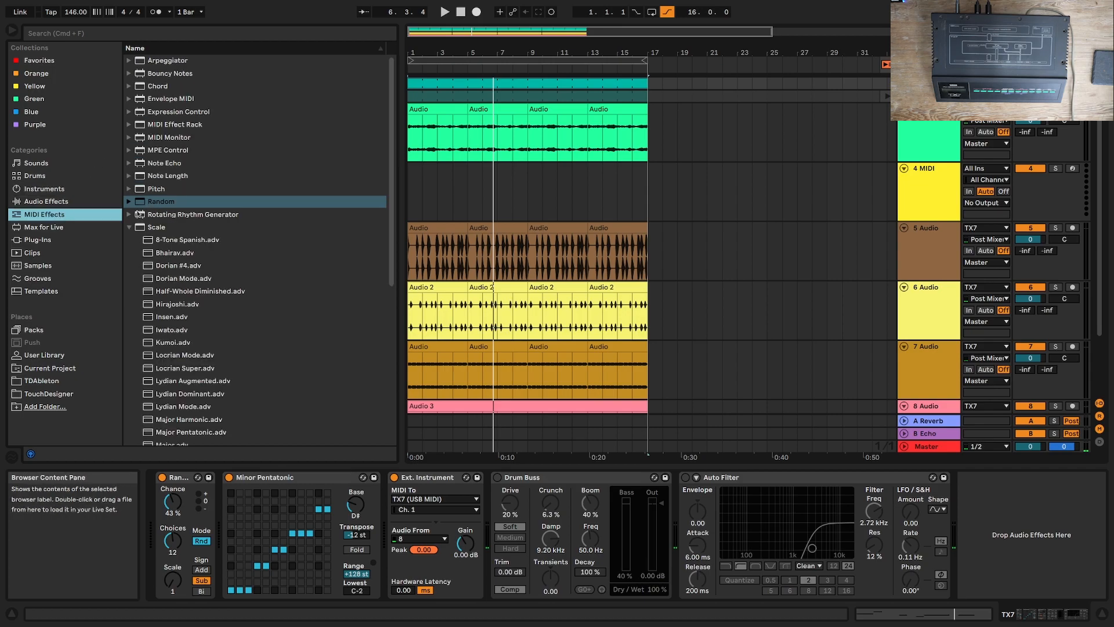
click(129, 113)
click(156, 138)
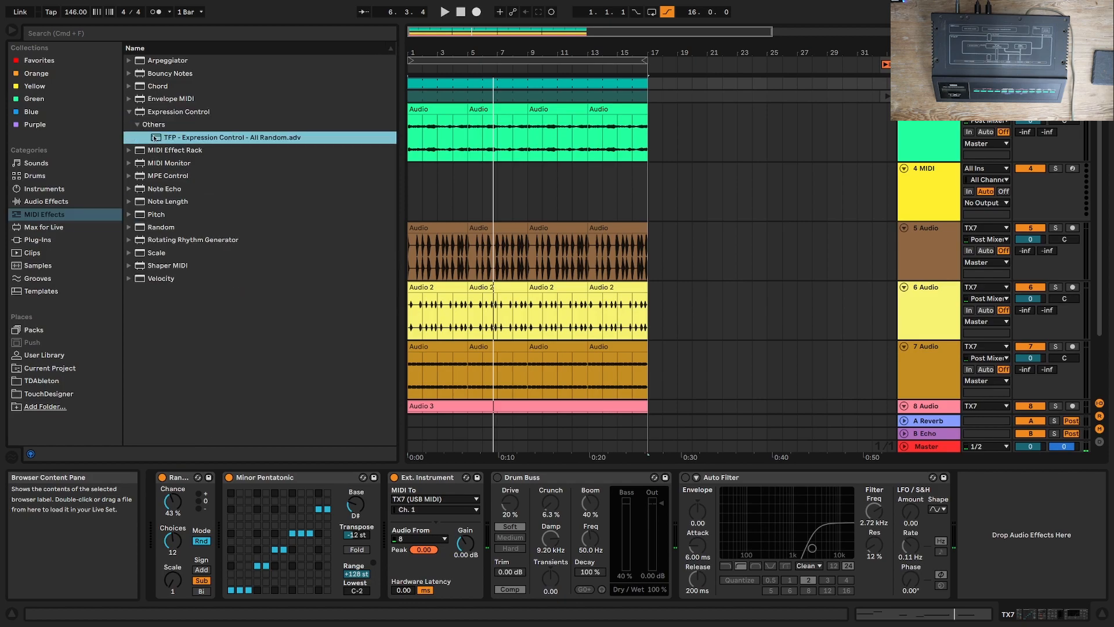
drag(366, 415, 388, 508)
Step: Map the first Random row to Dexed's OP2 Output Level with a 37 % to 93 % range and audition the modulation
drag(591, 511, 591, 540)
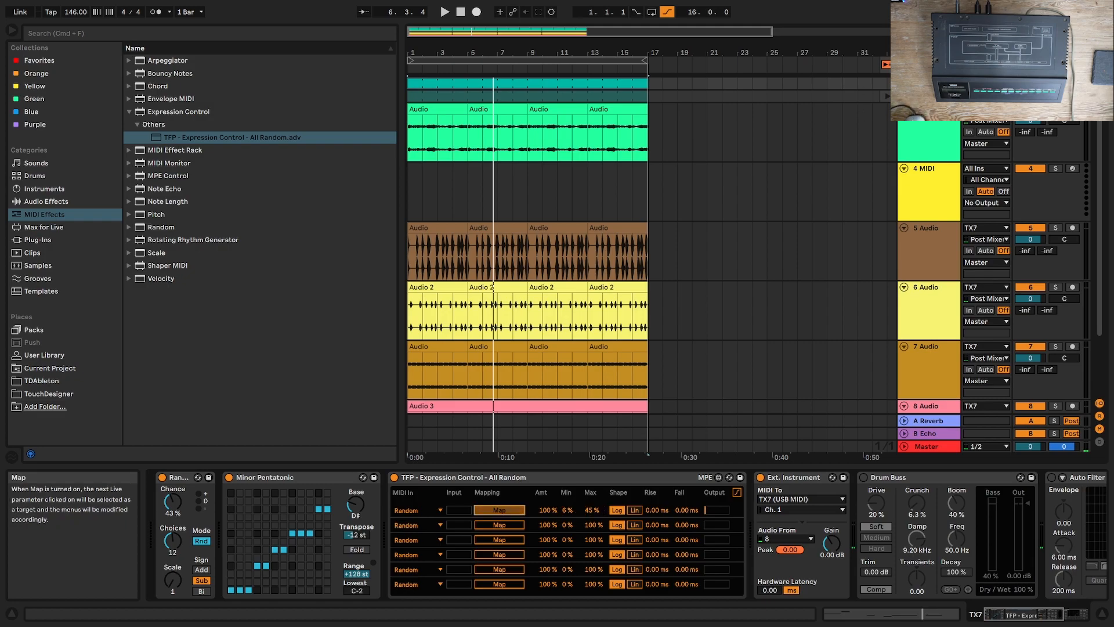
click(929, 95)
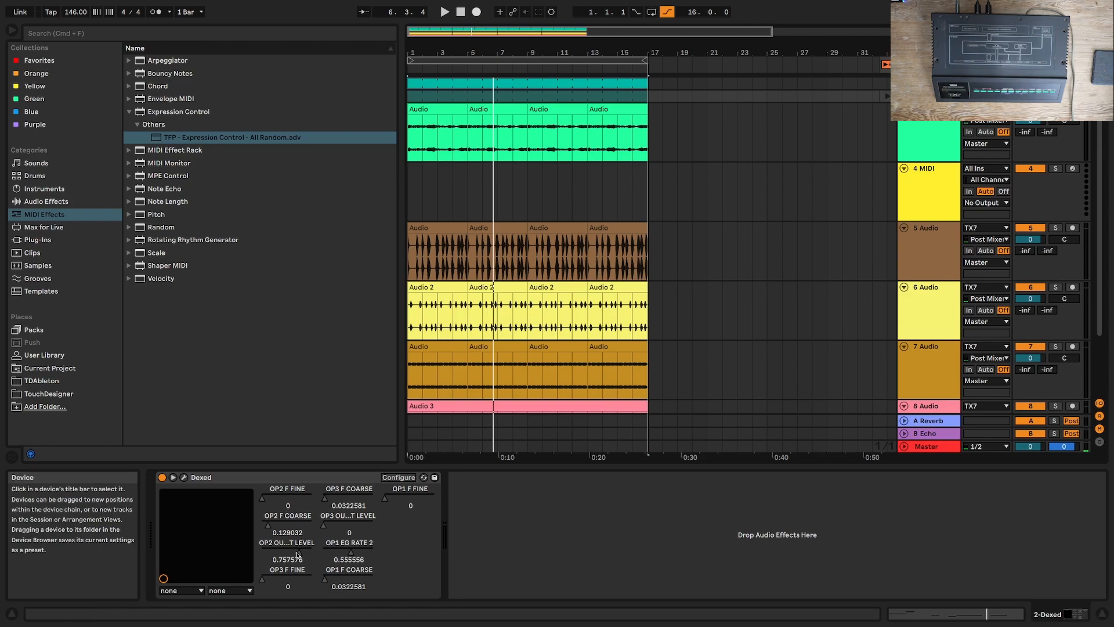
key(space)
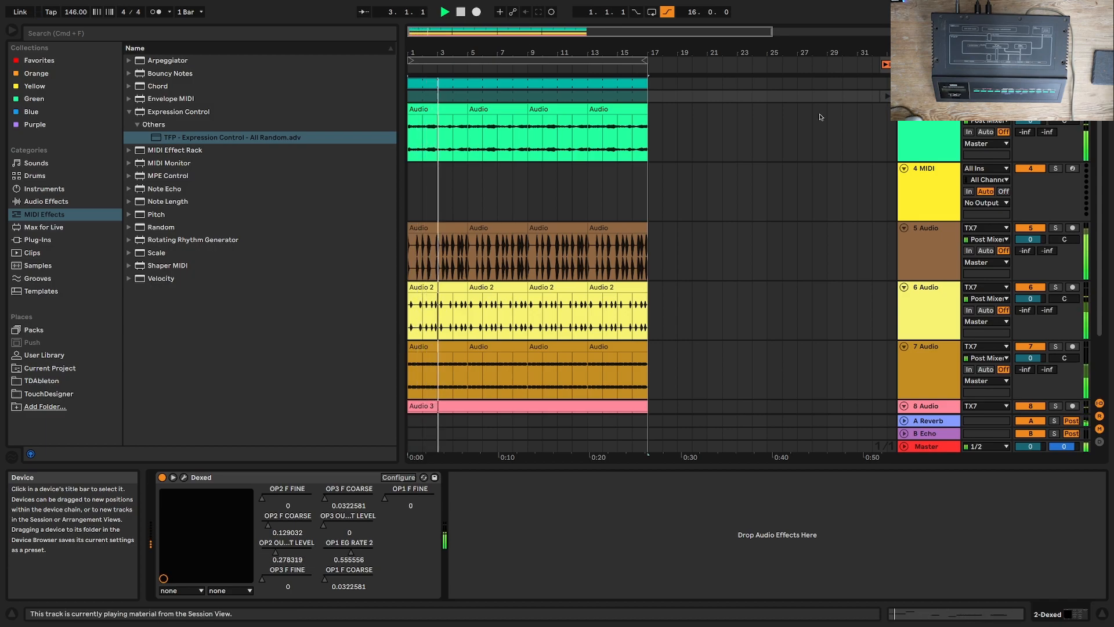
click(928, 84)
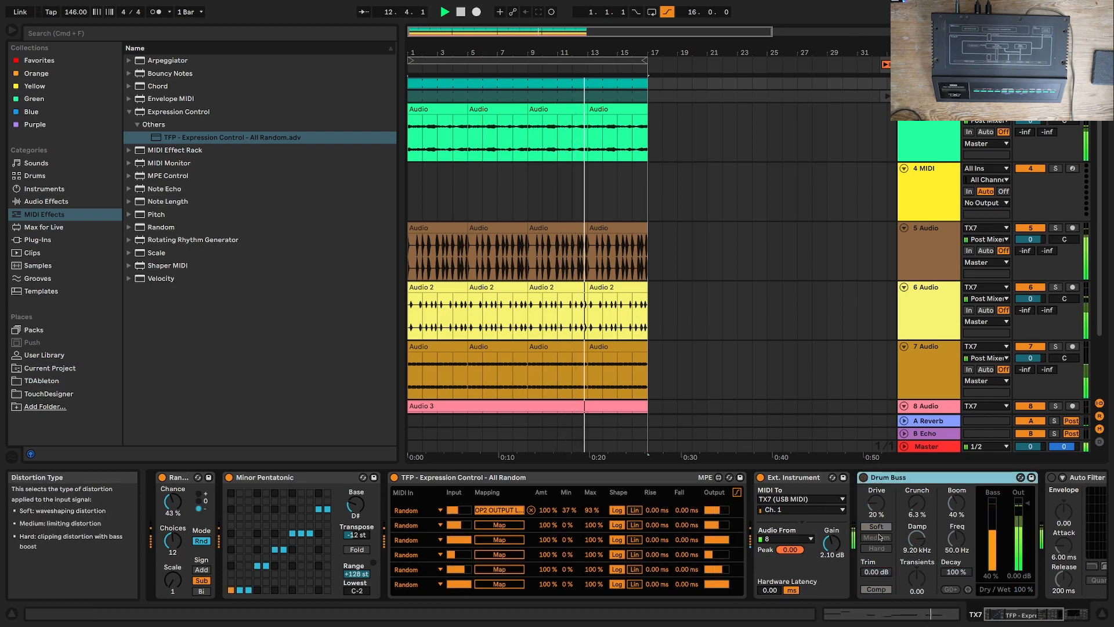
Step: Insert an audio track below 8 Audio and set its input to TX7
scroll(751, 397, down, 3)
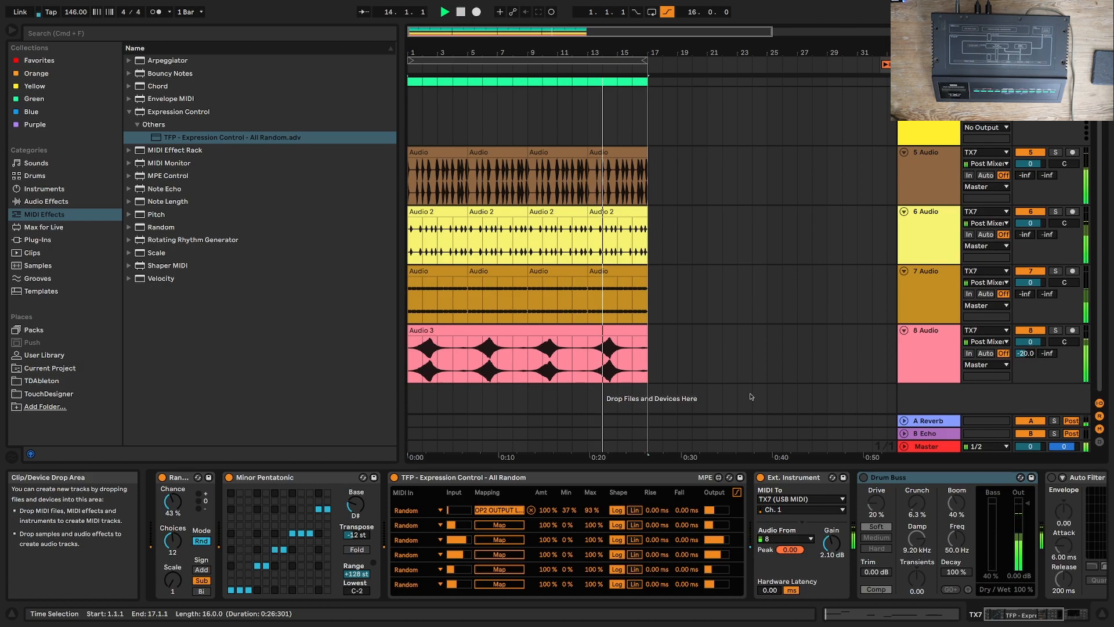
right_click(956, 398)
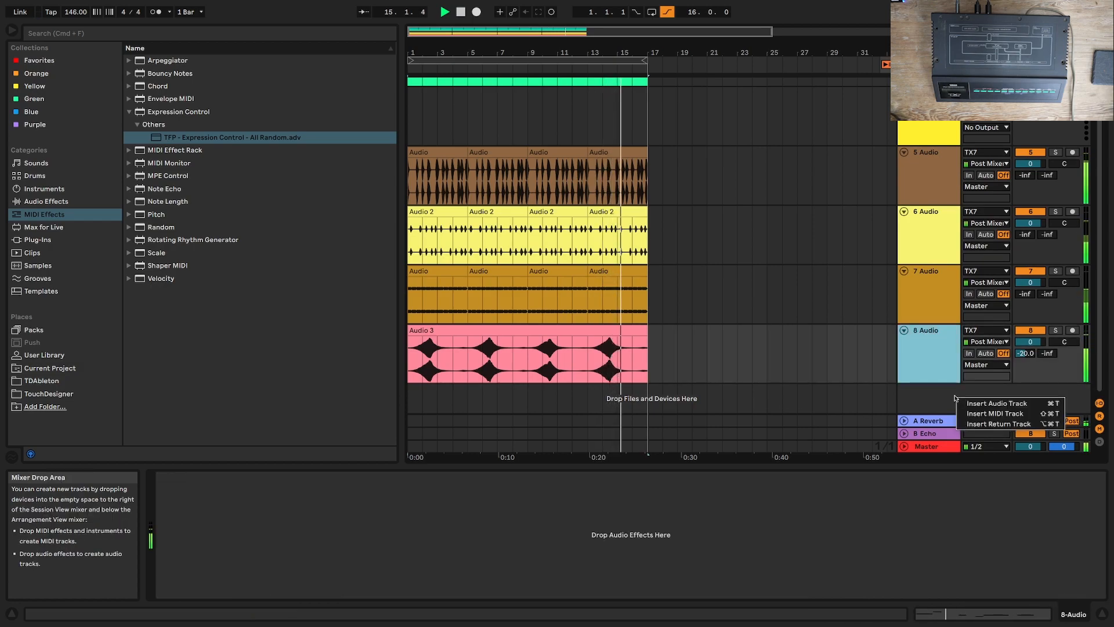
click(980, 405)
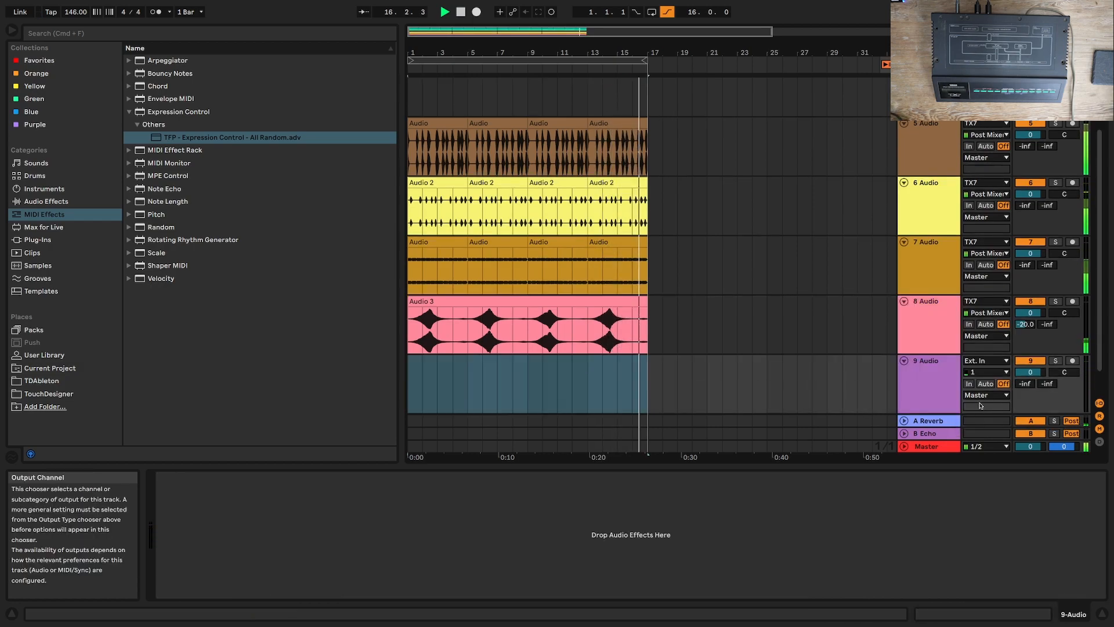
click(987, 360)
click(983, 404)
Step: Arm the new 9 Audio track and record the TX7 bass from bar 1 to bar 17
click(1073, 360)
click(460, 11)
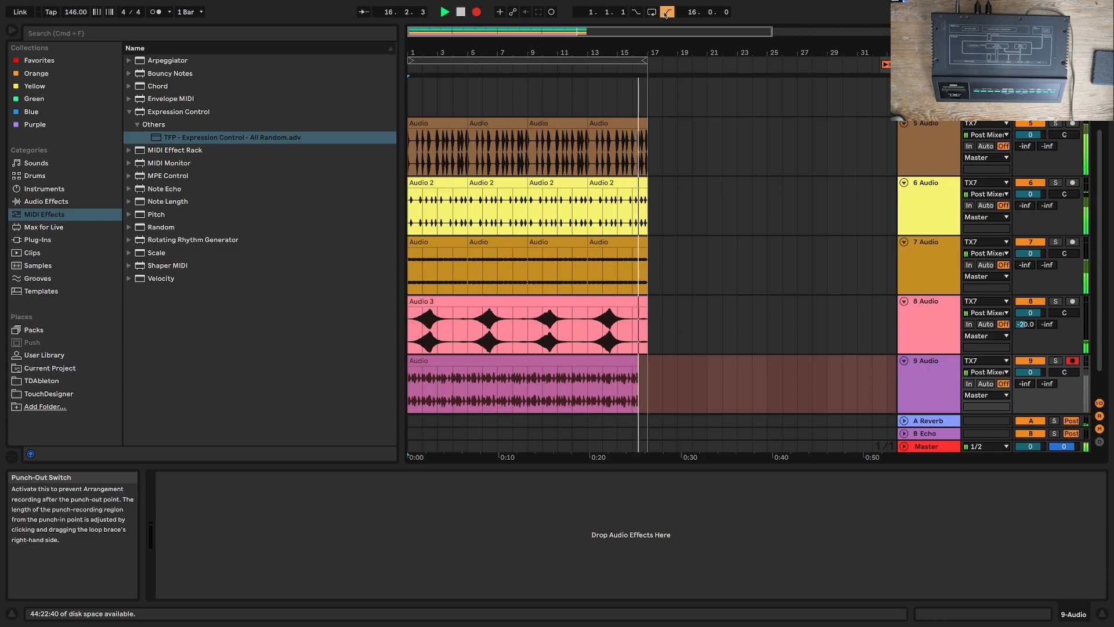
key(space)
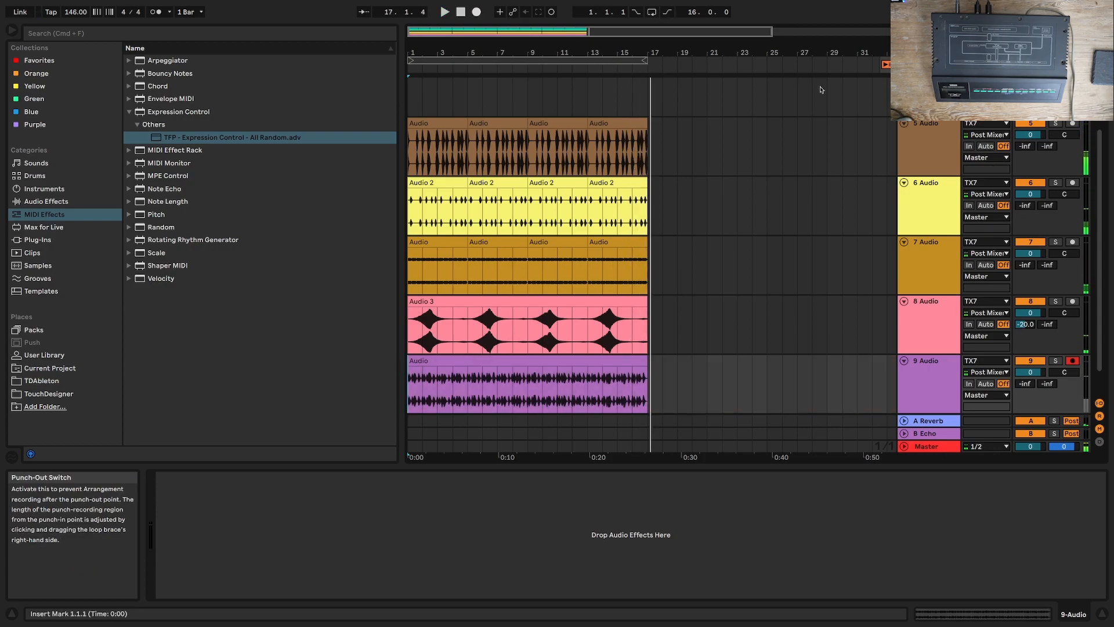
Step: Delete the empty 4 MIDI track
scroll(772, 226, up, 4)
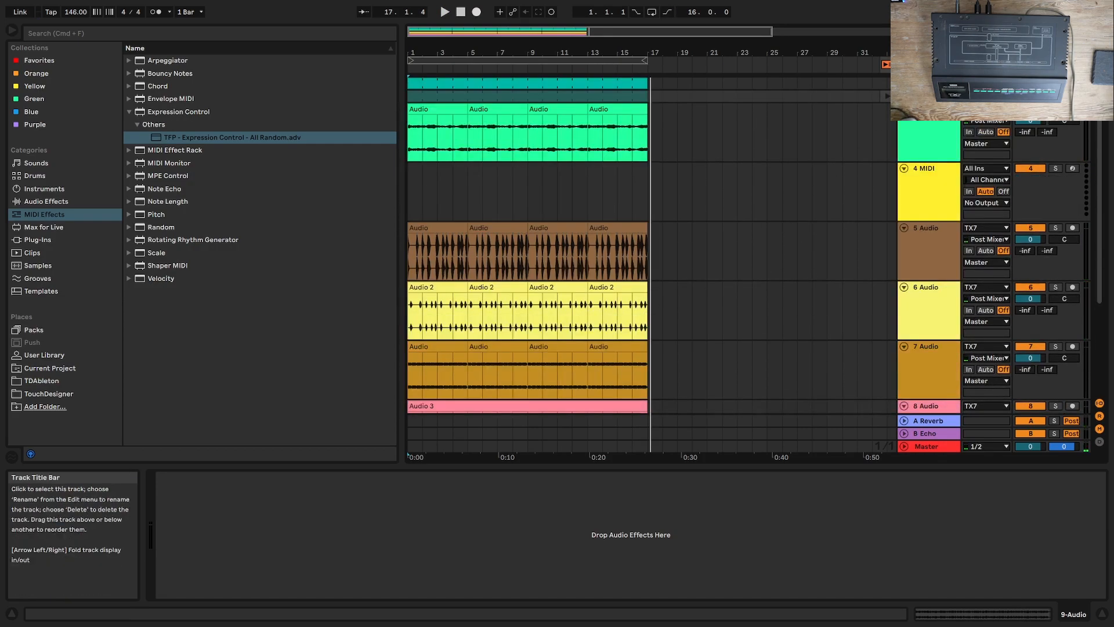
click(928, 83)
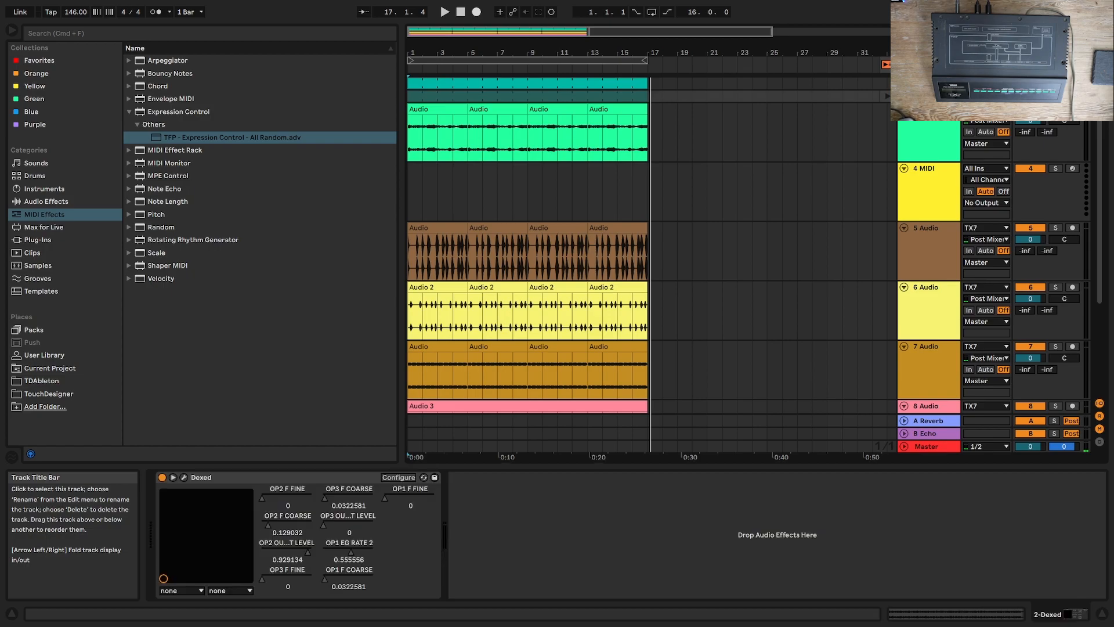
click(928, 83)
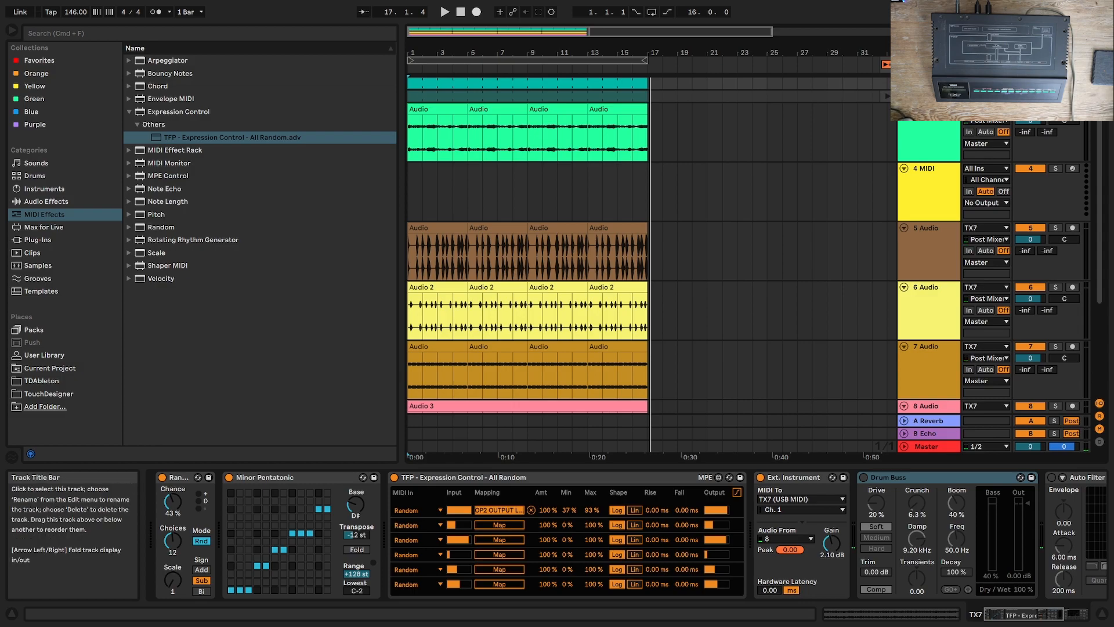
click(927, 169)
key(Delete)
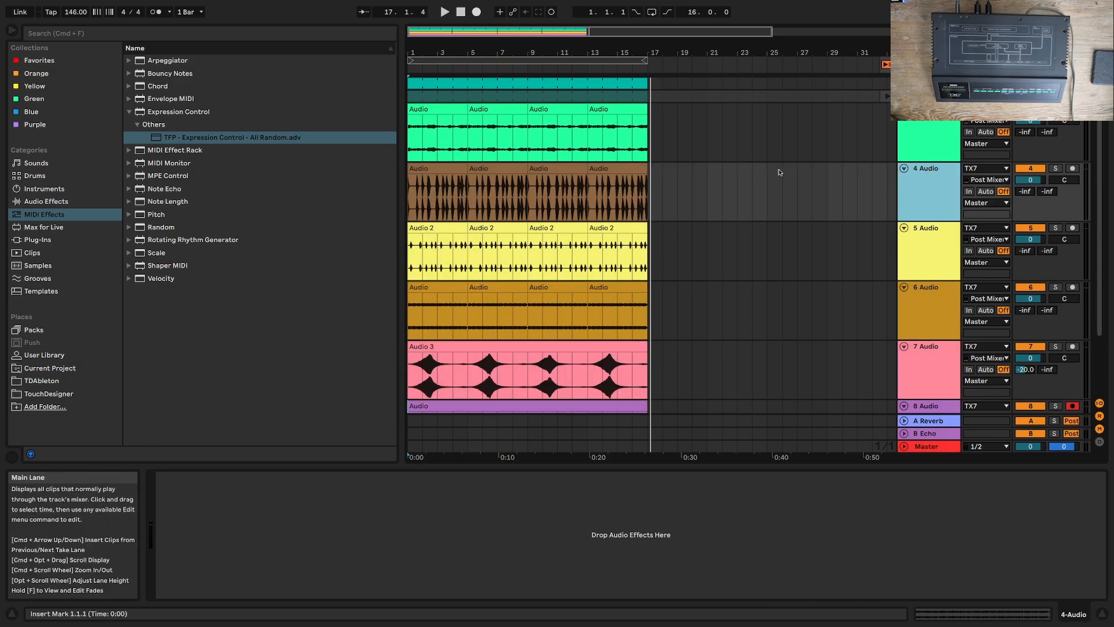
Step: Play the arrangement briefly and raise the 7 Audio track's reverb send to -17.0 dB
click(444, 12)
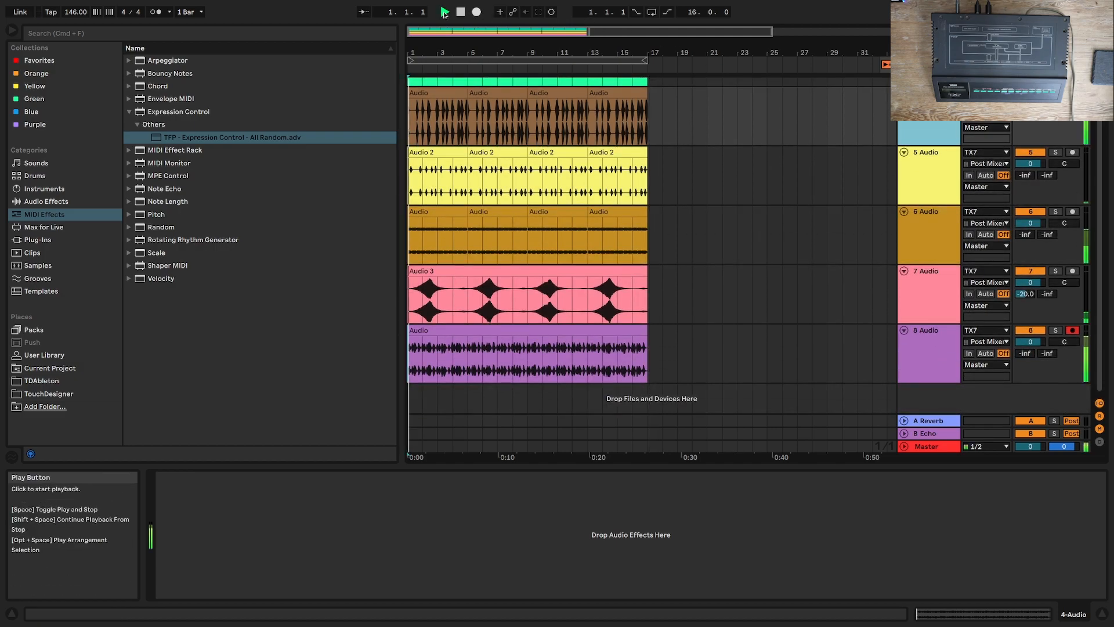
click(461, 12)
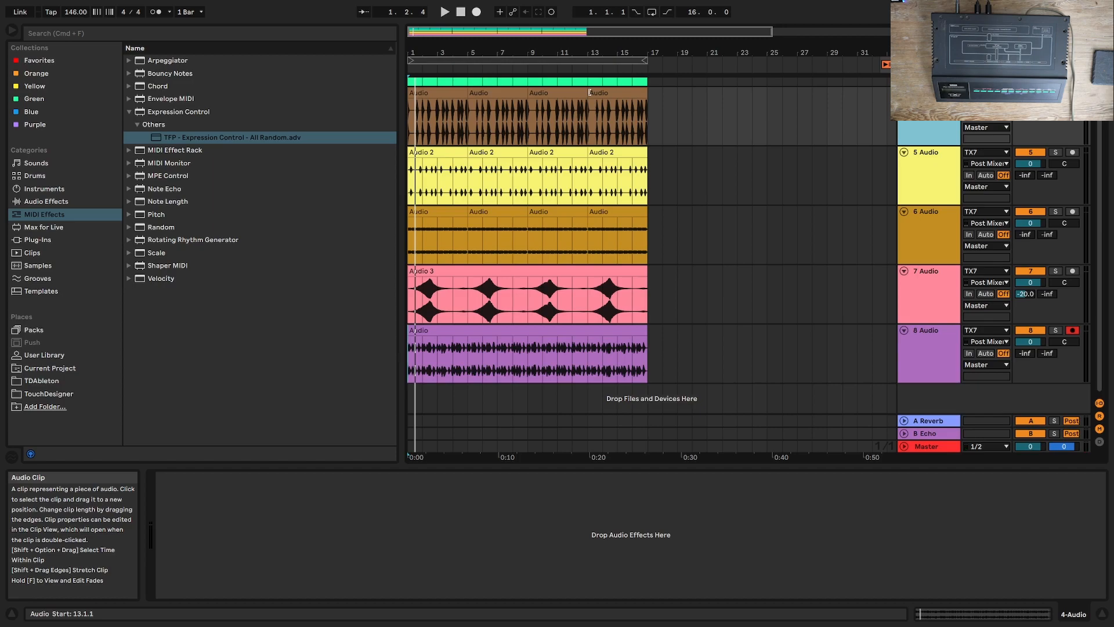
click(1024, 295)
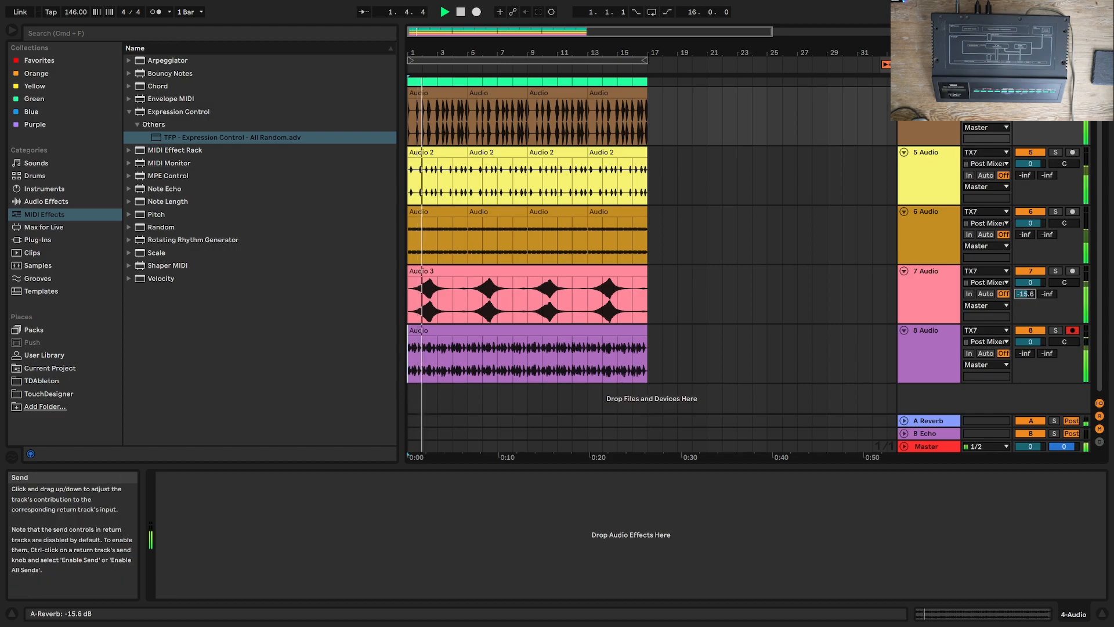
Step: Check the Limiter on the Master track and lower the 4 Audio track's volume to -2.5 dB during playback
click(935, 447)
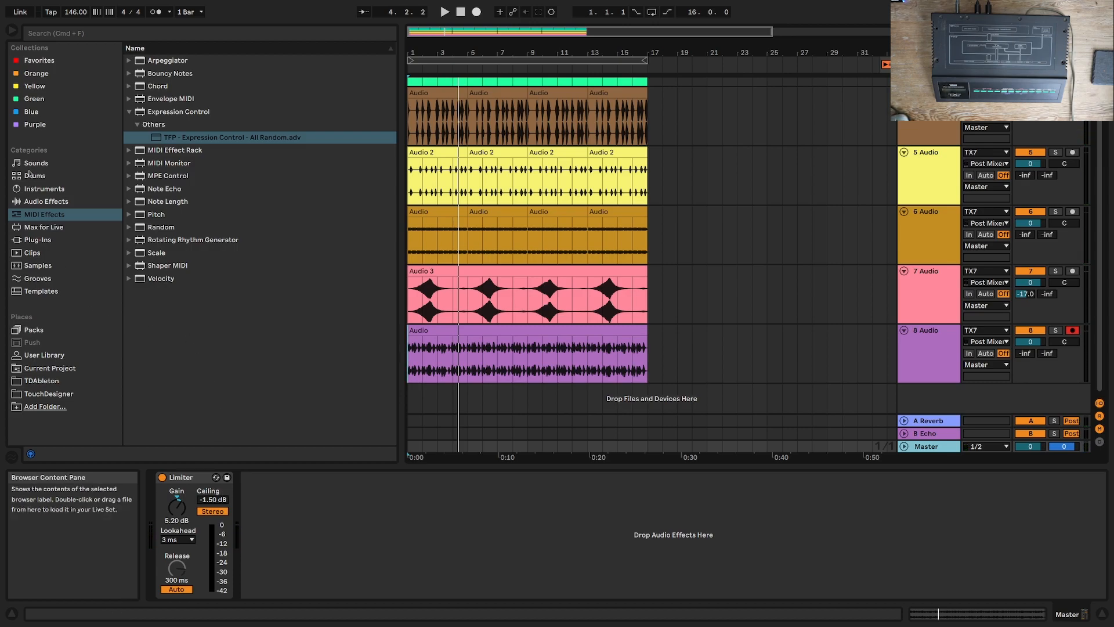
key(space)
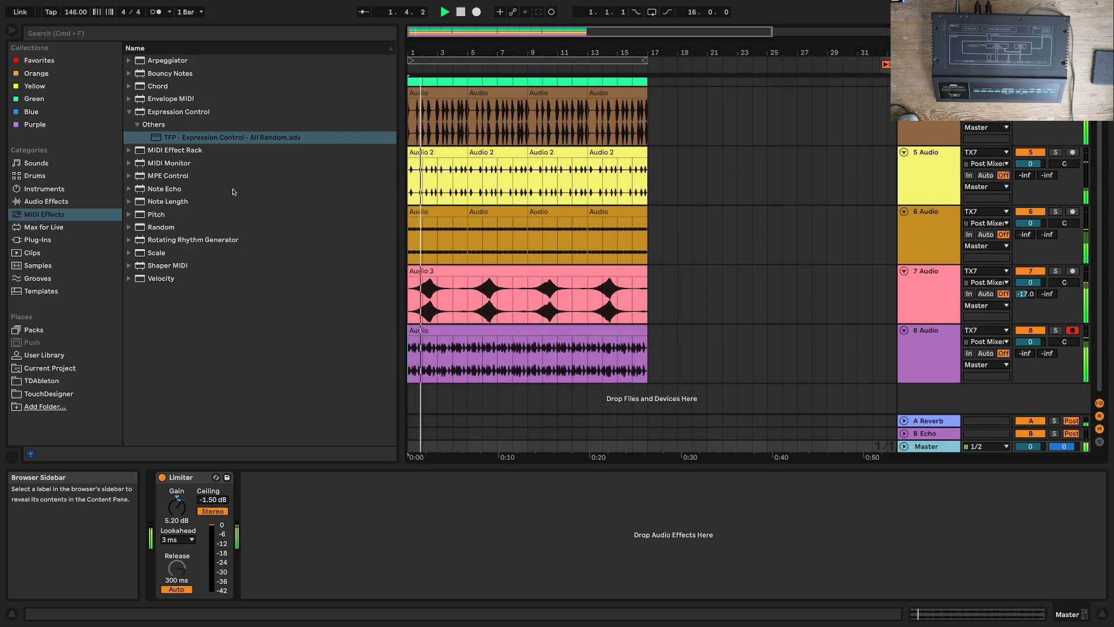
scroll(781, 291, up, 3)
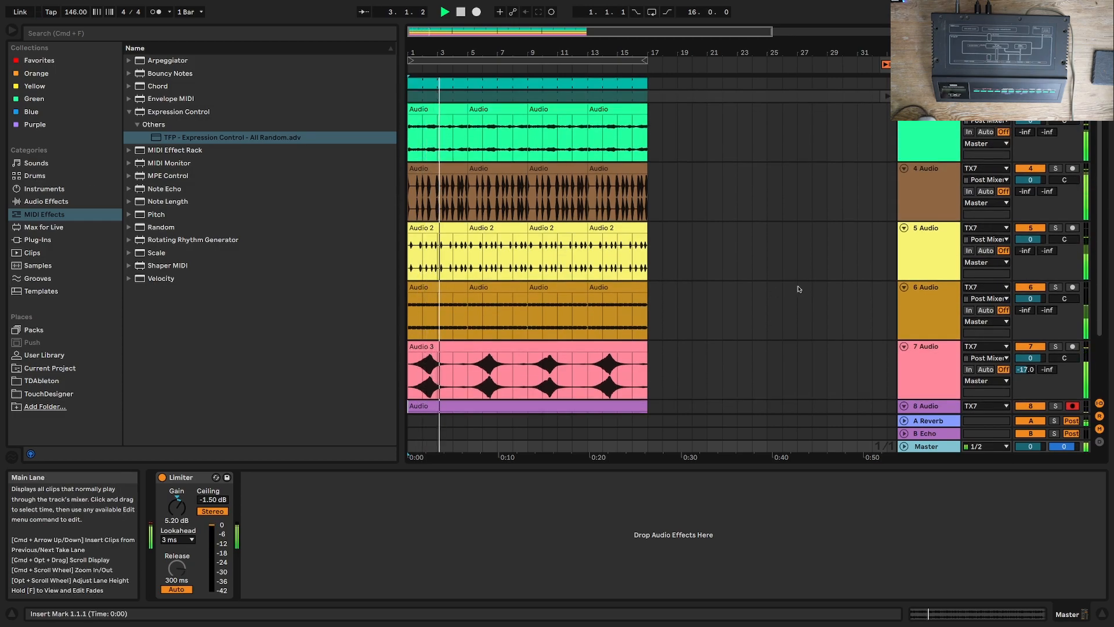
drag(1030, 179, 1030, 184)
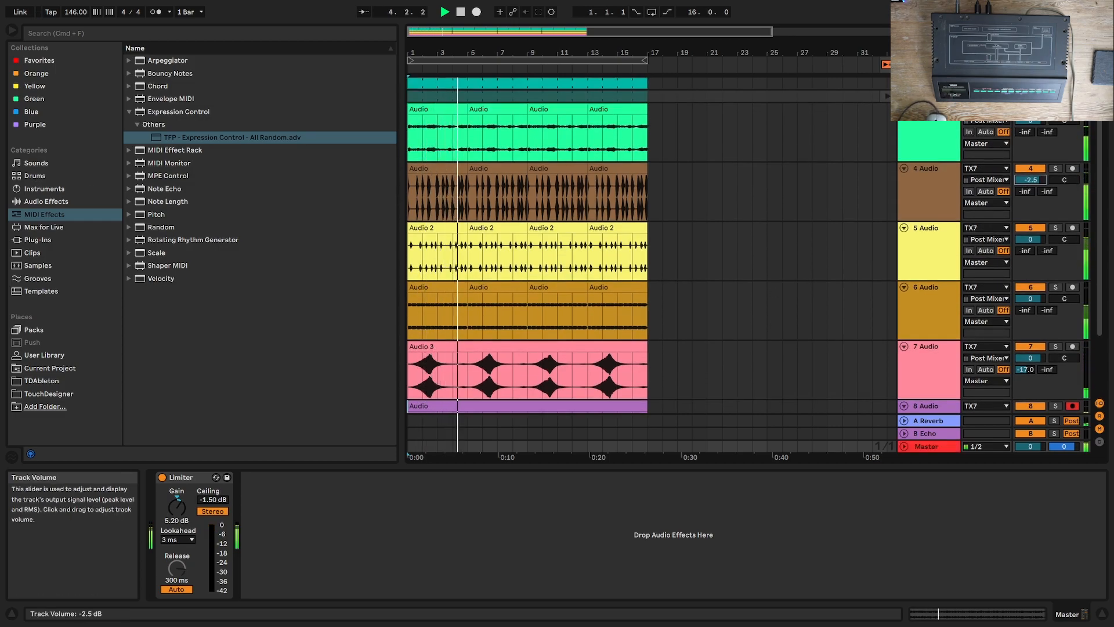
Step: Add the OTT Multiband Dynamics preset after the Master track's Limiter, set its Amount to 15%, and play the arrangement
scroll(838, 272, down, 3)
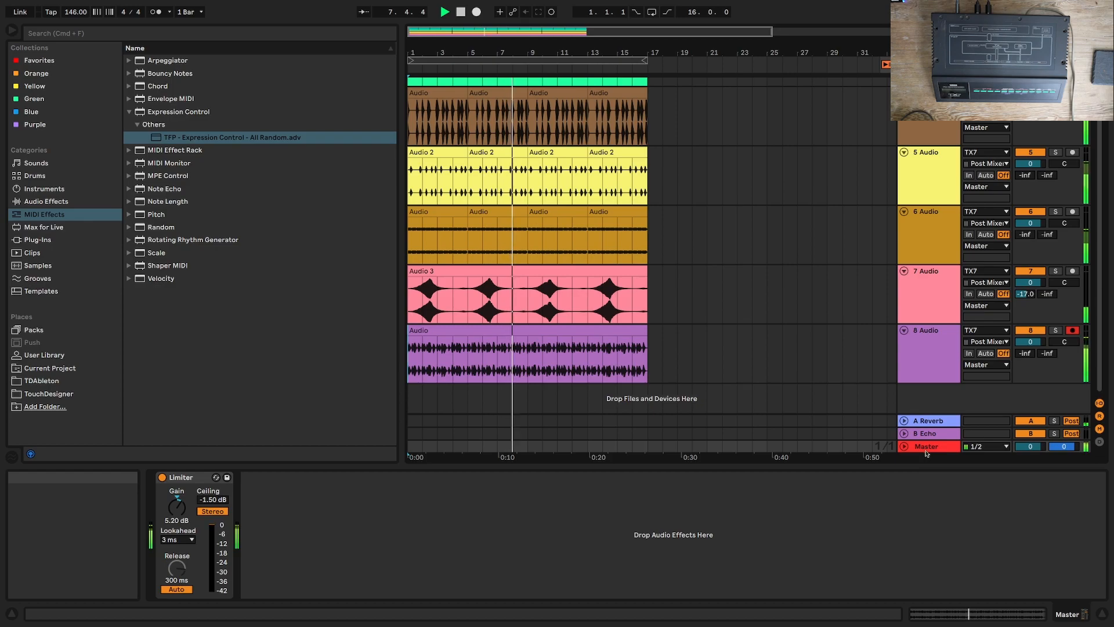
click(51, 203)
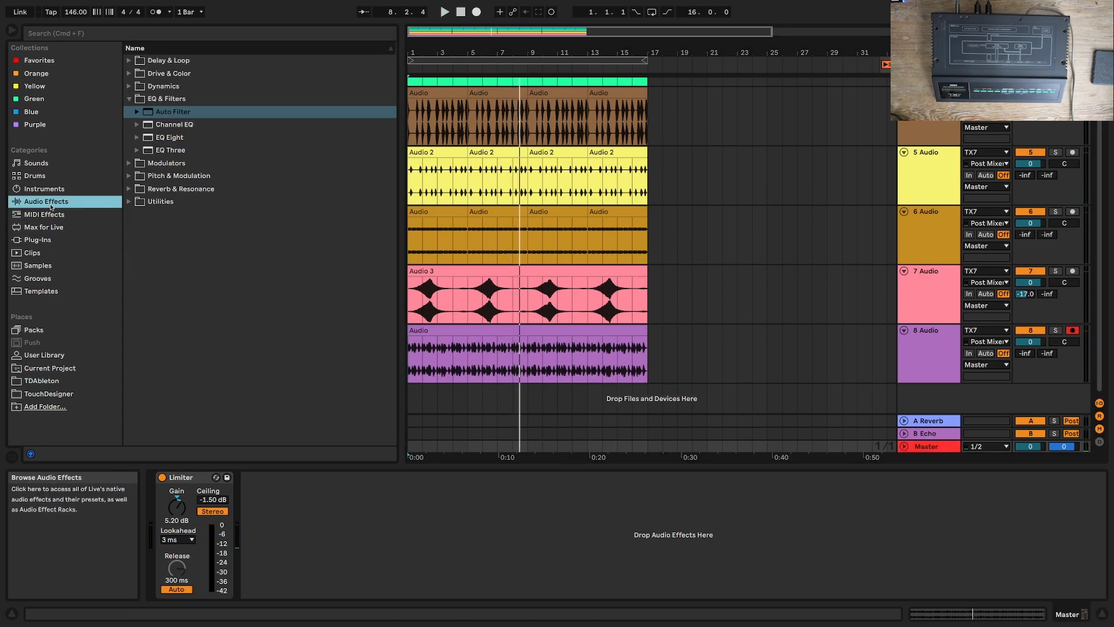
click(130, 87)
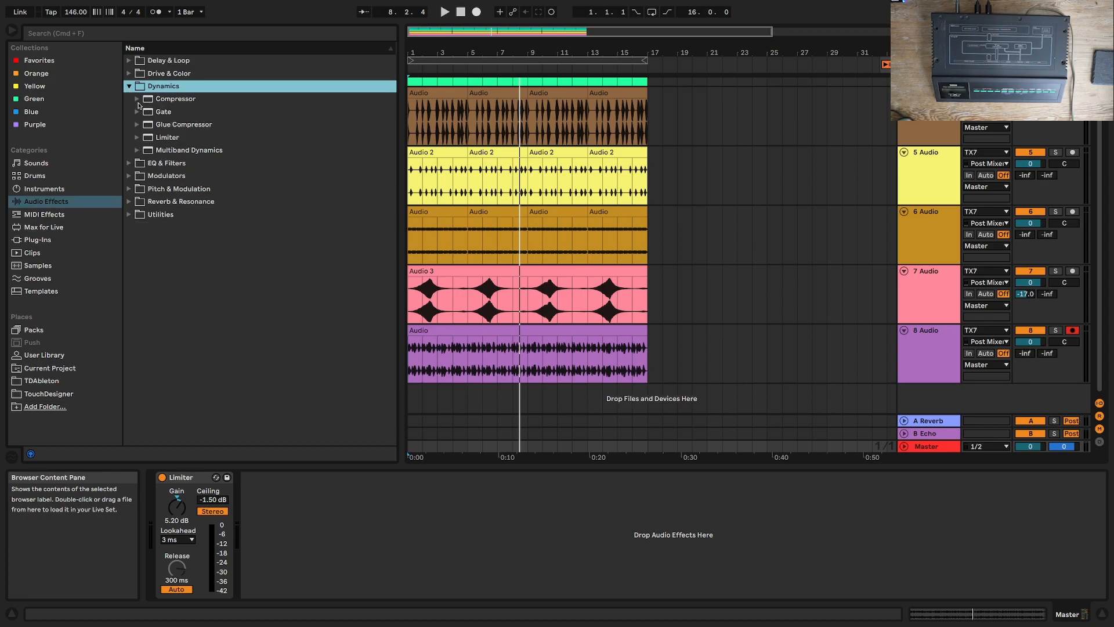
click(137, 152)
click(188, 240)
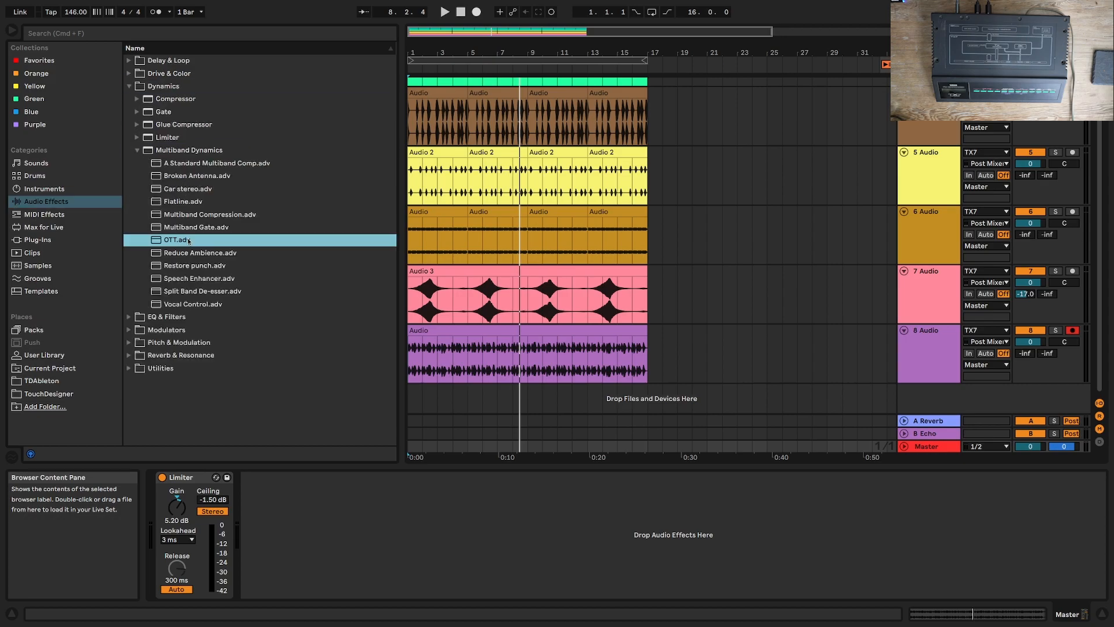
key(Return)
key(space)
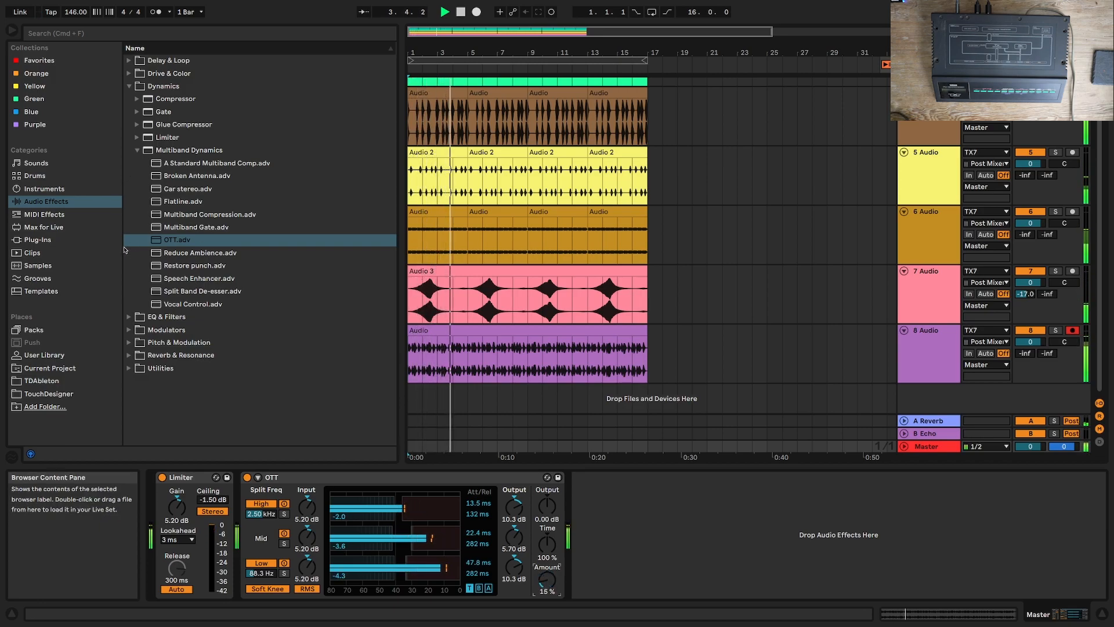
Step: Add a Reverb to the Master track between the Limiter and OTT, with Dry/Wet at 7.8%
click(130, 356)
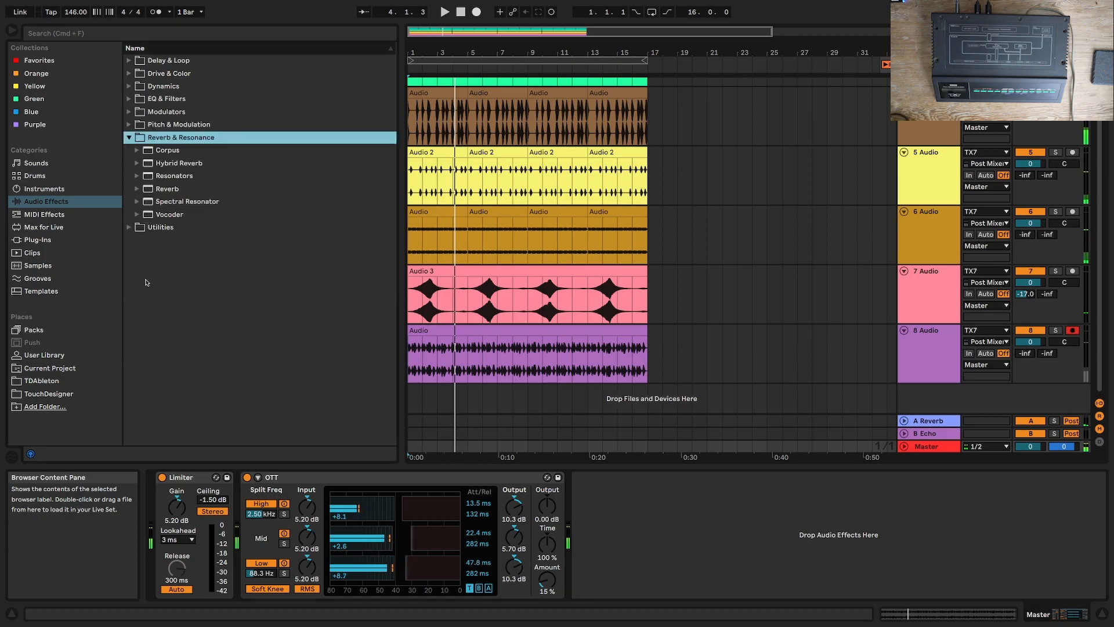
click(152, 190)
double_click(153, 190)
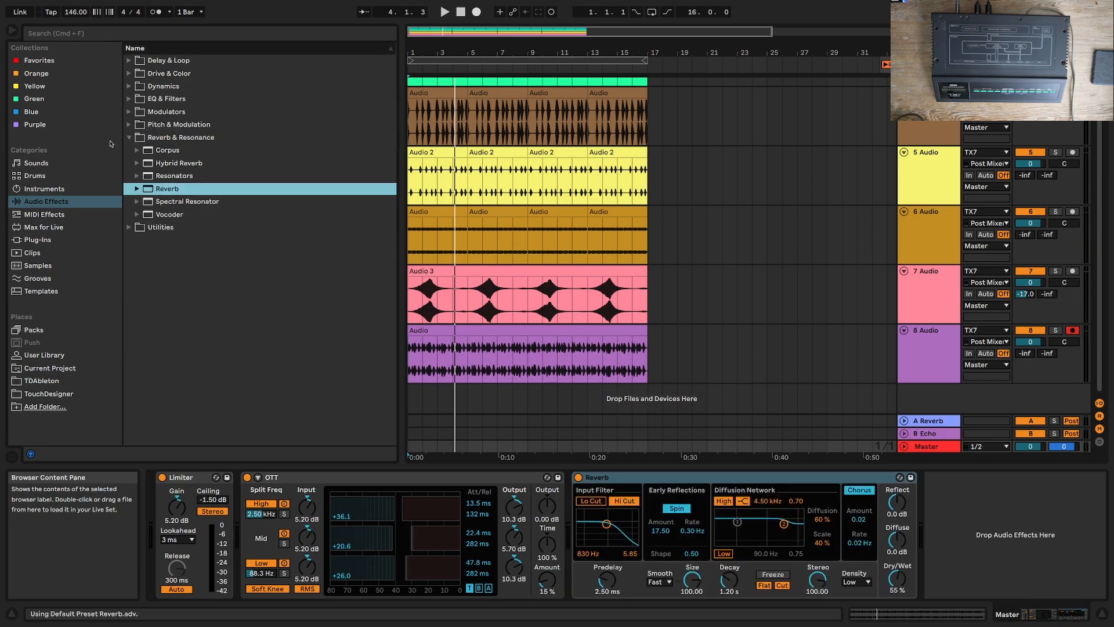
drag(896, 578, 896, 581)
key(space)
drag(748, 478, 284, 508)
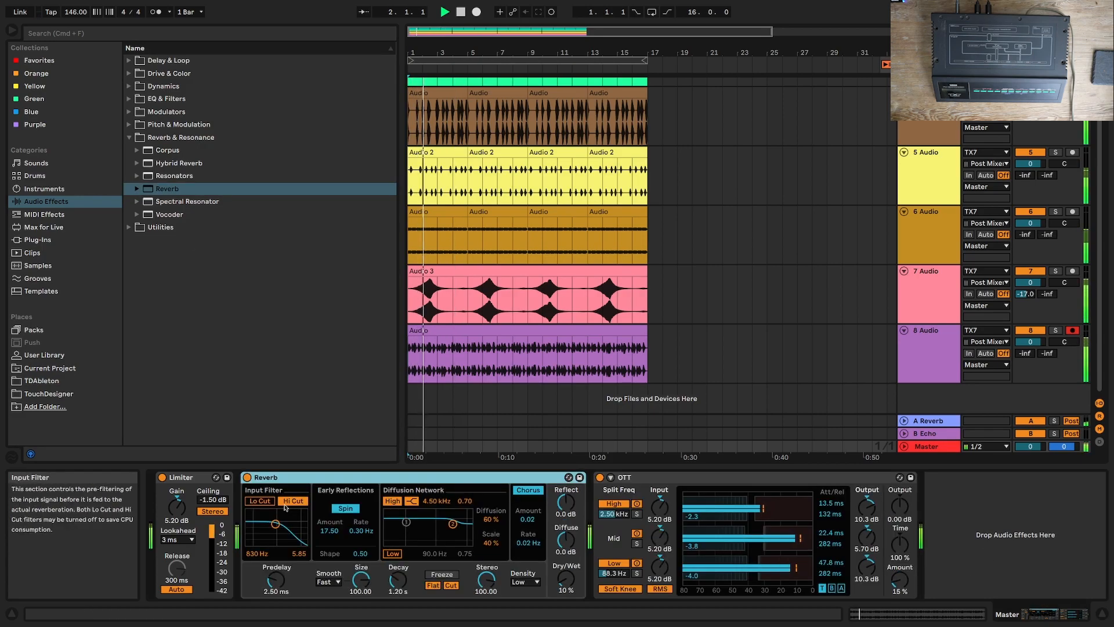
drag(566, 578, 565, 581)
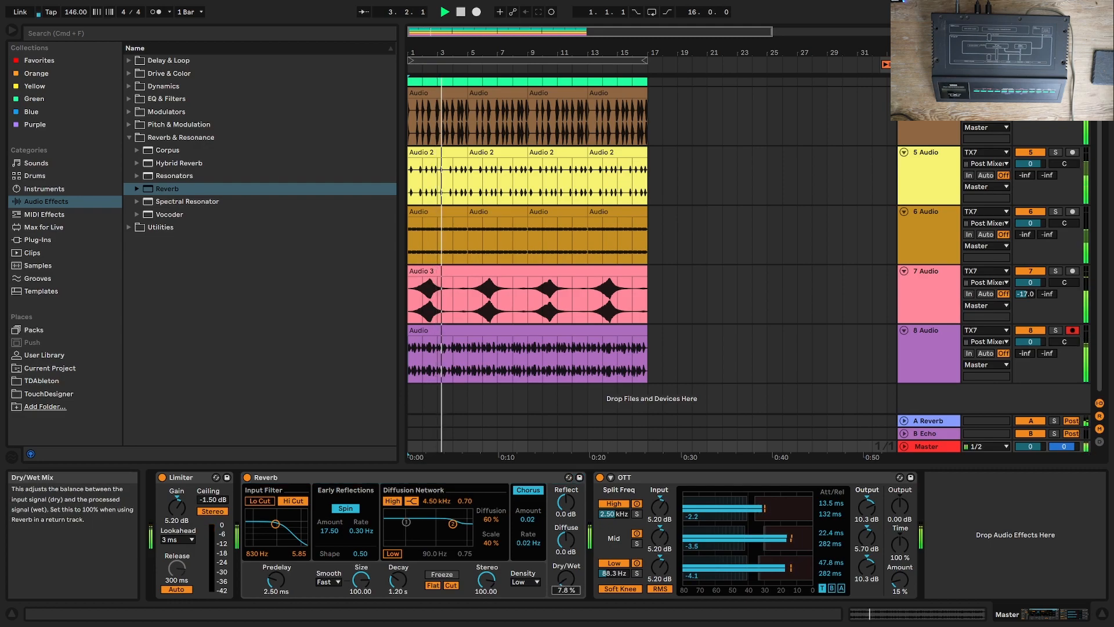
Step: Insert Drum Buss between Reverb and OTT on the Master track, with Drive 0%, Boom 11%, Transients -0.84 and Comp off
click(129, 74)
drag(168, 112, 1014, 502)
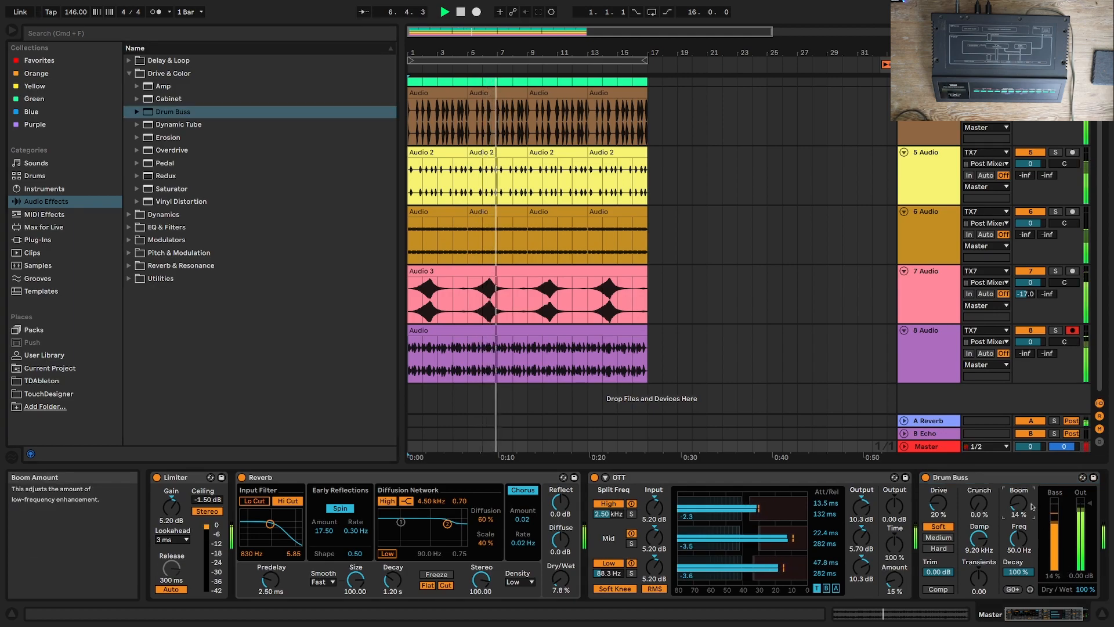
click(938, 589)
drag(940, 504, 958, 529)
drag(979, 577, 979, 587)
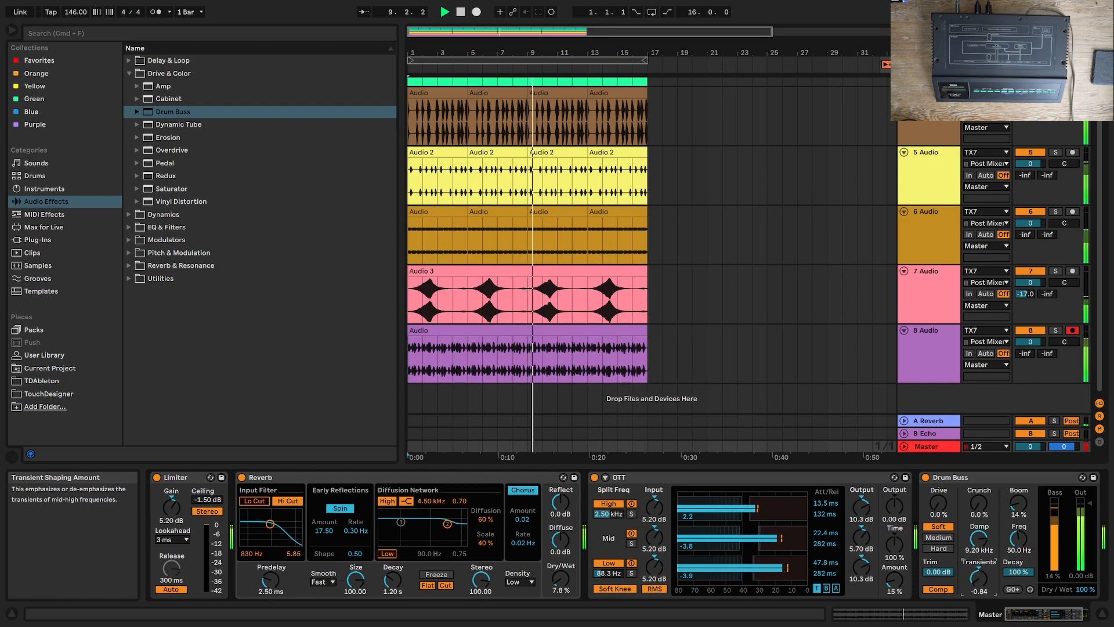
drag(987, 476, 688, 522)
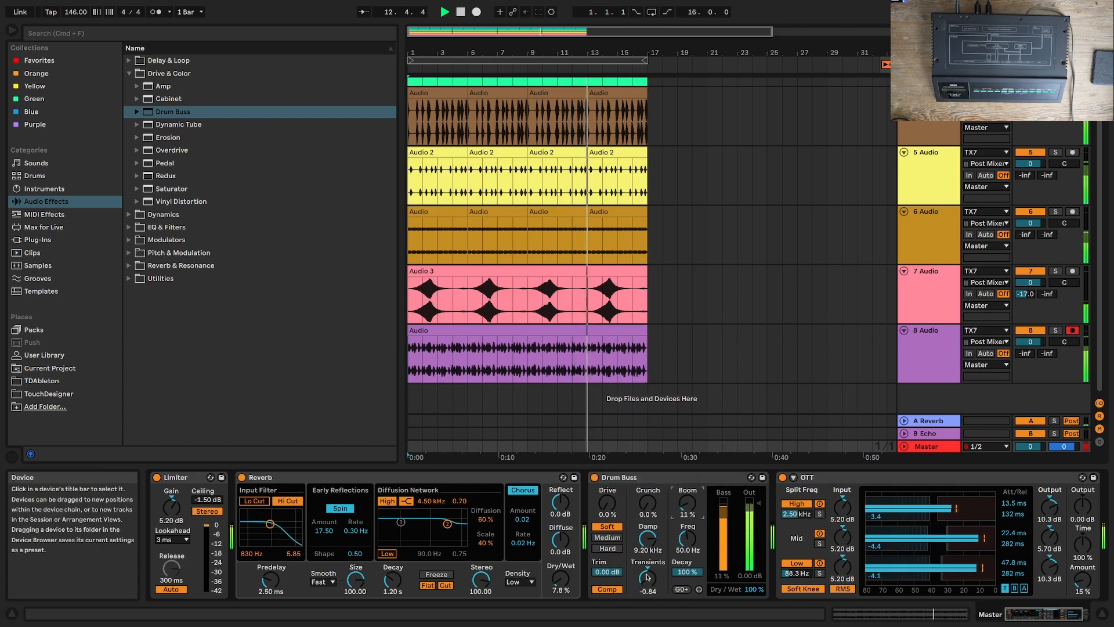
click(604, 590)
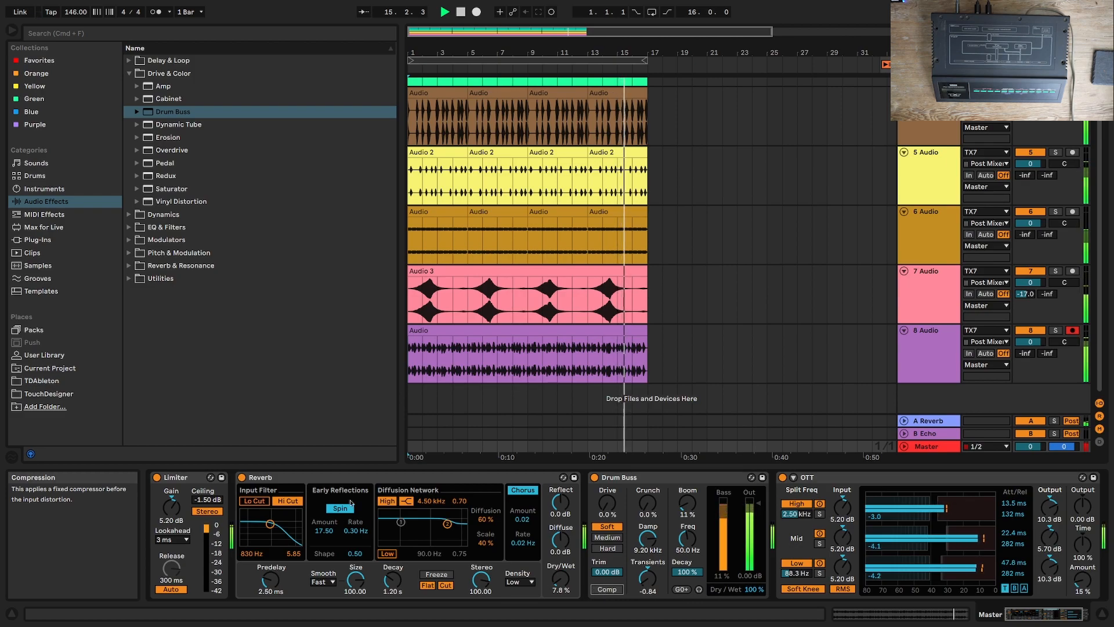
Step: Lower the 7 Audio track's volume to -2.8 dB and compare the mix with Drum Buss off and on
drag(1030, 283, 1030, 296)
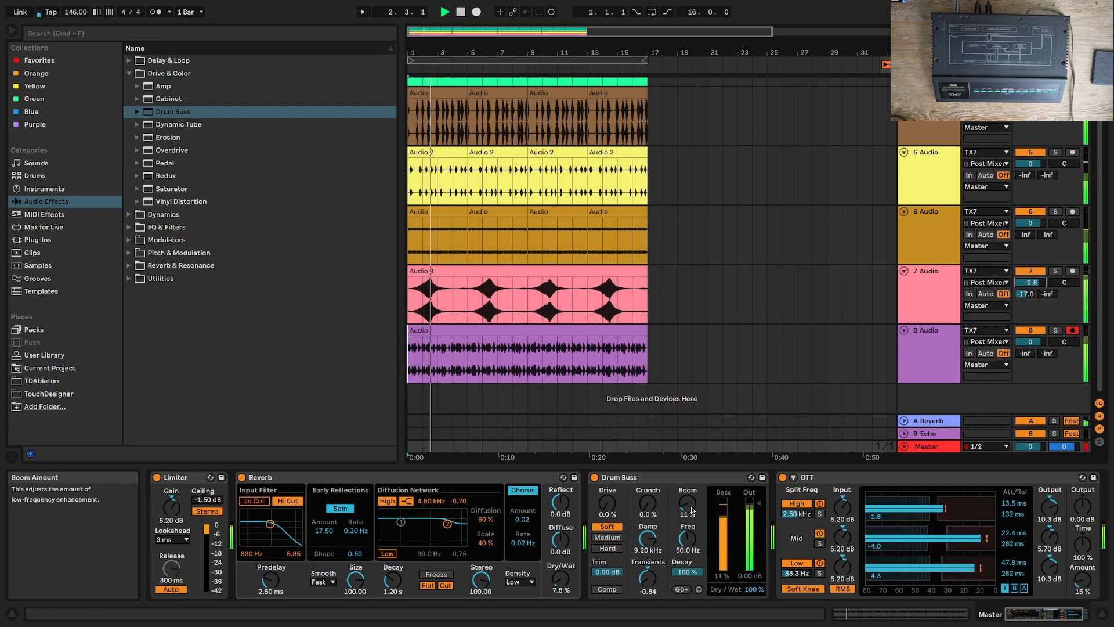
click(593, 477)
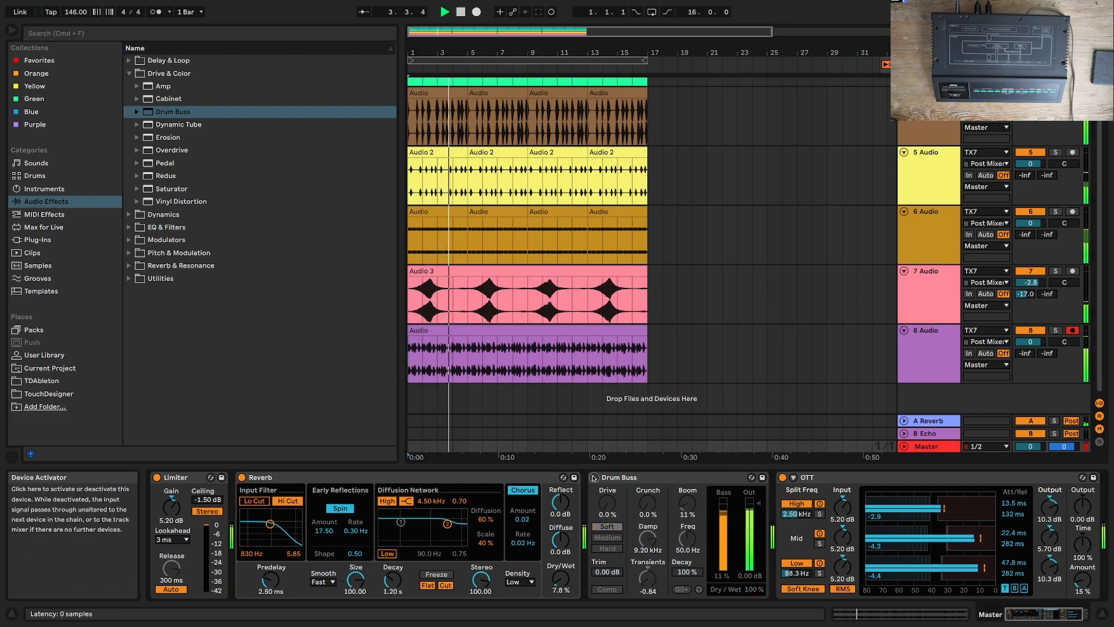
click(594, 477)
Step: Set Drum Buss to Transients -0.75, Dry/Wet 55% and Boom 0%
drag(647, 577, 648, 574)
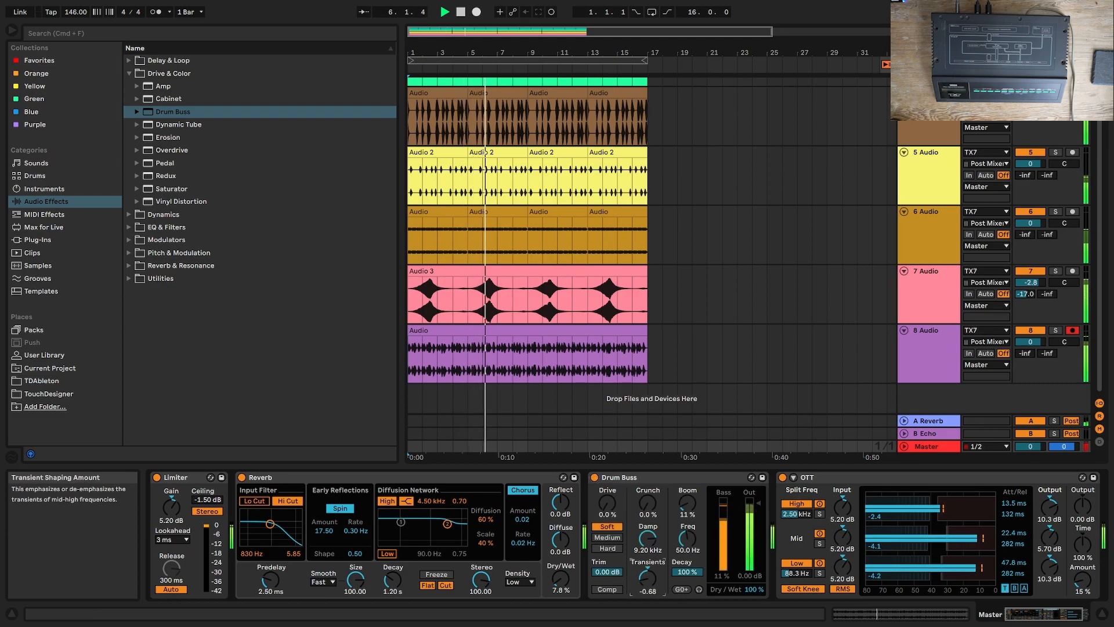
drag(753, 589, 753, 609)
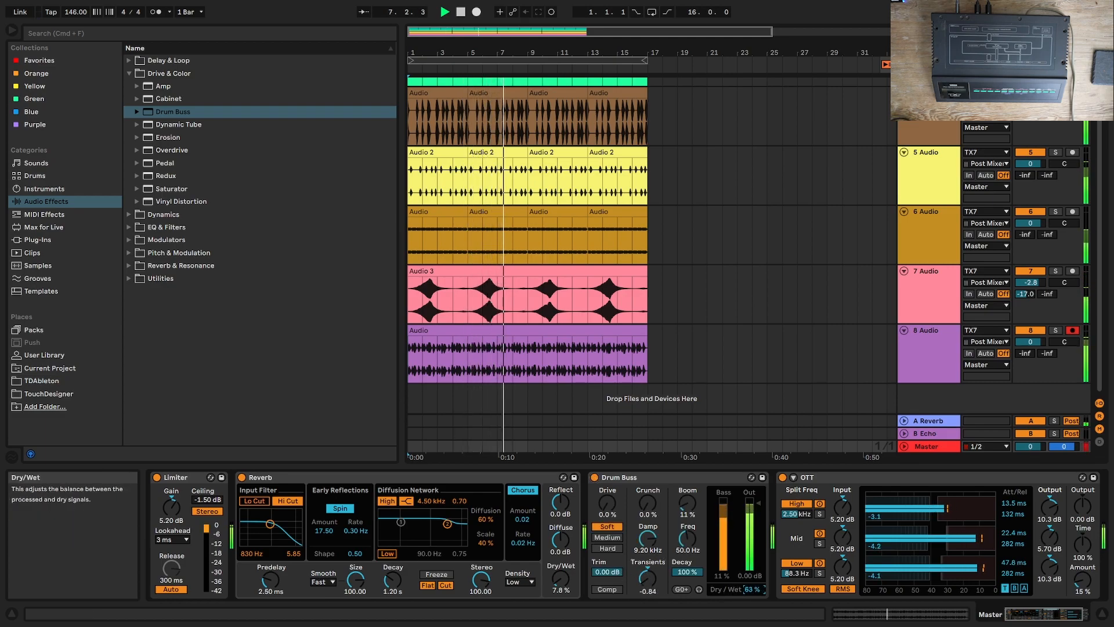
click(619, 503)
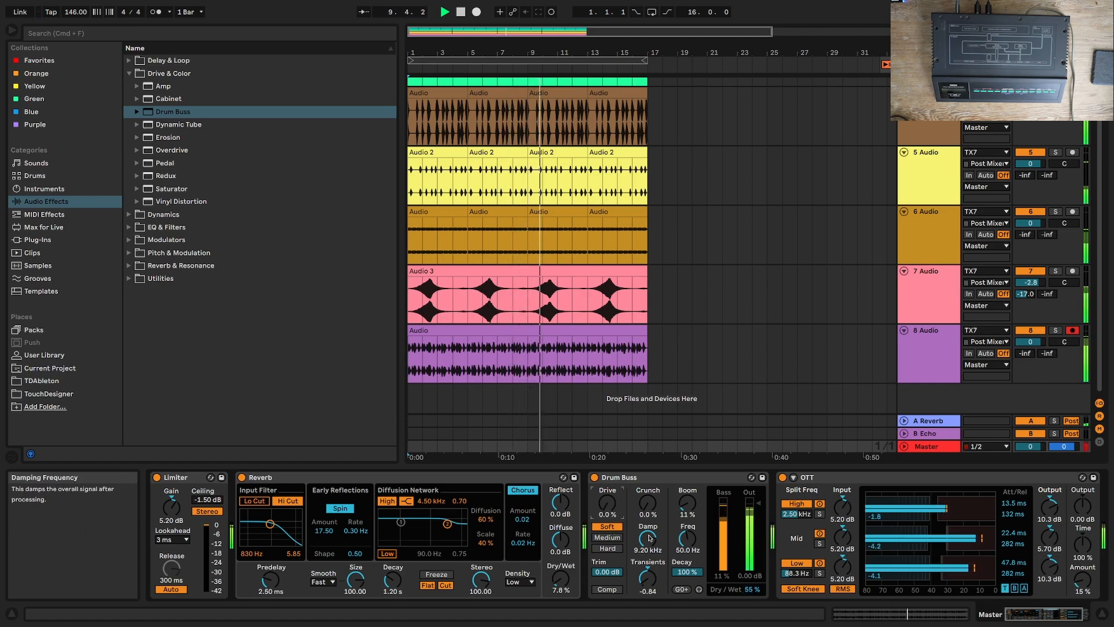
double_click(691, 504)
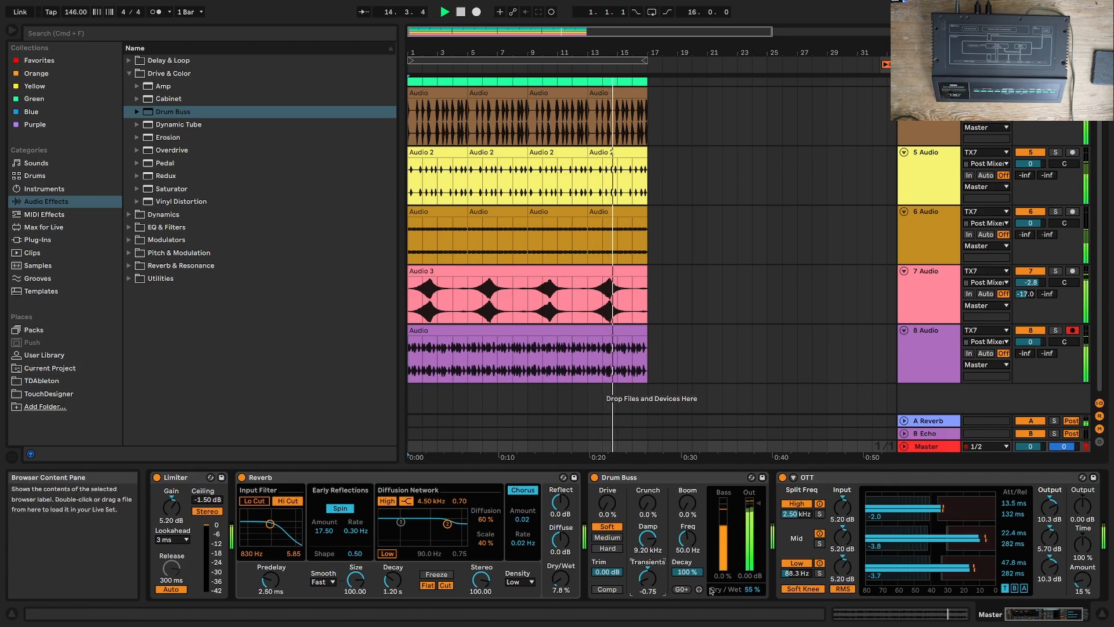
Step: Restart playback from the beginning and add EQ Eight to the 7 Audio track
click(949, 279)
key(space)
key(space)
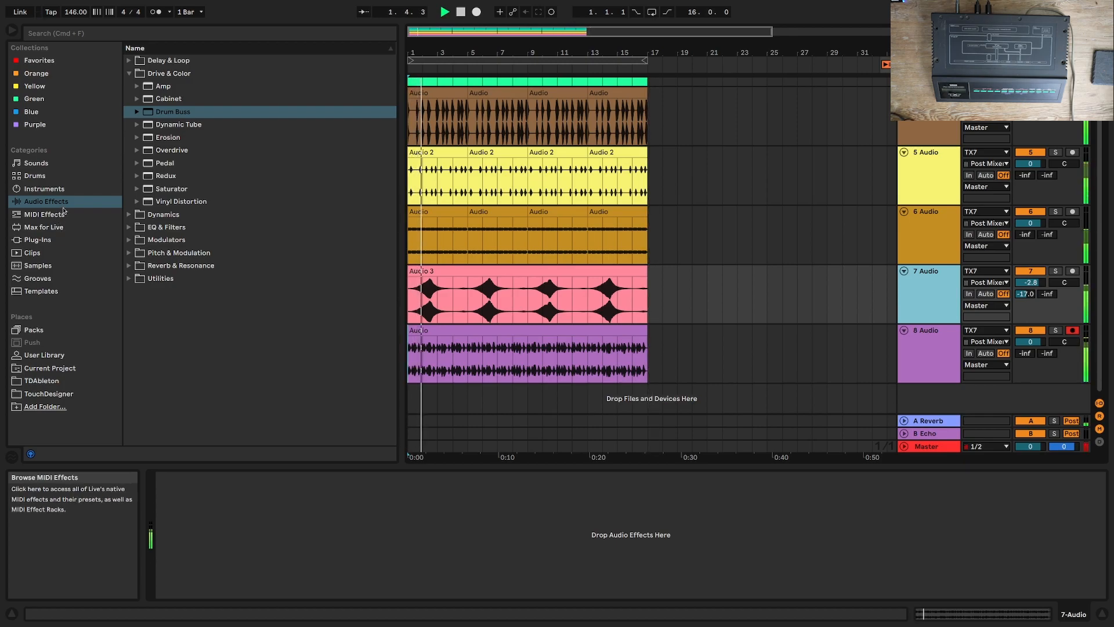
click(128, 227)
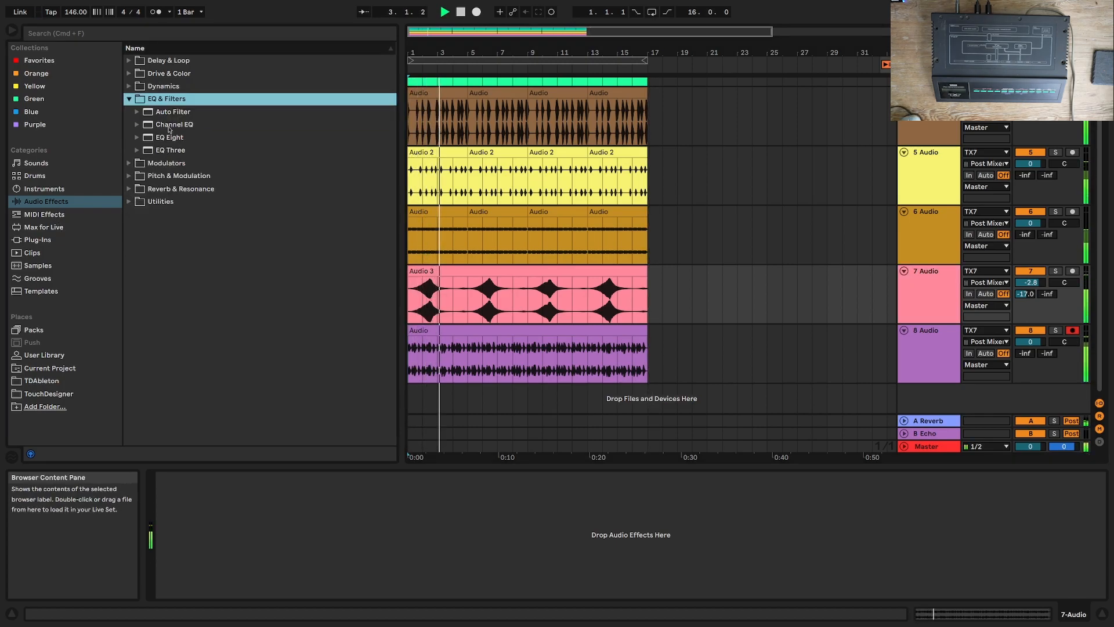
double_click(183, 139)
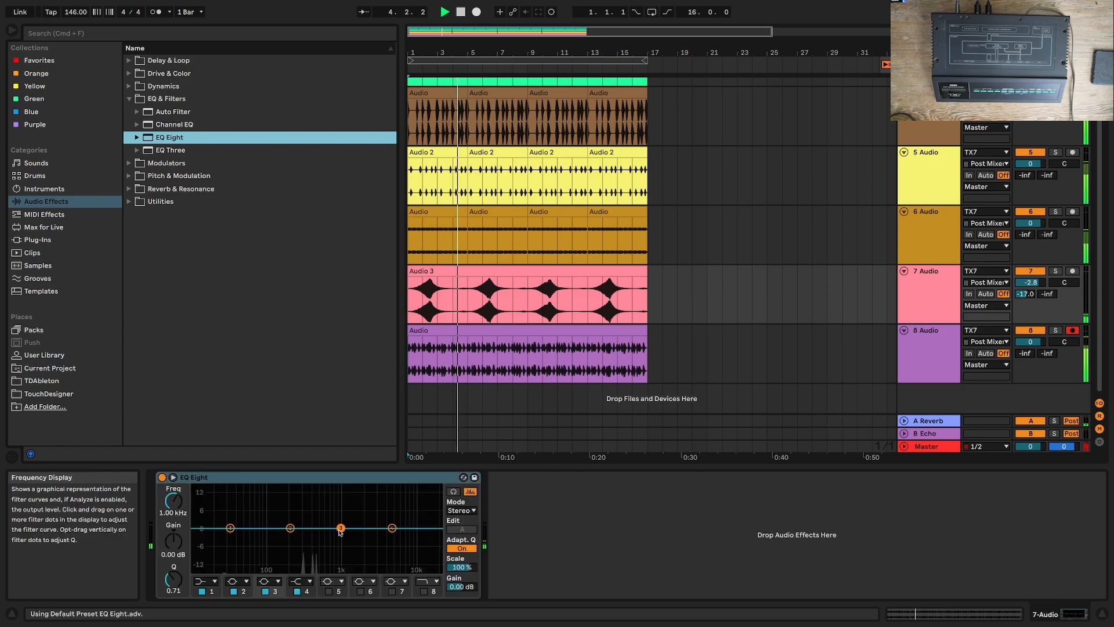
Step: Dip EQ Eight's band 3 to about -5 dB in the low mids and make band 1 a low cut at 97.9 Hz
drag(339, 528, 313, 542)
drag(226, 528, 235, 530)
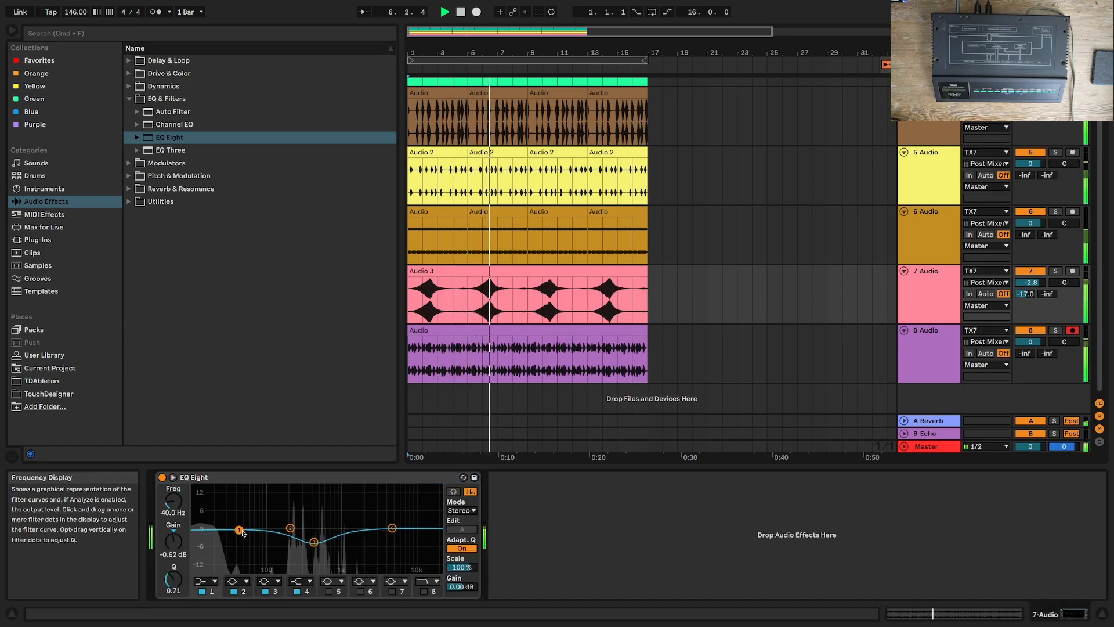
click(206, 581)
click(210, 511)
drag(239, 538, 261, 540)
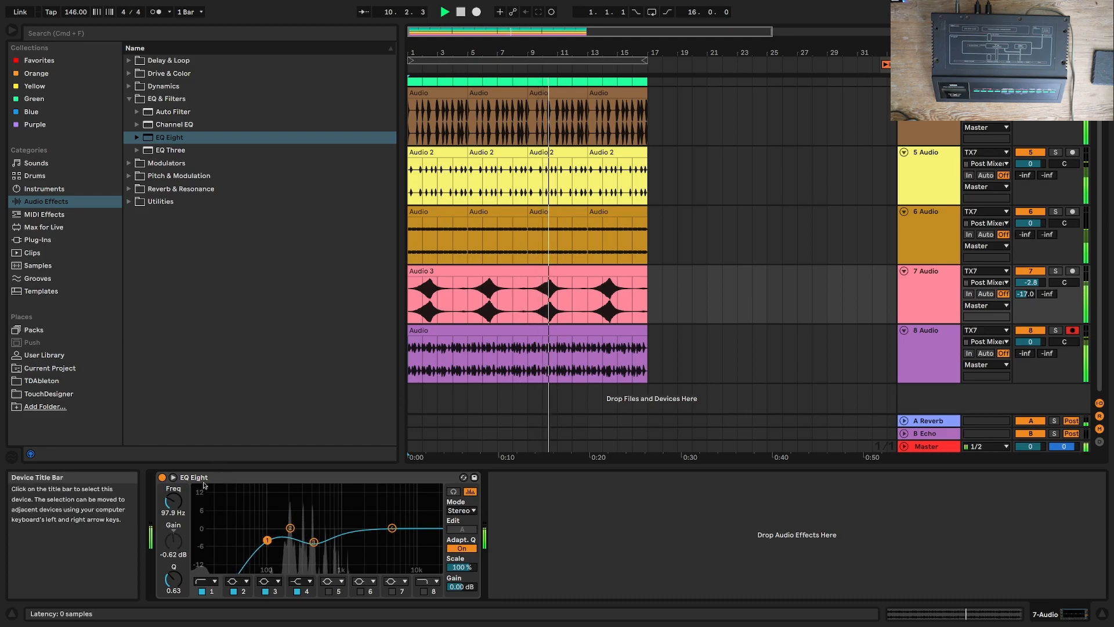
Step: Bypass the 7 Audio track's EQ Eight and set the Master track's Drum Buss Dry/Wet to 70%
click(162, 477)
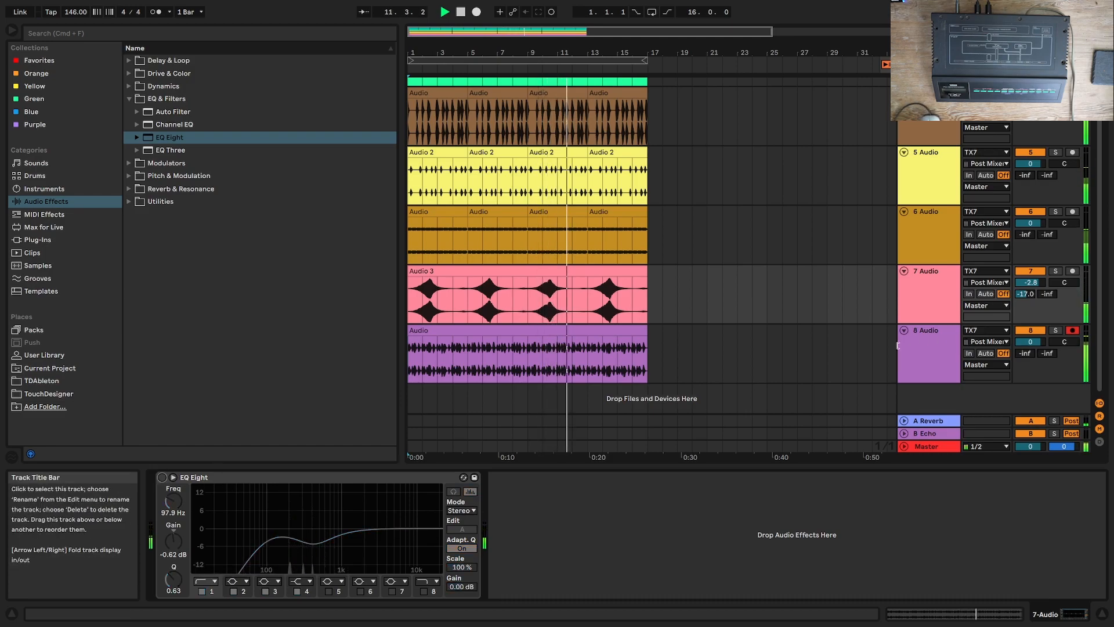
click(927, 446)
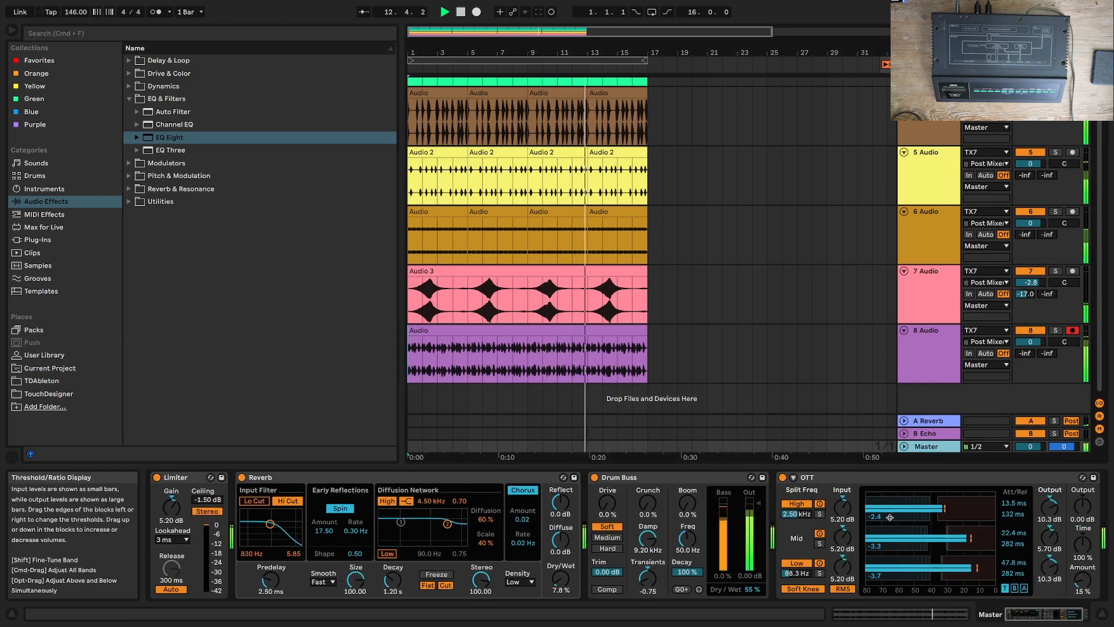
drag(752, 589, 752, 576)
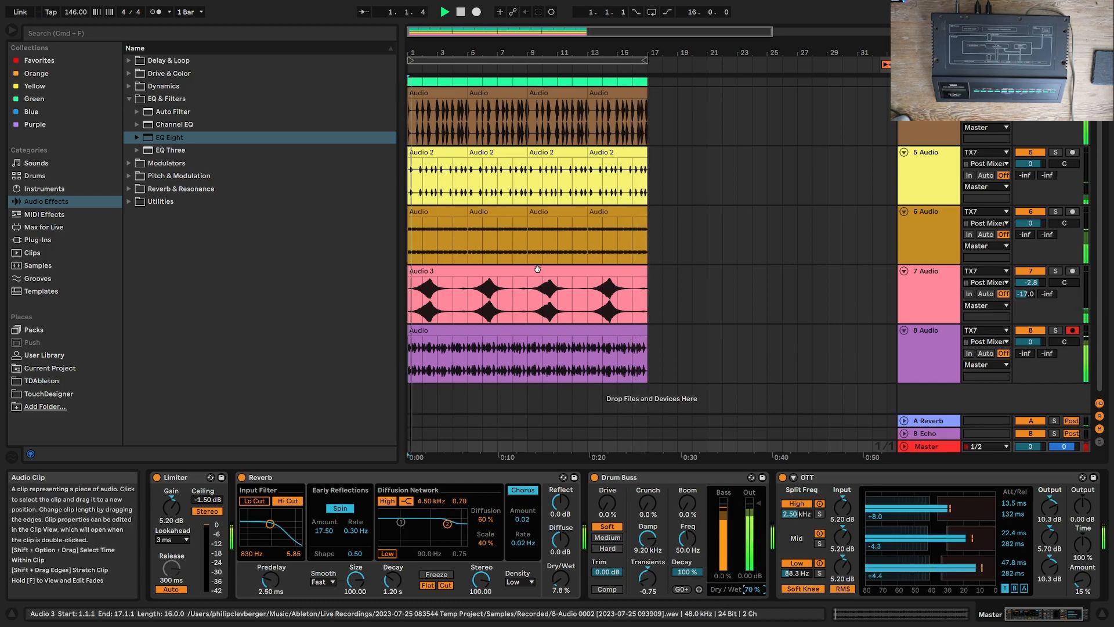
Step: Turn the 7 Audio track's EQ Eight back on and move its low cut to 225 Hz
click(932, 279)
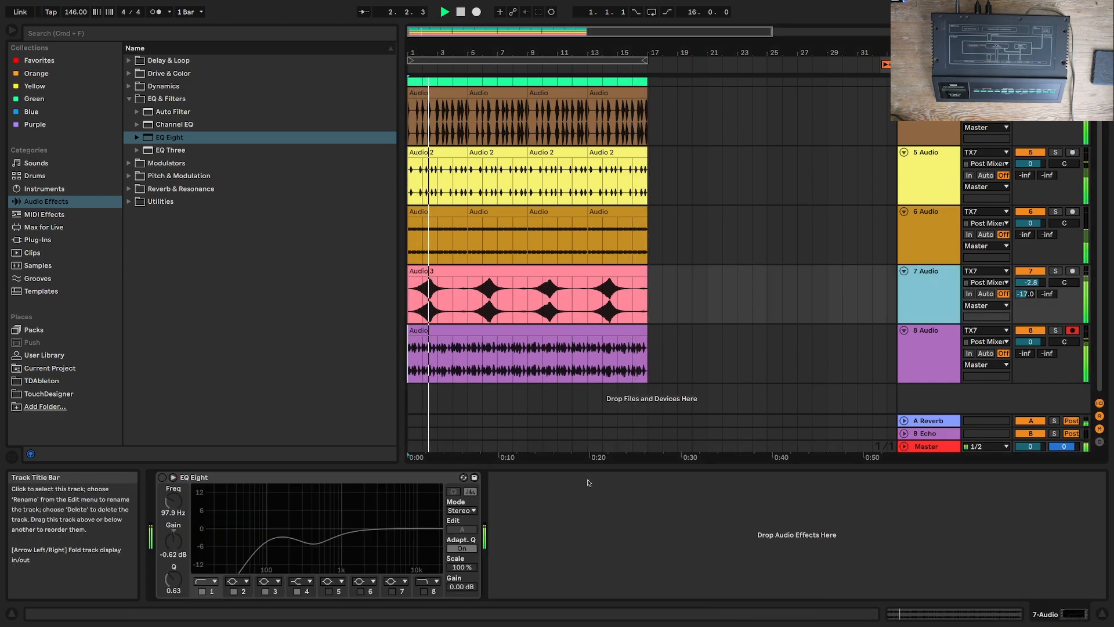
click(163, 478)
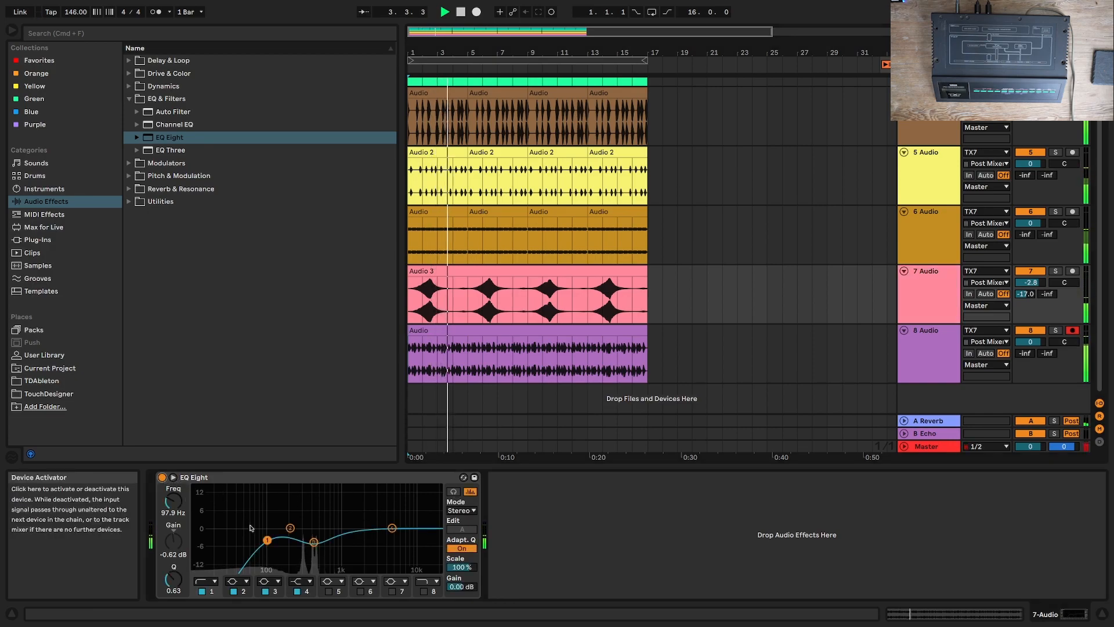
drag(268, 542, 290, 538)
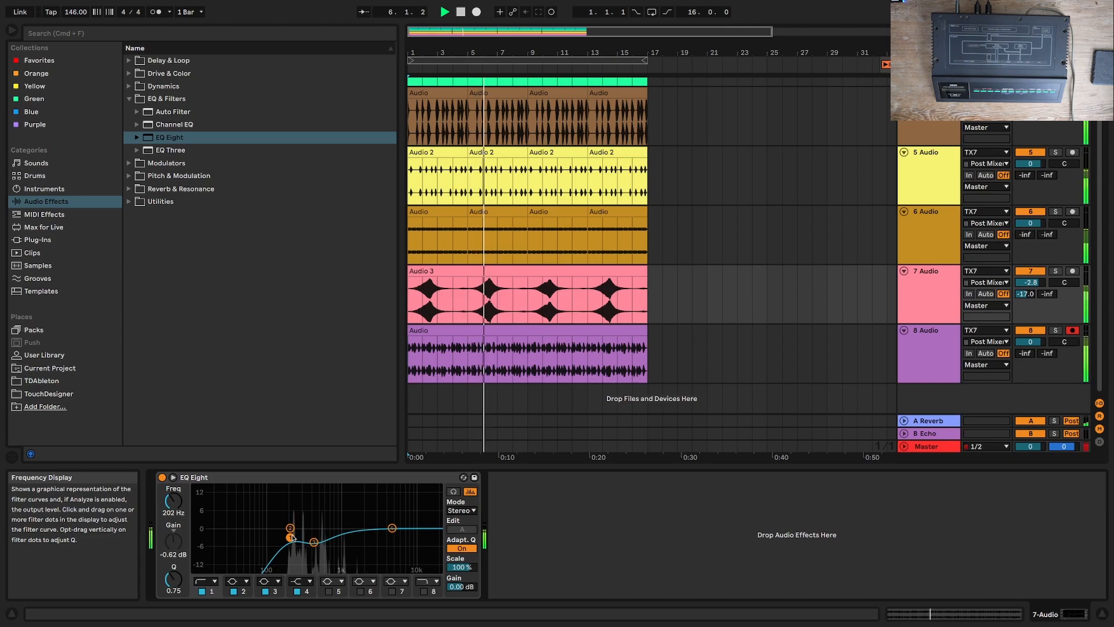
drag(292, 537, 294, 536)
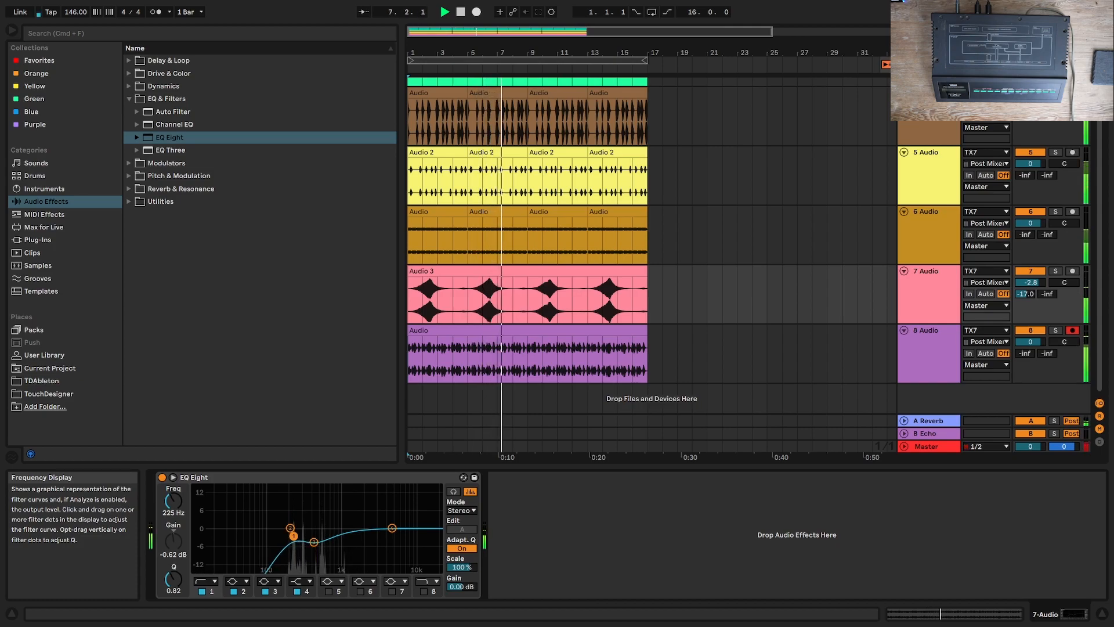
Step: Add EQ Eight at the end of the Master track's effects and dip band 2 to about -4 dB near 200 Hz
click(926, 446)
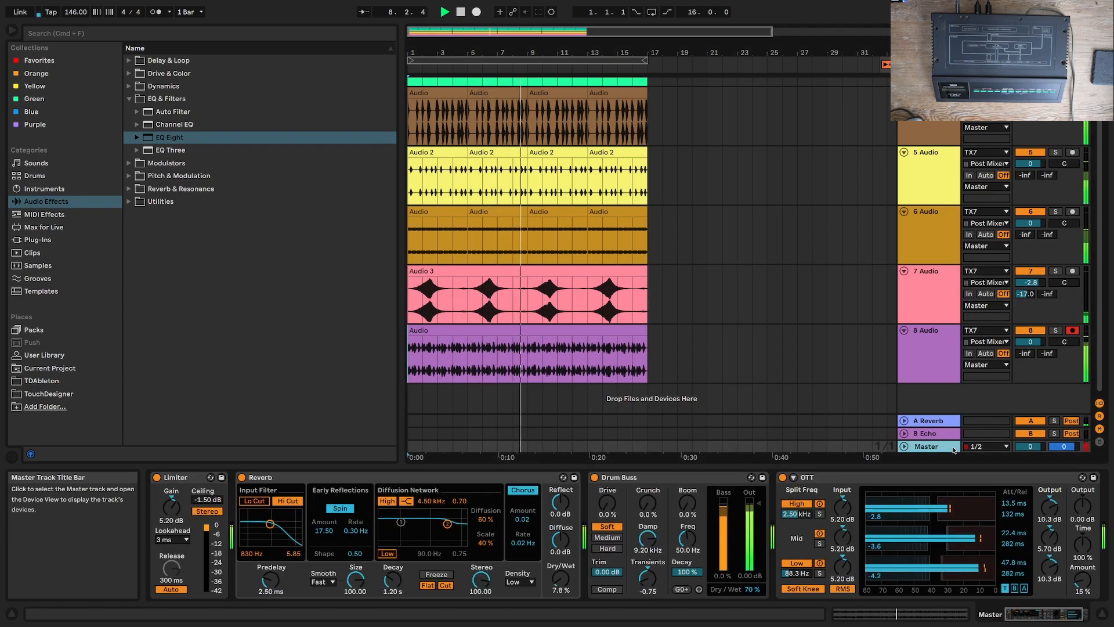
scroll(1037, 577, right, 3)
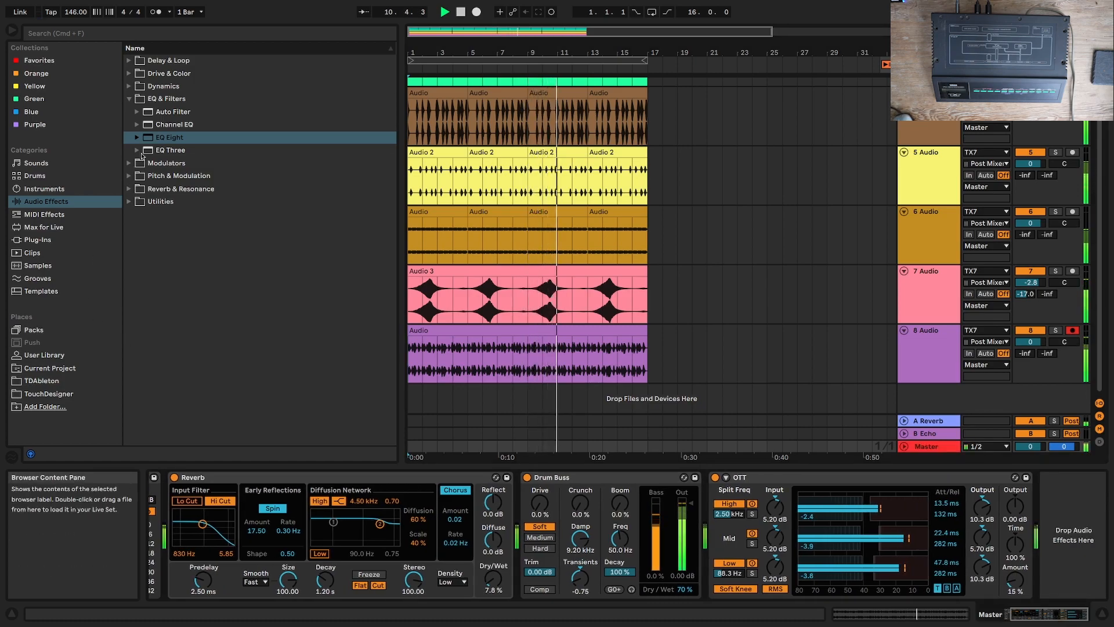
double_click(169, 137)
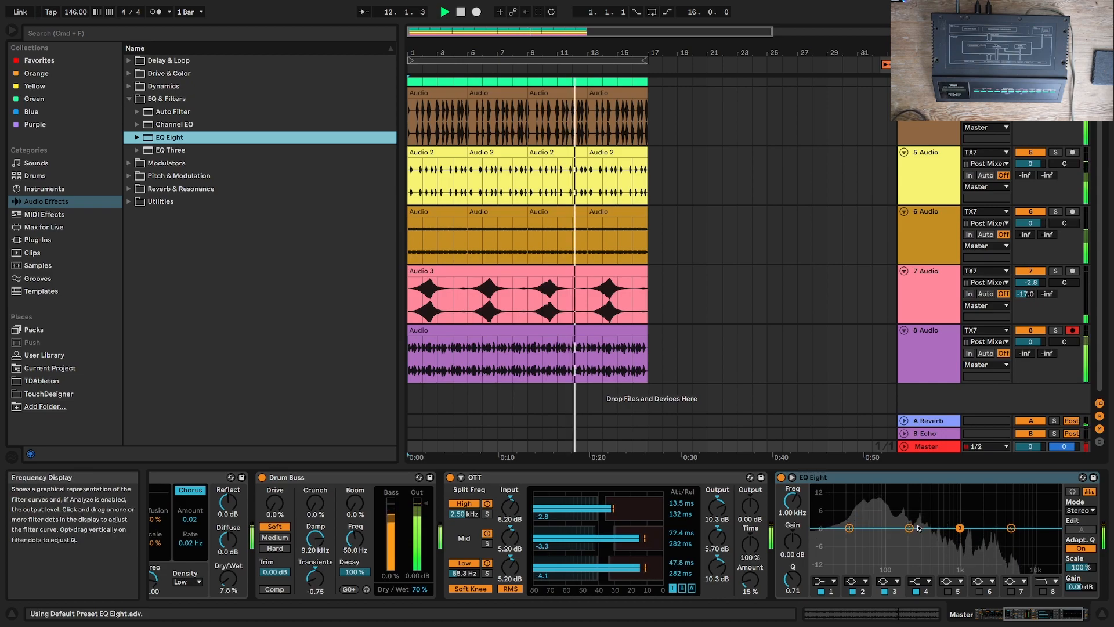
drag(910, 528, 843, 528)
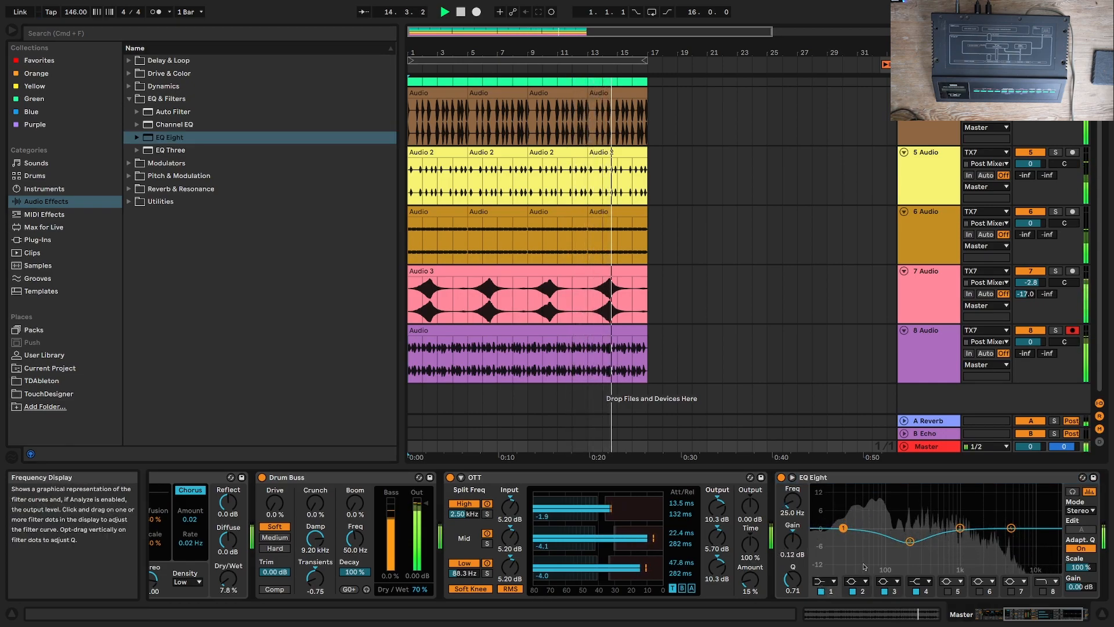
Step: Make band 1 of the Master track's EQ Eight a low cut at 25.5 Hz
click(835, 581)
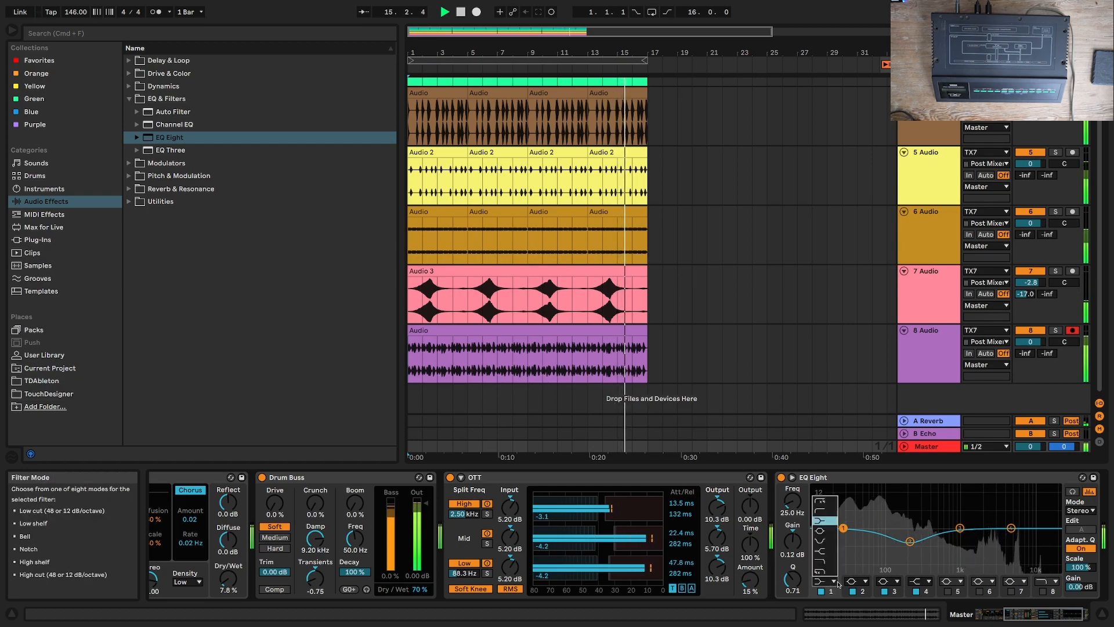
click(821, 502)
drag(843, 537, 844, 539)
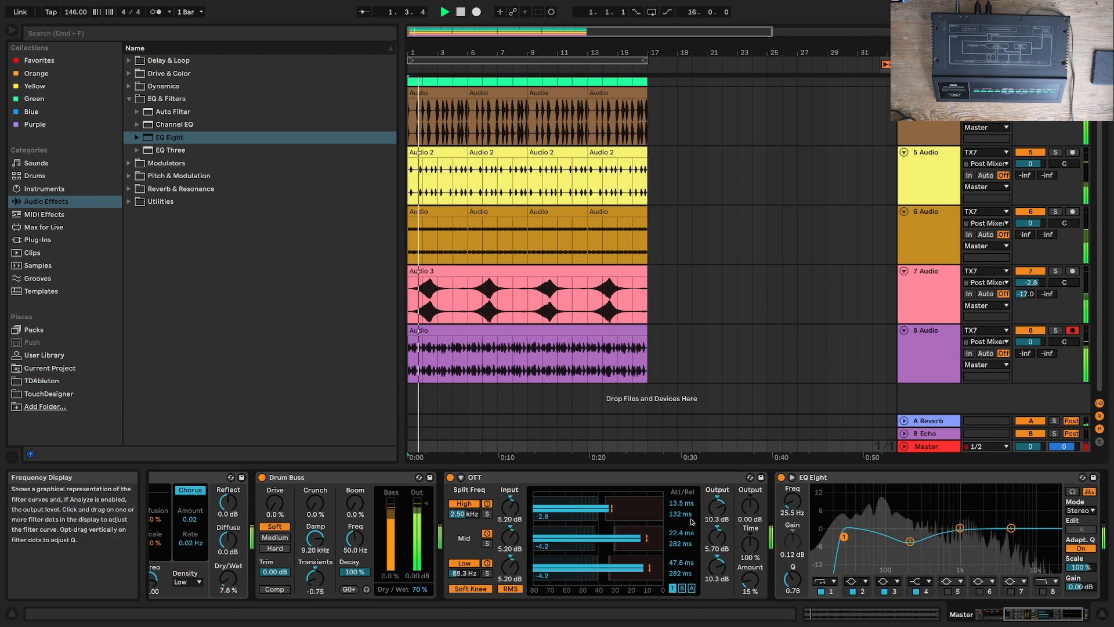
Step: Move the Master track's Limiter to the end of the effect chain, after EQ Eight
click(1090, 611)
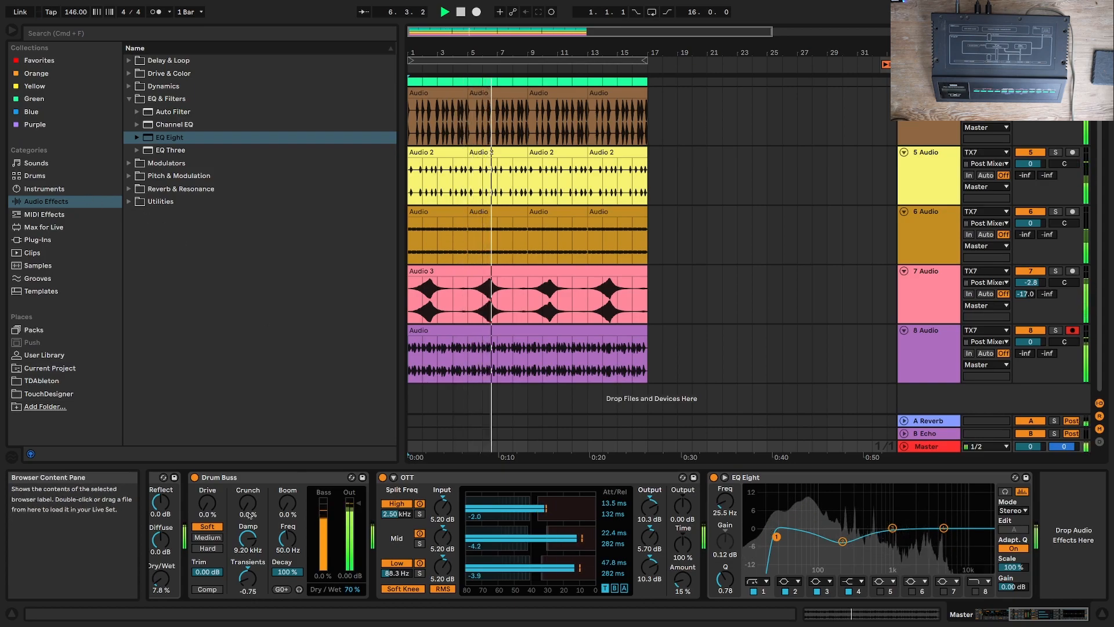
scroll(144, 493, left, 5)
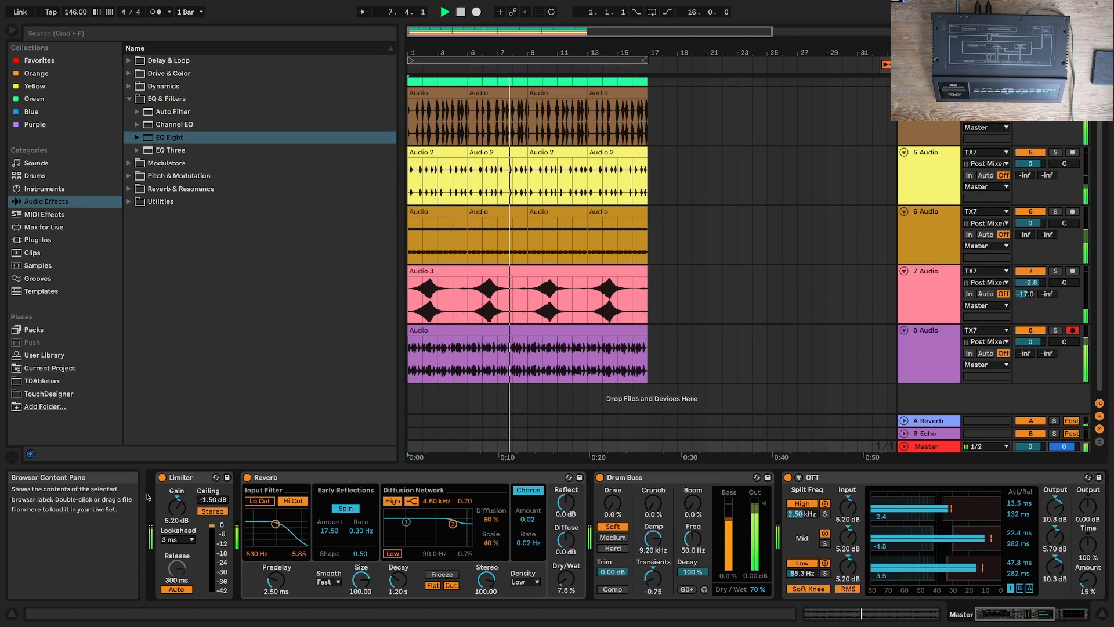
drag(186, 477, 1095, 492)
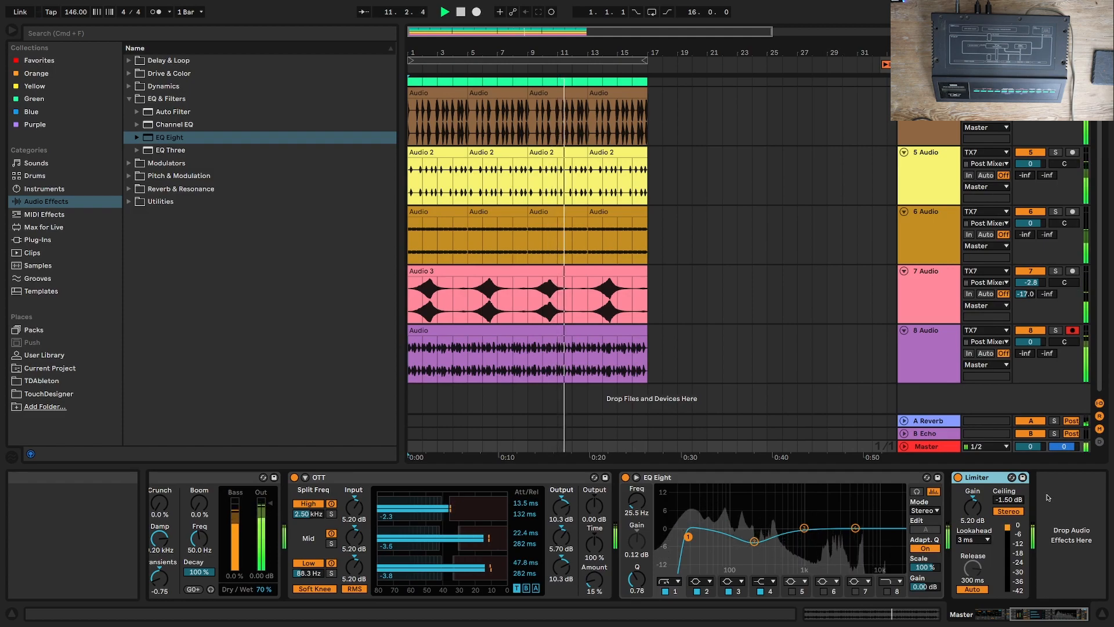
Step: Set the Master track's Limiter Gain to 7.00 dB and stop playback
drag(972, 507, 972, 493)
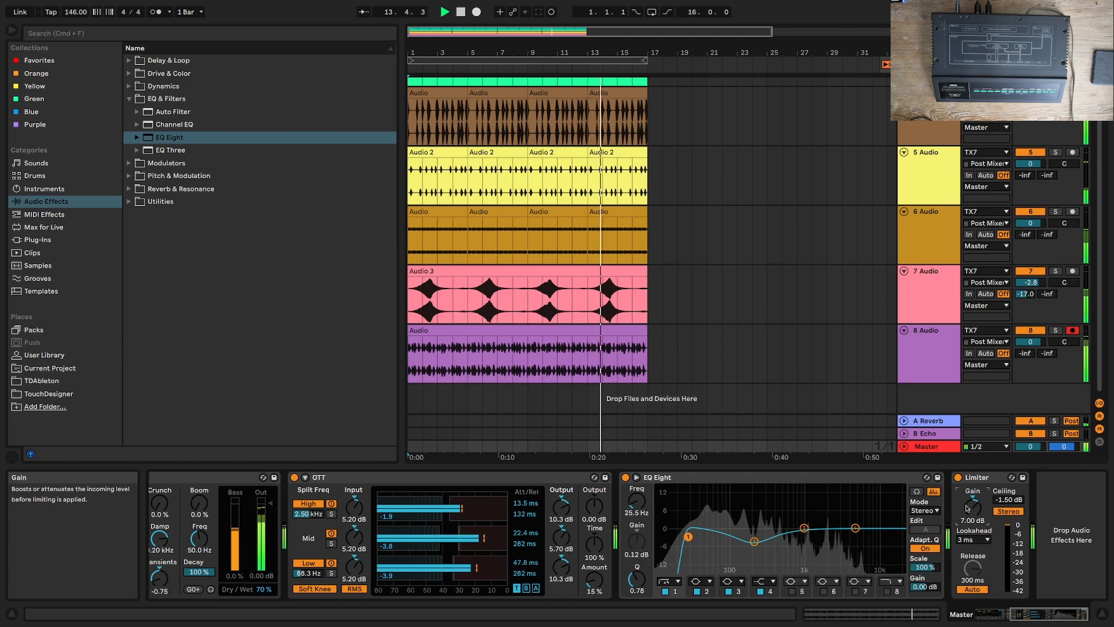
key(space)
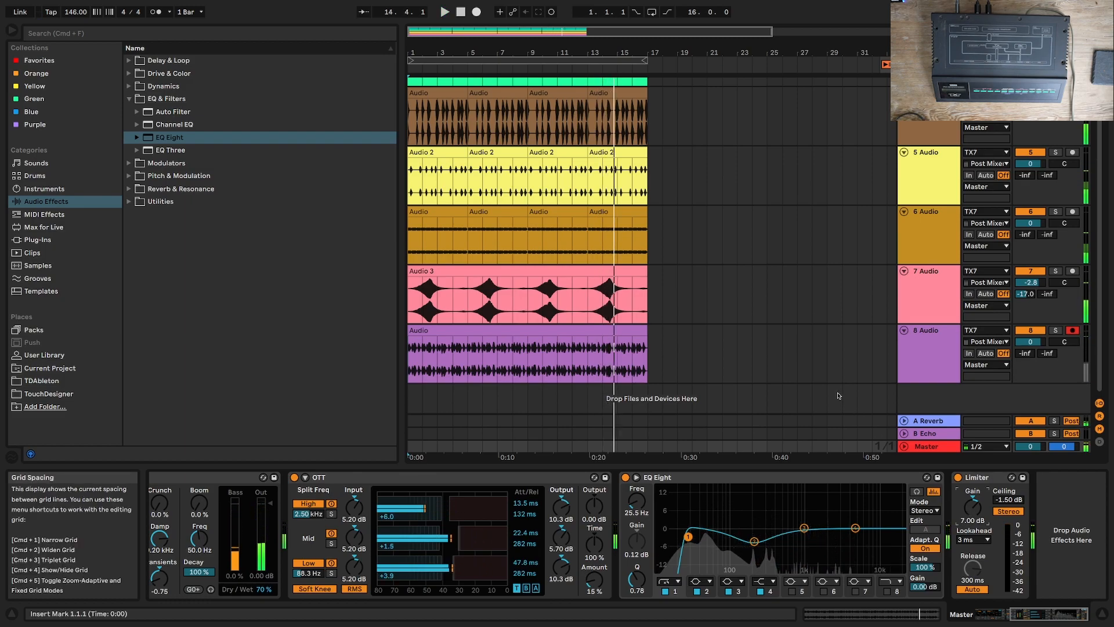